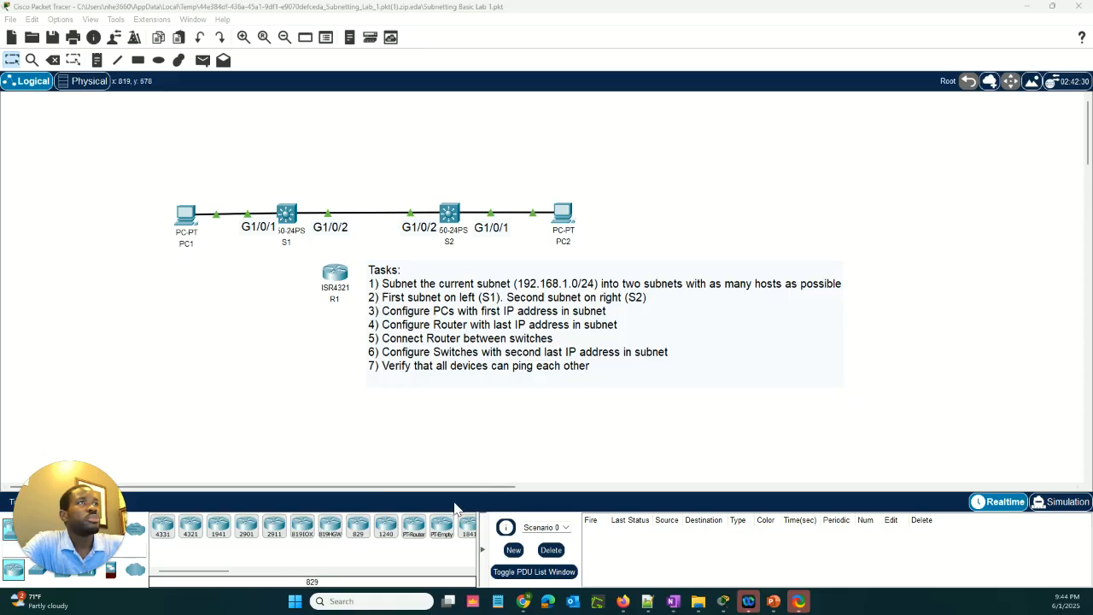
click(162, 174)
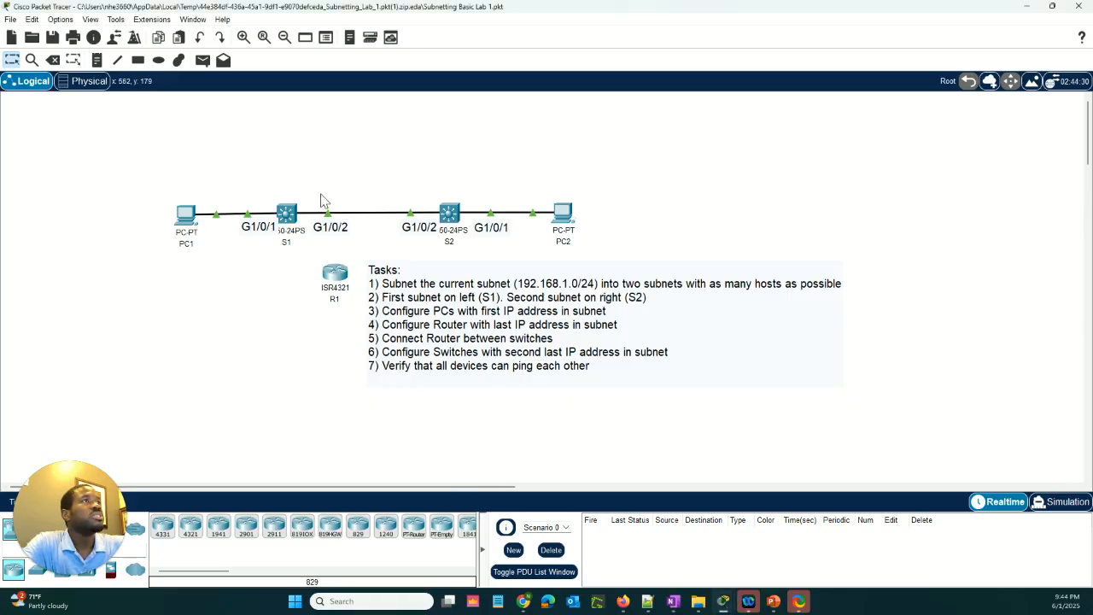
drag(164, 179, 318, 265)
drag(383, 184, 592, 261)
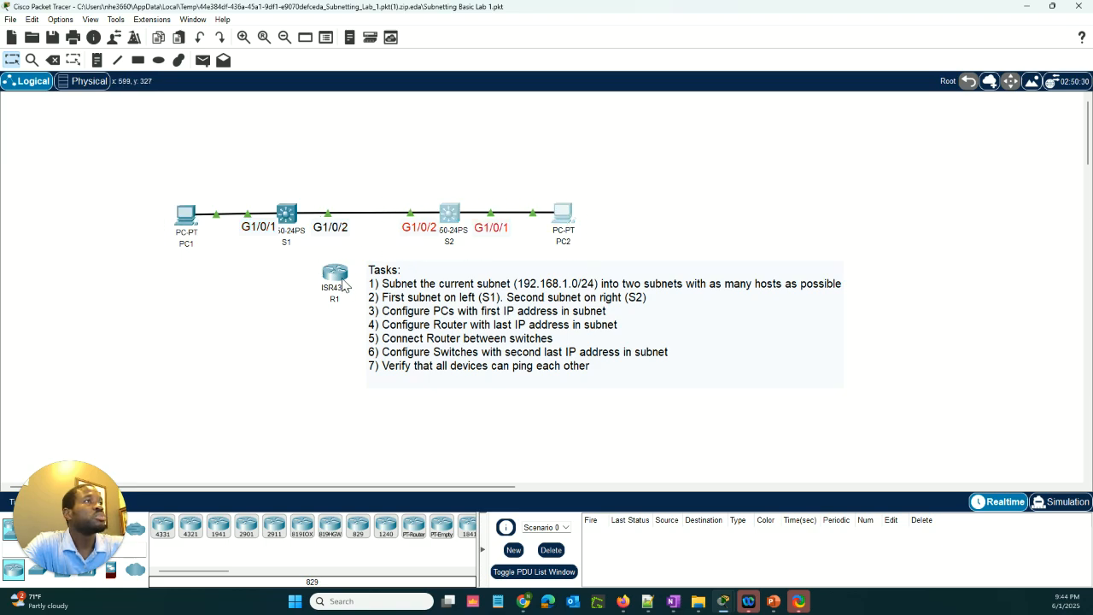
Reposition router R1 just below the link between switches S1 and S2
drag(344, 288, 329, 315)
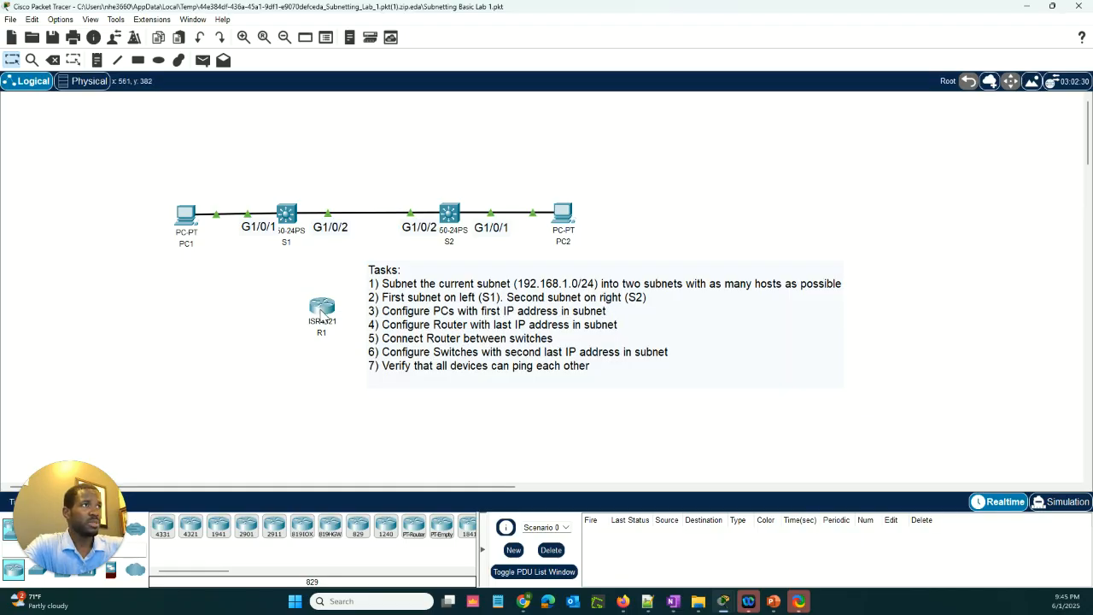
drag(321, 308, 313, 268)
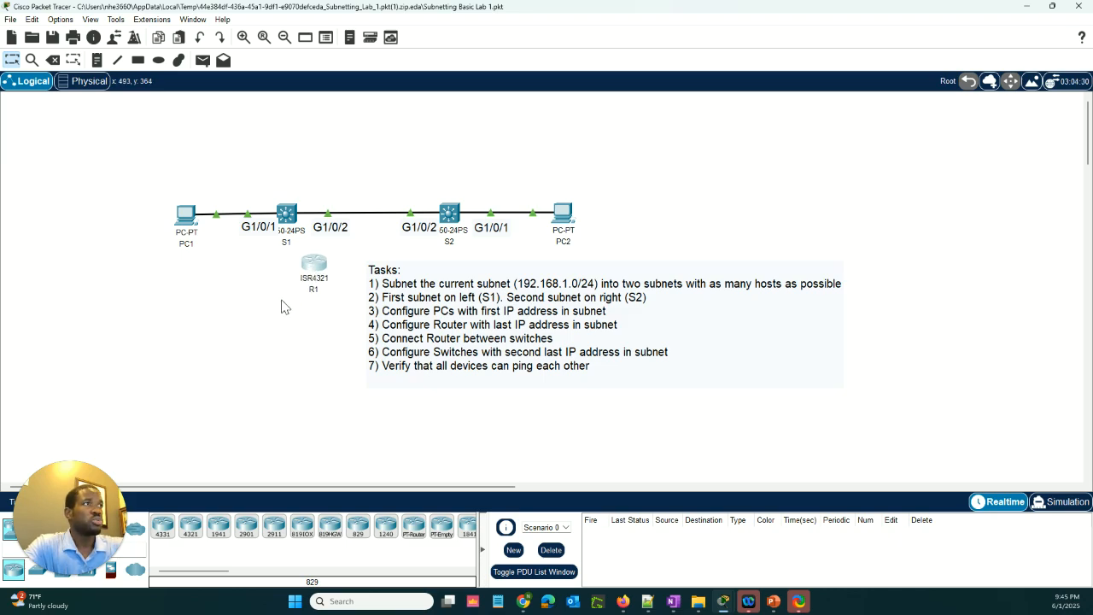
drag(316, 268, 333, 260)
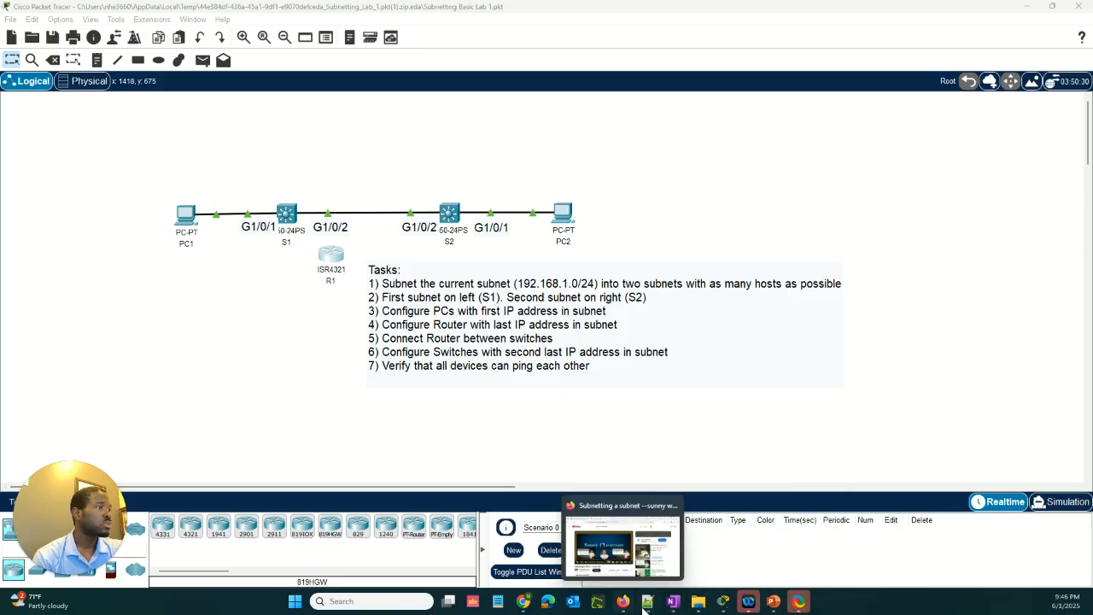
Switch to the OneNote page for the subnet lab and add a "Key formula:" heading below the 192.168.1.0/24 subnet line
click(673, 604)
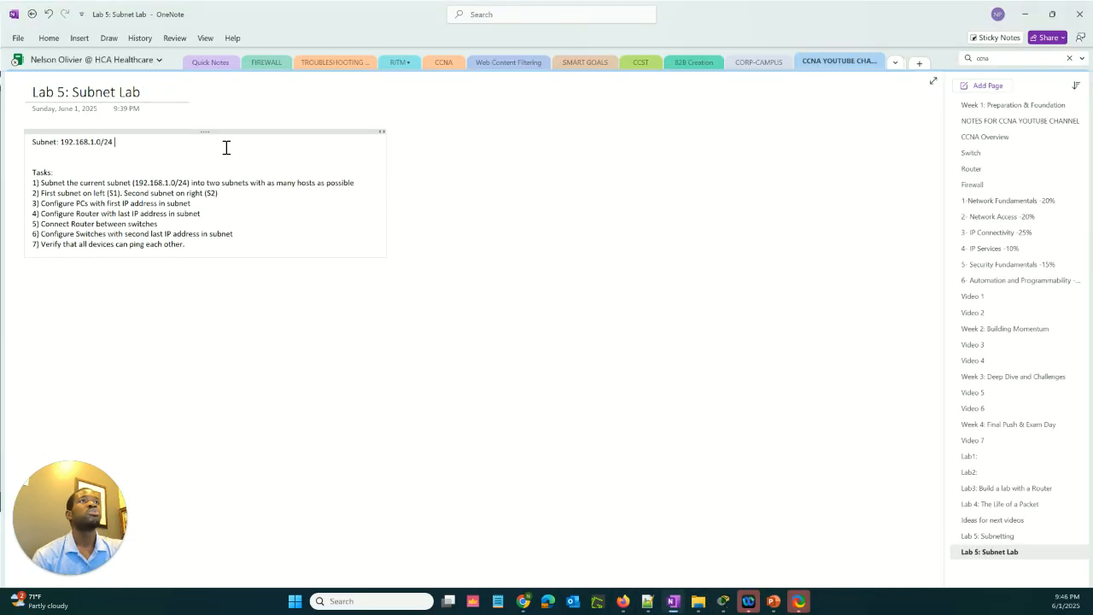
drag(115, 142, 60, 142)
click(133, 143)
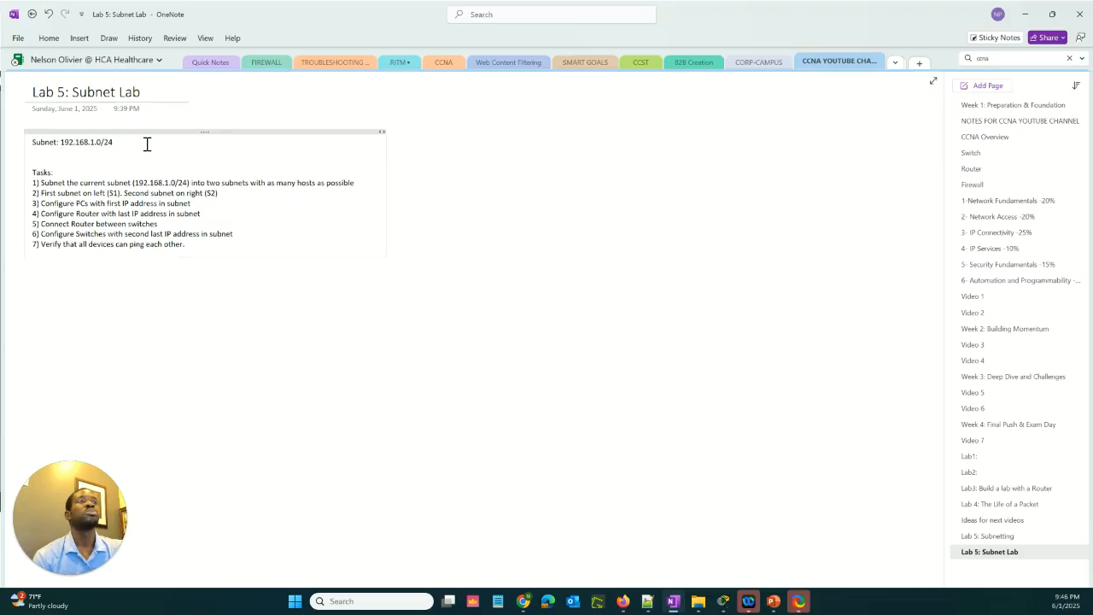
key(Return)
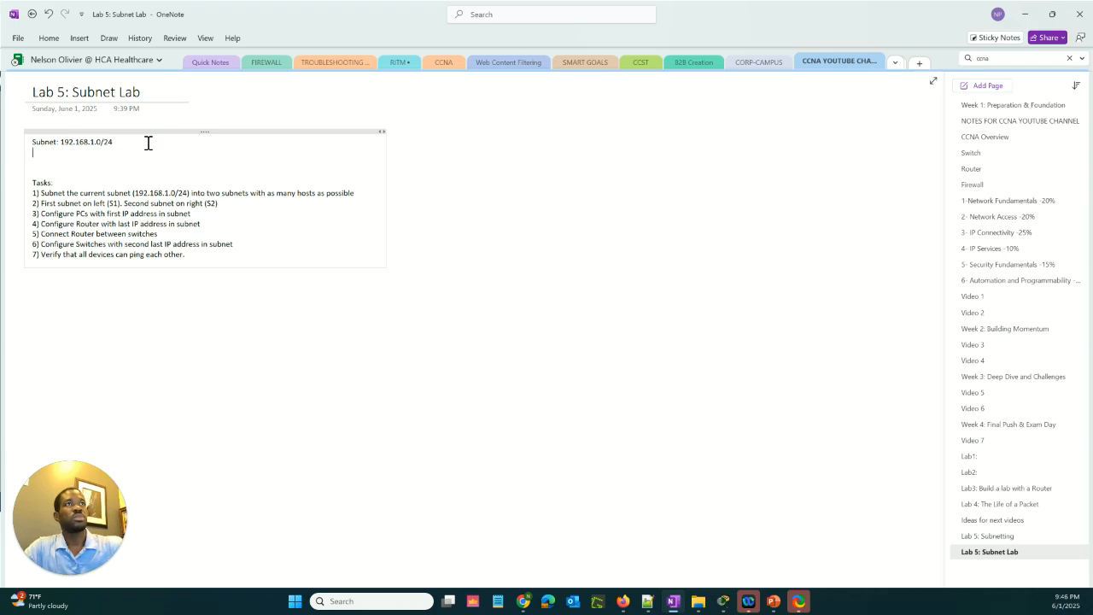
key(Return)
text(Key g)
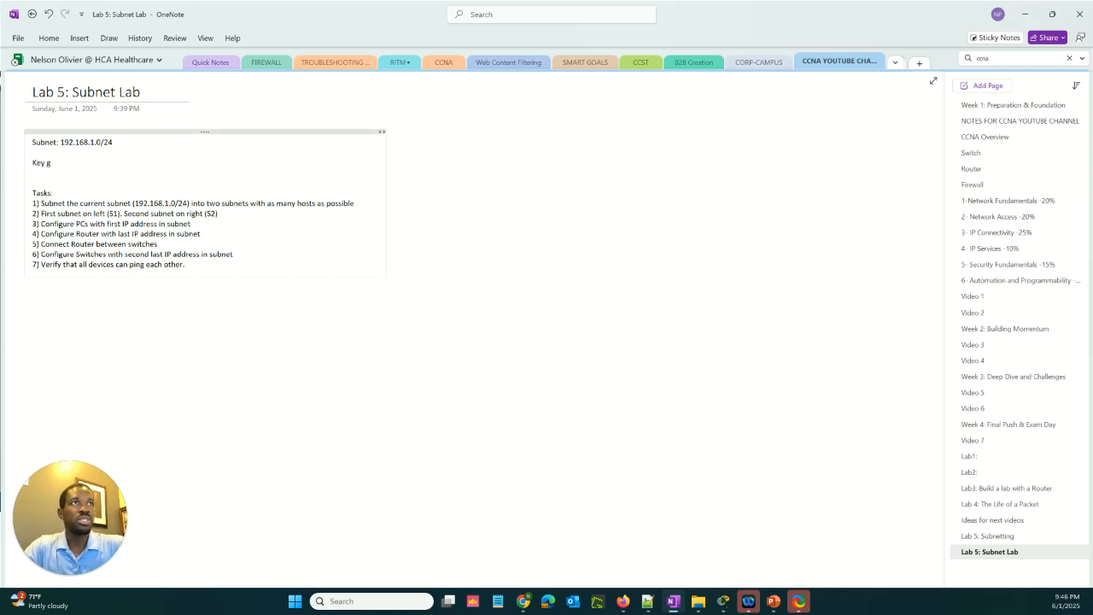
key(BackSpace)
text(formula:)
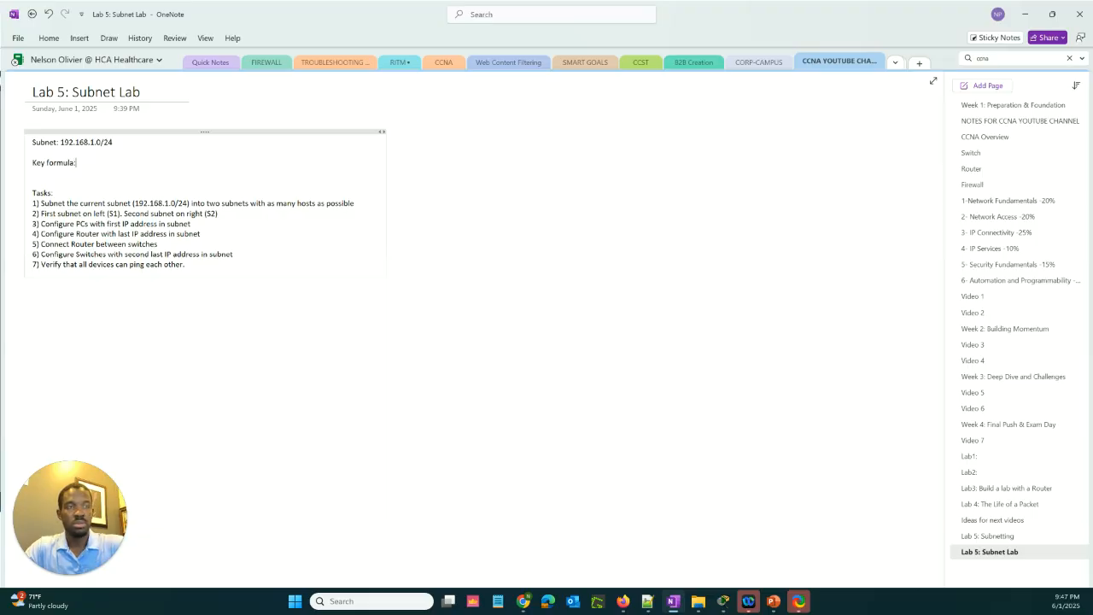
key(Return)
key(Return)
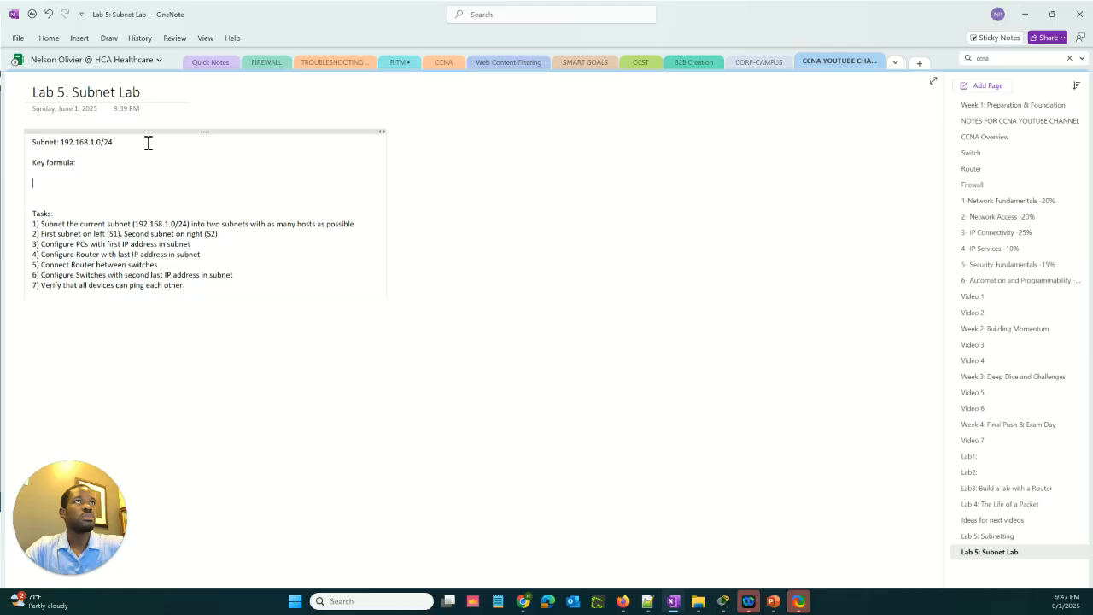
Write the formula "Subnet = 2^n" under the Key formula heading
text(n)
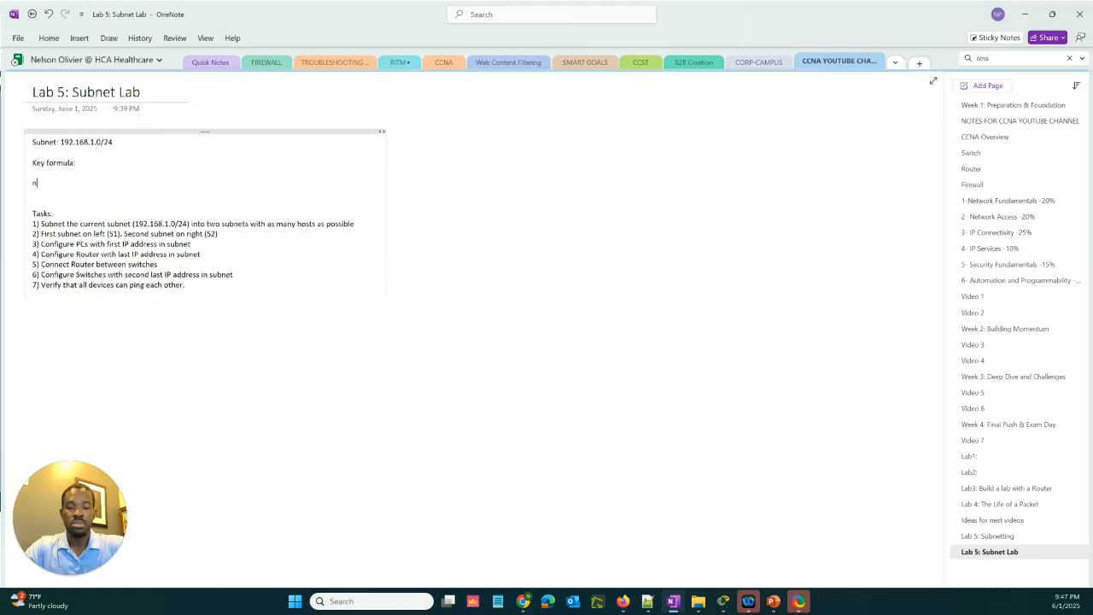
text(u)
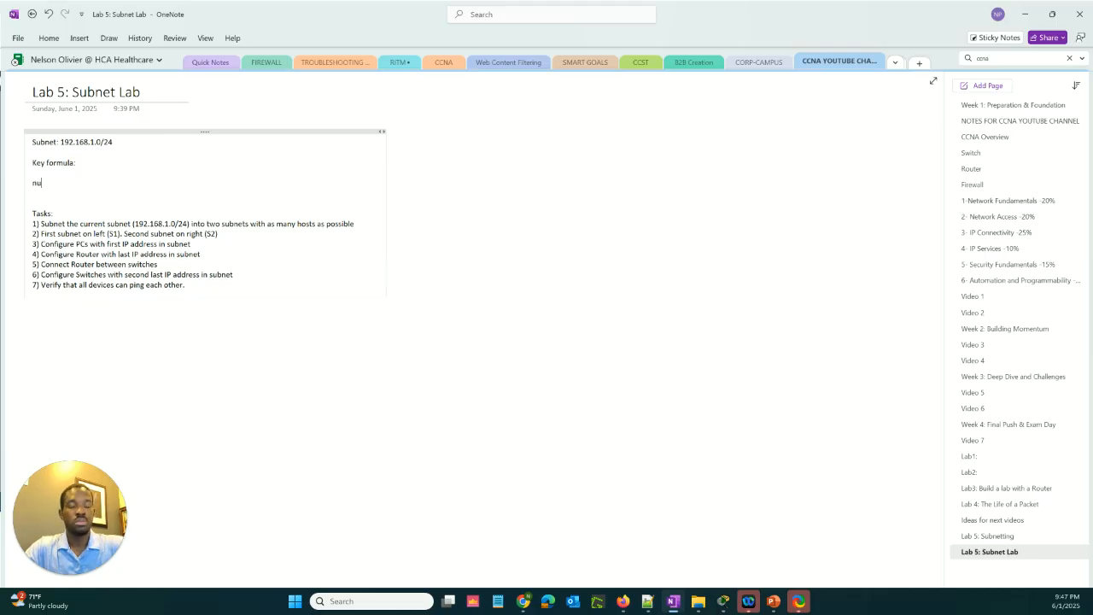
key(BackSpace)
text(ubnet)
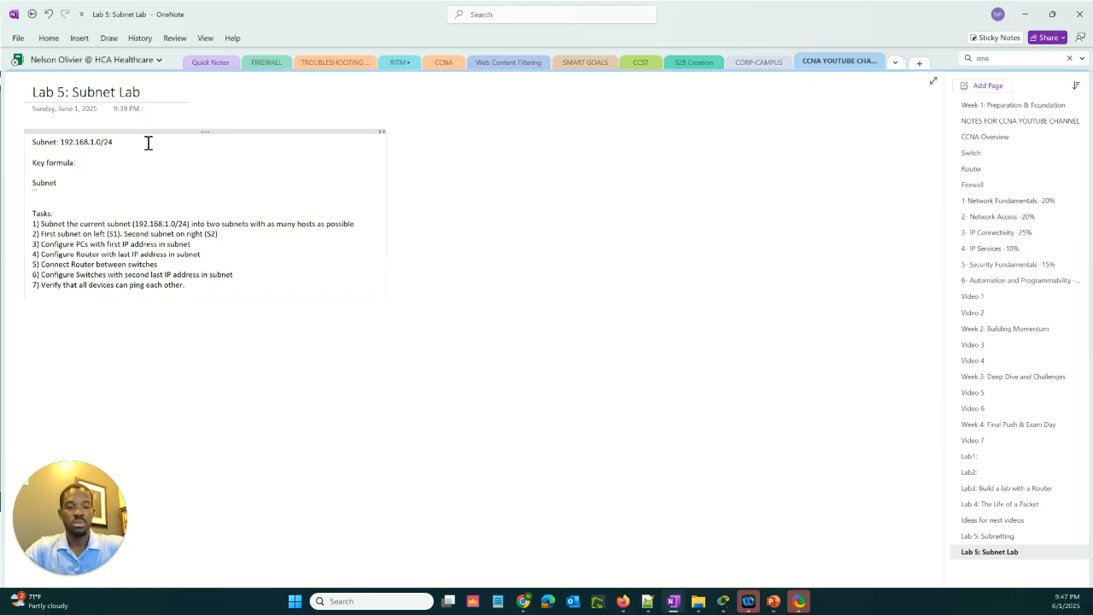
text( = 2^)
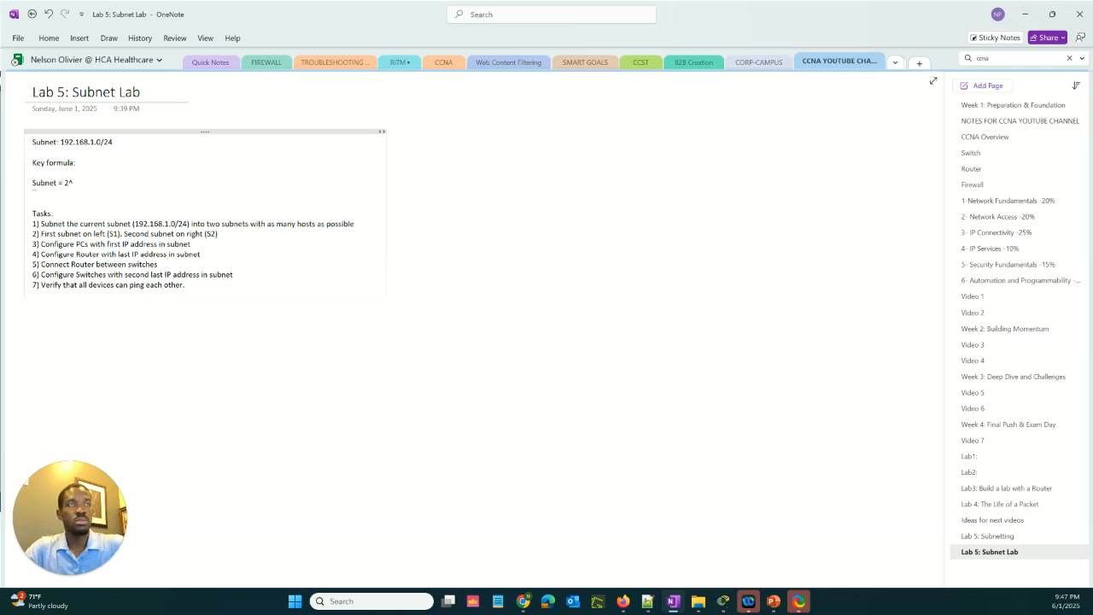
text(n)
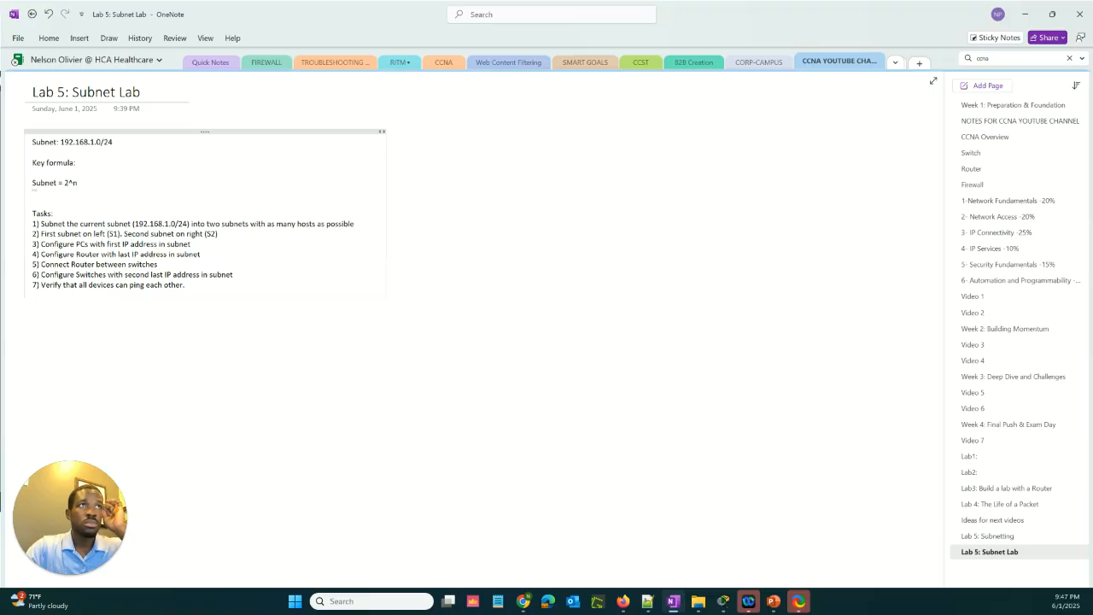
Add the formula "Usable Host = 2^n - 2" on the line below the subnet formula
key(Return)
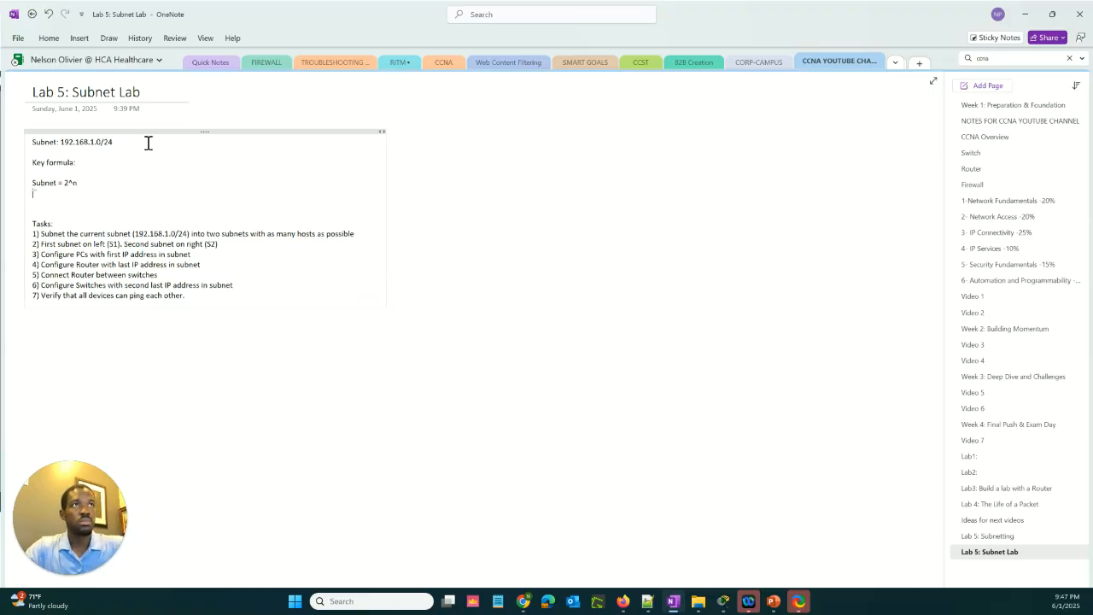
text(Usable)
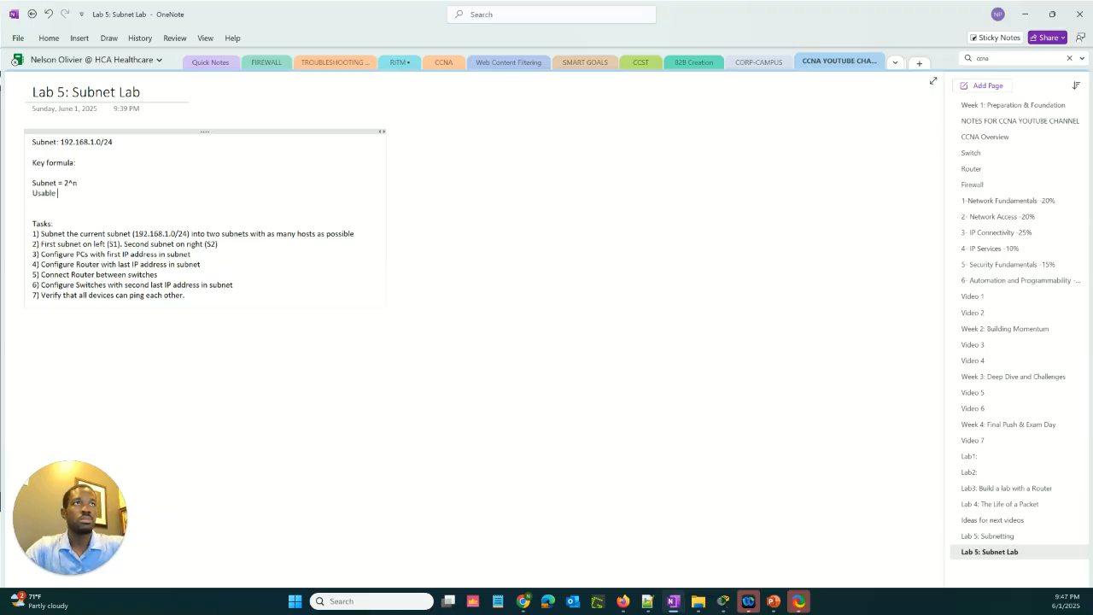
text( Host =)
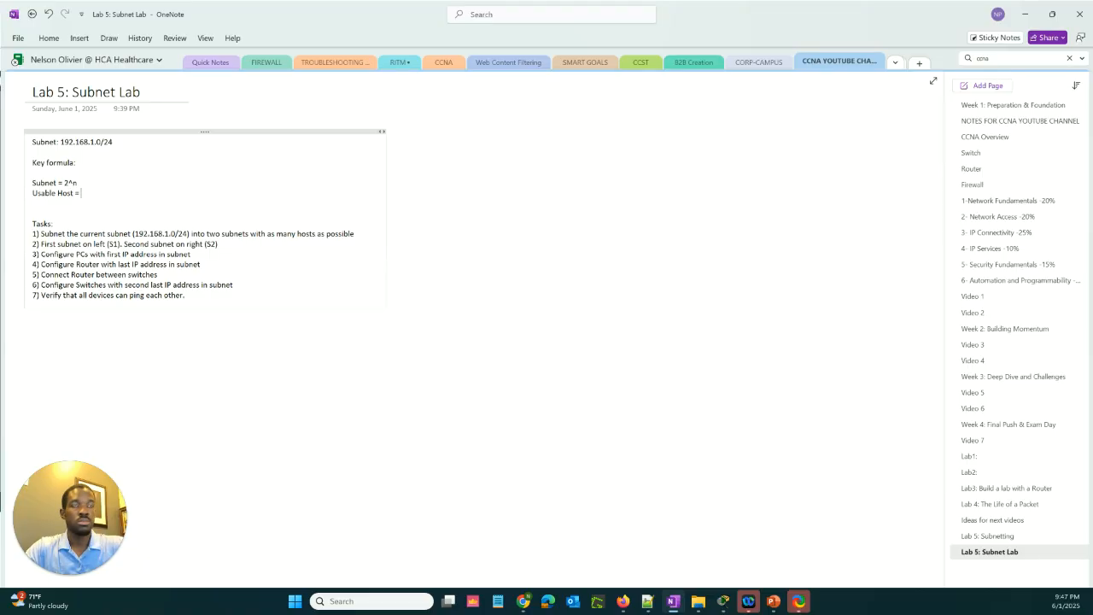
text(2)
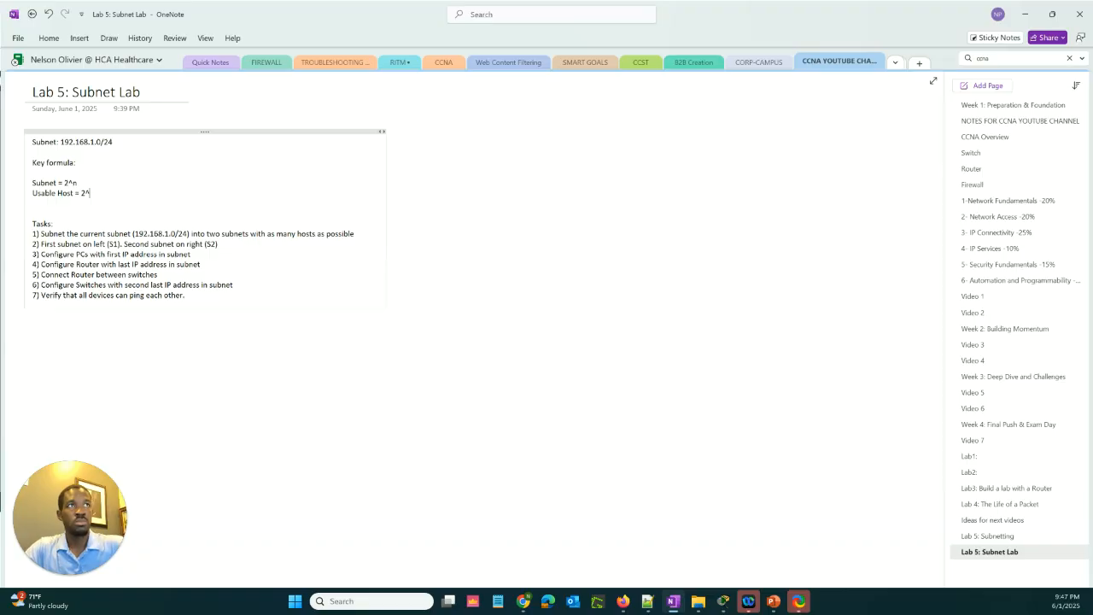
text(^n)
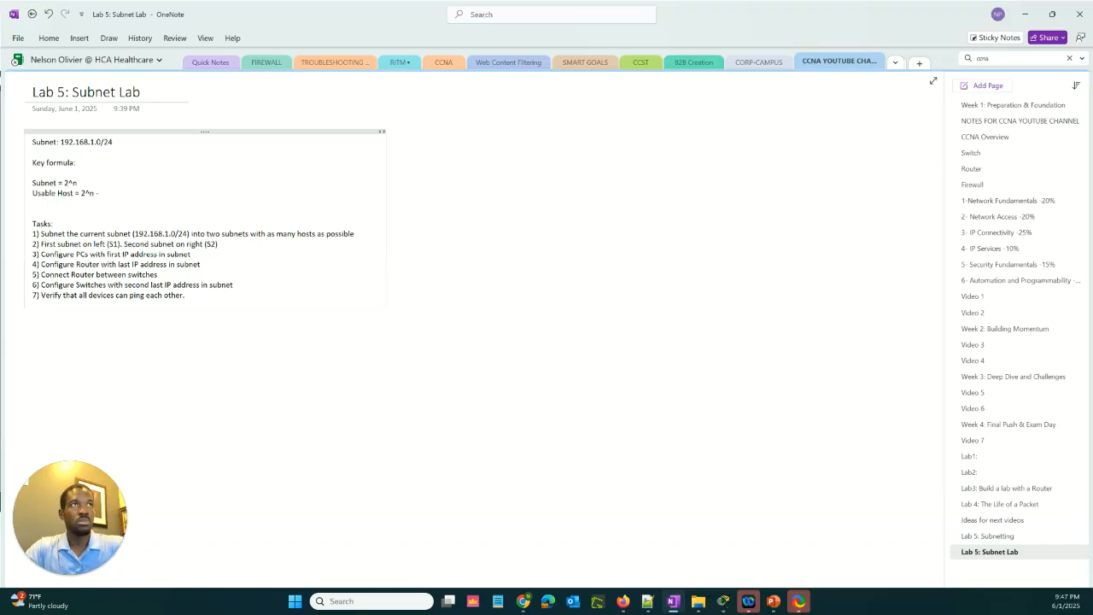
text( - 2)
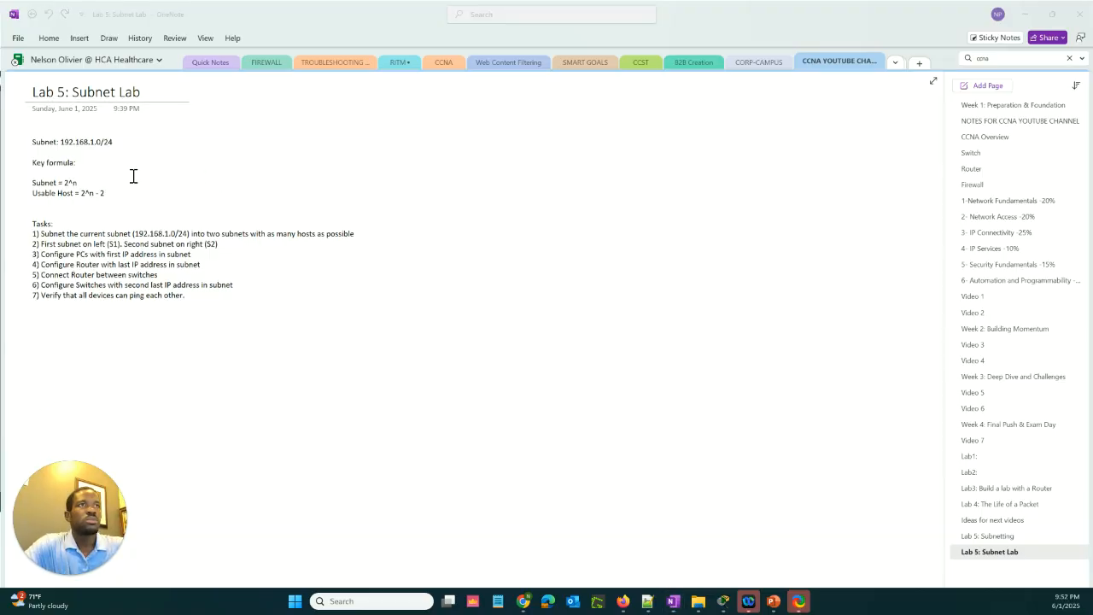
Add a "Sunny Table" heading between the formulas and the task list, with blank lines around it
click(132, 204)
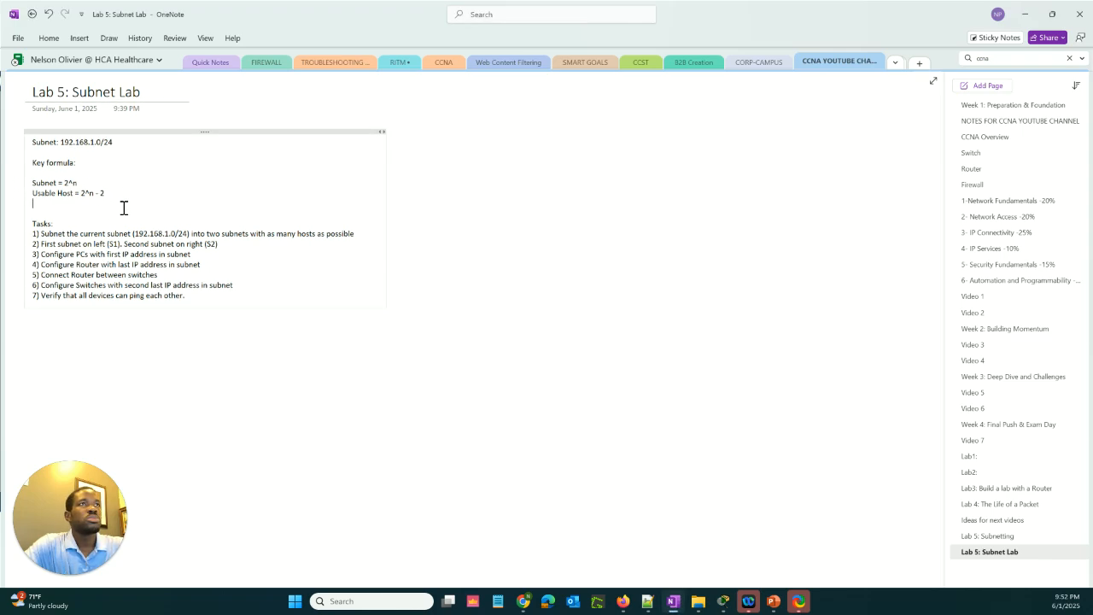
key(Return)
key(Return)
key(Return)
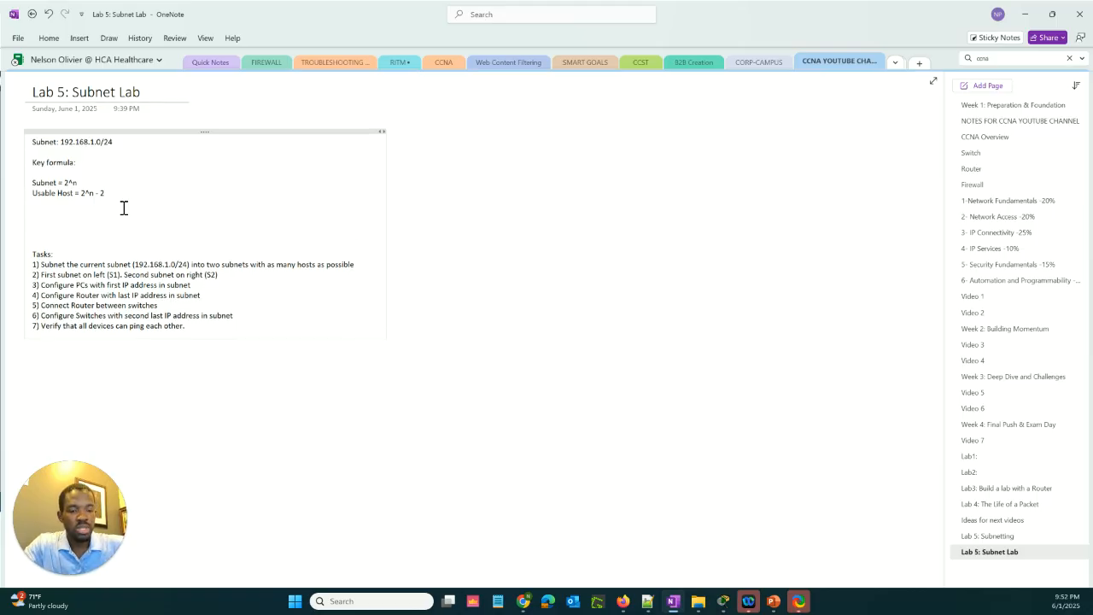
text(Su)
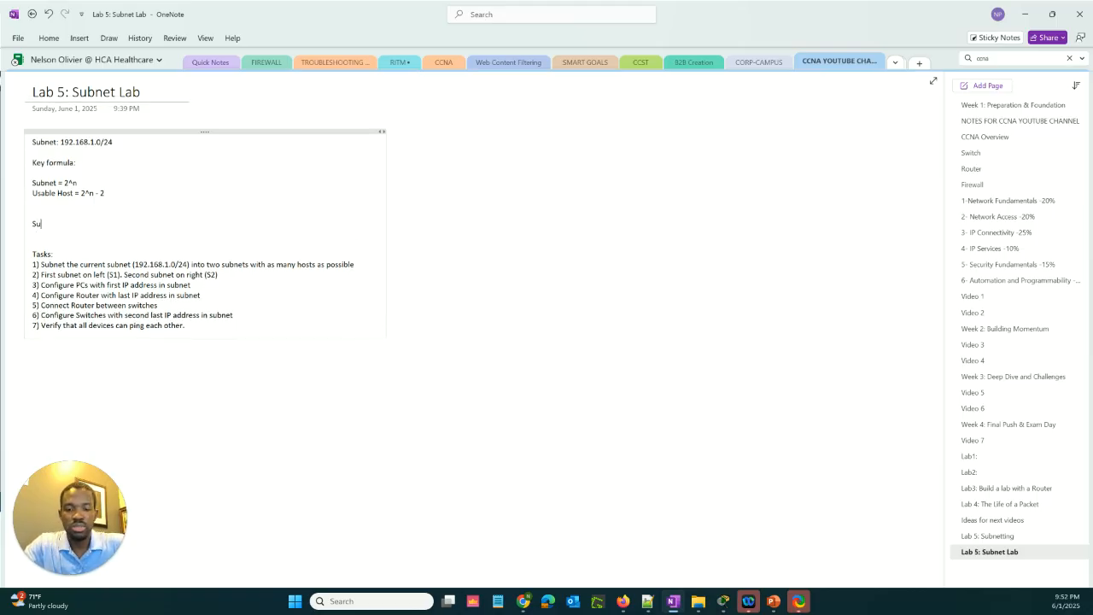
text(nny Table)
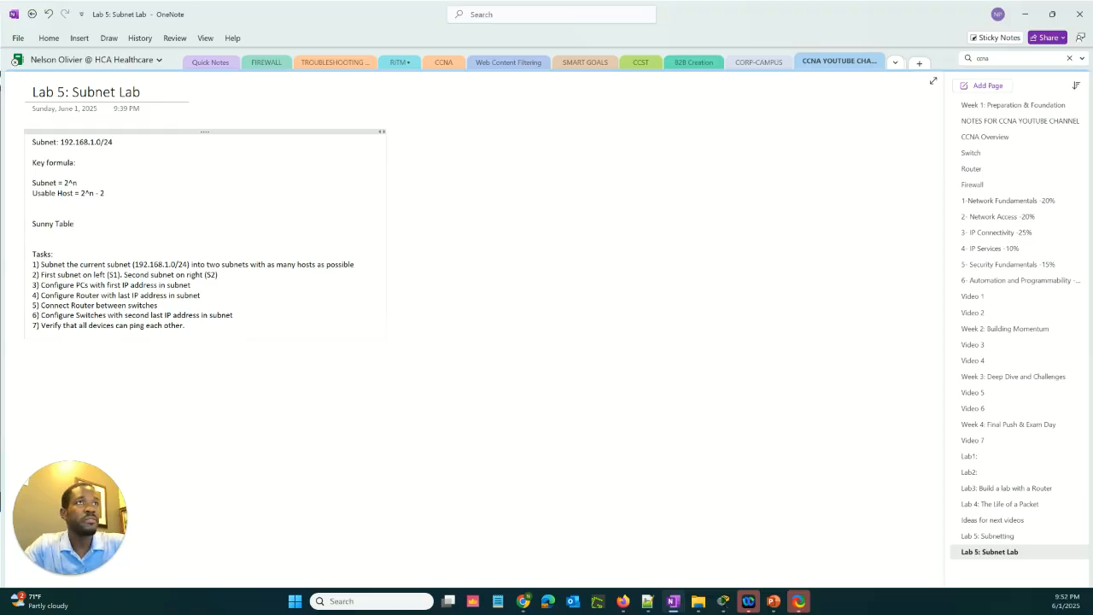
key(Return)
key(Return)
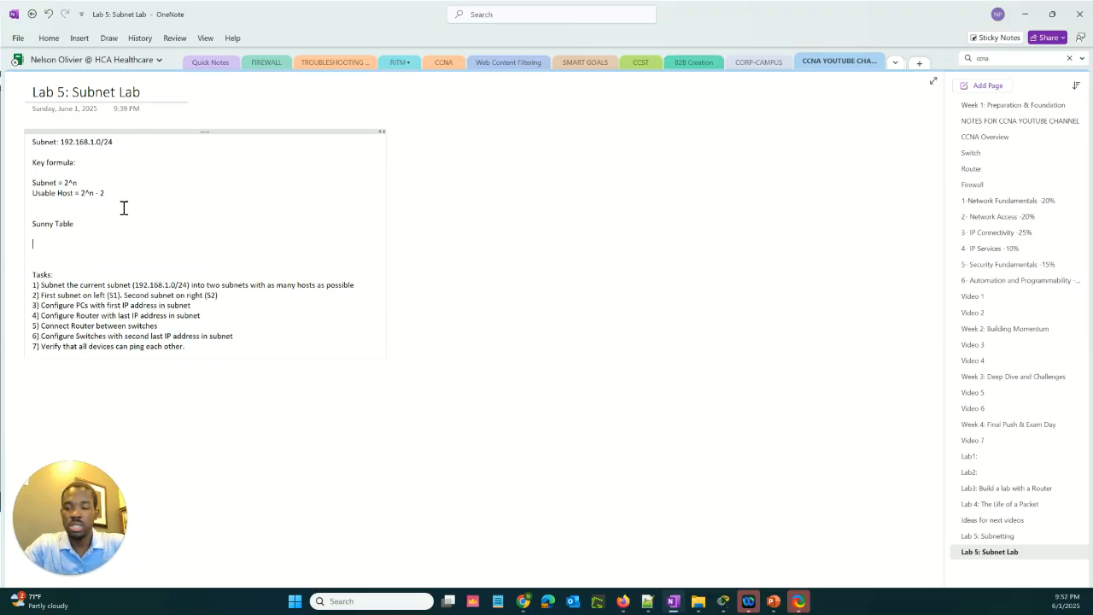
Insert a table with 5 columns below the Sunny Table heading
right_click(41, 244)
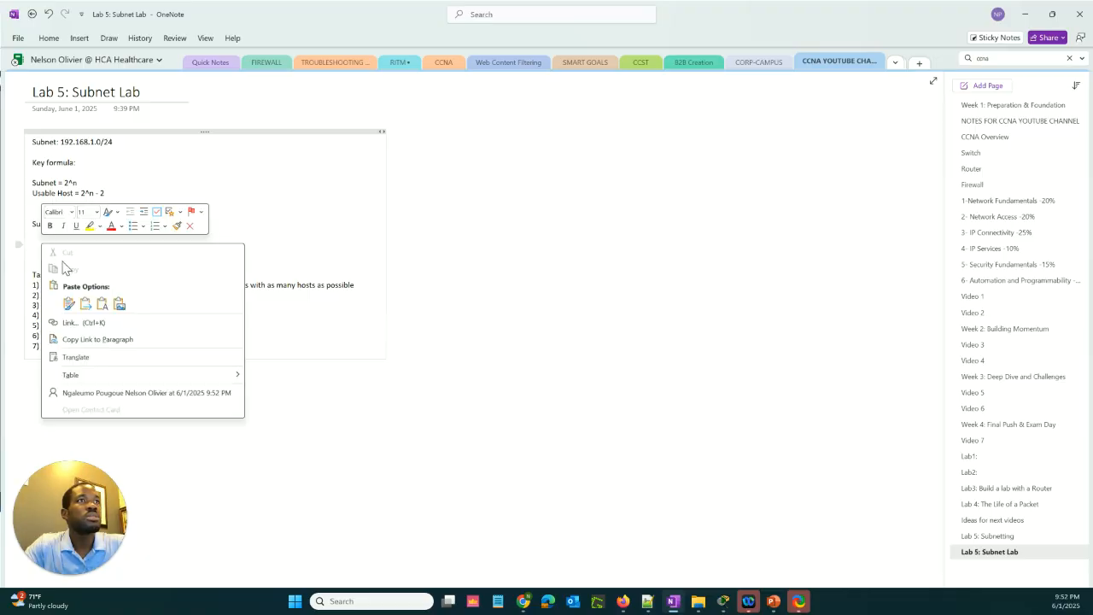
mouse_move(130, 375)
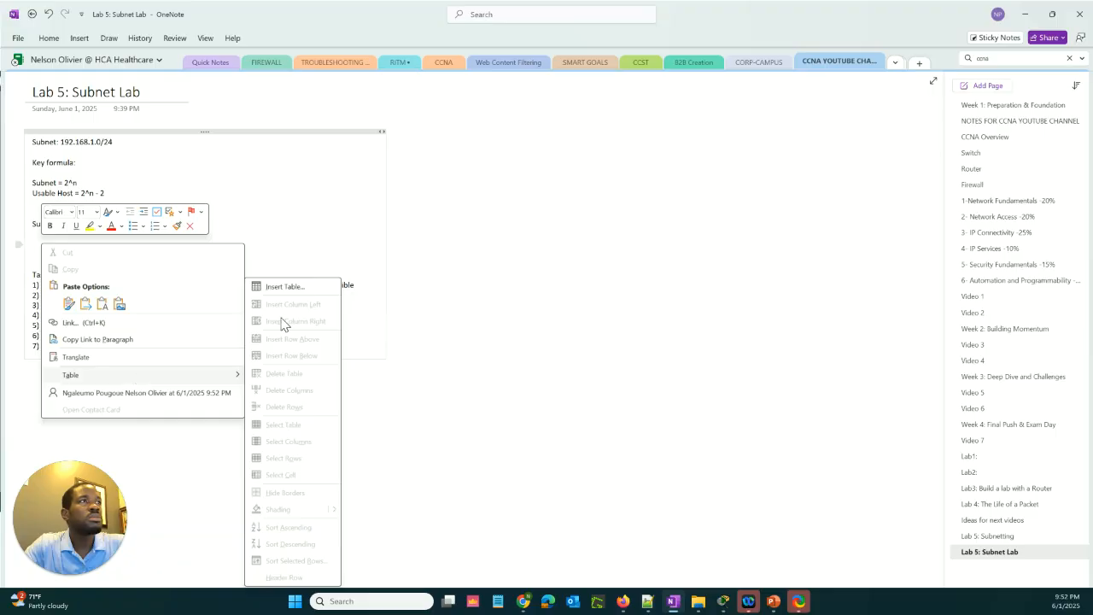
click(289, 287)
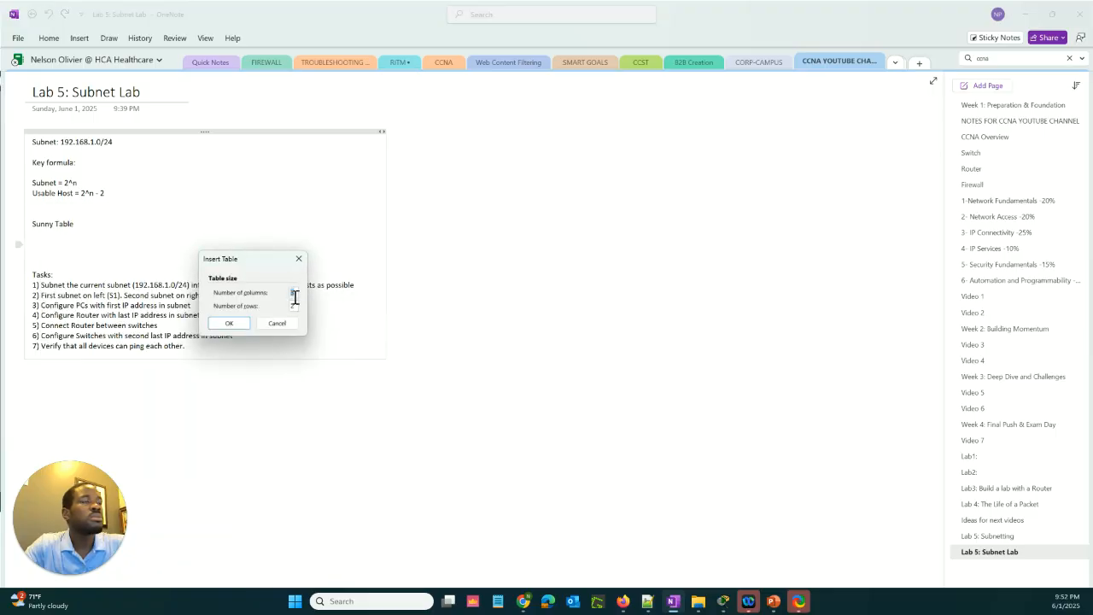
text(5)
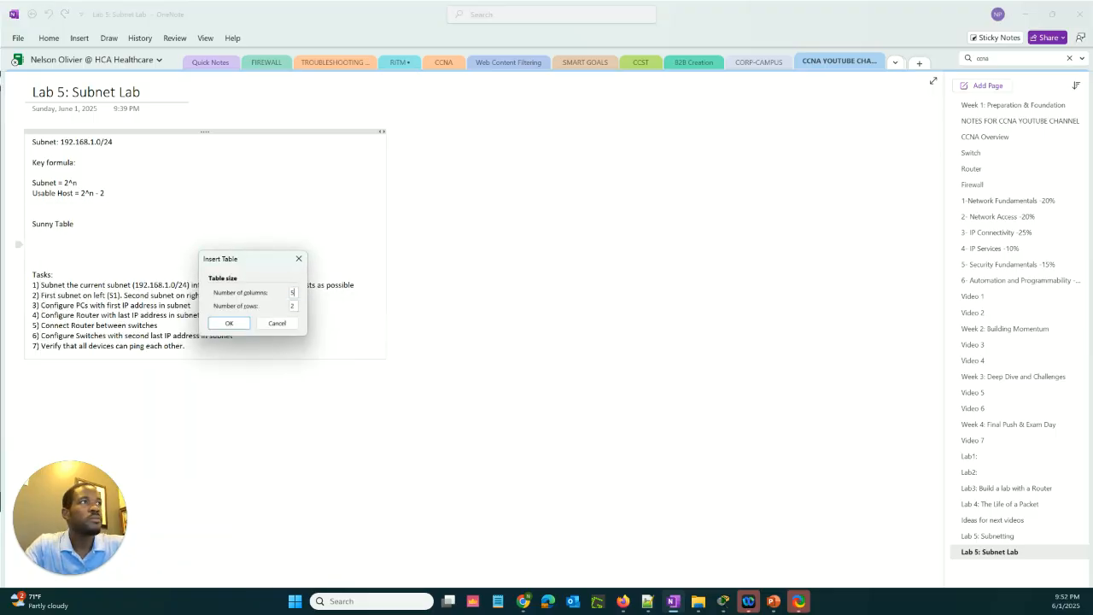
click(294, 306)
key(BackSpace)
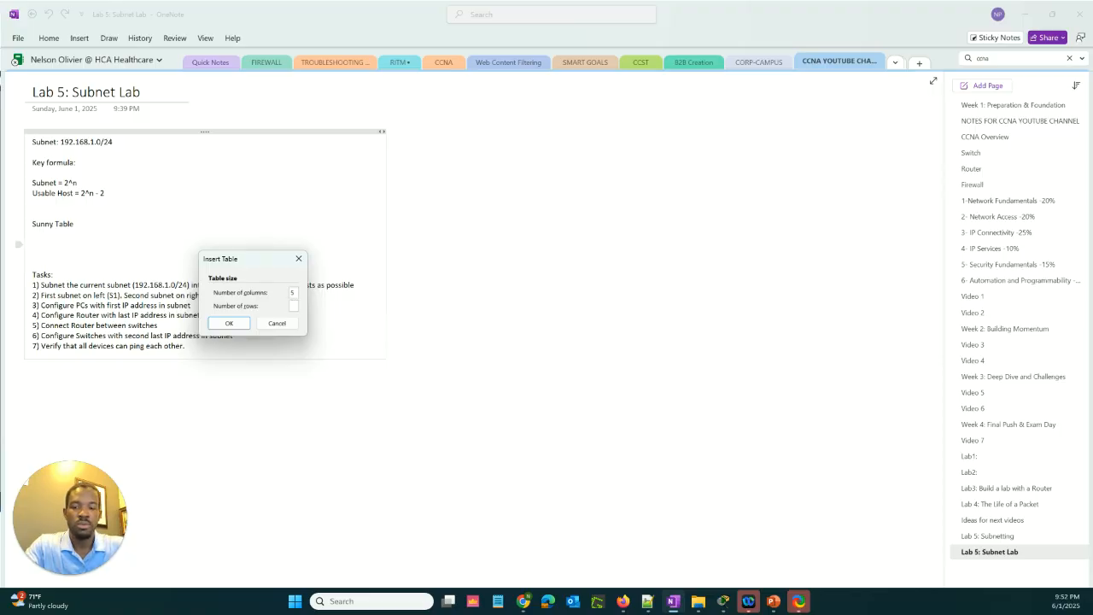
click(228, 323)
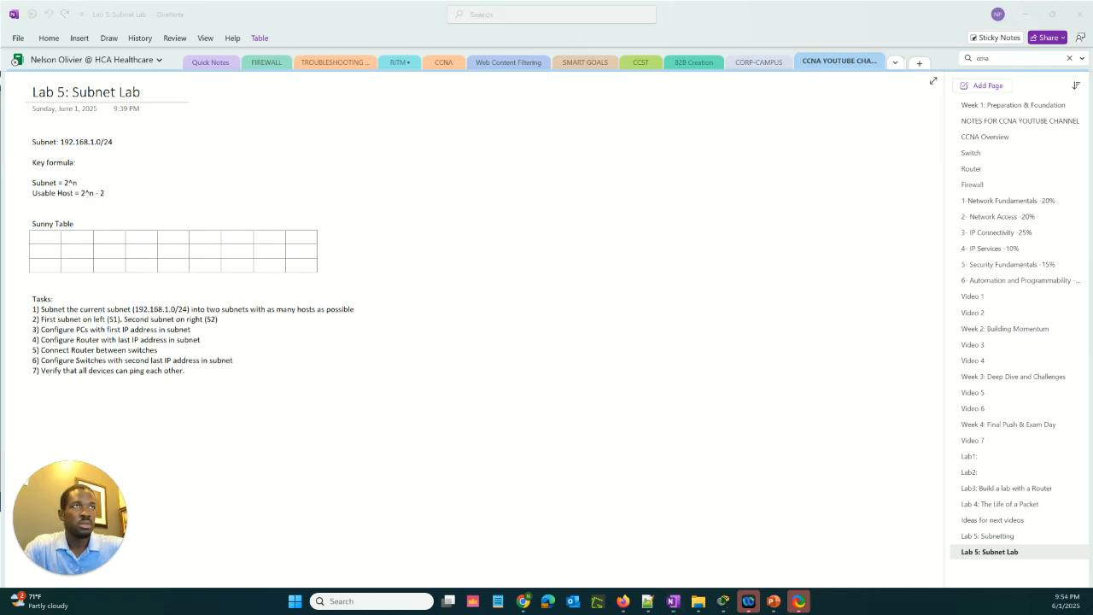
Label the three rows in the table's first column Subnet, Host and Mask
click(35, 242)
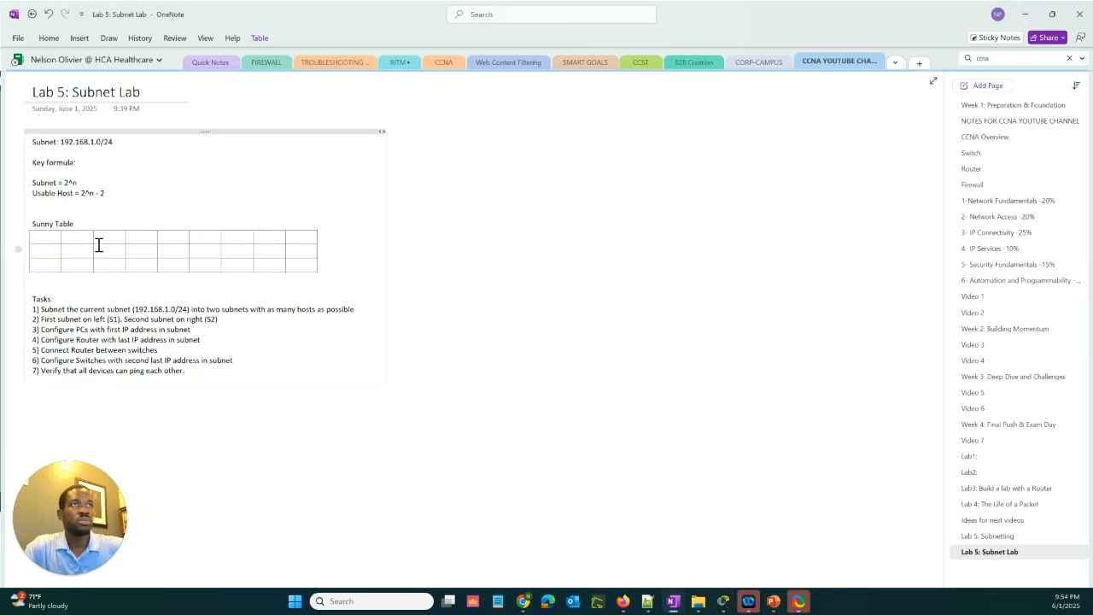
text(Subne)
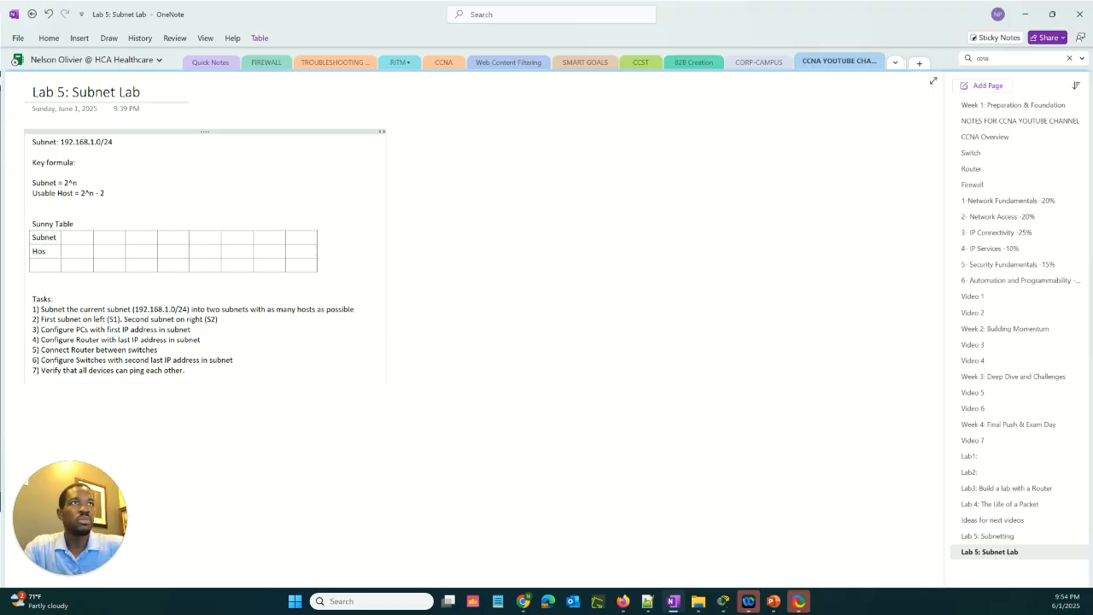
text(t)
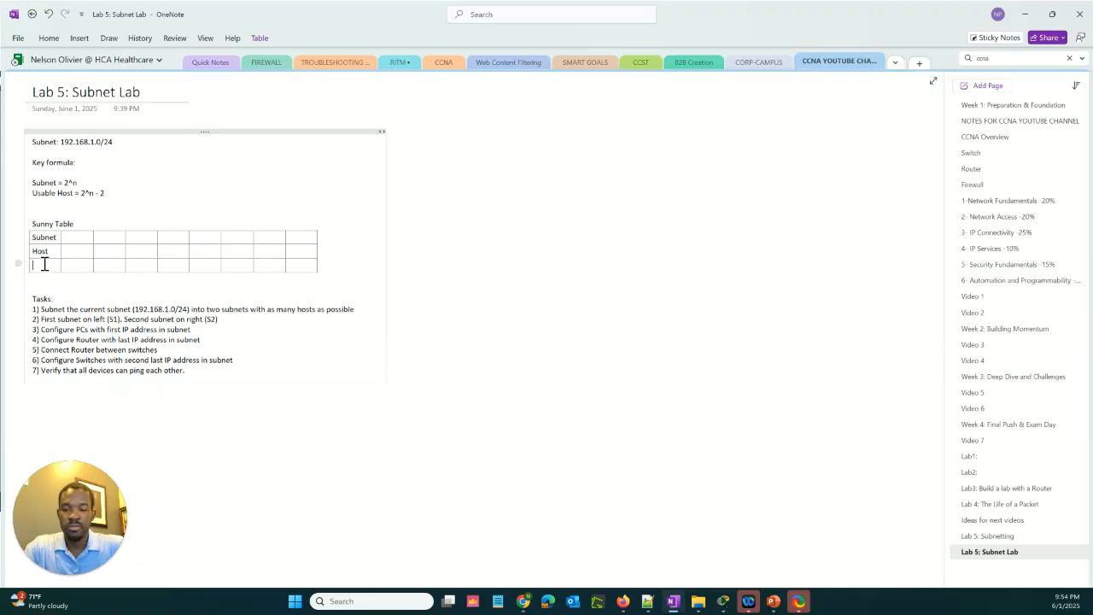
text(Mask)
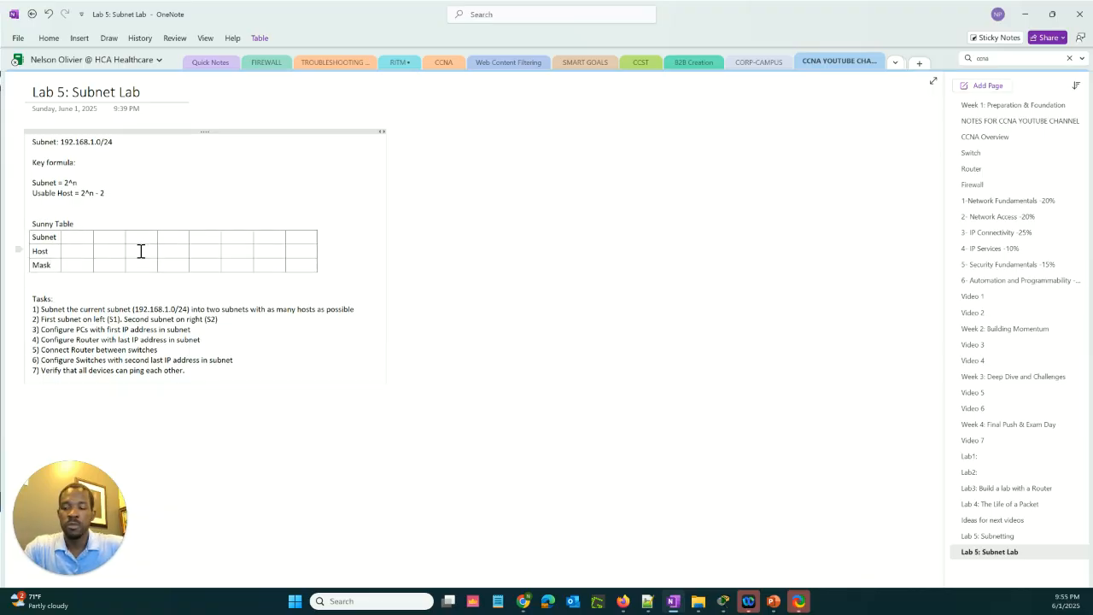
text(1)
Fill the first four value cells of the Subnet row with 1, 2, 4 and 8
key(Tab)
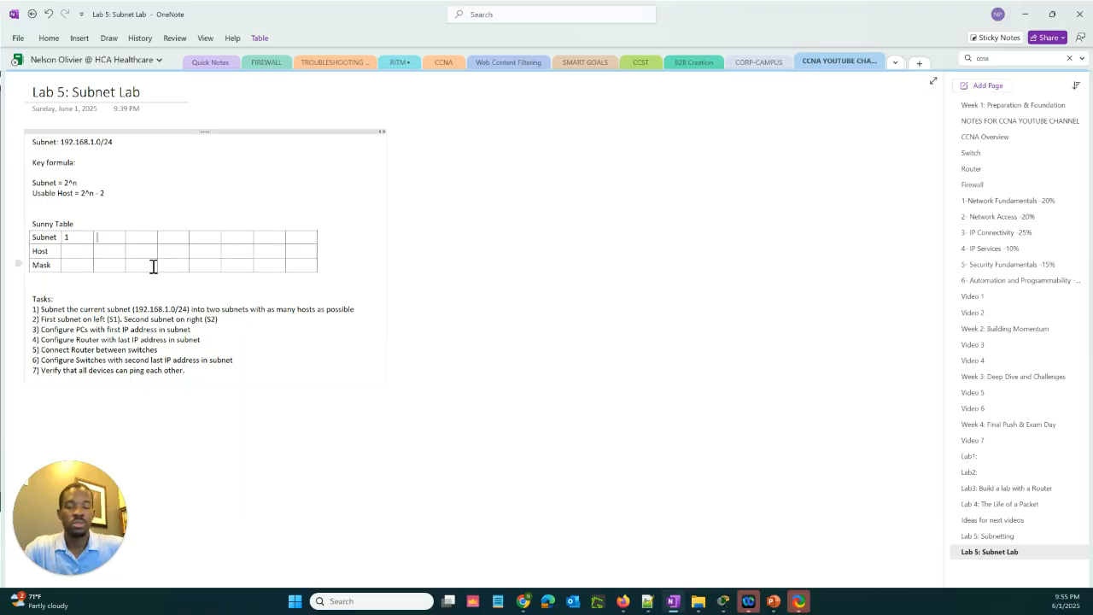
text(2)
key(Tab)
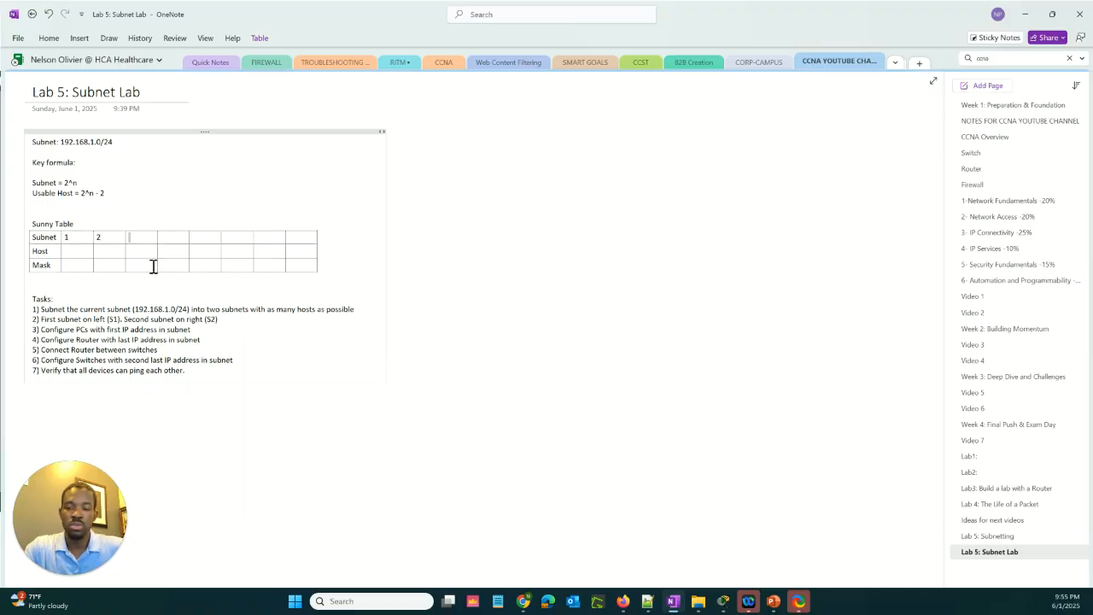
text(4)
key(Tab)
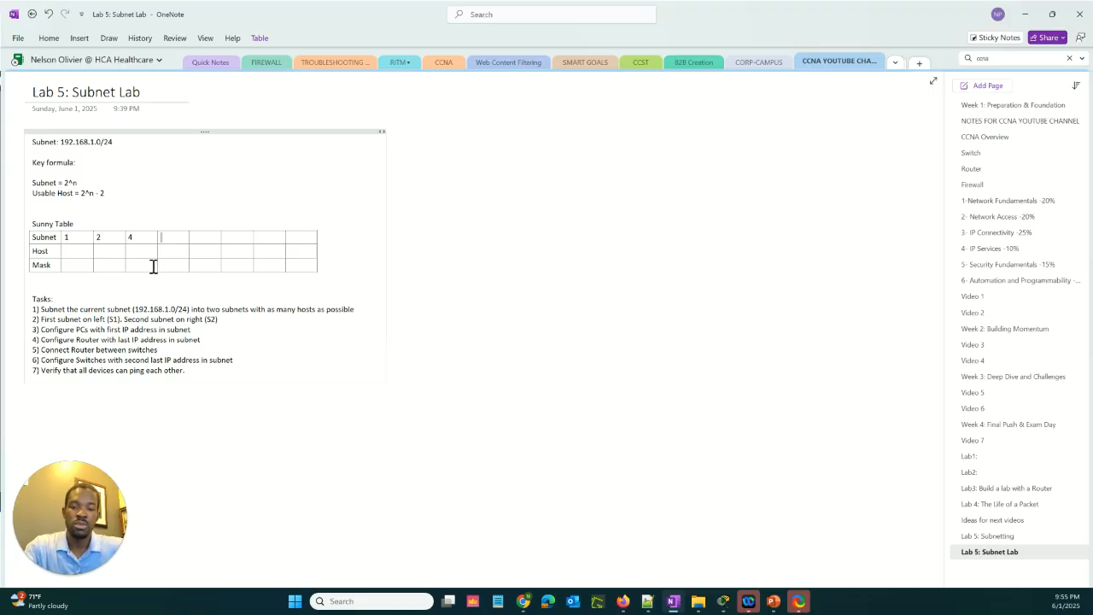
text(8)
key(Tab)
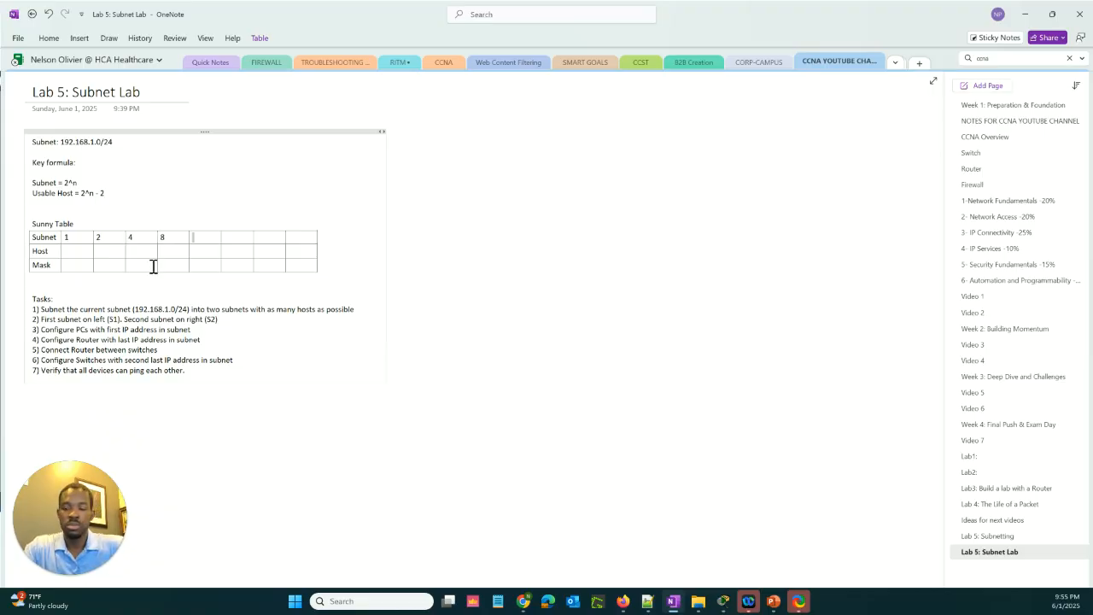
Continue the Subnet row after 8 with the values 16, 32, 64 and 128
text(16)
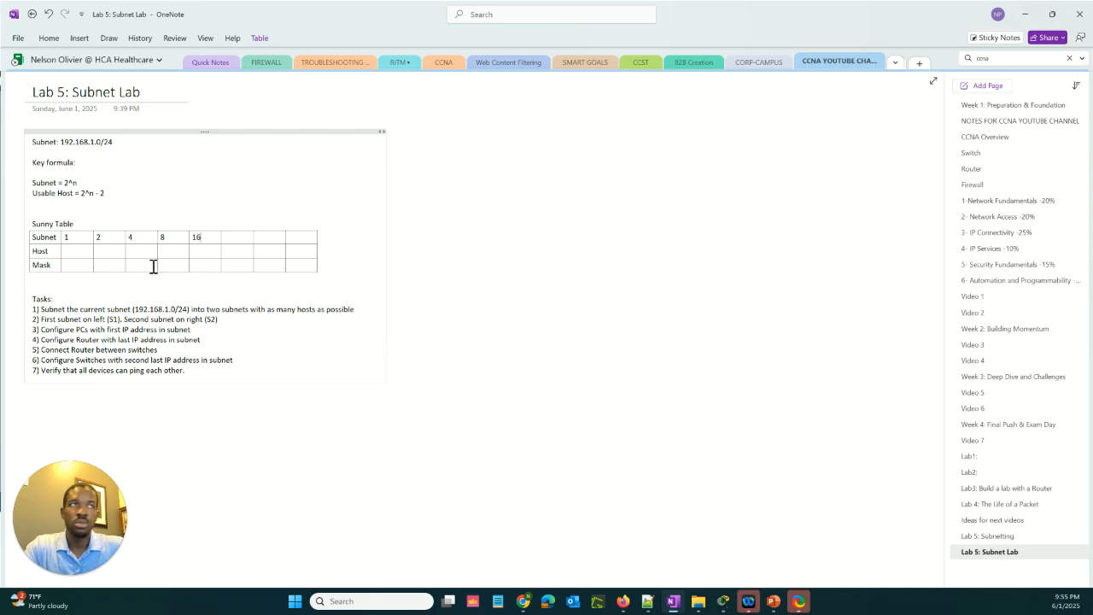
key(Tab)
text(32)
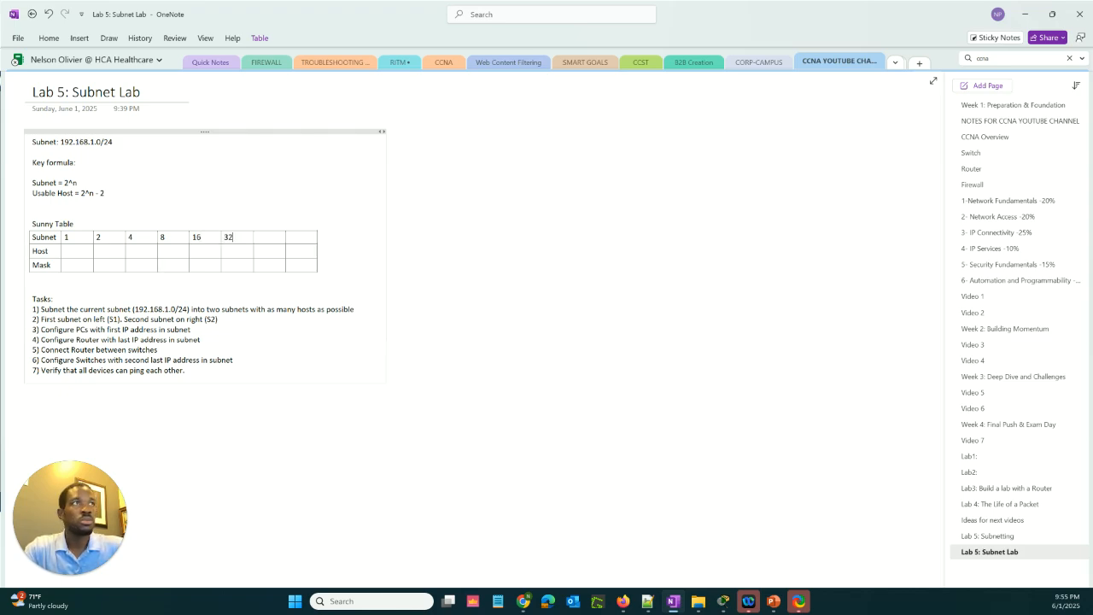
key(Tab)
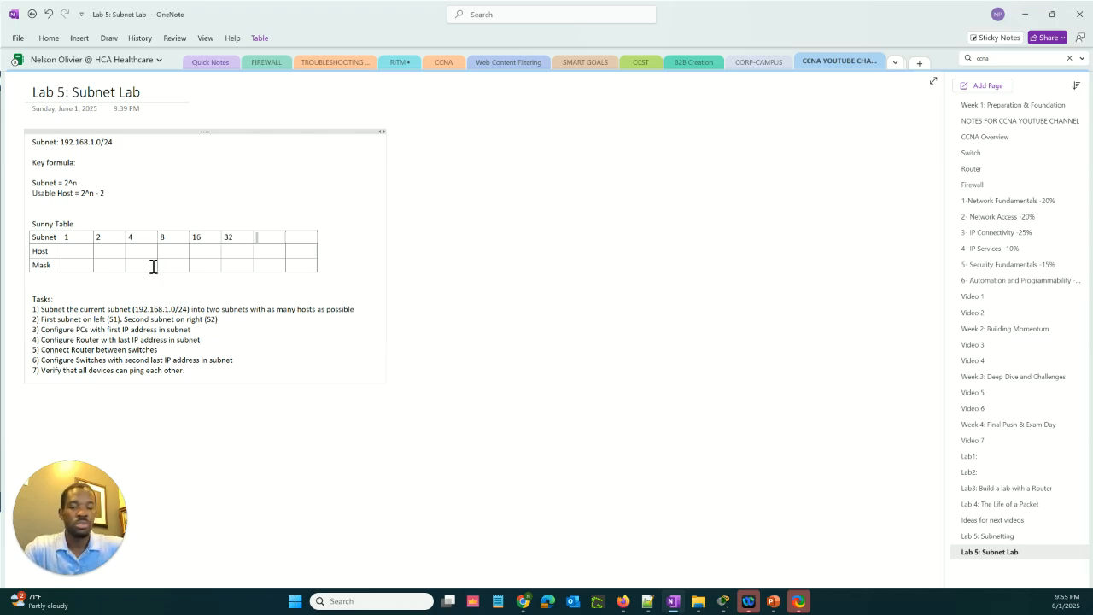
text(64)
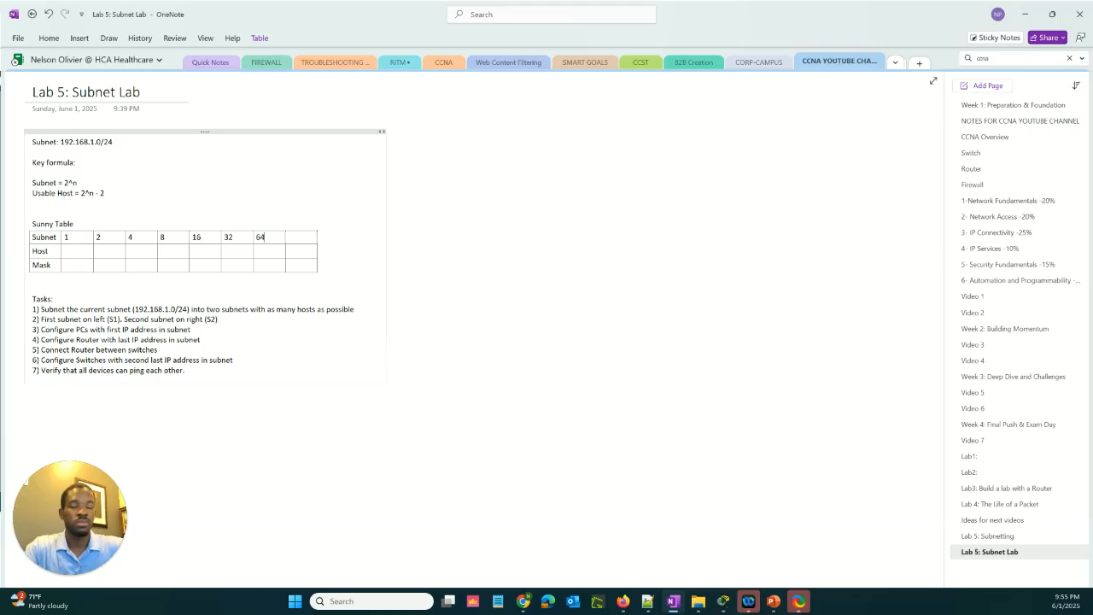
key(Tab)
text(1)
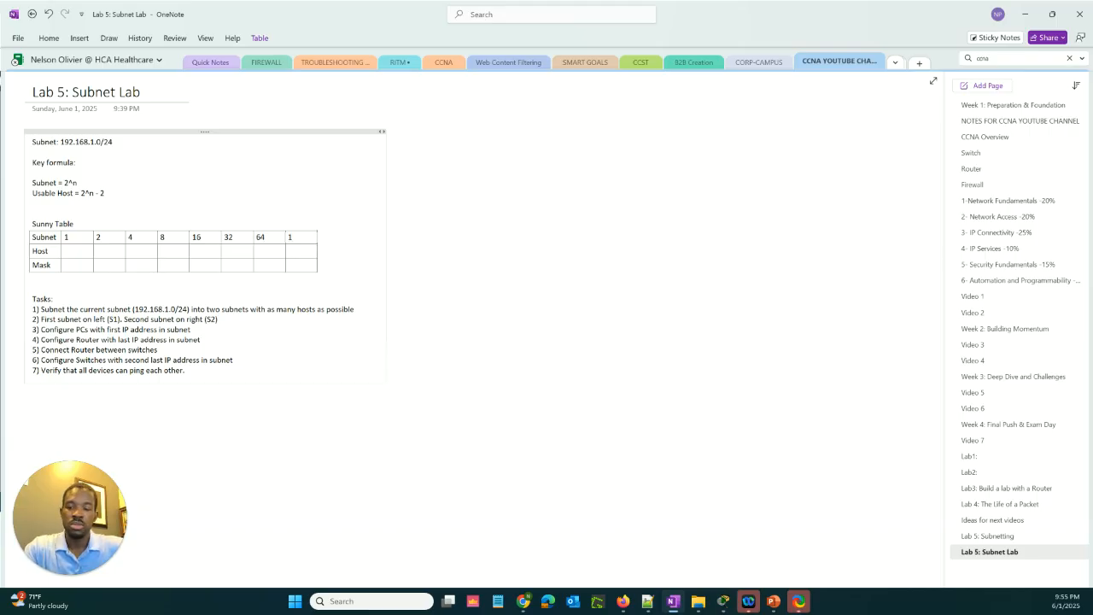
text(28)
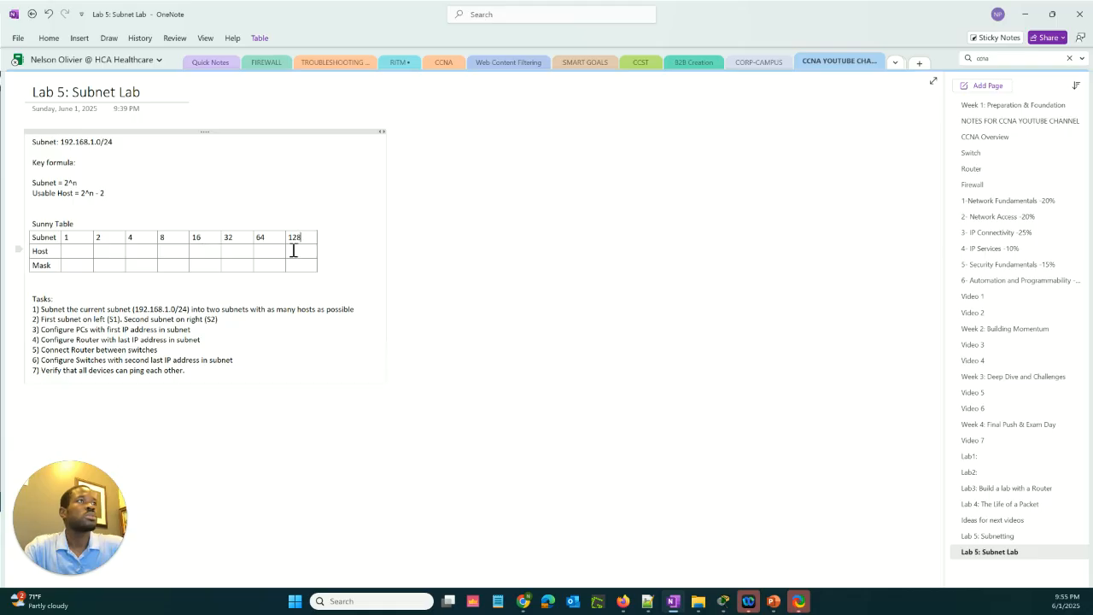
Insert a column to the right of the 128 column and enter 256 in its Subnet row
right_click(308, 240)
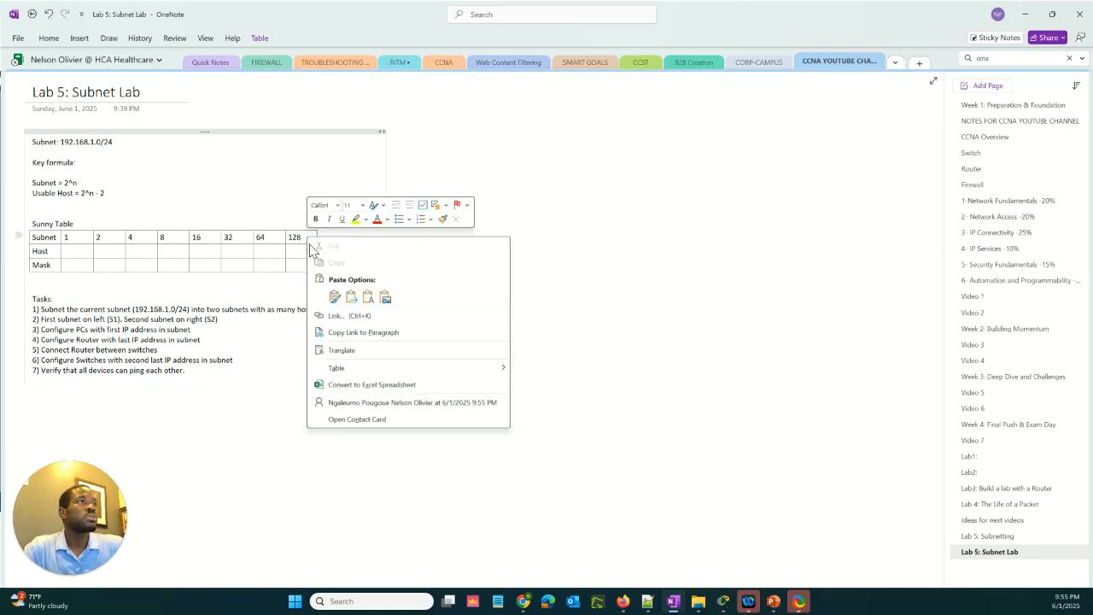
mouse_move(429, 368)
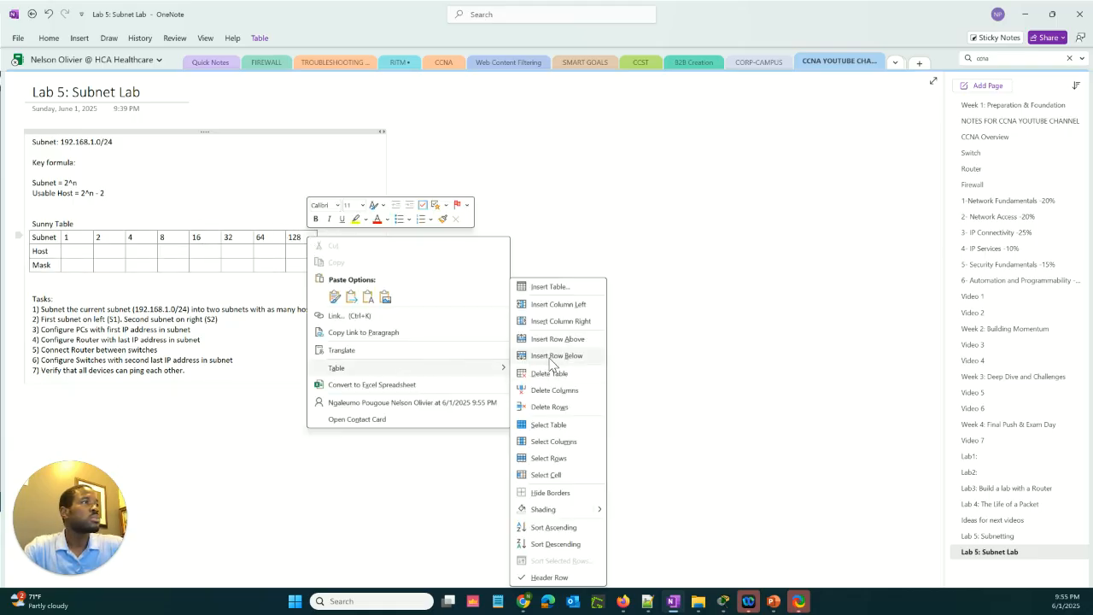
click(588, 325)
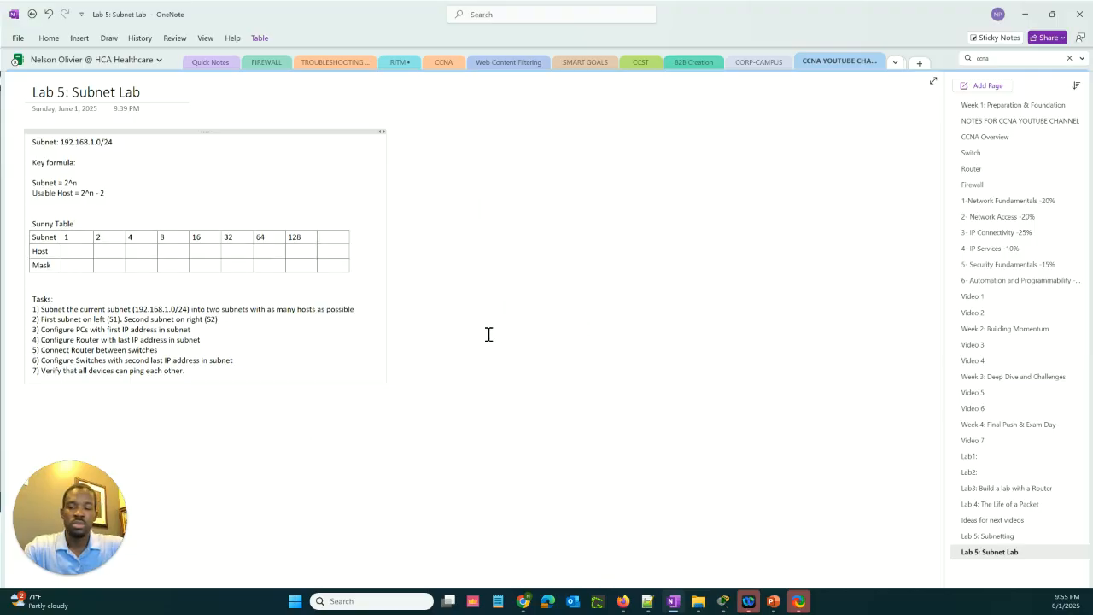
text(256)
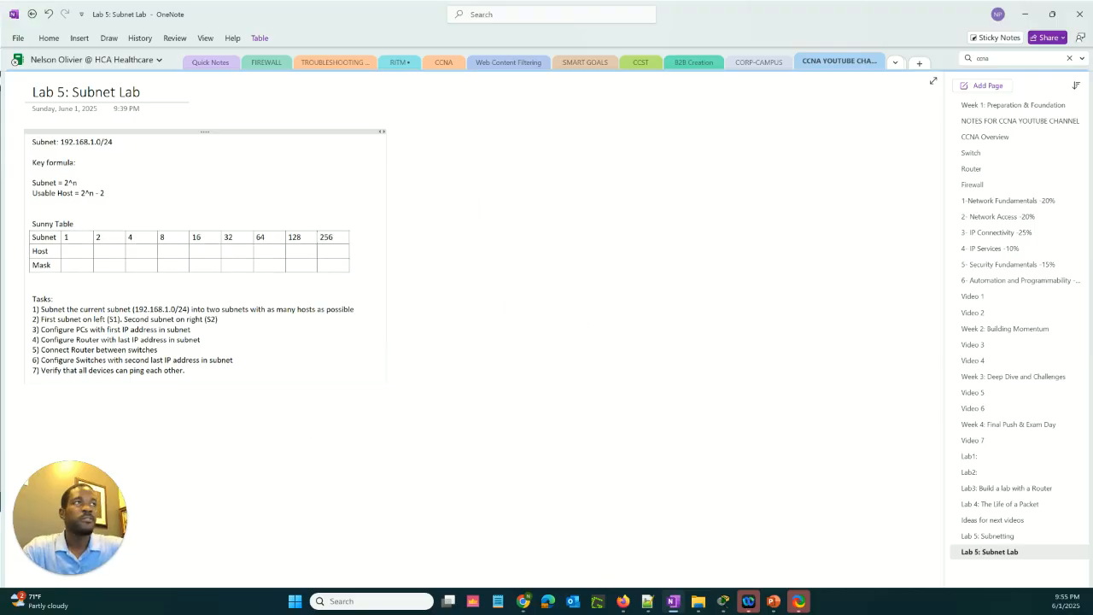
Enter the masks /24, /25, /26 and /27 in the Mask row under subnets 1, 2, 4 and 8
click(78, 266)
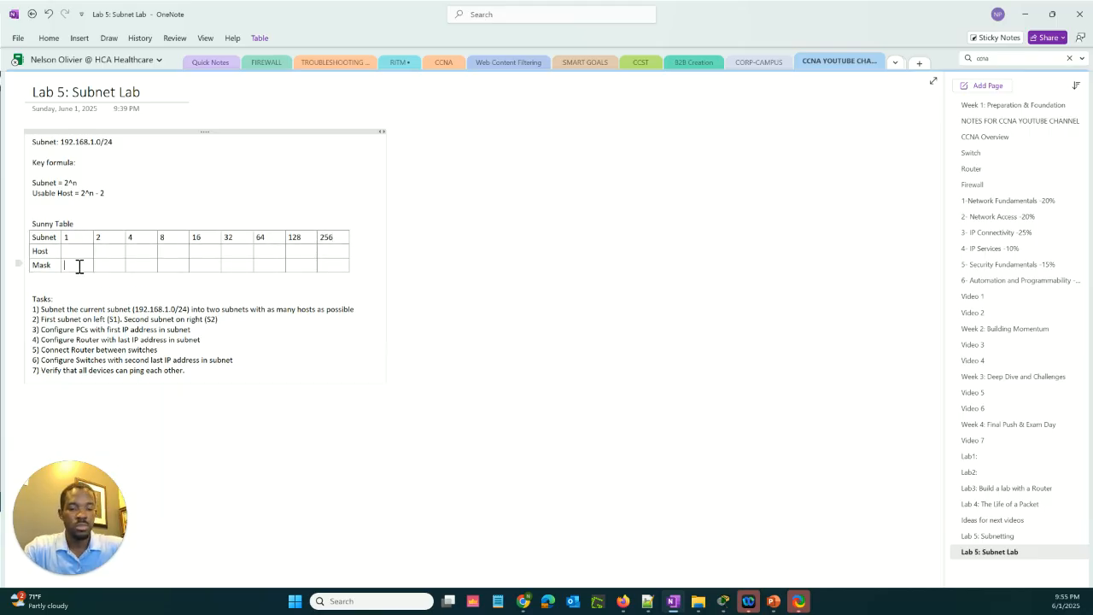
text(/24)
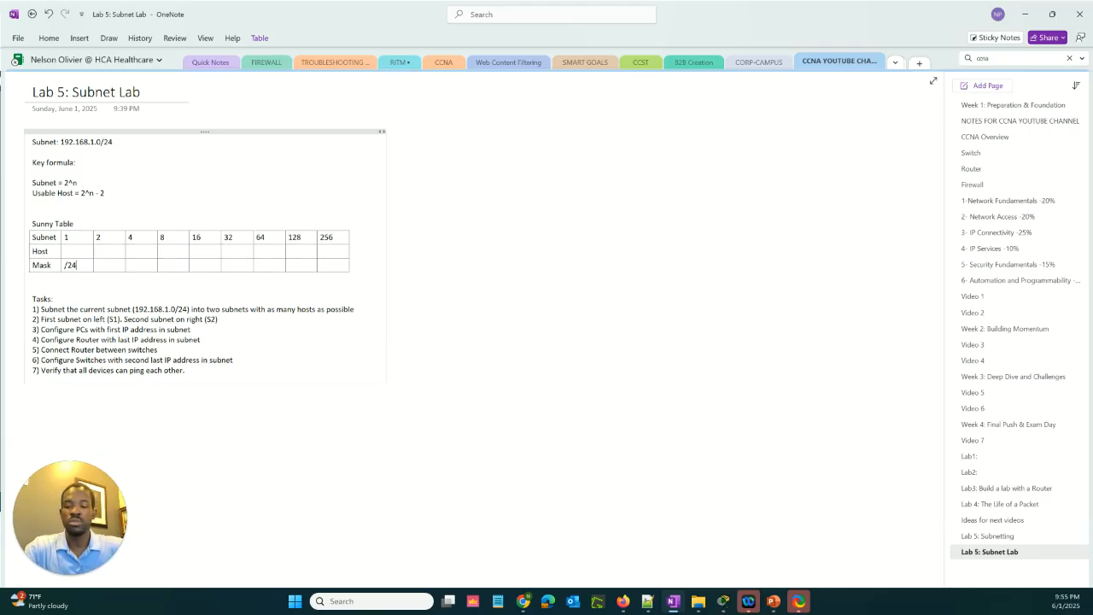
key(Tab)
text(/2)
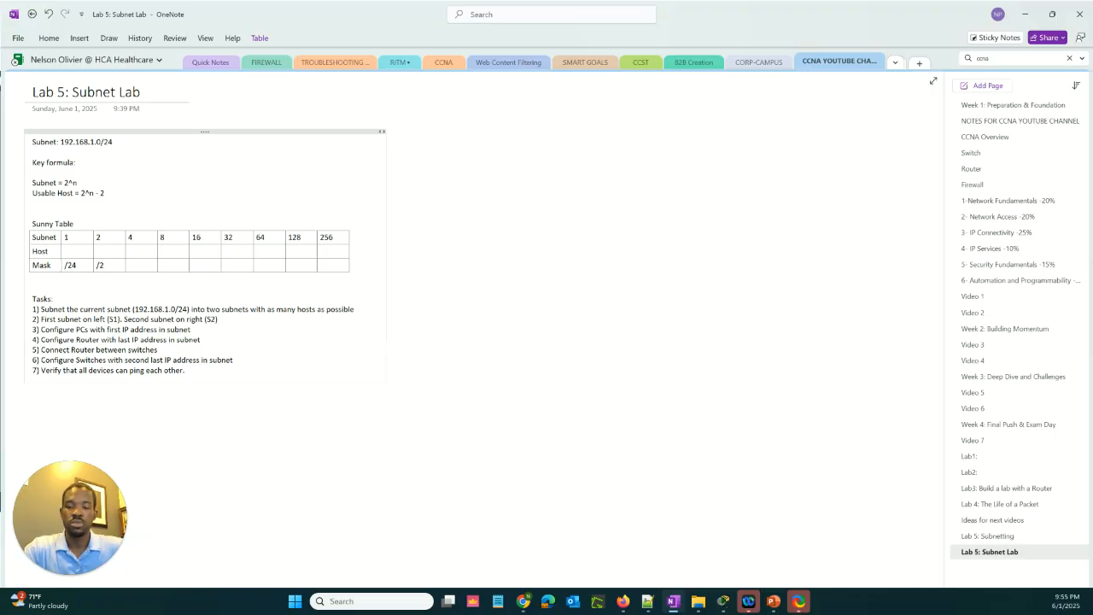
key(Tab)
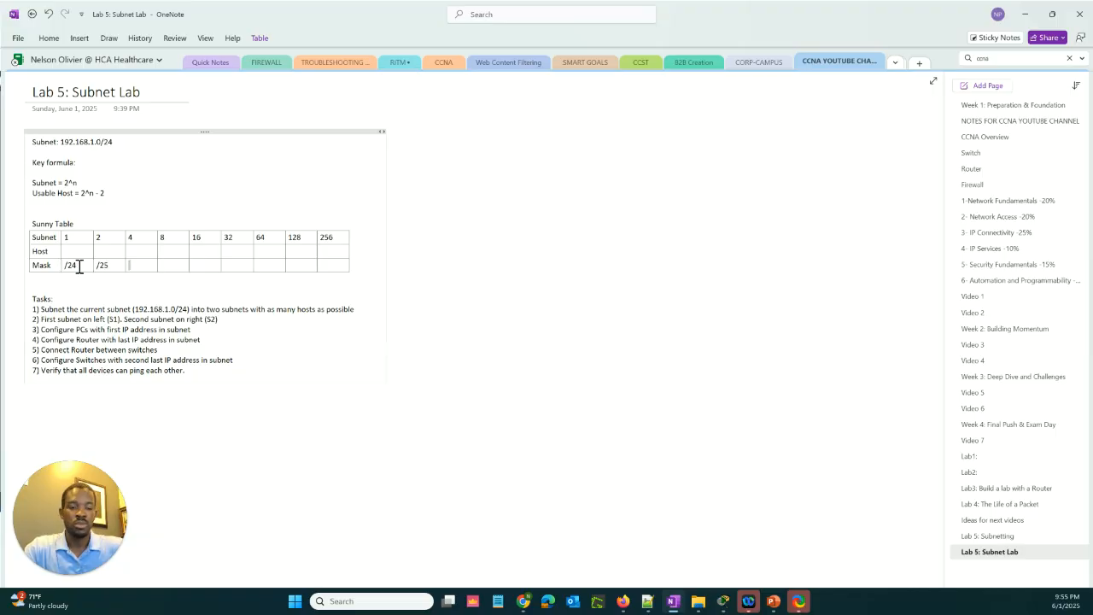
text(/26)
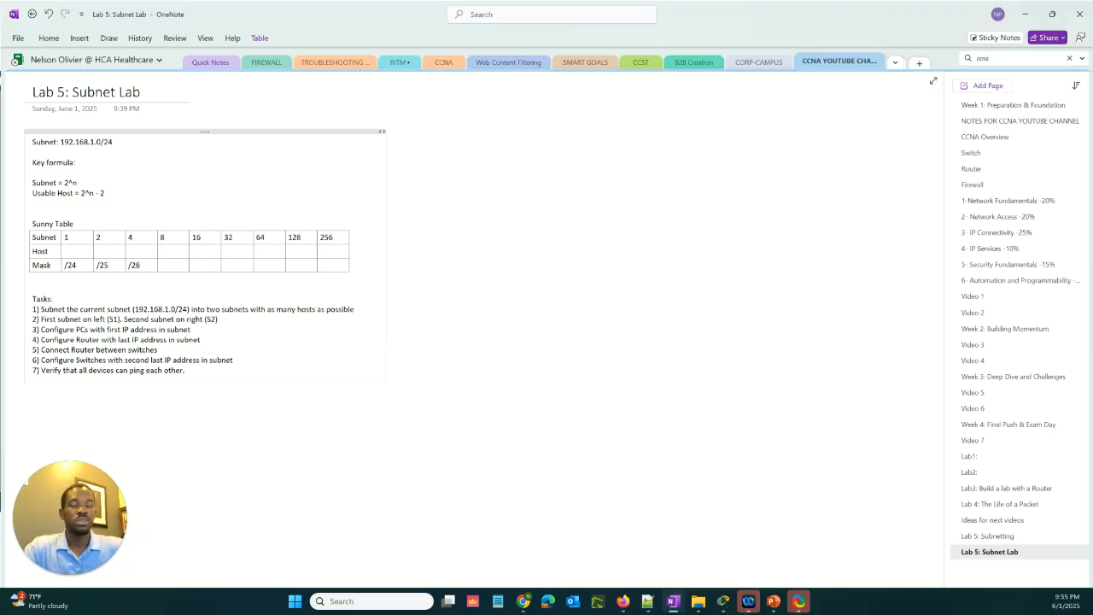
key(Tab)
text(/27)
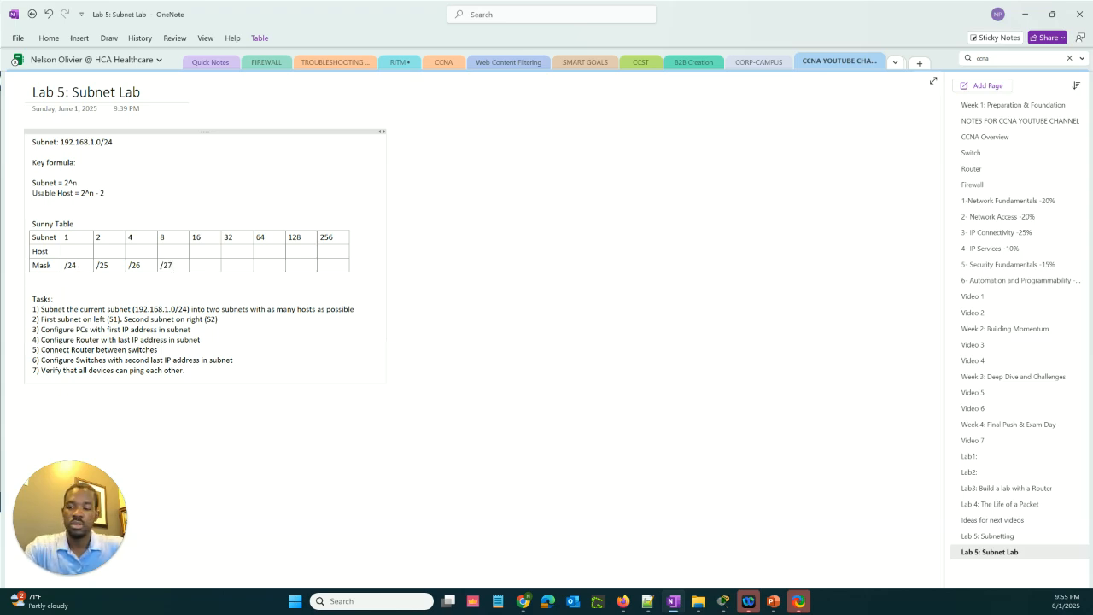
Enter /28 and /29 in the Mask row under subnets 16 and 32
key(Tab)
text(/2)
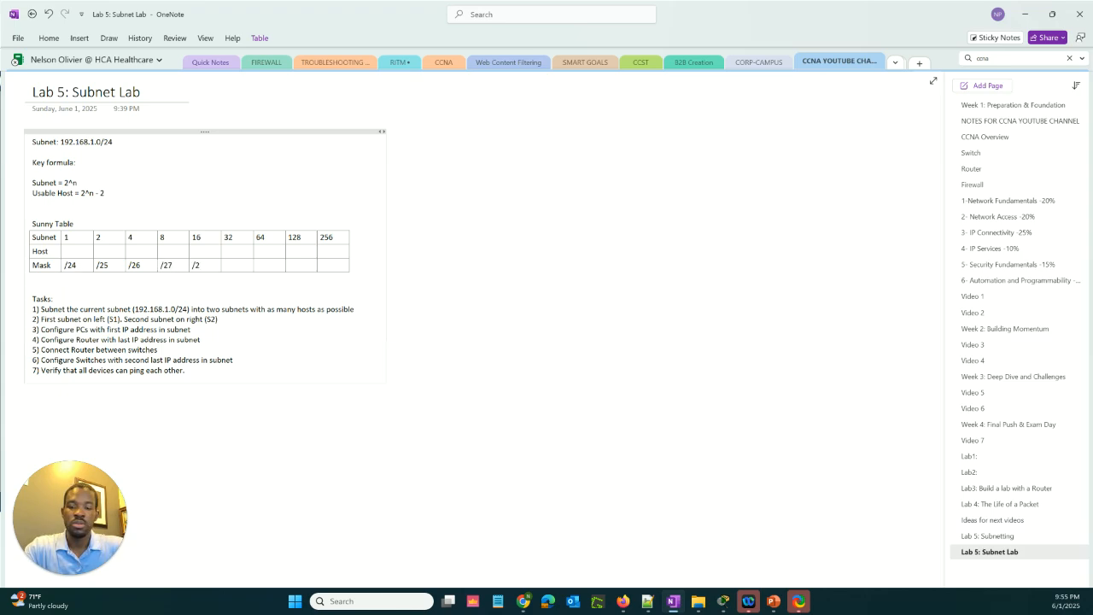
text(8)
text(/)
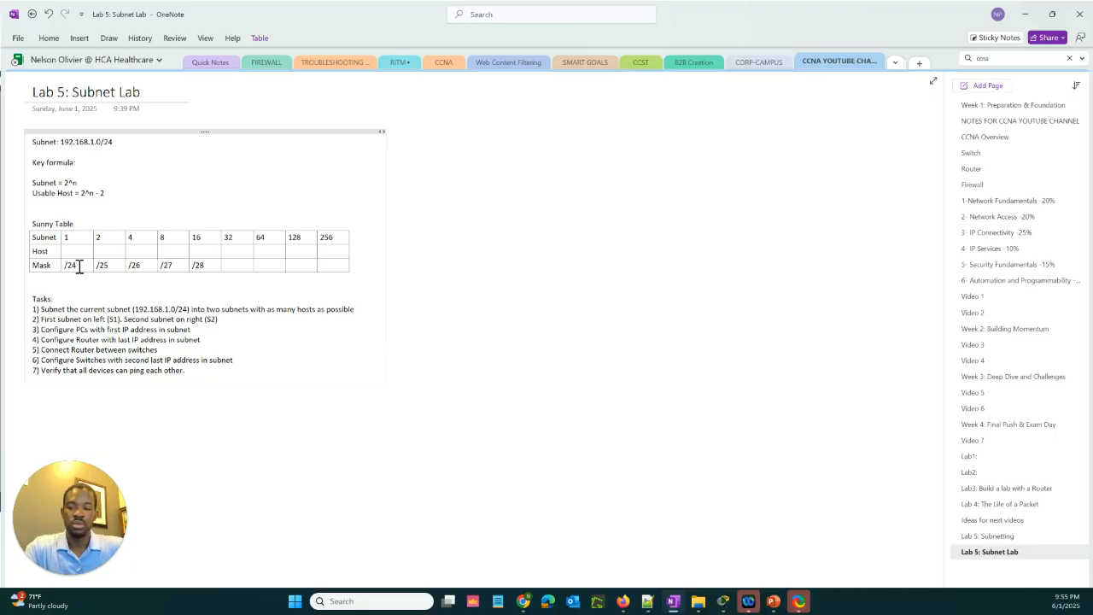
key(BackSpace)
key(Tab)
text(2)
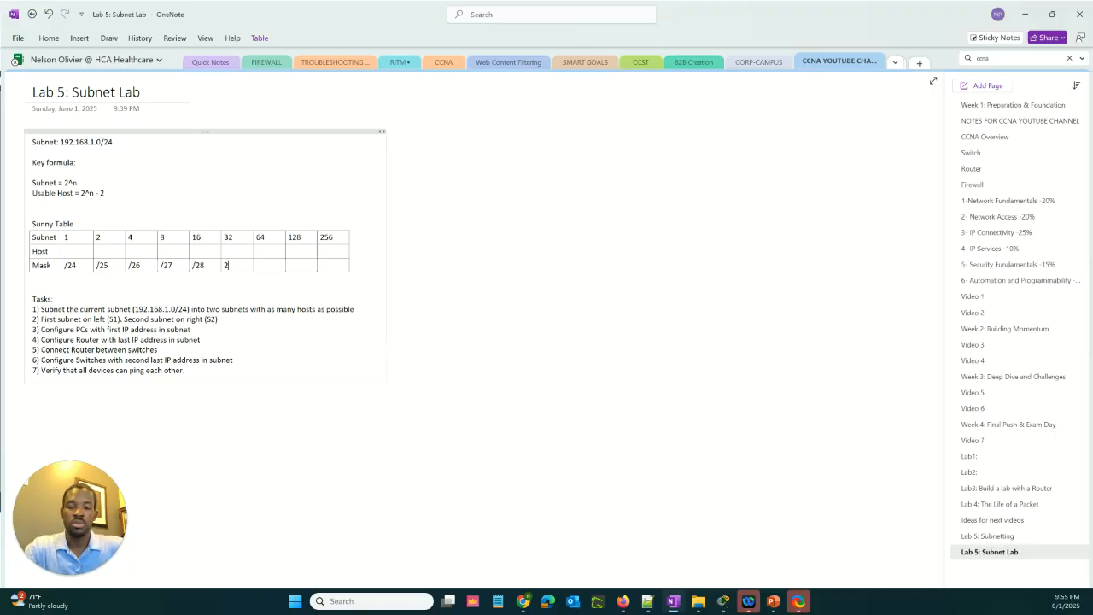
key(BackSpace)
text(/29)
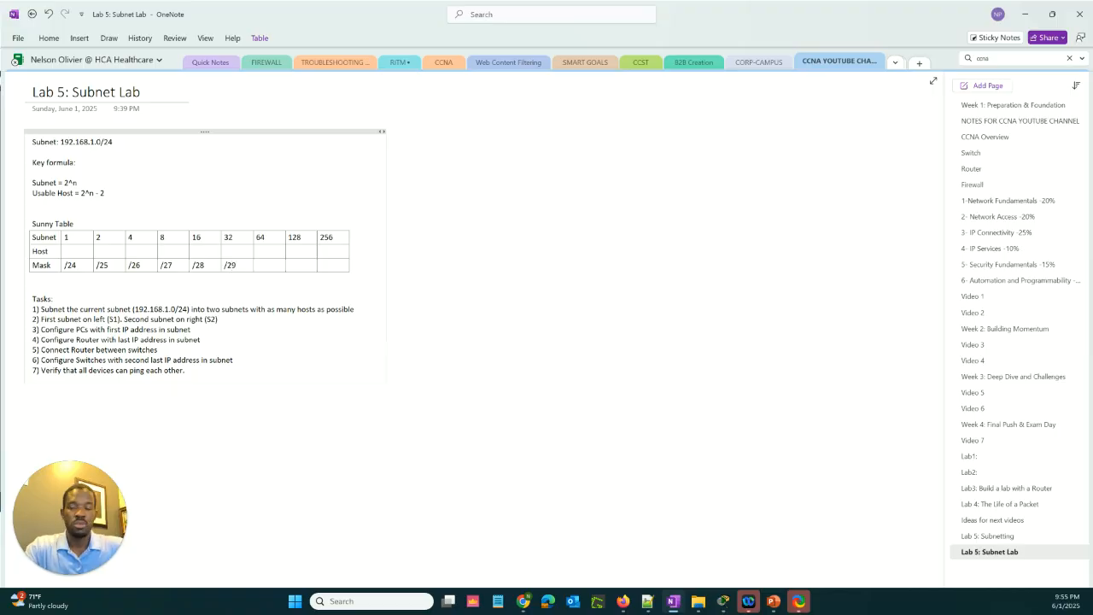
key(Tab)
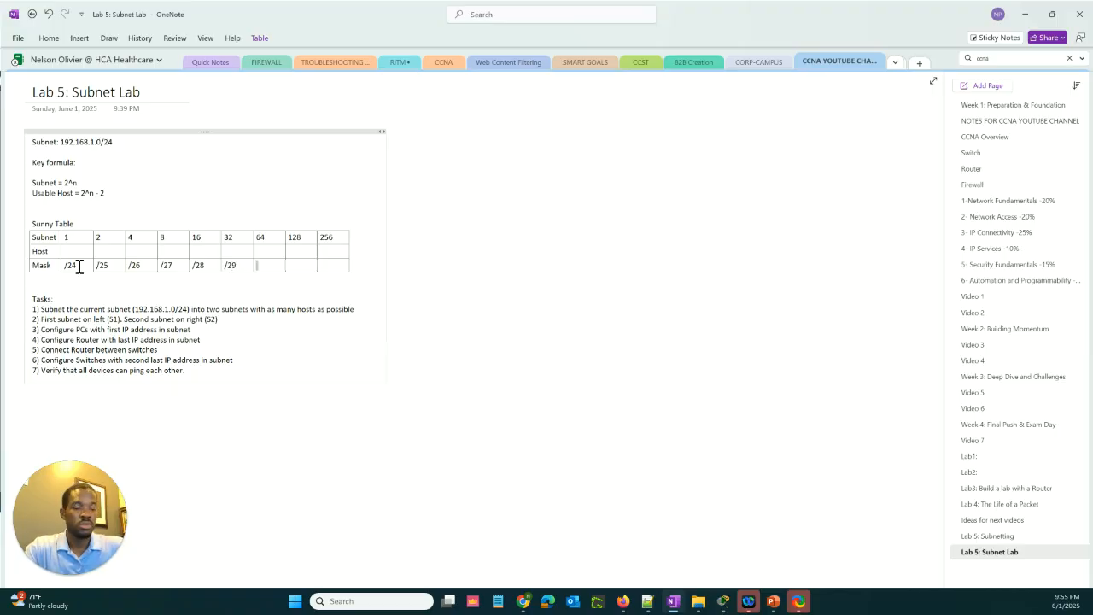
Complete the Mask row with /30, /31 and /32 under subnets 64, 128 and 256
text(/3)
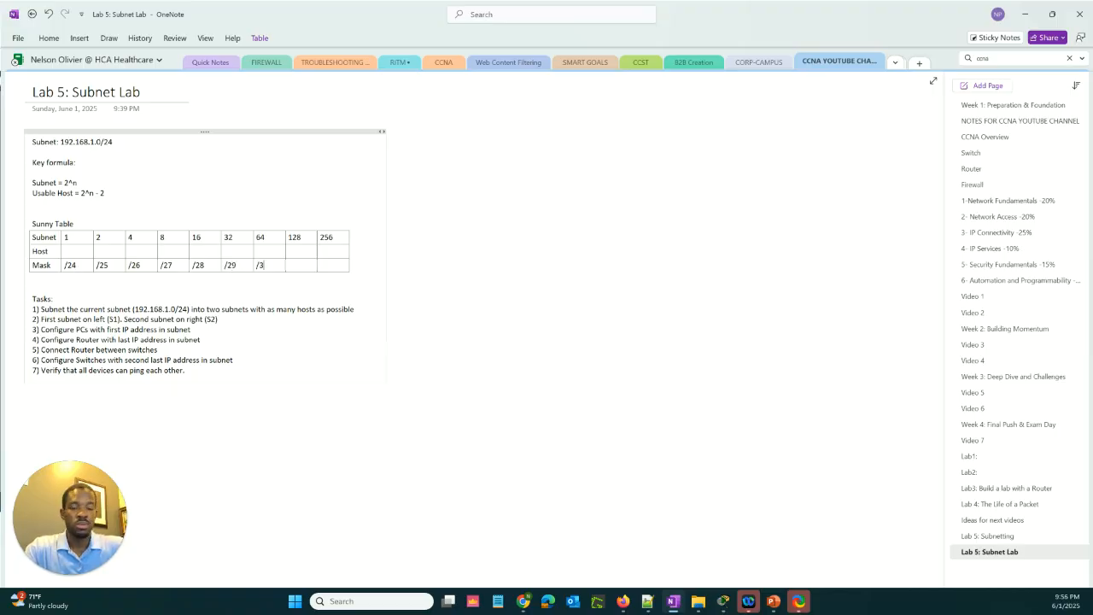
text(0)
key(Tab)
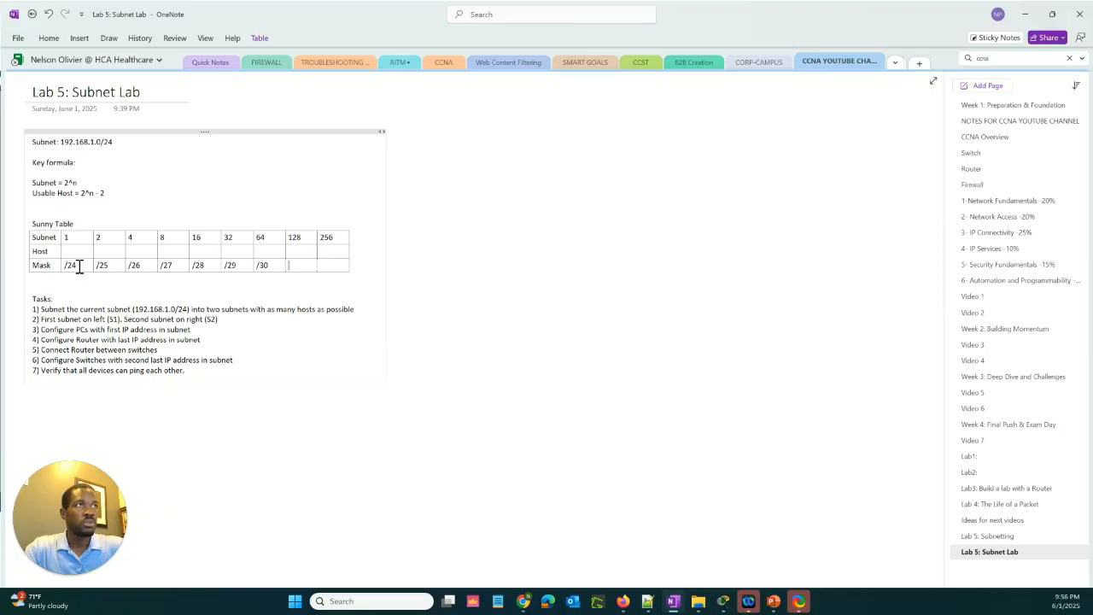
text(/31)
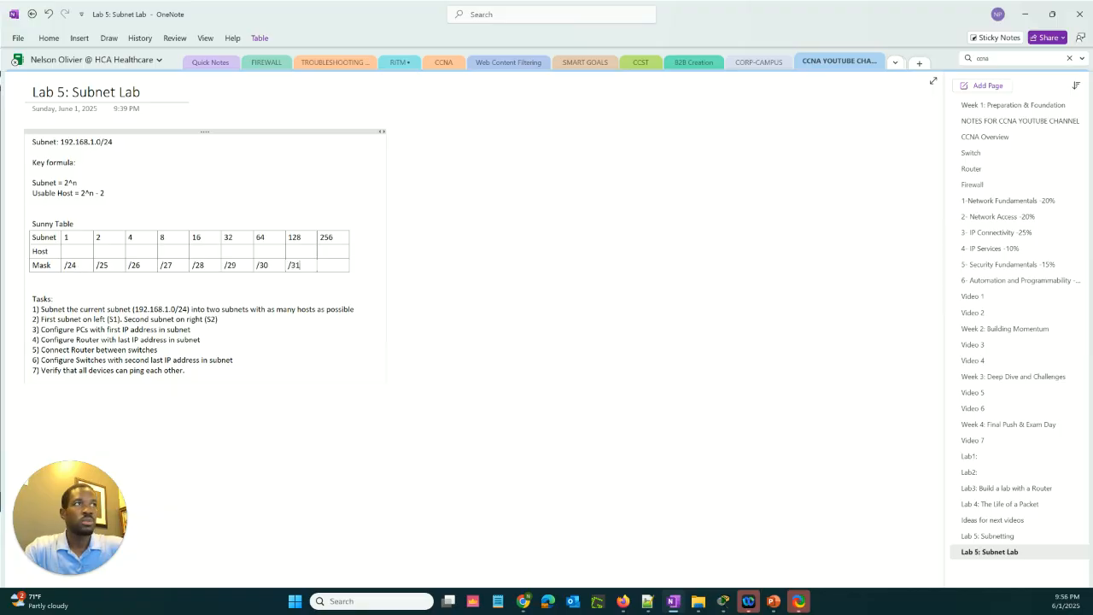
key(Tab)
text(/)
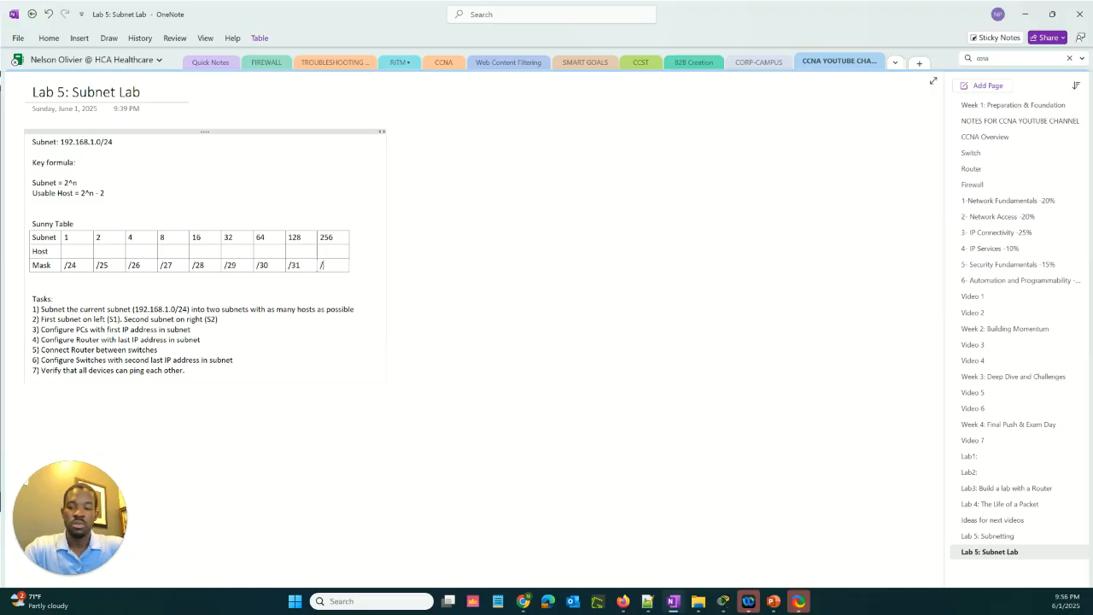
text(32)
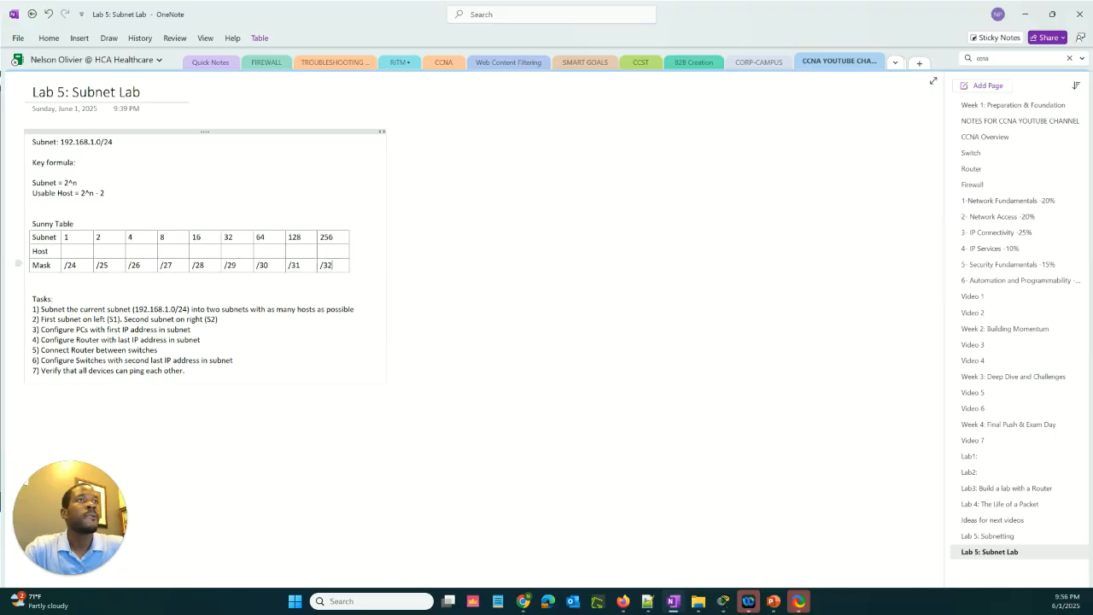
Enter 256, 128, 64 and 32 in the Host row under subnets 1, 2, 4 and 8
click(65, 251)
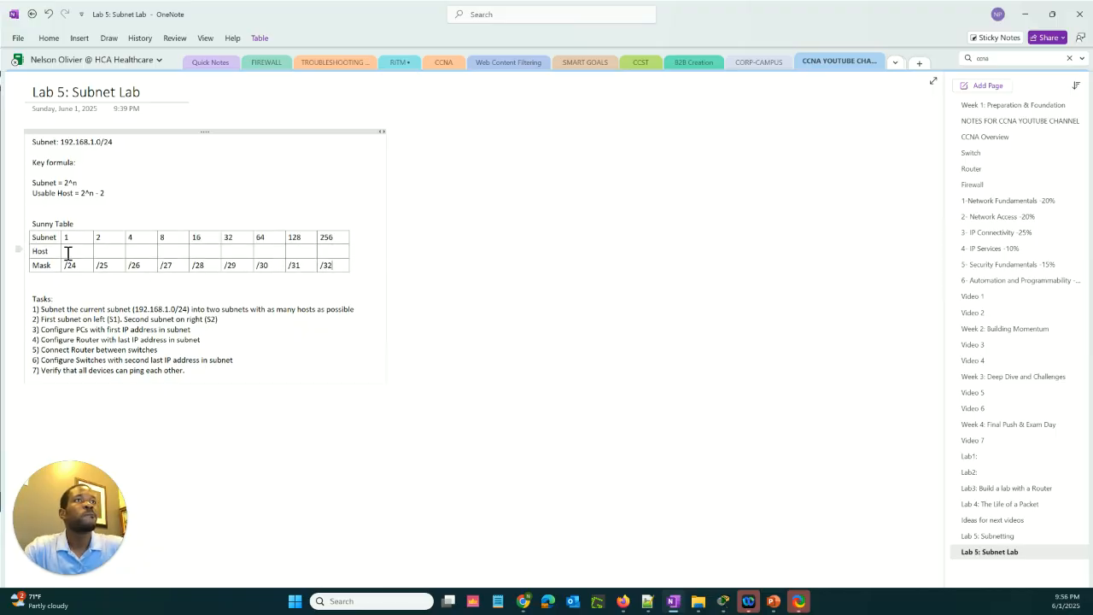
text(256)
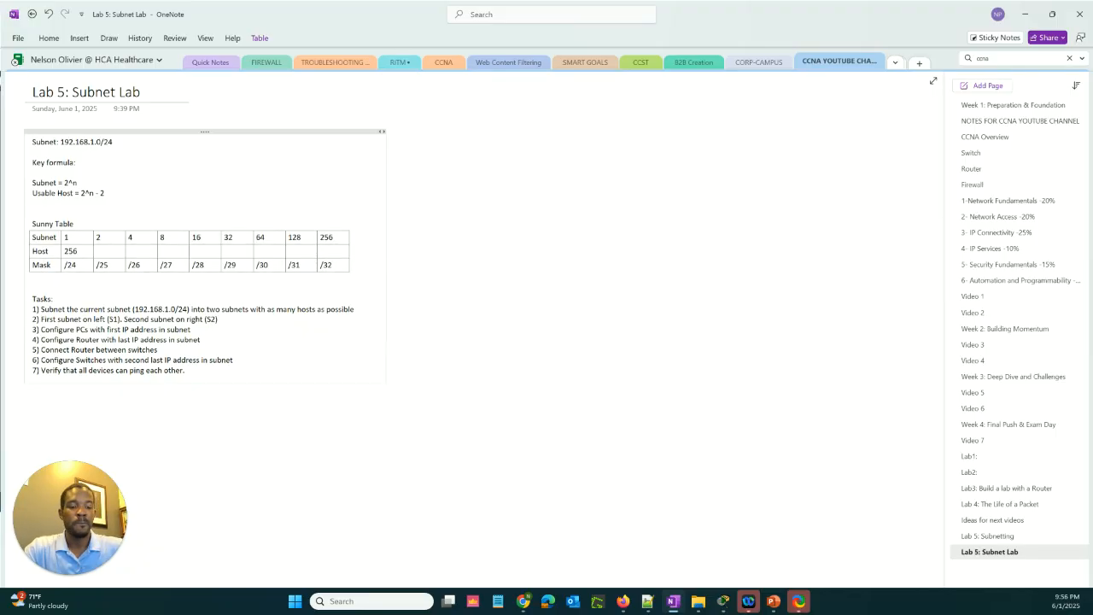
key(Tab)
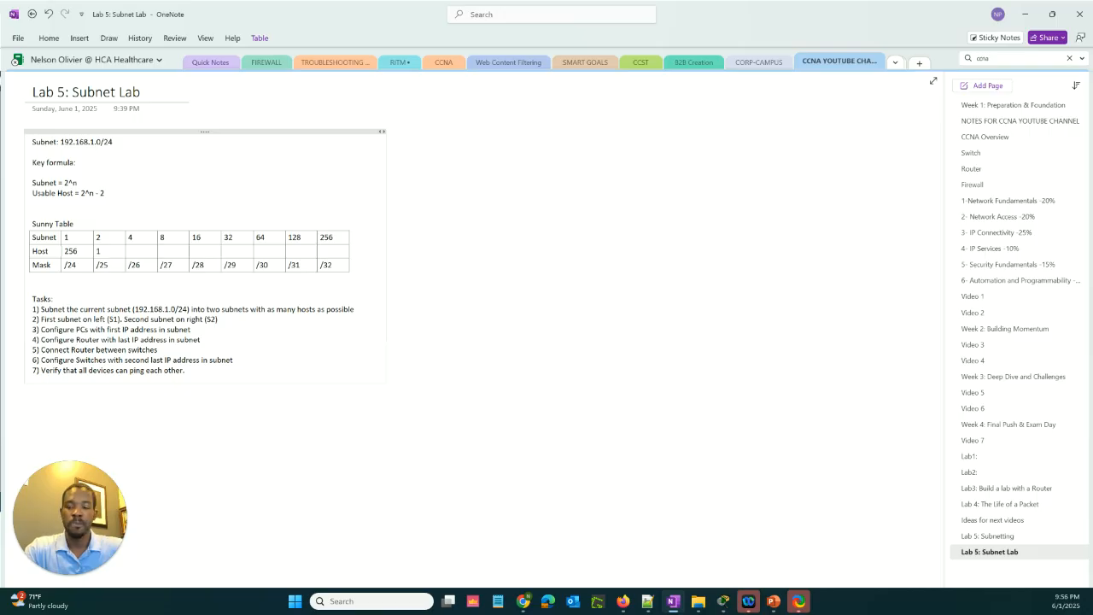
text(128)
key(Tab)
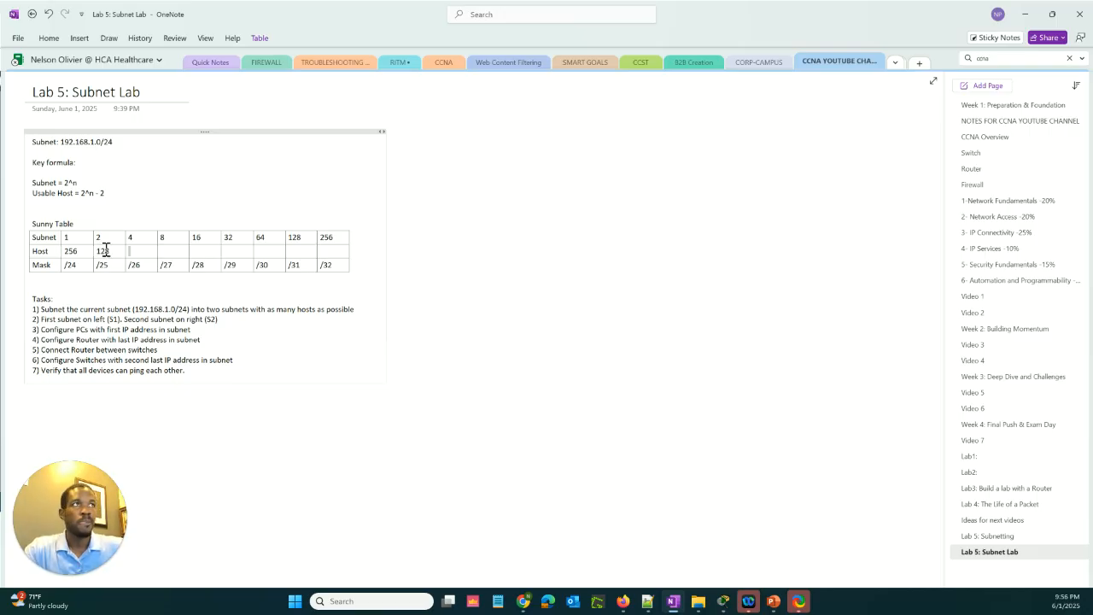
text(6)
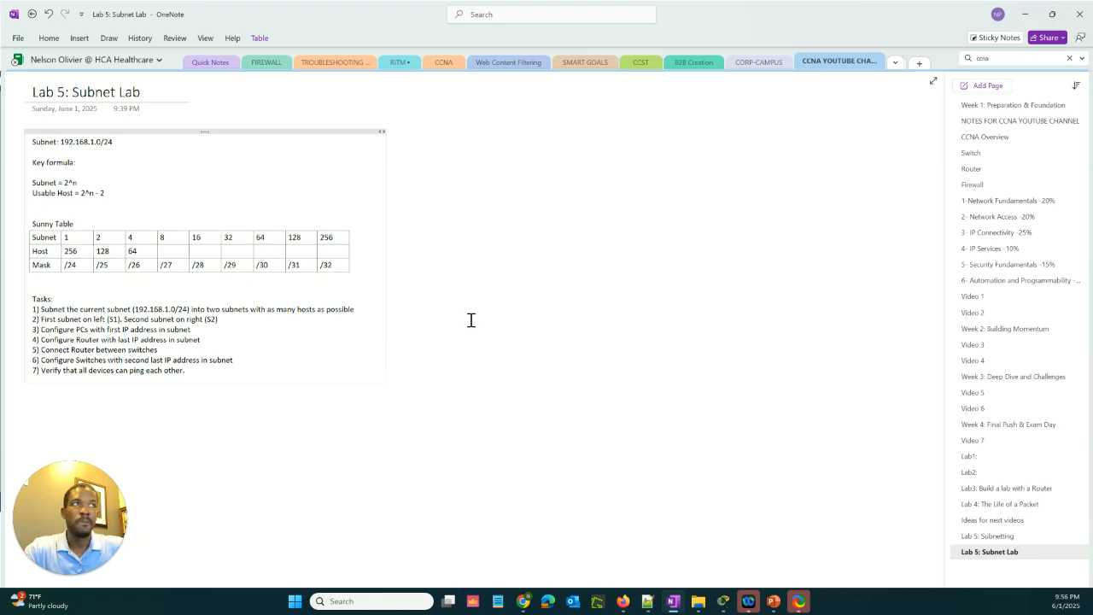
text(4)
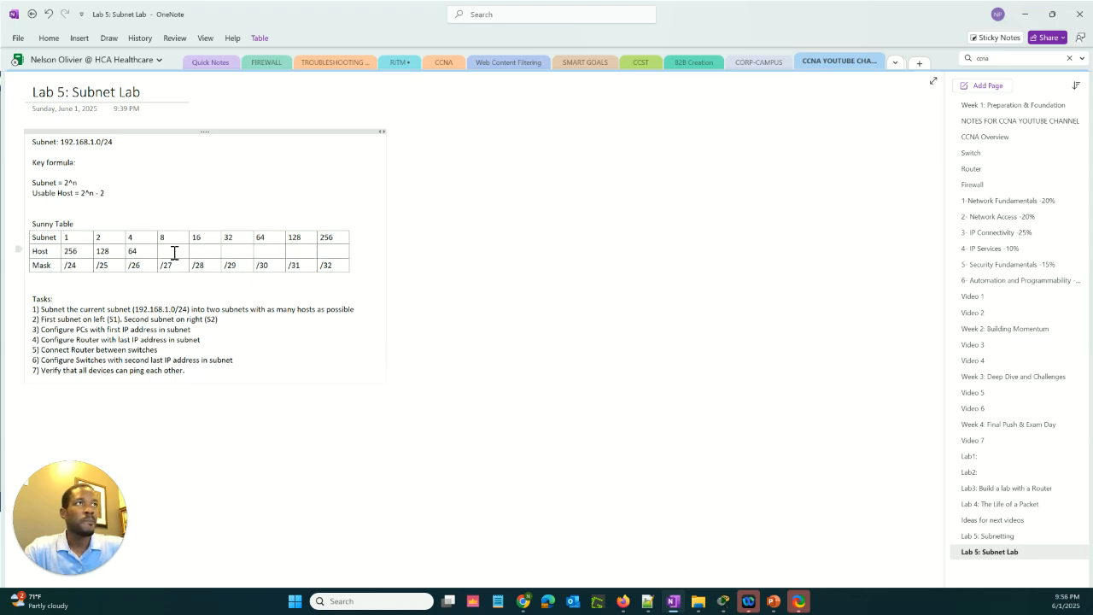
text(32)
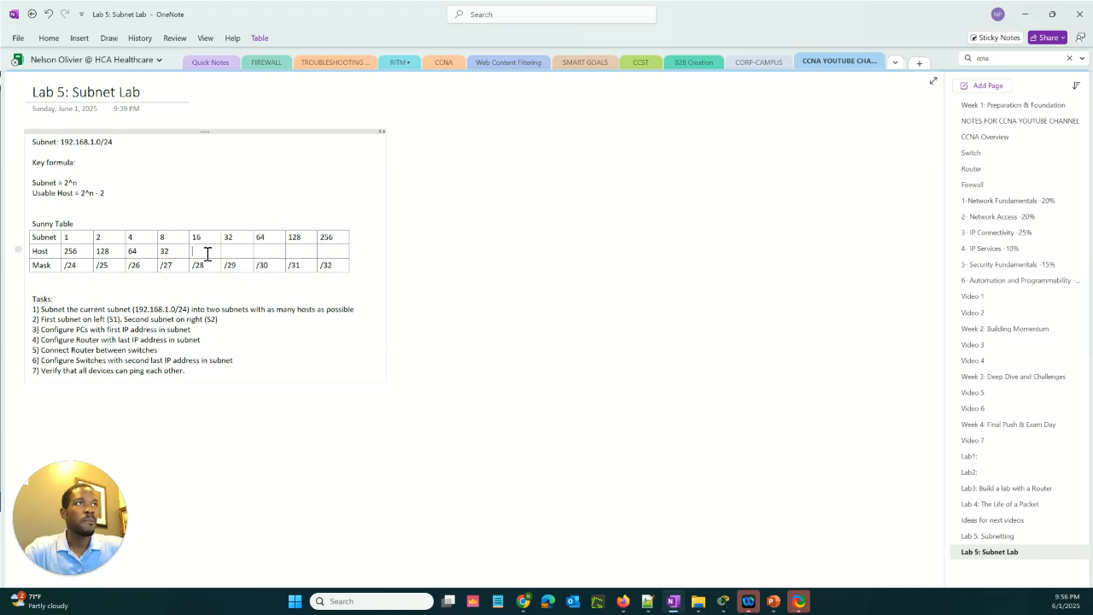
Complete the Host row with 16, 8, 4, 2 and 1 under subnets 16, 32, 64, 128 and 256
click(207, 254)
text(16)
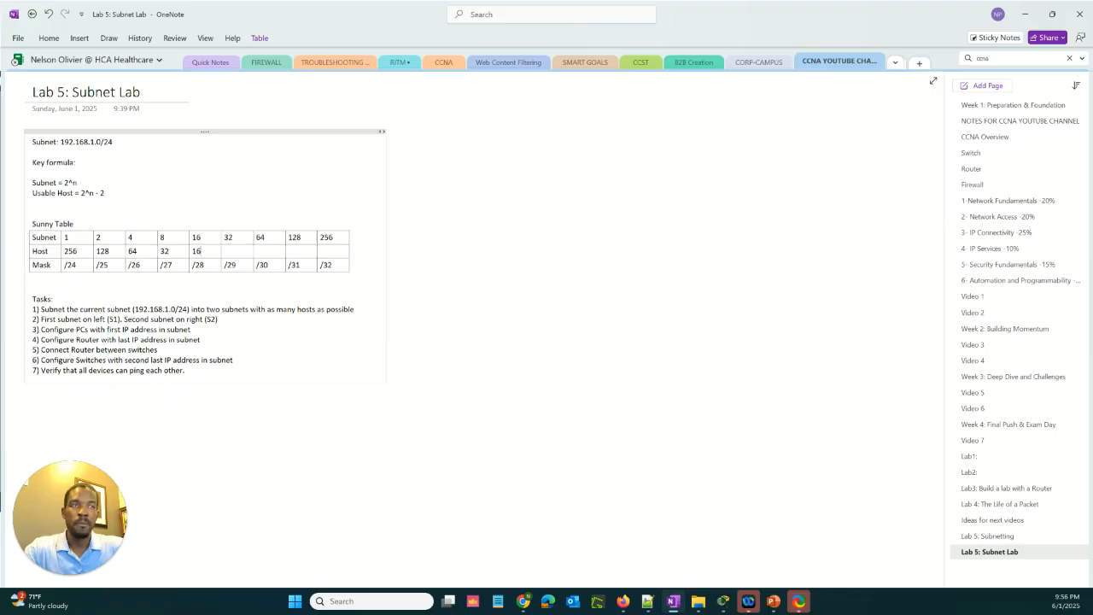
click(243, 254)
text(8 )
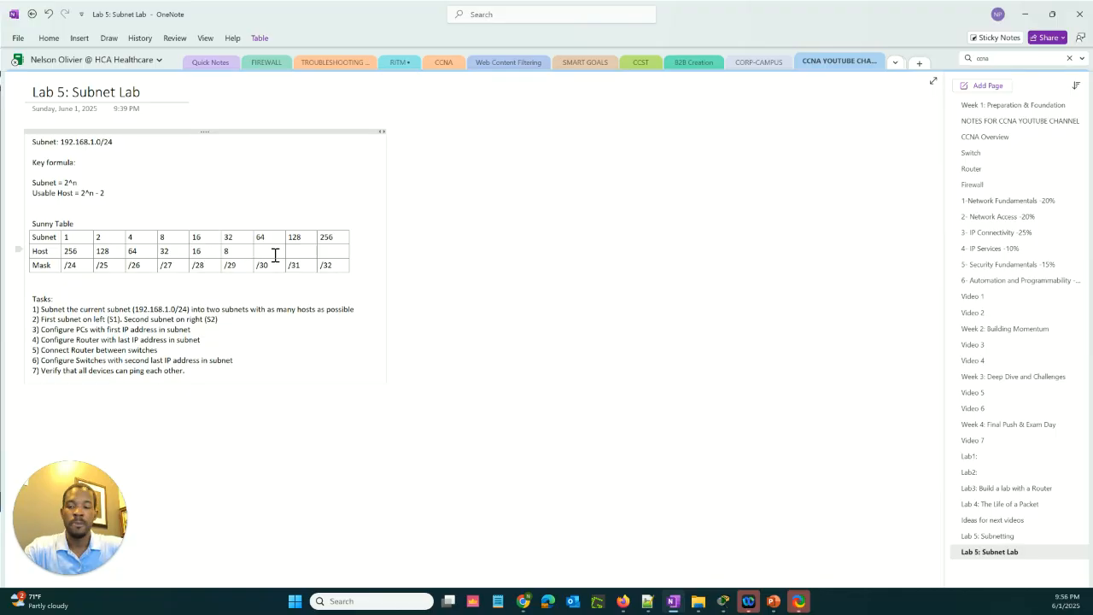
text(4 )
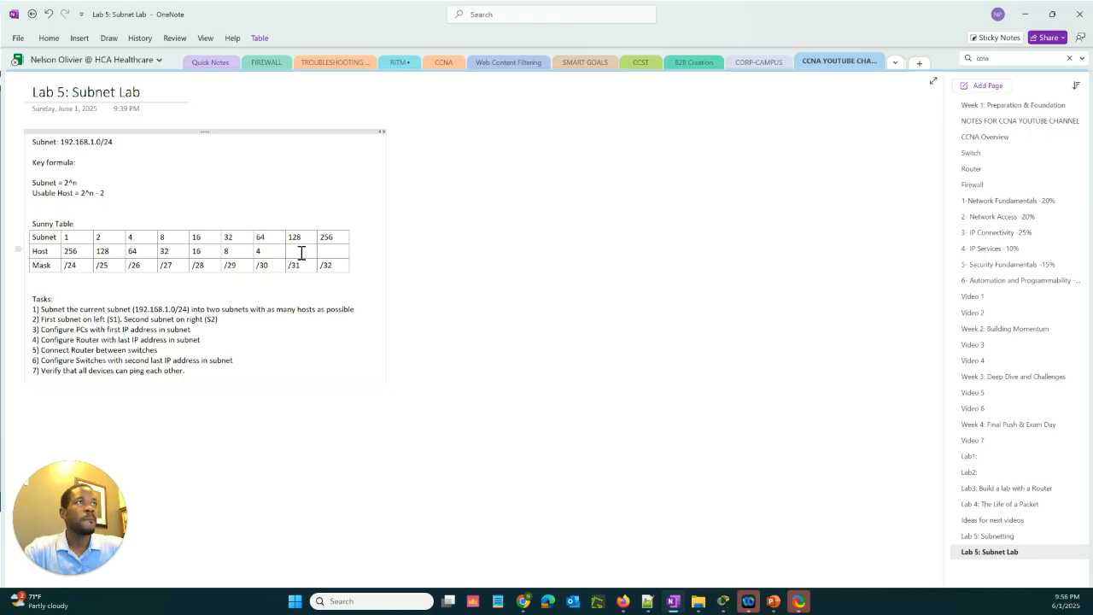
text(2)
click(327, 253)
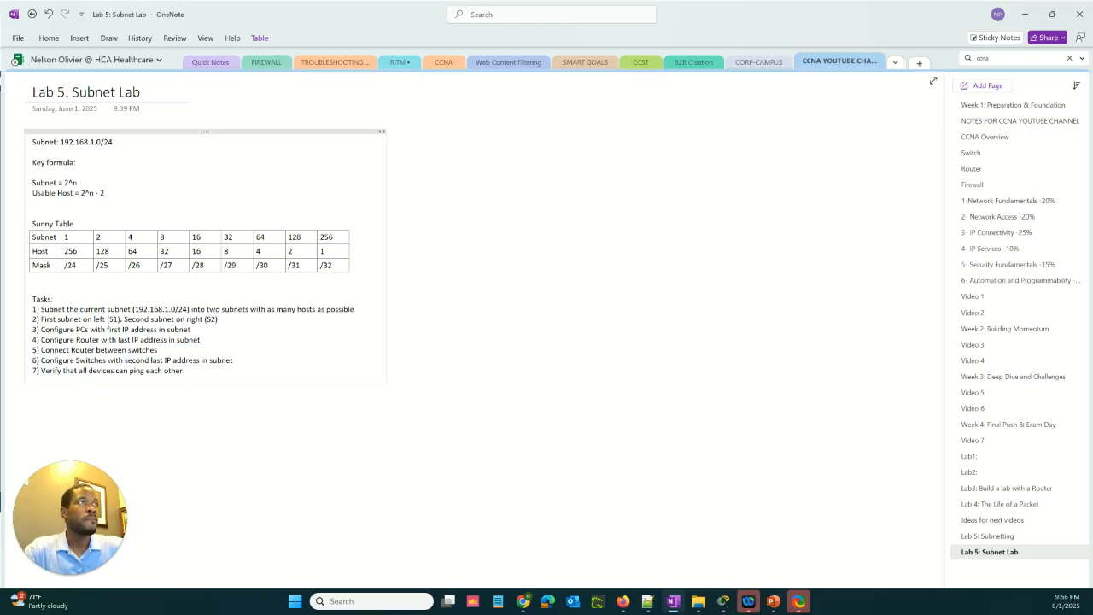
text(1)
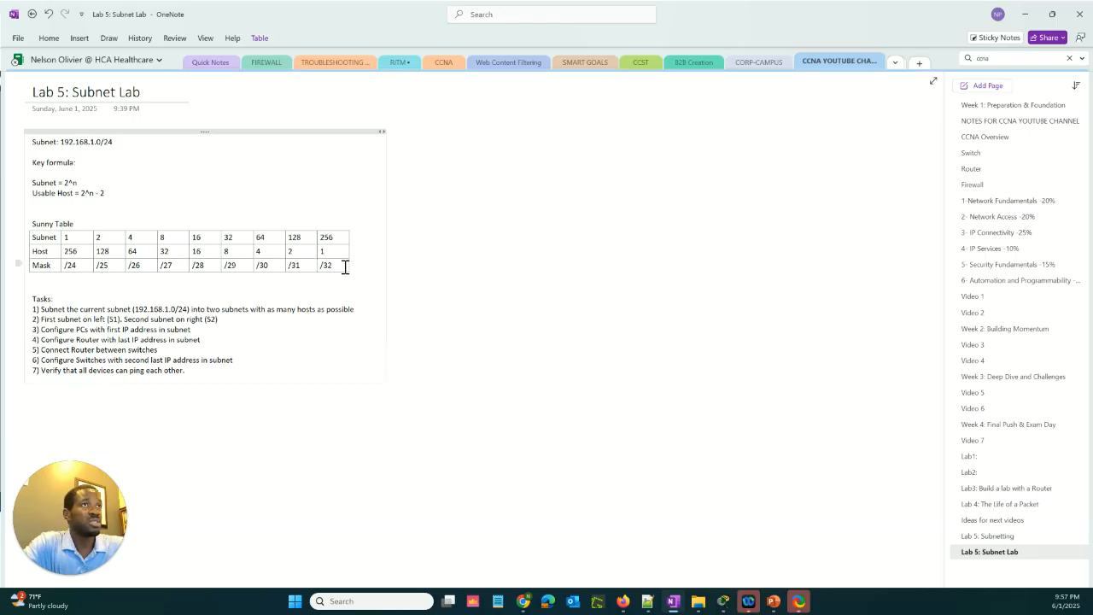
Review the Subnet = 2^n formula against the table's 8-subnet entry, the 192.168.1.0/24 network and the two-subnet requirement in task 1
click(83, 182)
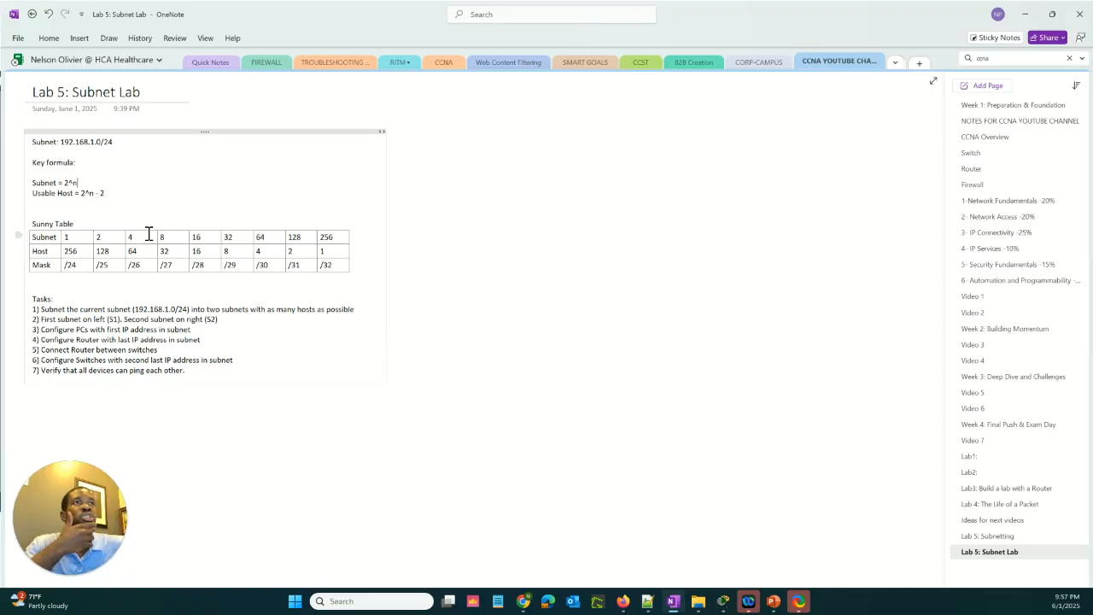
double_click(67, 183)
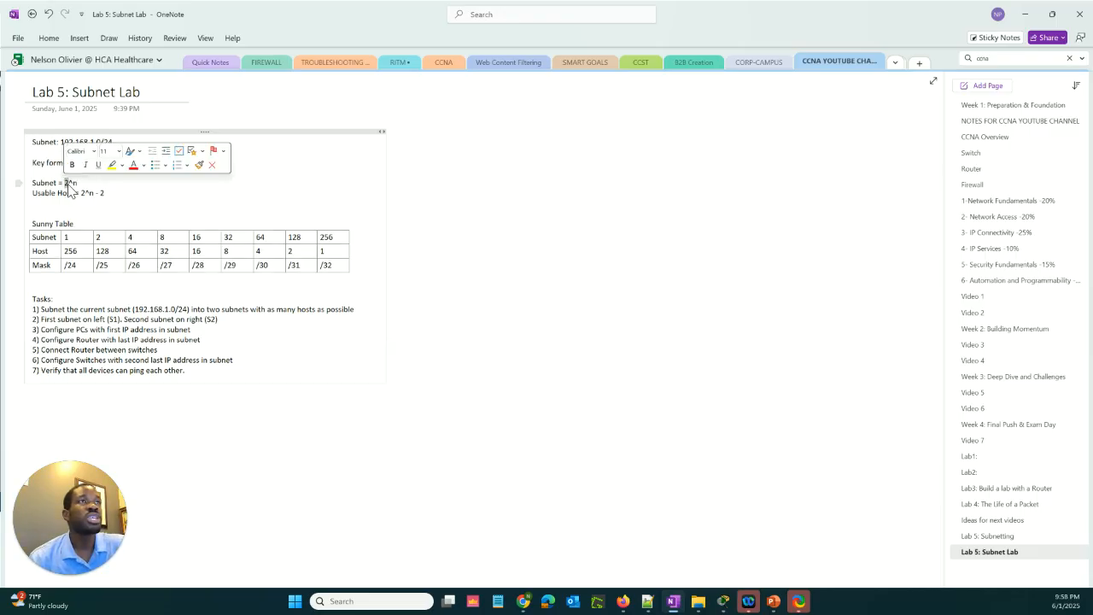
drag(78, 184, 65, 185)
click(81, 185)
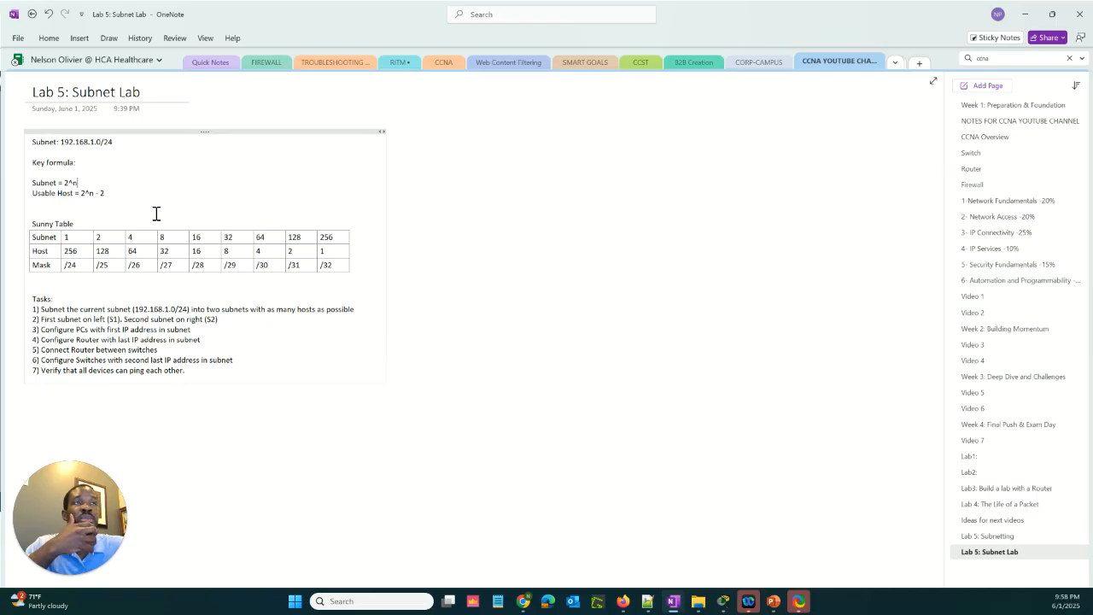
drag(165, 237, 162, 238)
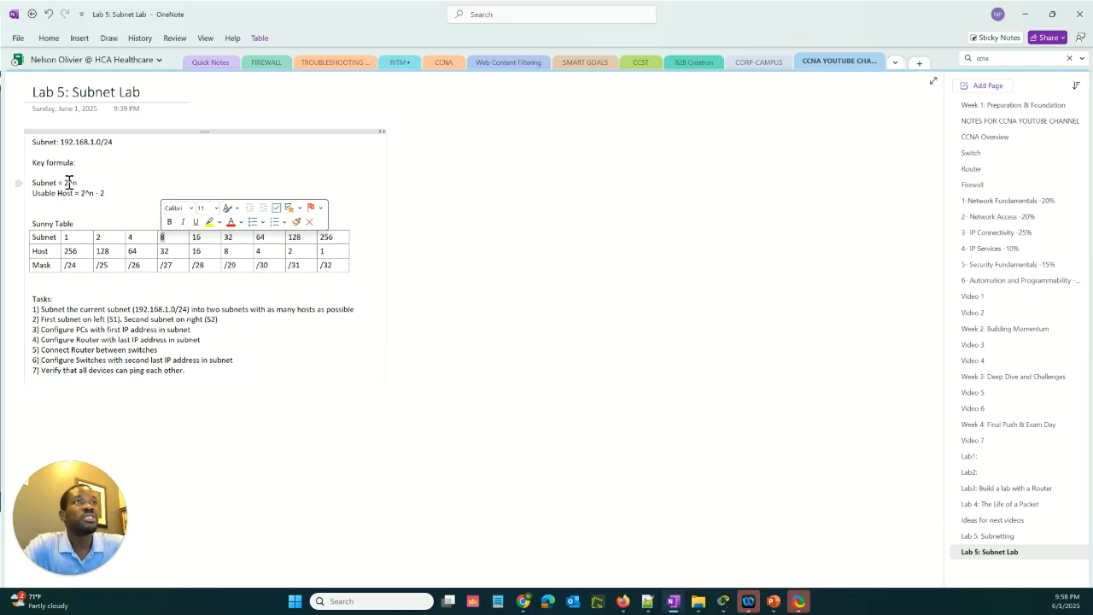
drag(64, 182, 77, 183)
click(114, 193)
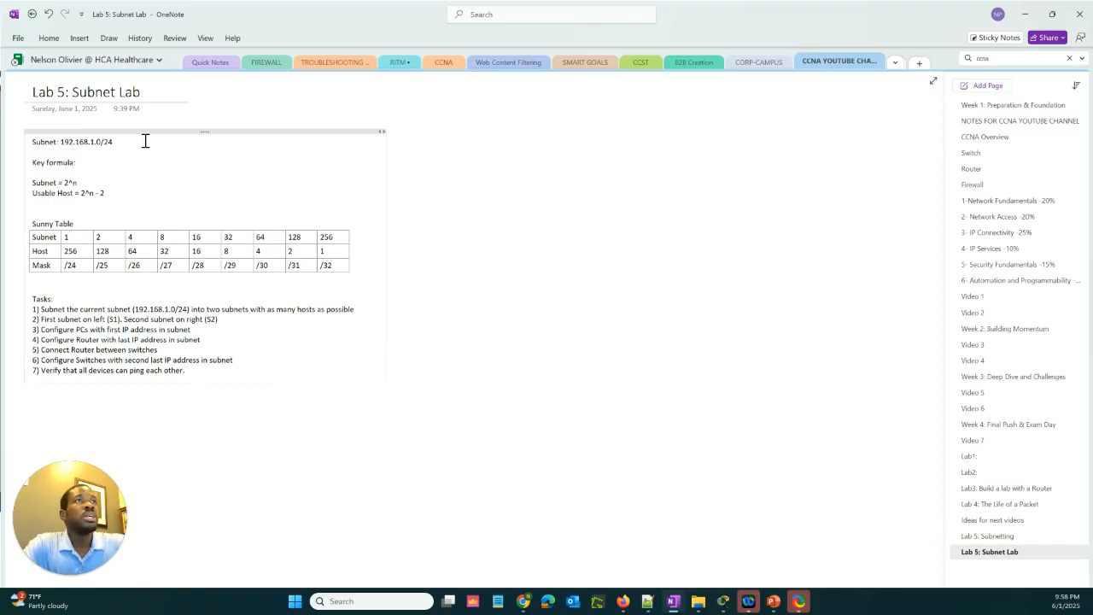
drag(127, 142, 60, 142)
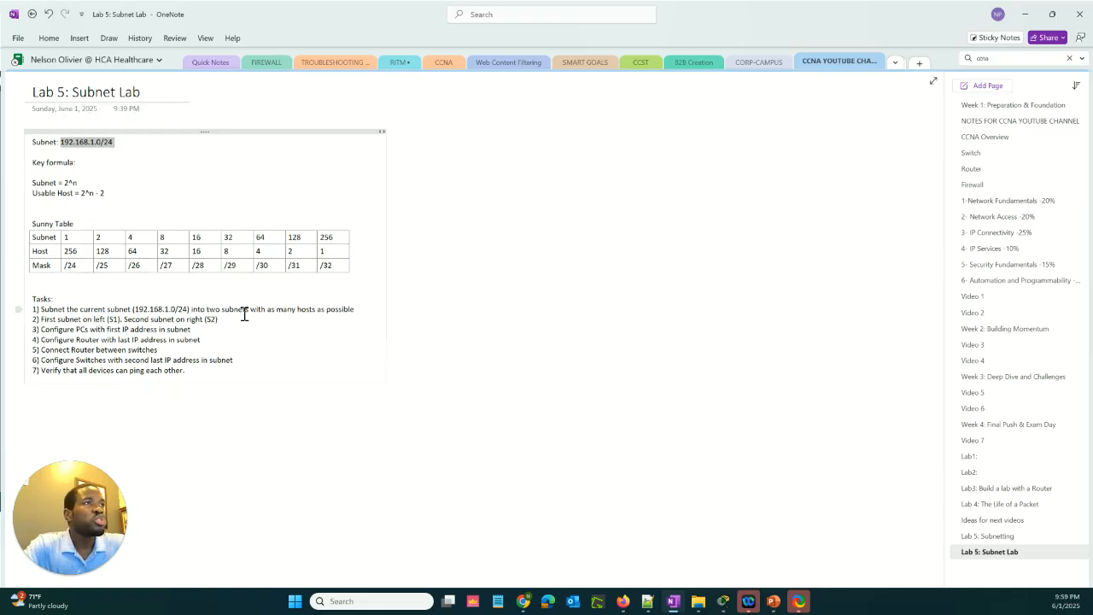
drag(221, 310, 207, 306)
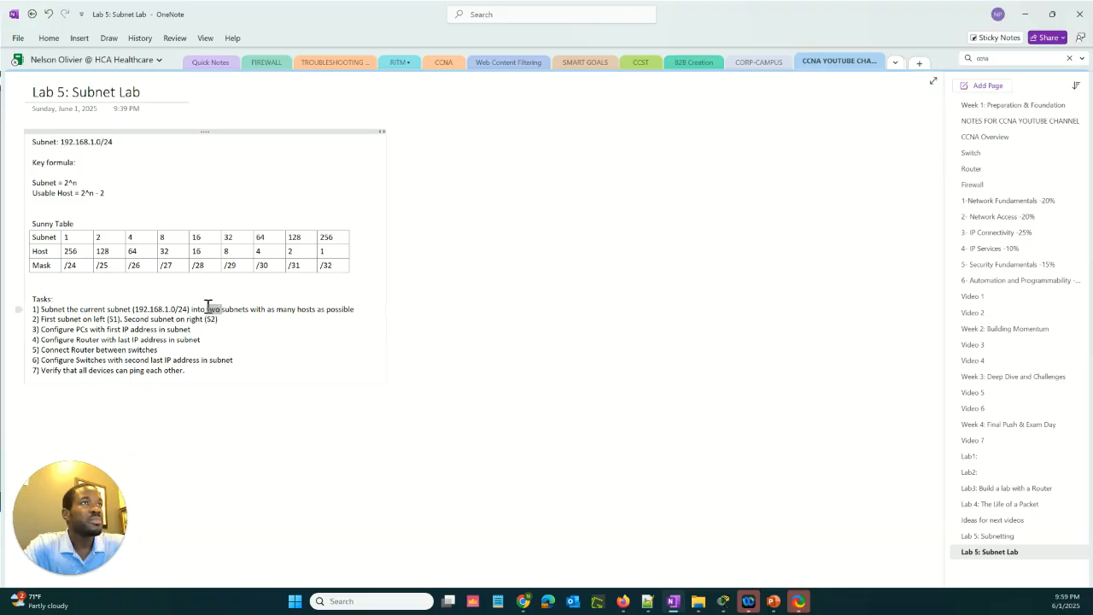
Append "= 2" to the Subnet = 2^n formula, removing the trial exponent ^2
click(126, 183)
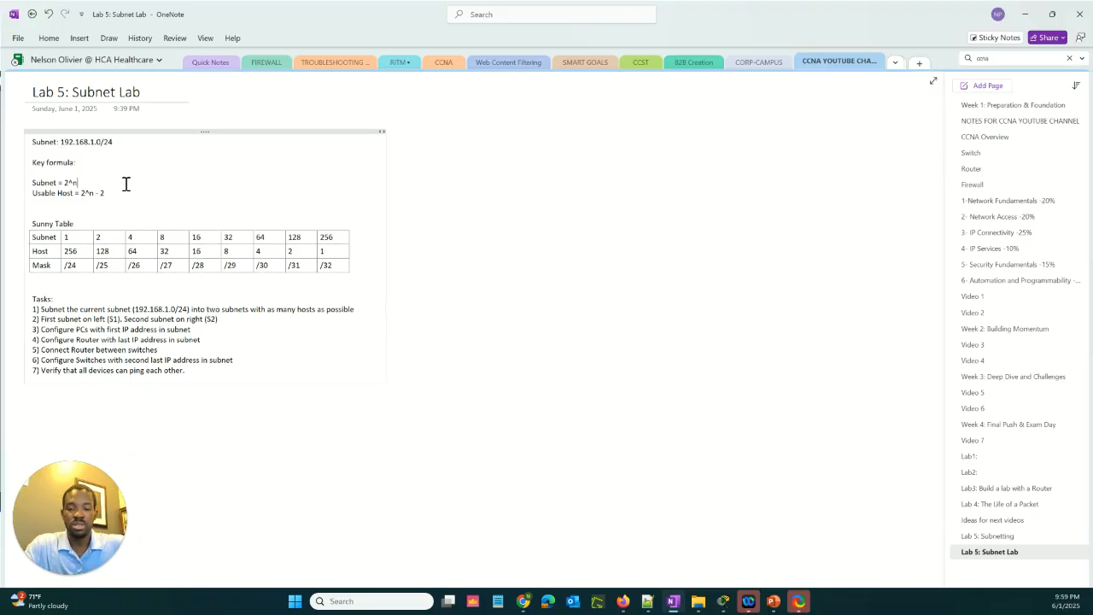
text(= 2)
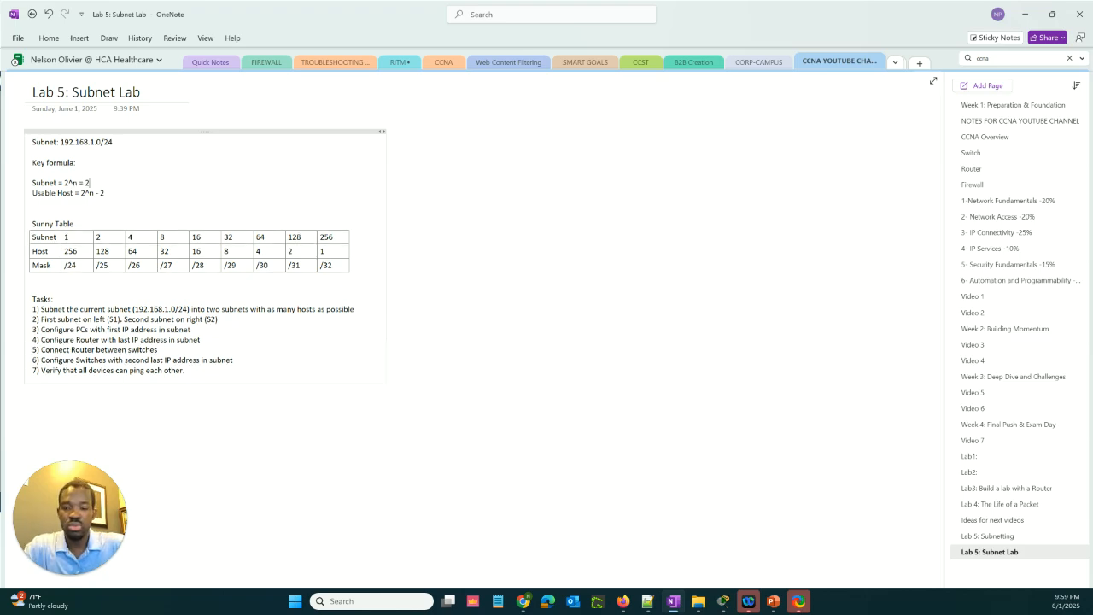
text(^2)
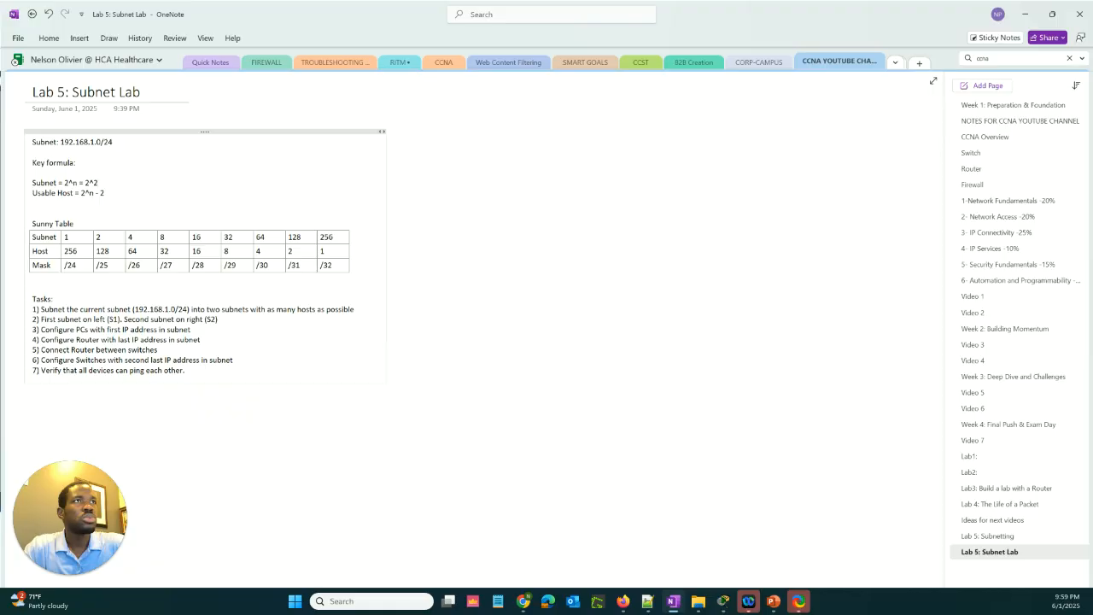
key(BackSpace)
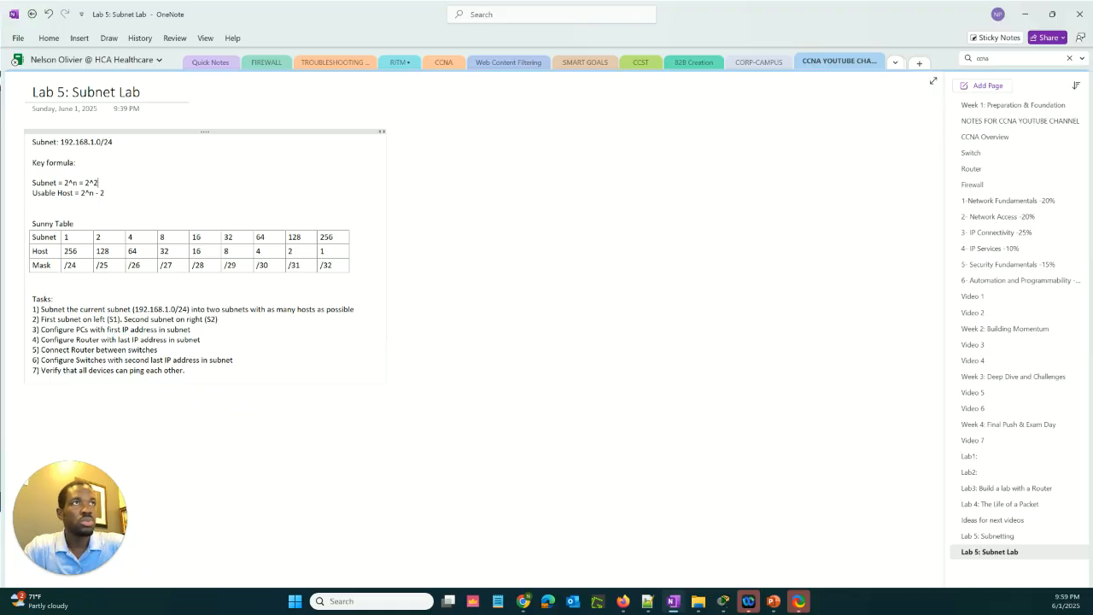
key(BackSpace)
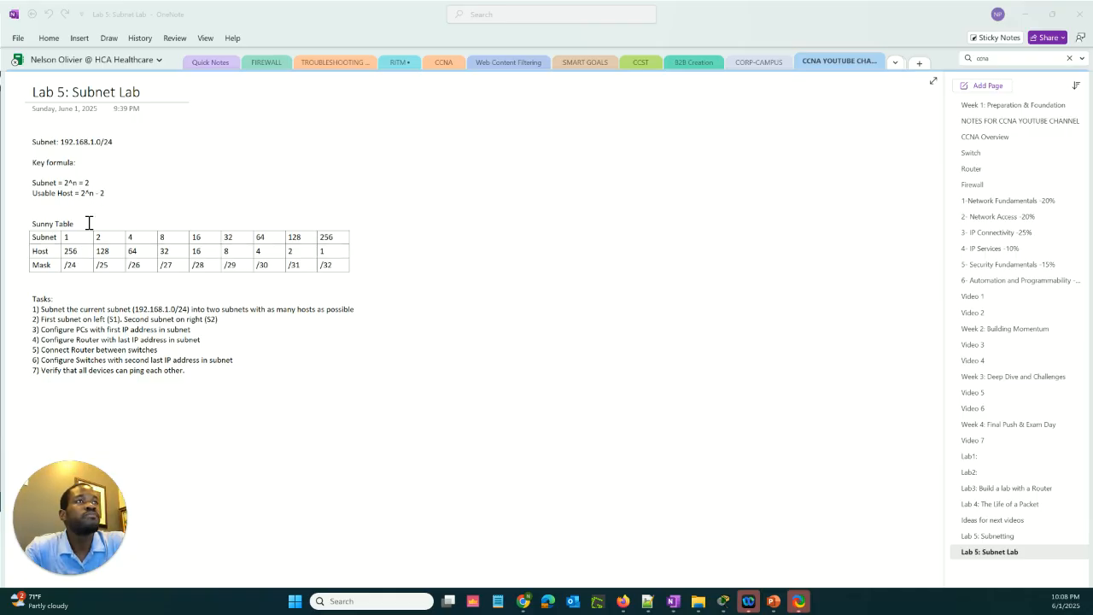
Compare the two-subnet column of the Sunny Table with the original /24 network and its mask column
click(108, 240)
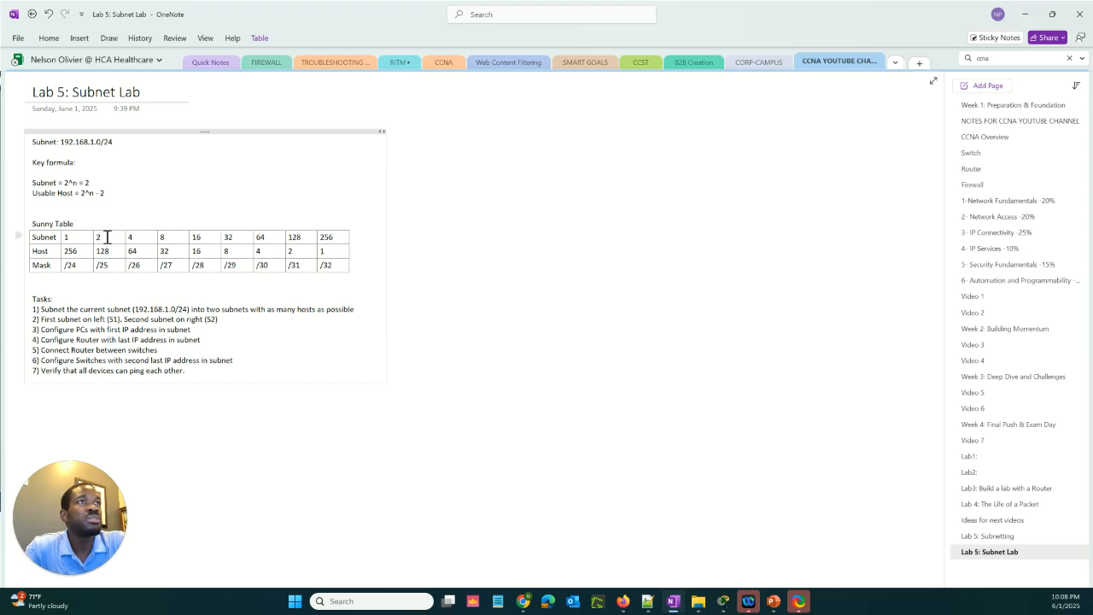
click(120, 269)
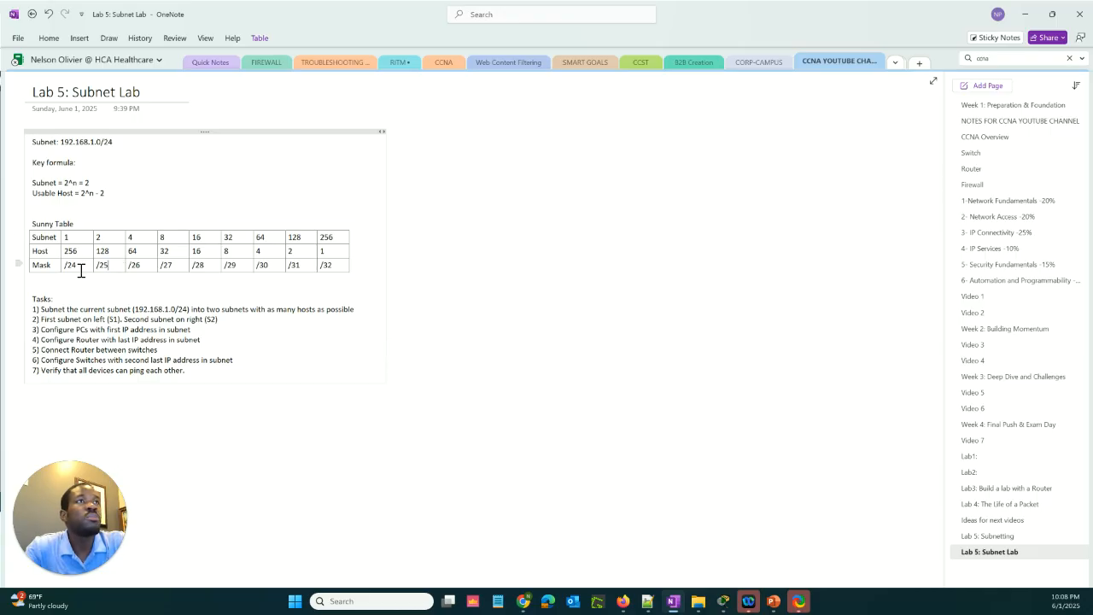
click(110, 142)
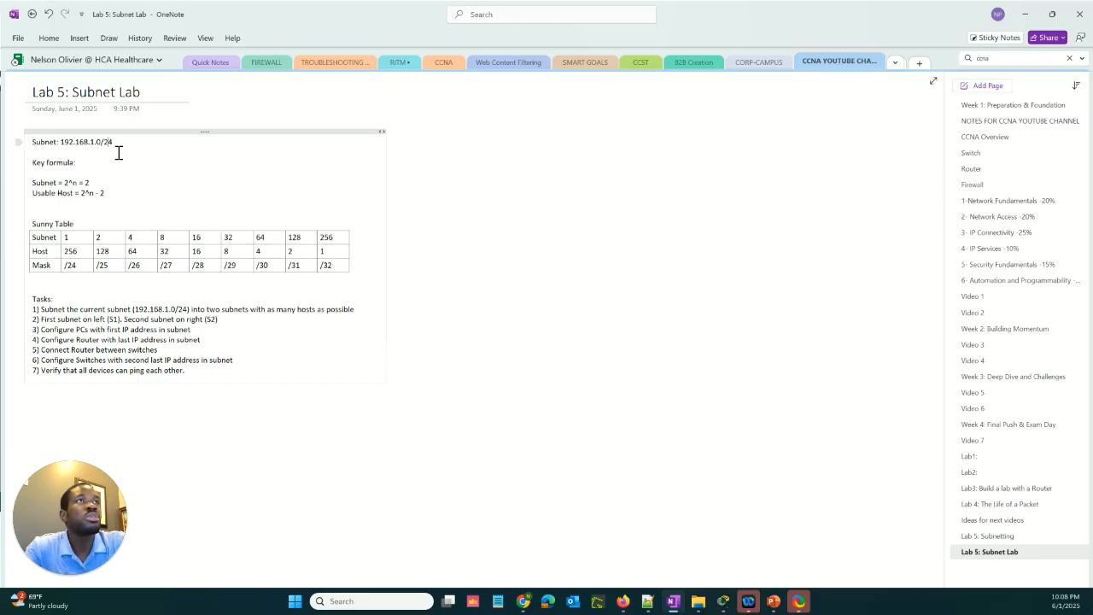
click(77, 271)
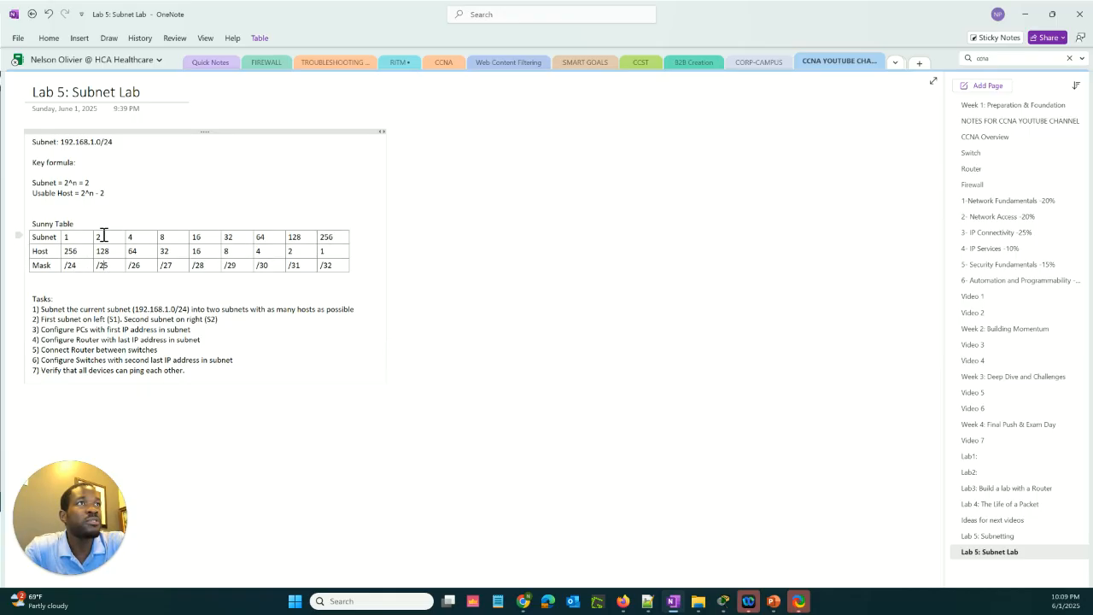
double_click(103, 236)
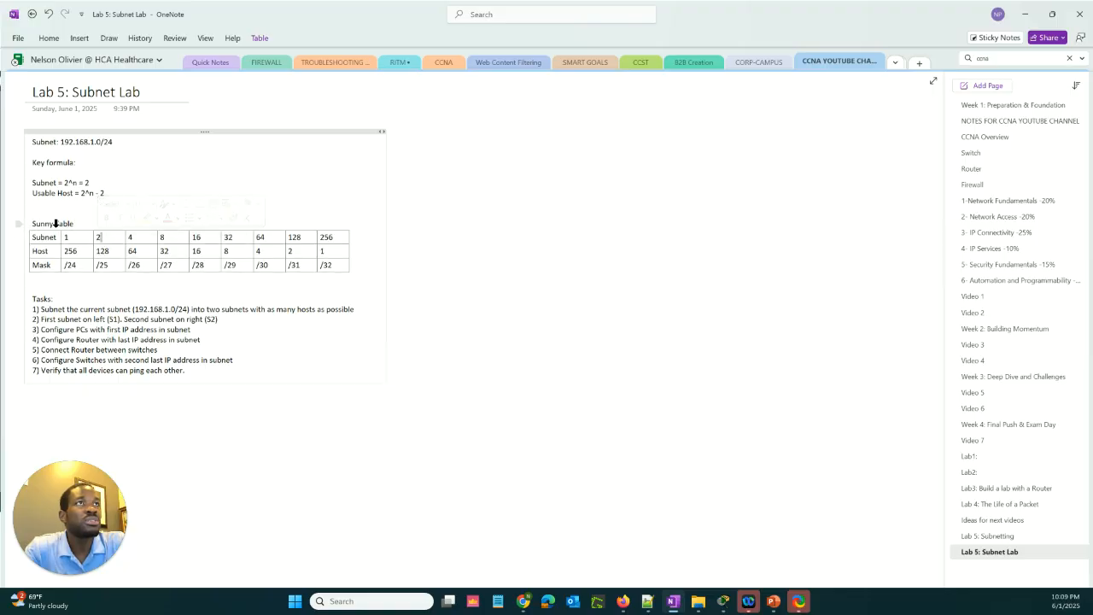
Add the line "n= number of borrowed bits" below the Usable Host formula and complete the Subnet formula as 2^n = 2^1=2
click(120, 189)
key(Down)
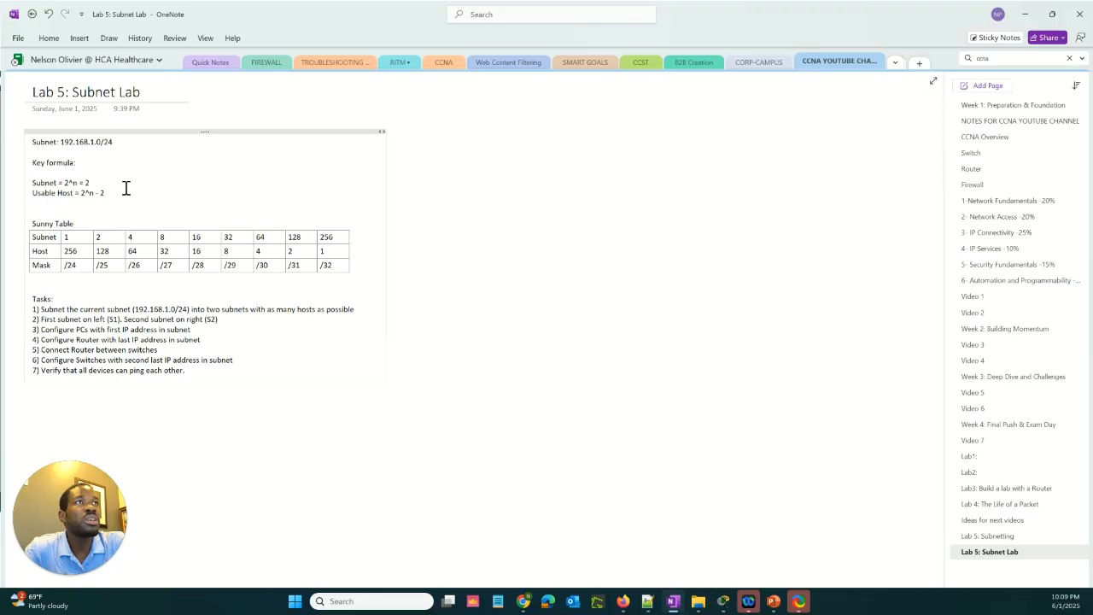
click(124, 186)
key(Return)
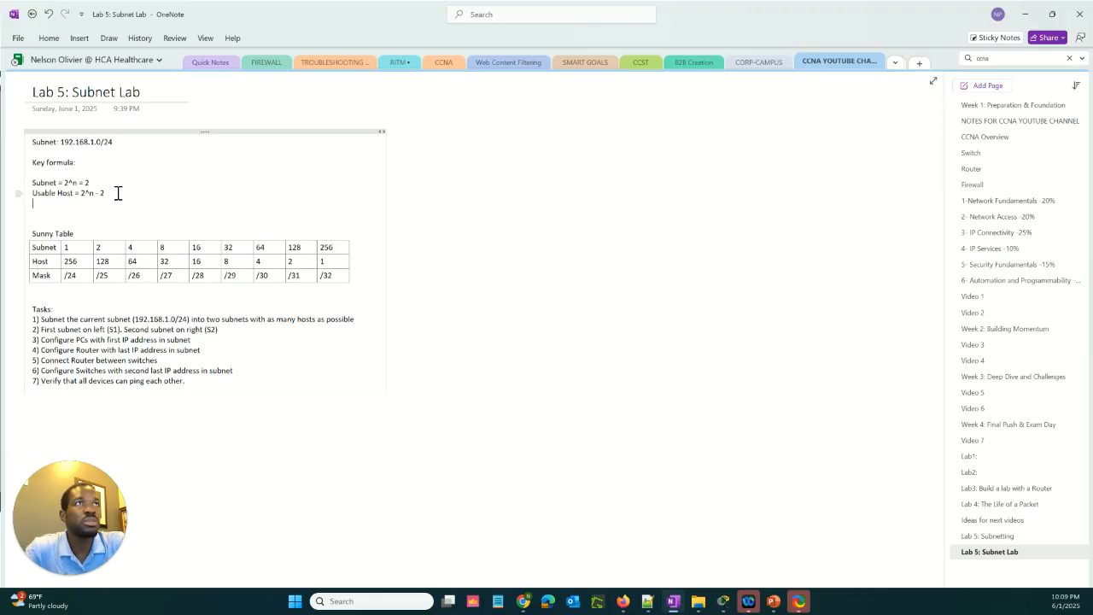
text(n)
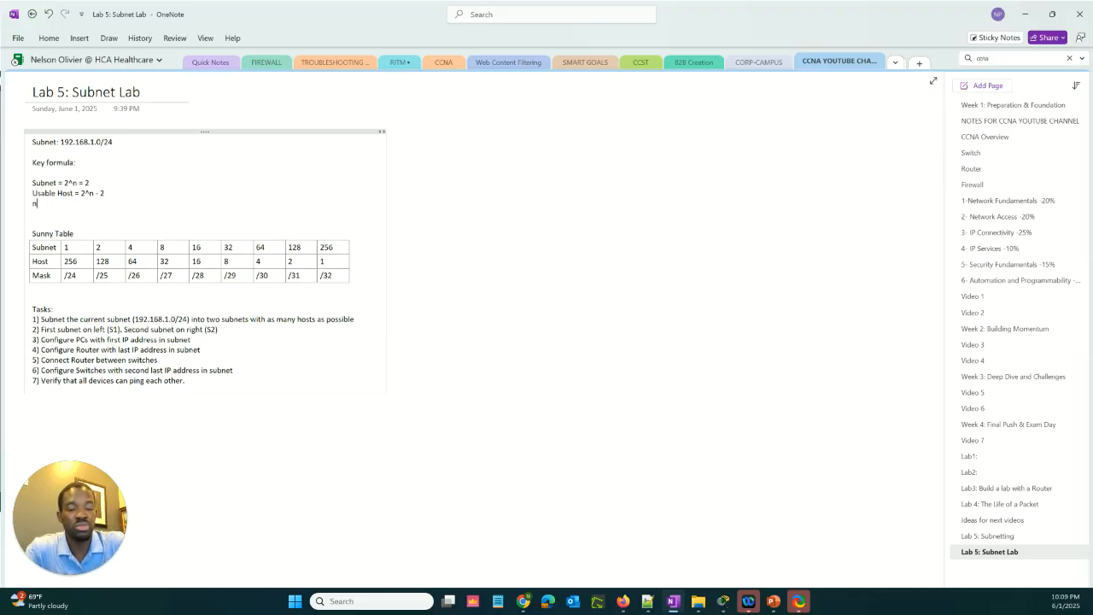
text(- number of b)
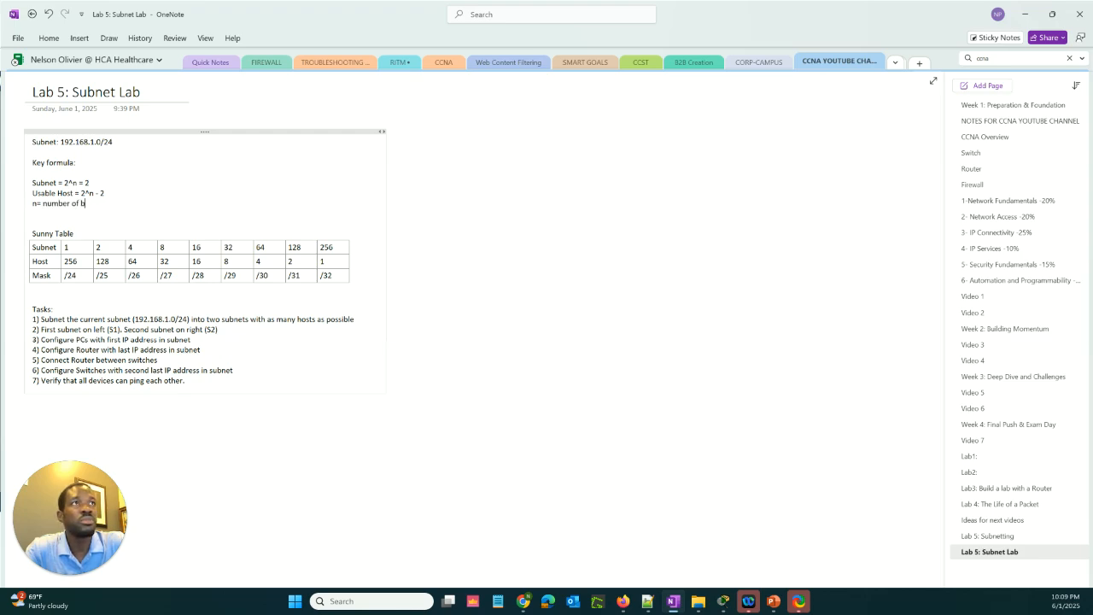
text(orrowed bits)
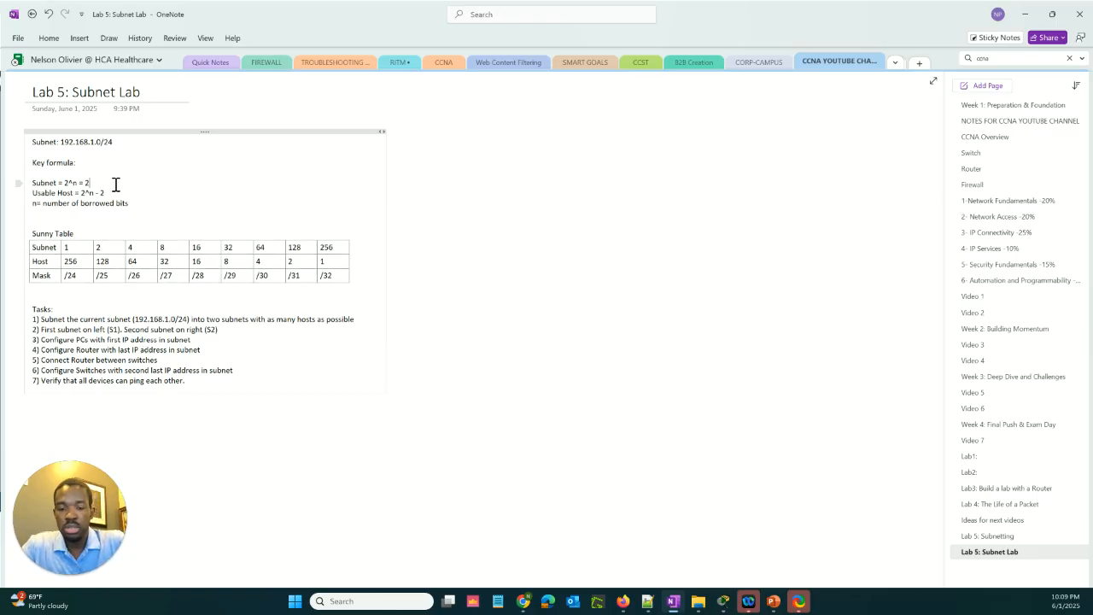
text(^1=2)
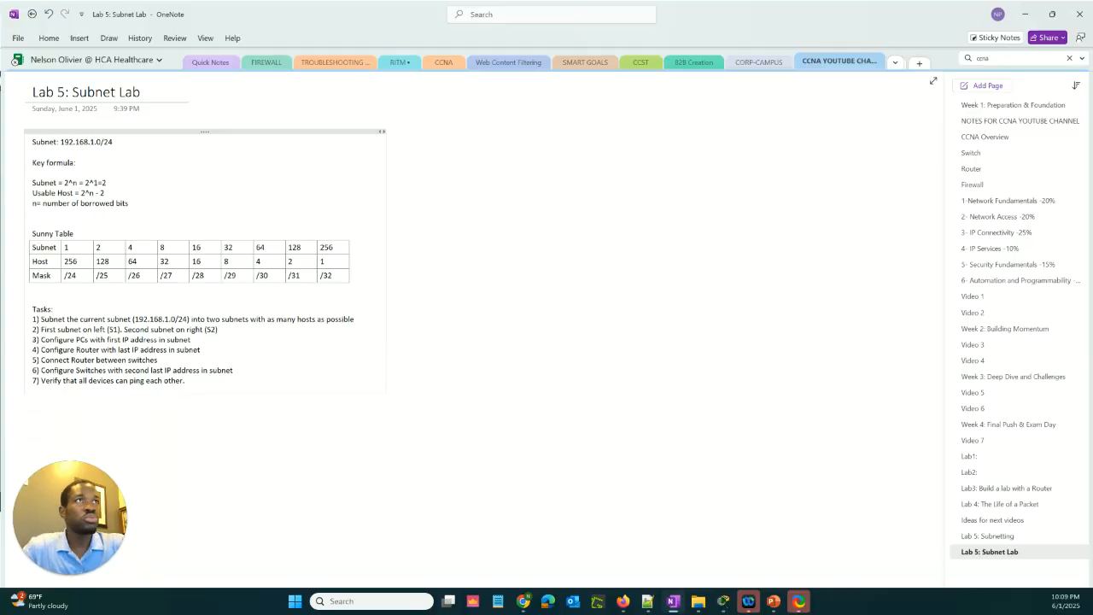
Change the Sunny Table's "Host" row label to "Host Total"
click(103, 249)
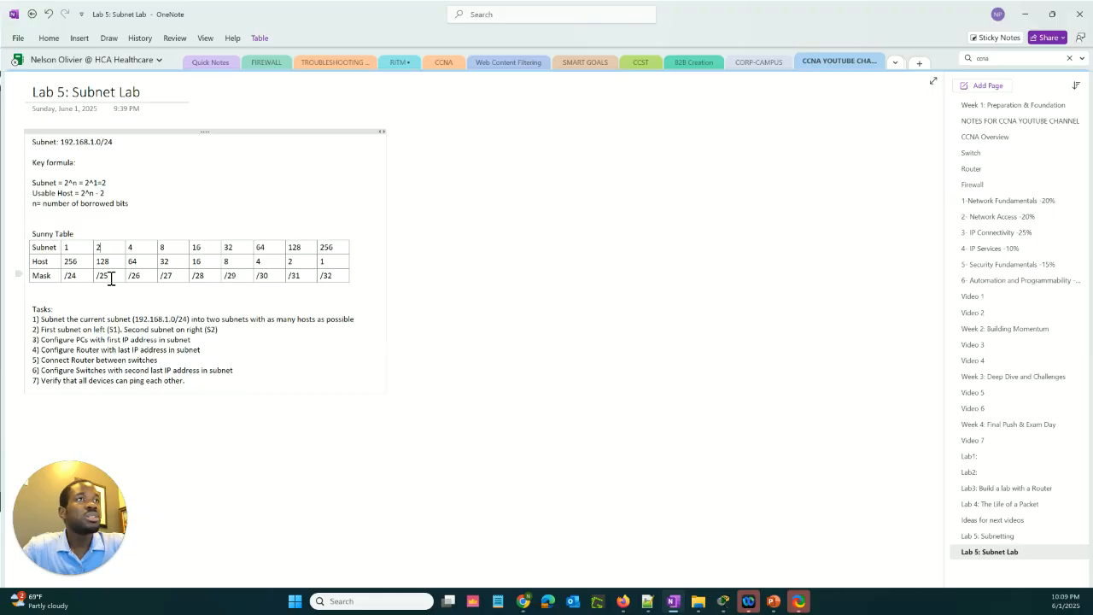
click(113, 262)
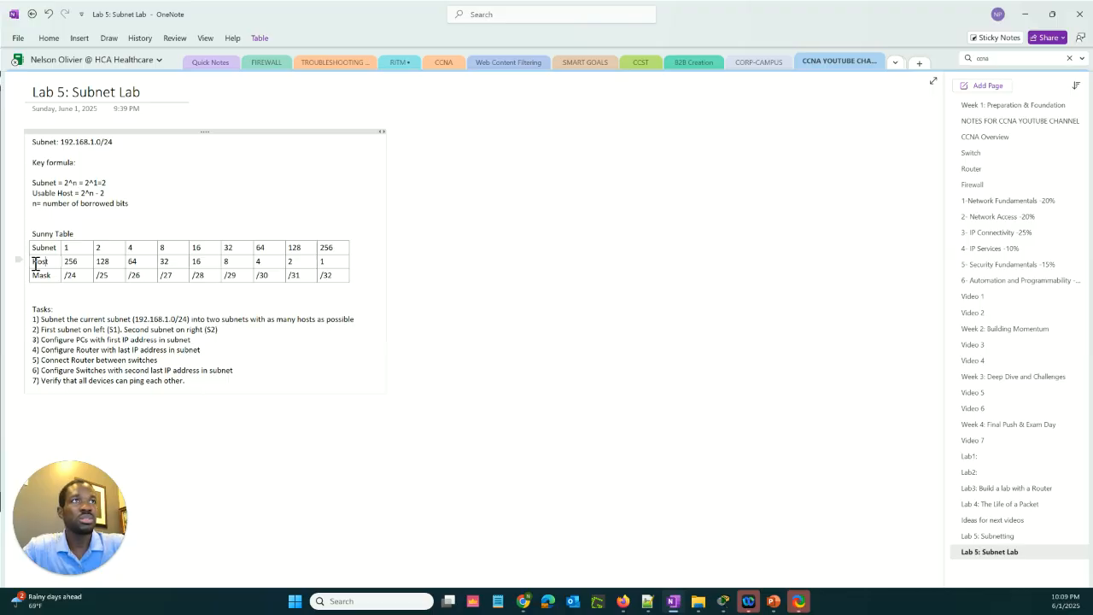
text(To)
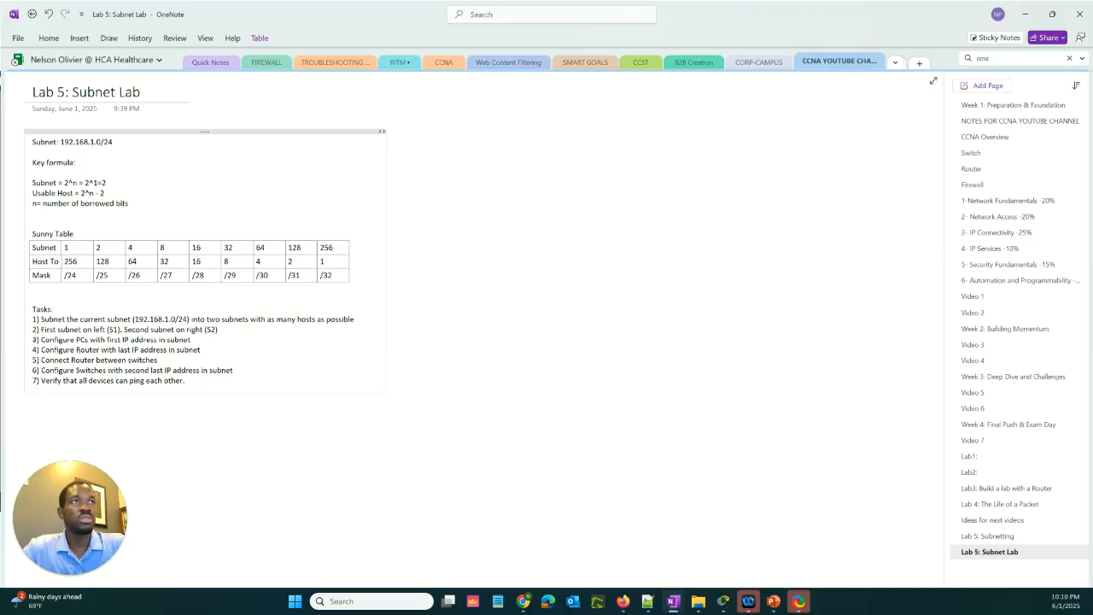
text(tal)
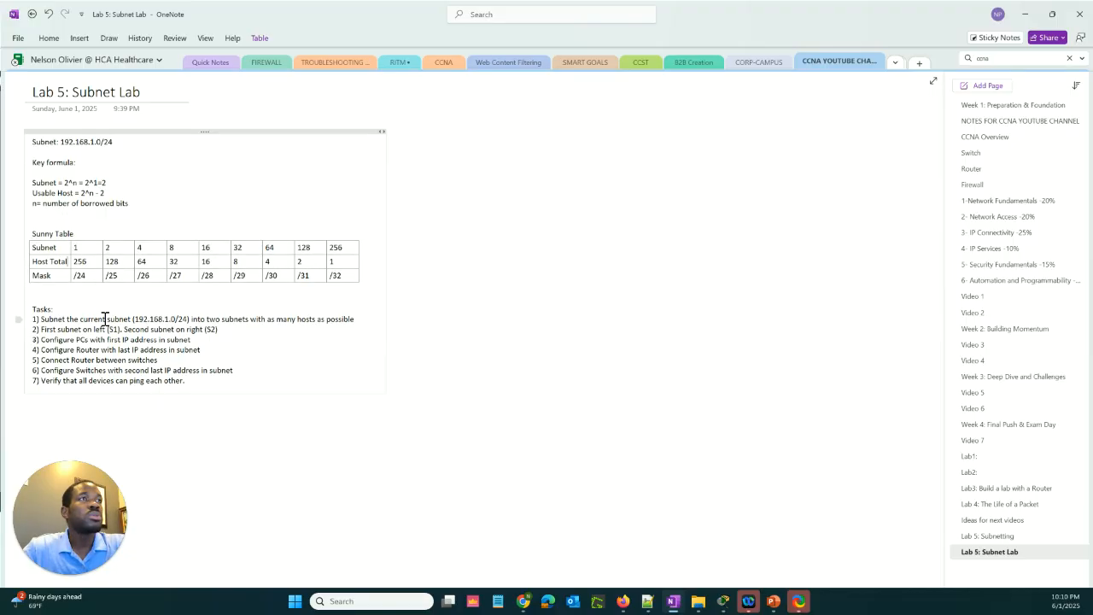
Compare the Usable Host formula with the host total in the Sunny Table's two-subnet column
click(114, 191)
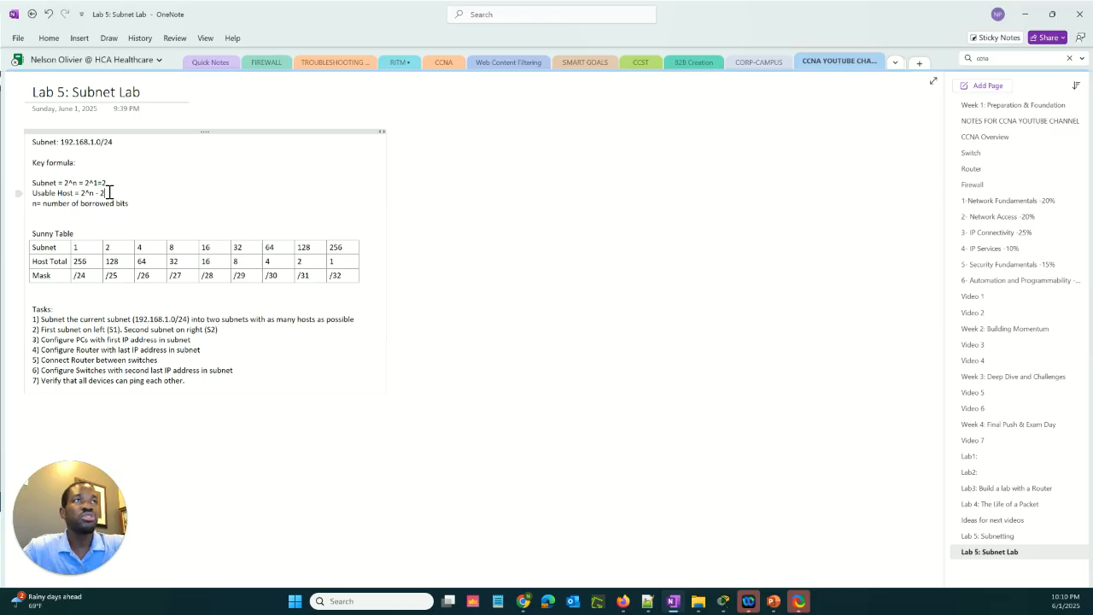
click(119, 257)
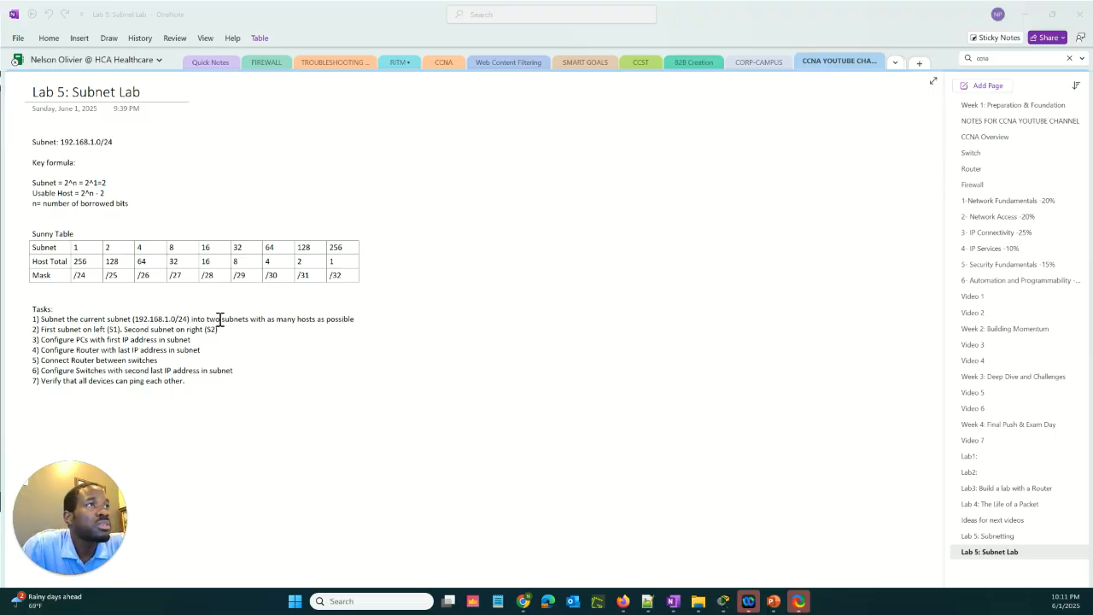
click(113, 247)
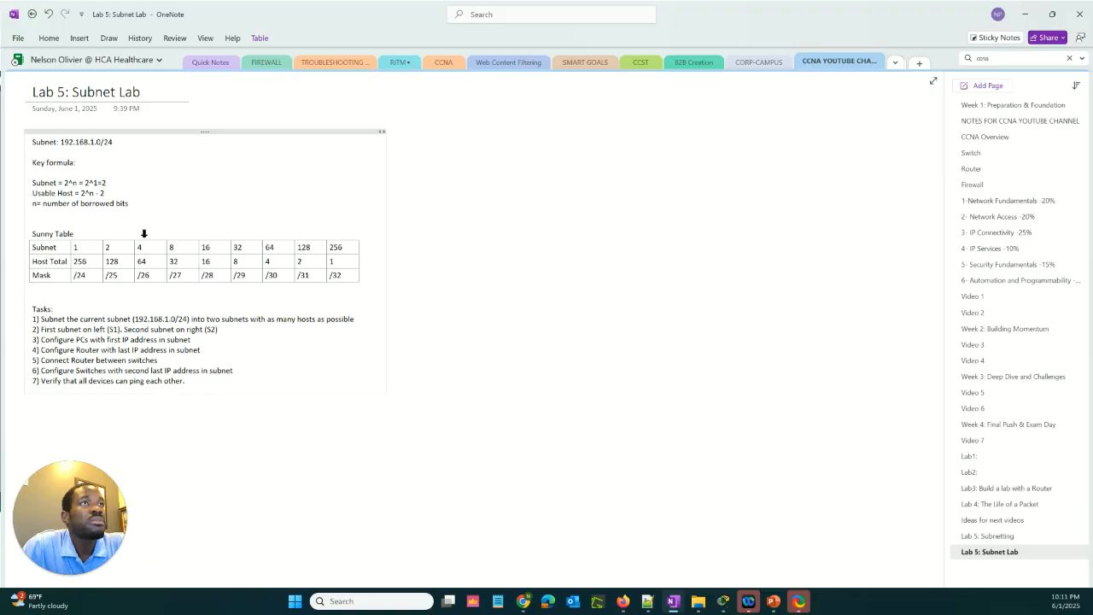
Add the line "Section 1: 192.168.1.0/25" below task 1, separated from it by a blank line
click(358, 321)
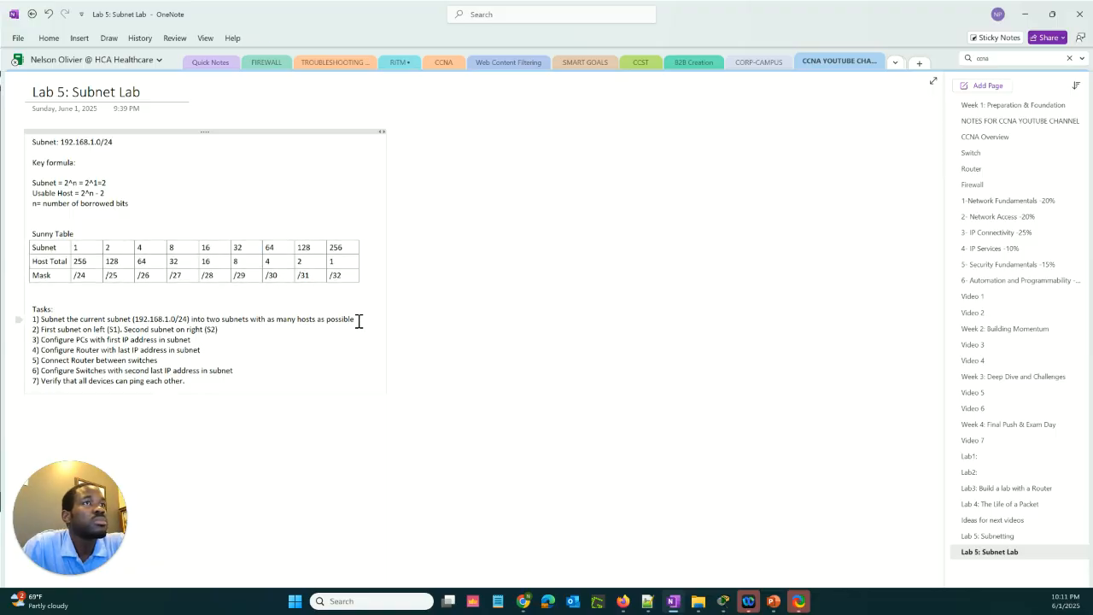
key(Return)
key(Return)
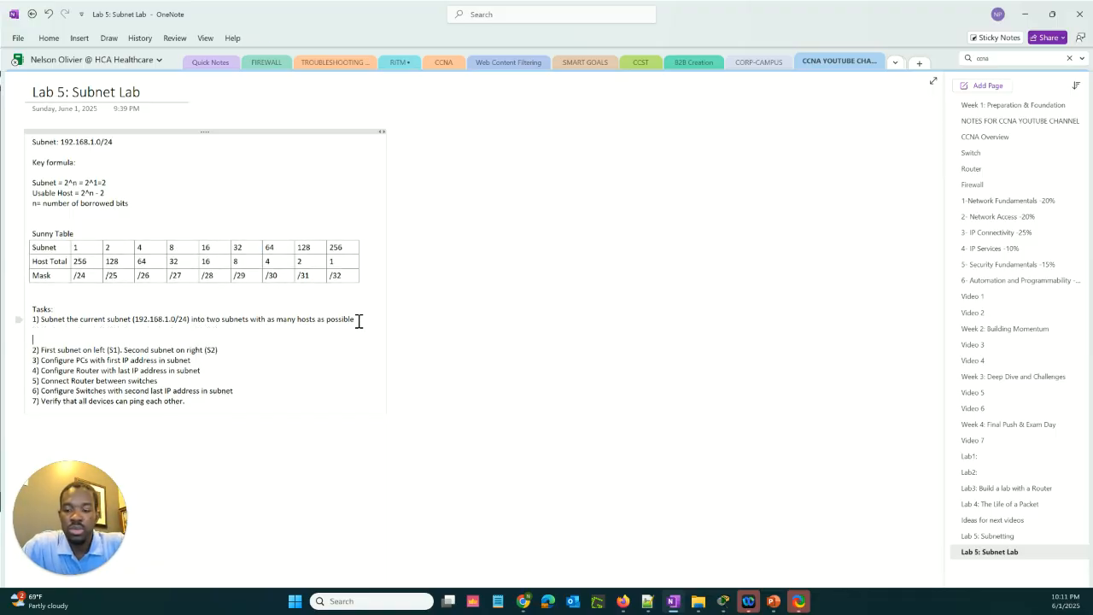
text(S)
key(BackSpace)
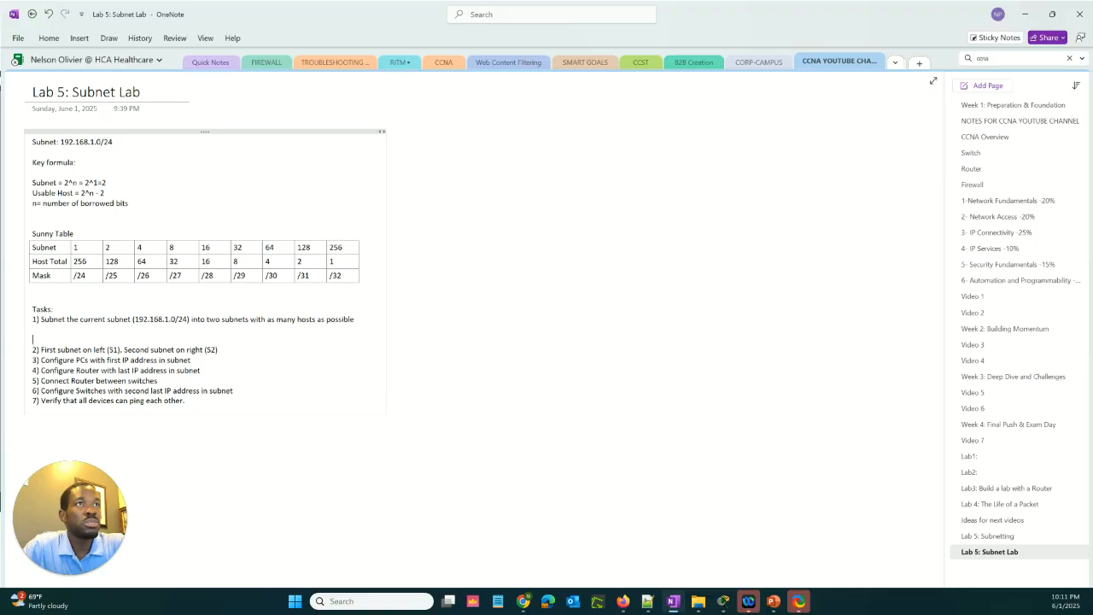
text(Sectio)
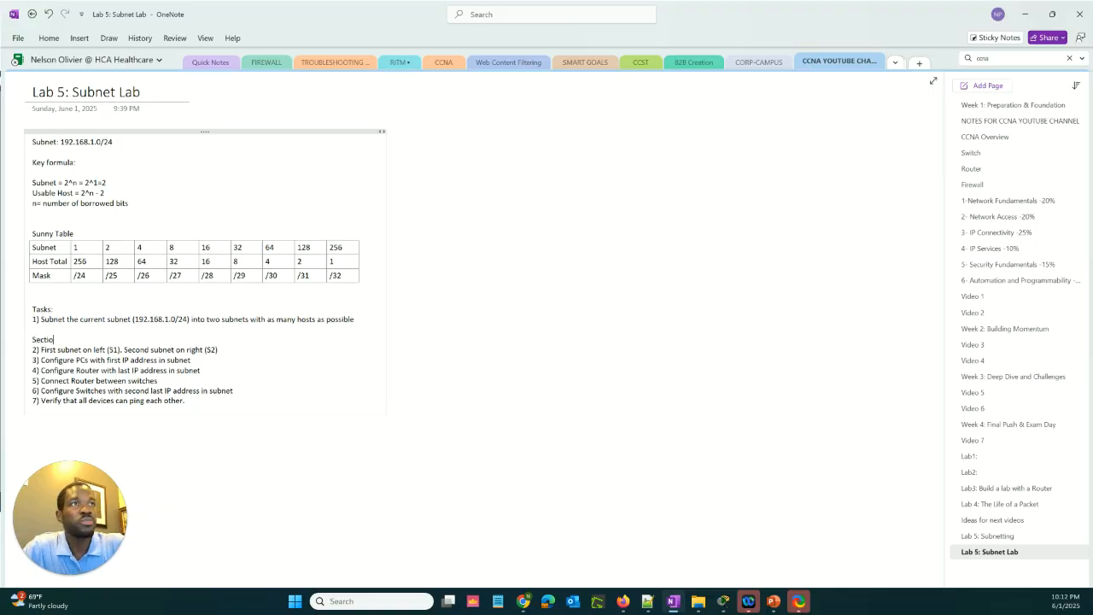
text(n 1)
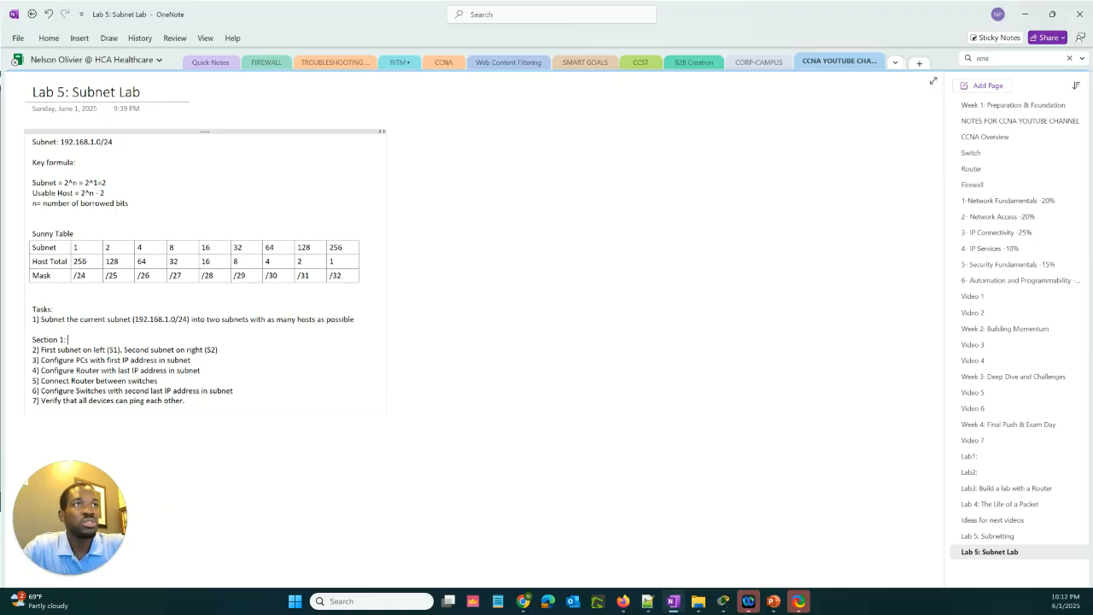
text(: 192)
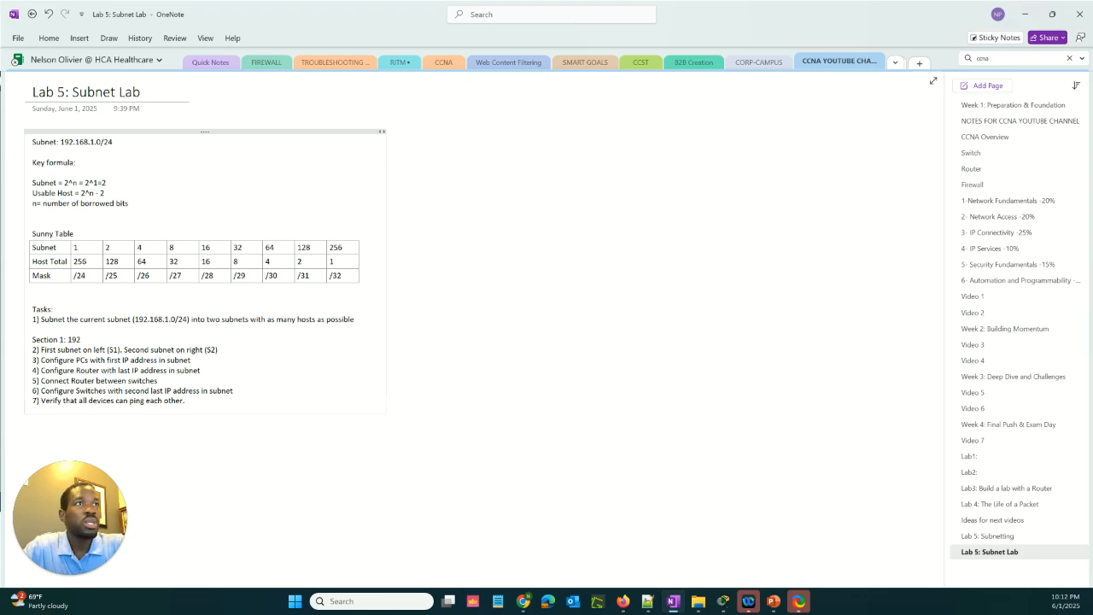
text(.16)
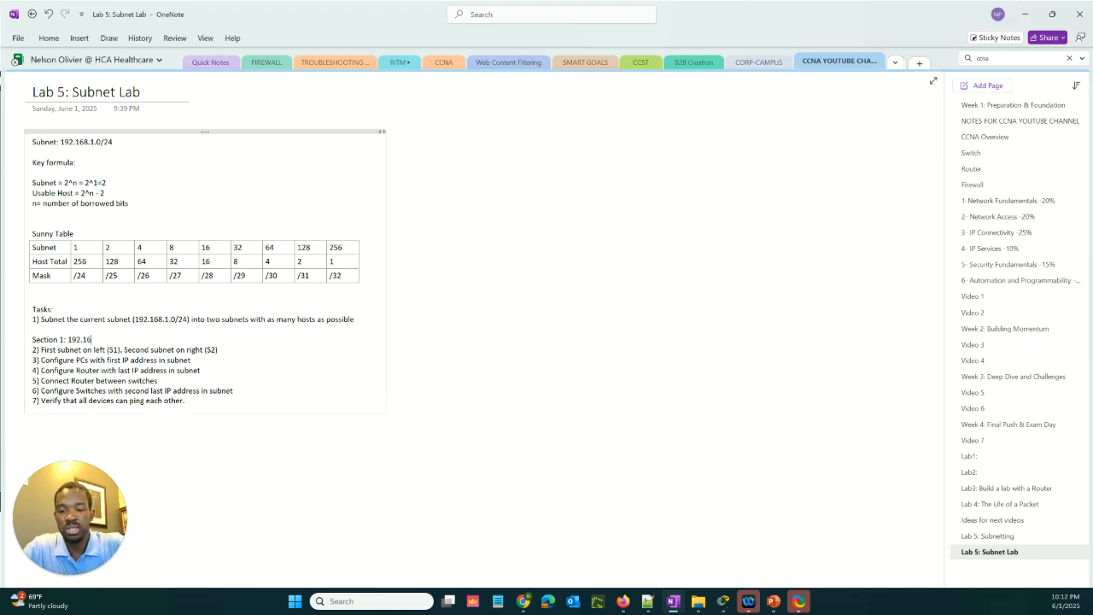
text(8.)
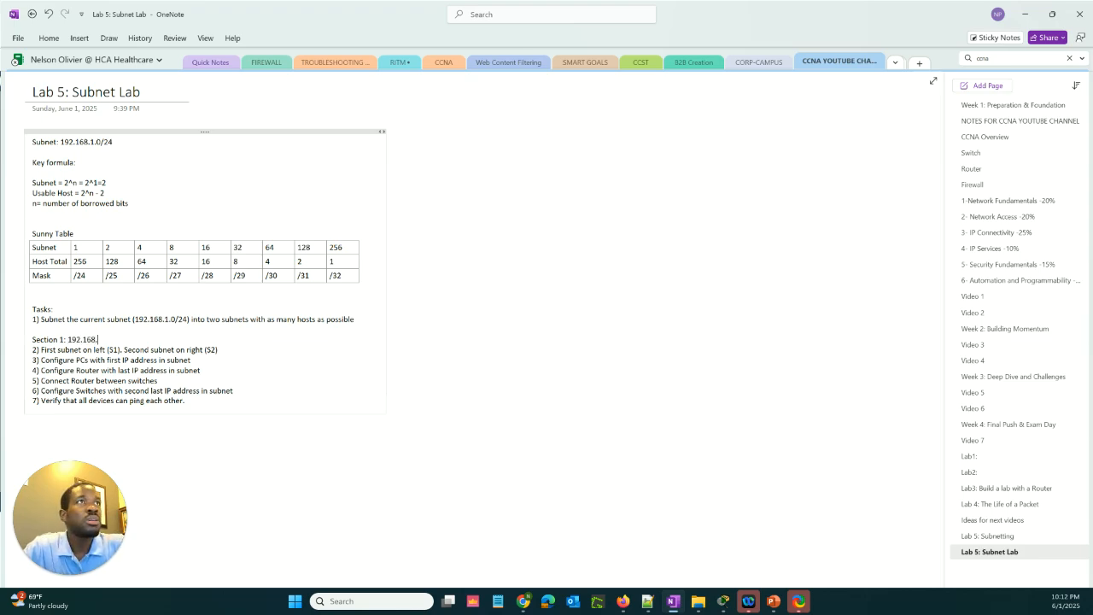
text(1)
text(.)
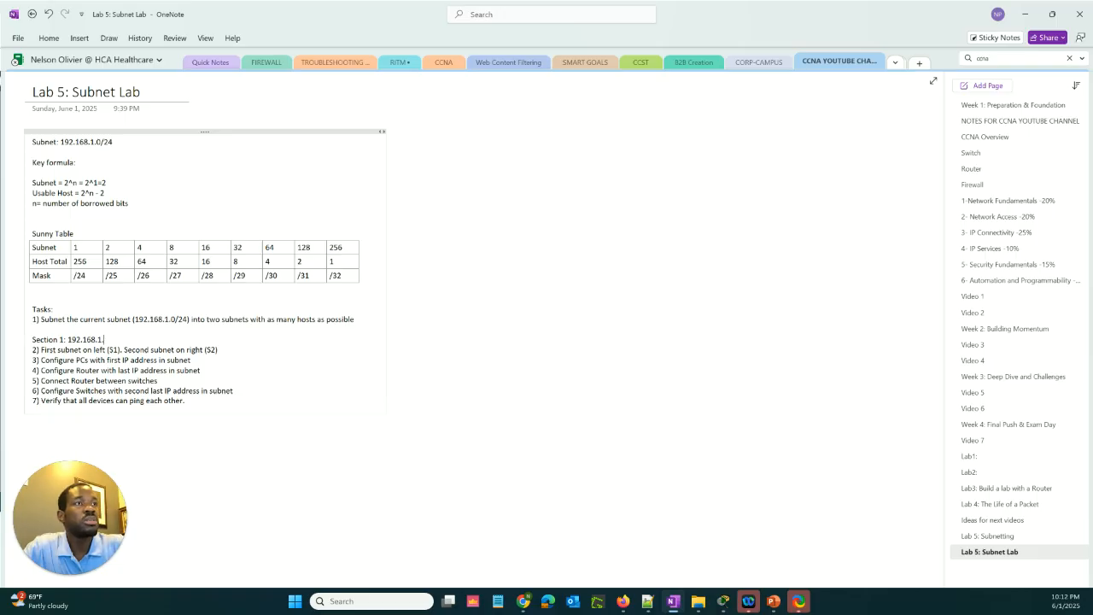
text(0)
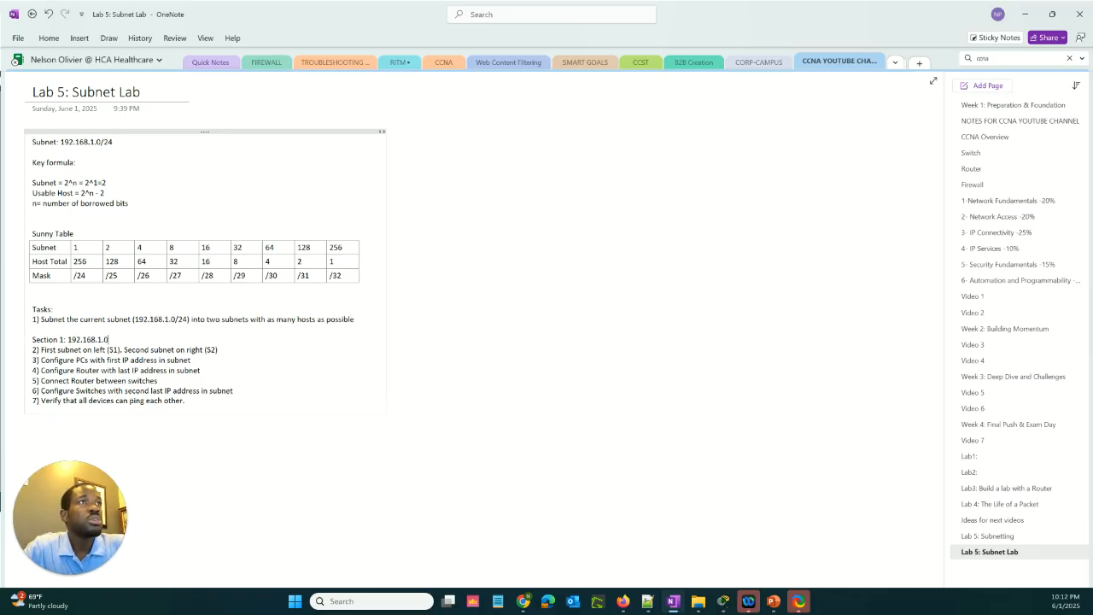
text(/25)
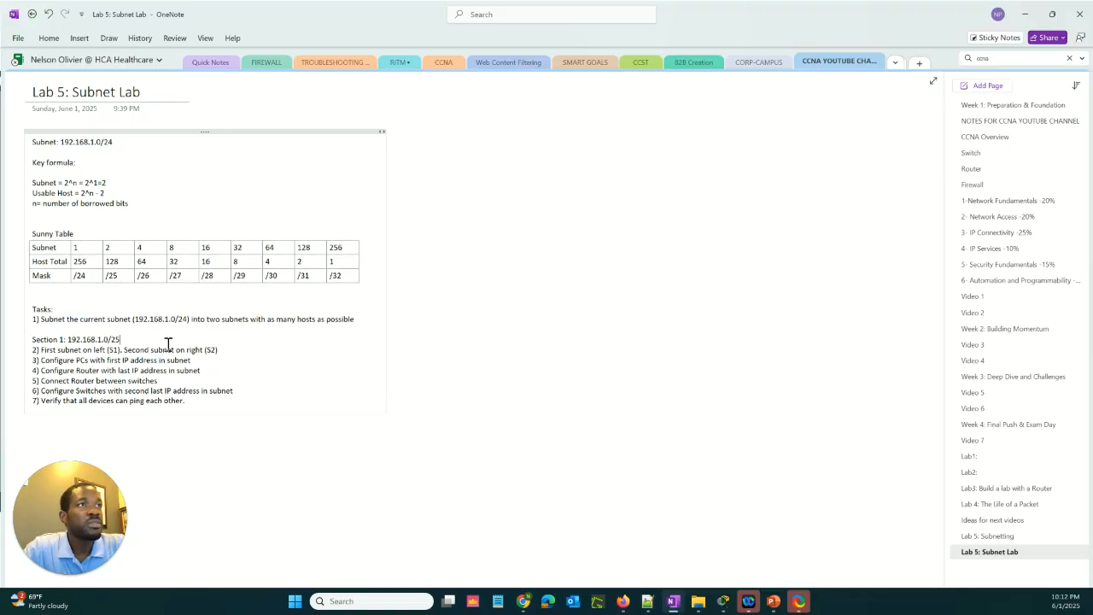
Add the line "Section 2: 192.168.1.128/25" below Section 1, followed by blank lines before task 2
key(Return)
text(Section)
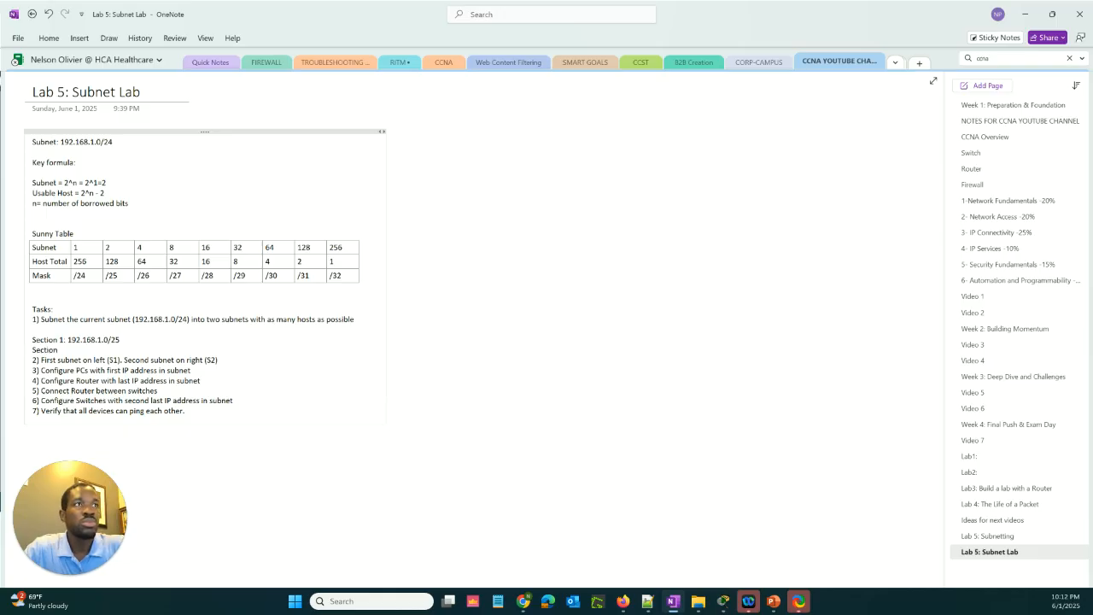
text( 2:)
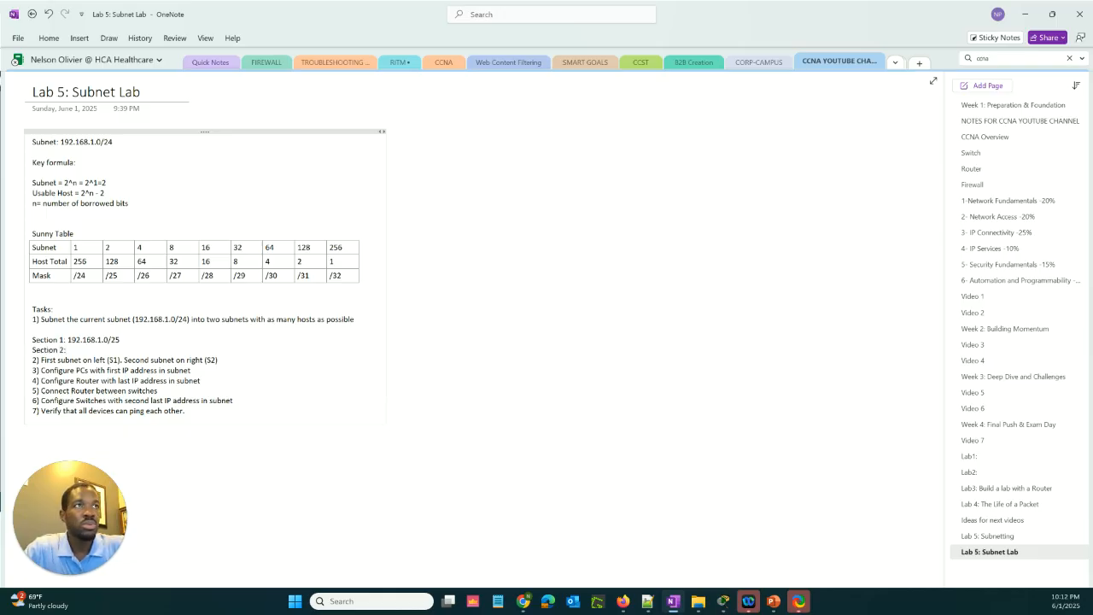
text( 192.168.1.)
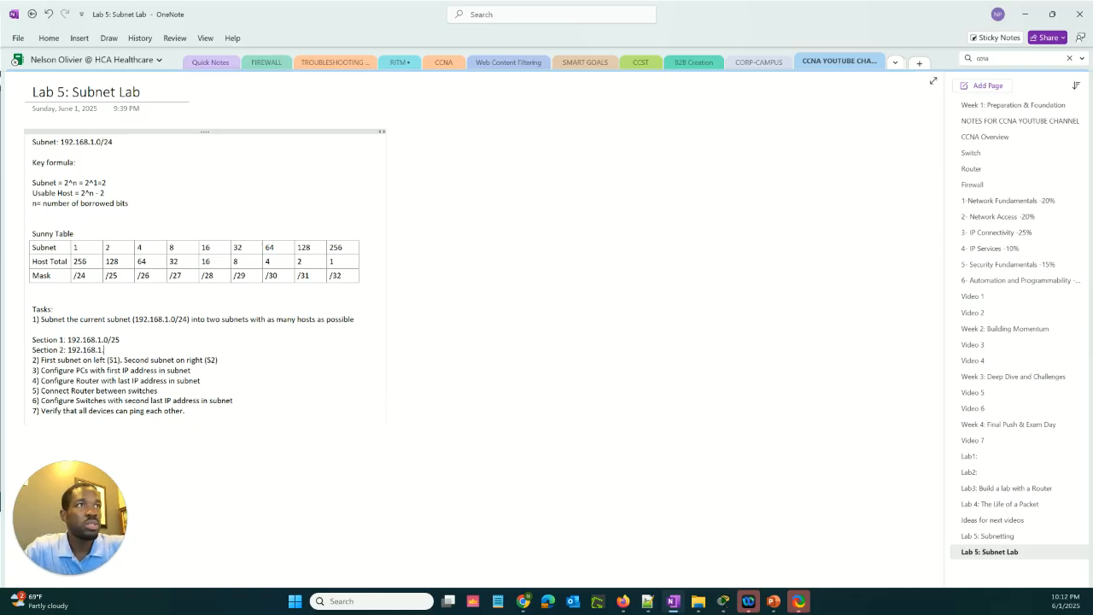
text(12)
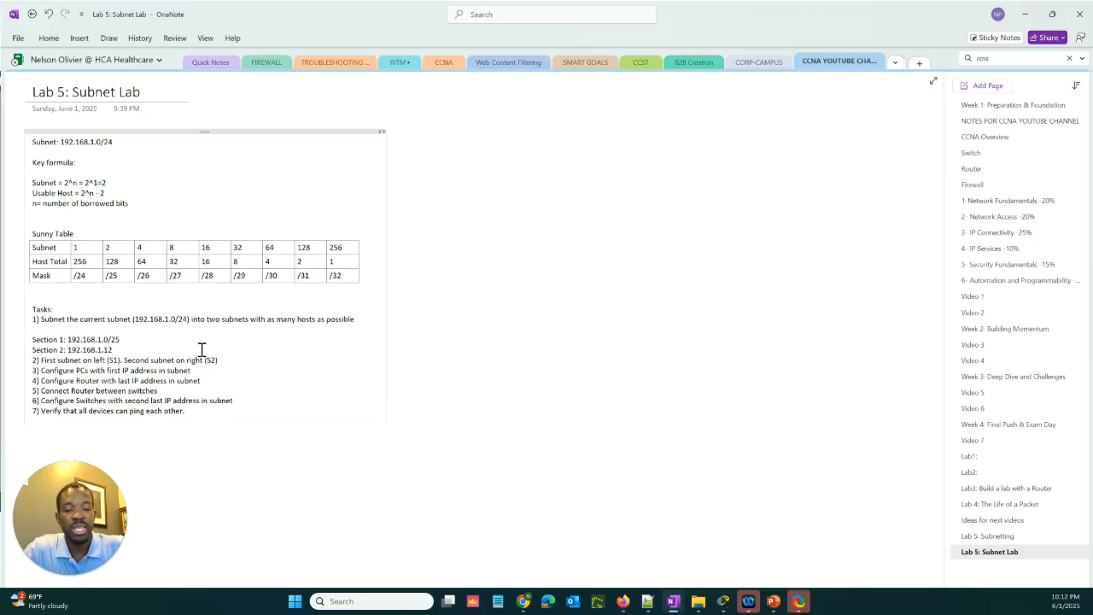
text(8/)
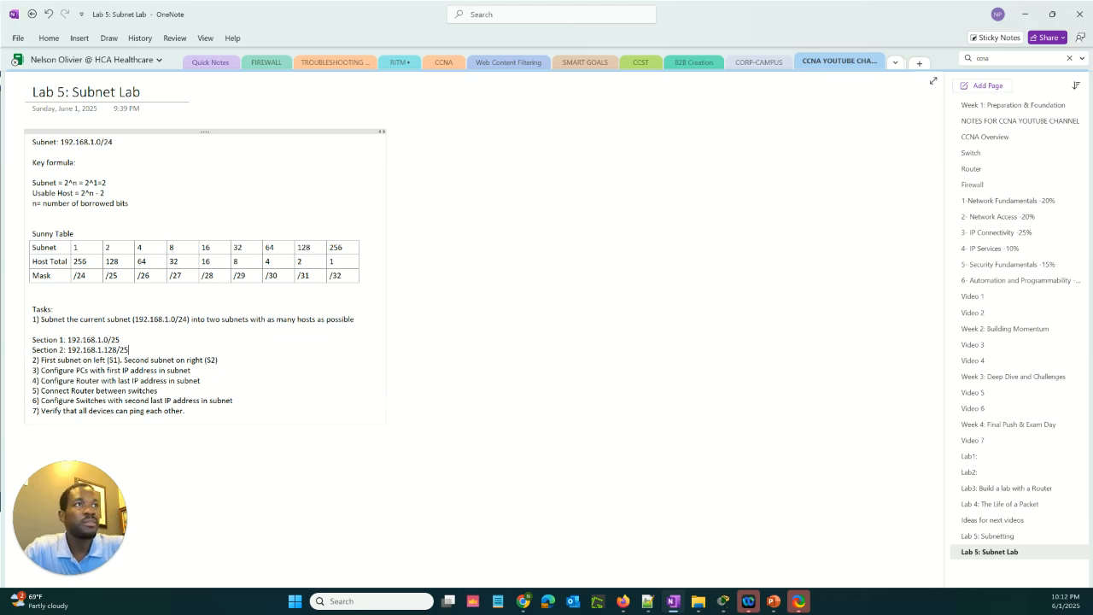
text(25)
key(Return)
key(Return)
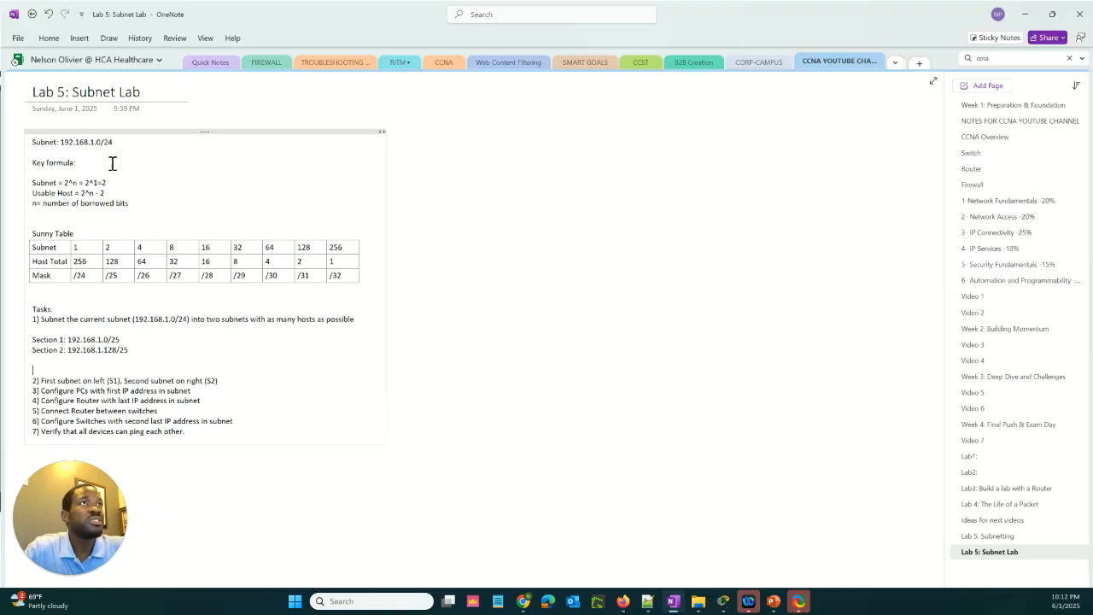
Compare the original 192.168.1.0/24 network with the Section 1 and Section 2 subnets
drag(116, 141, 65, 144)
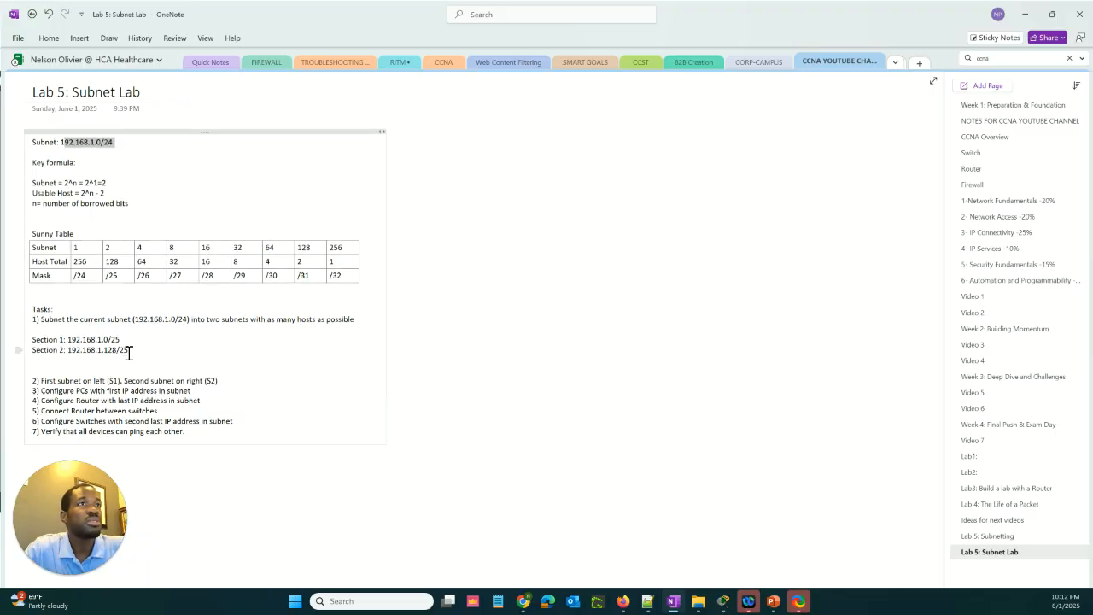
drag(132, 350, 62, 333)
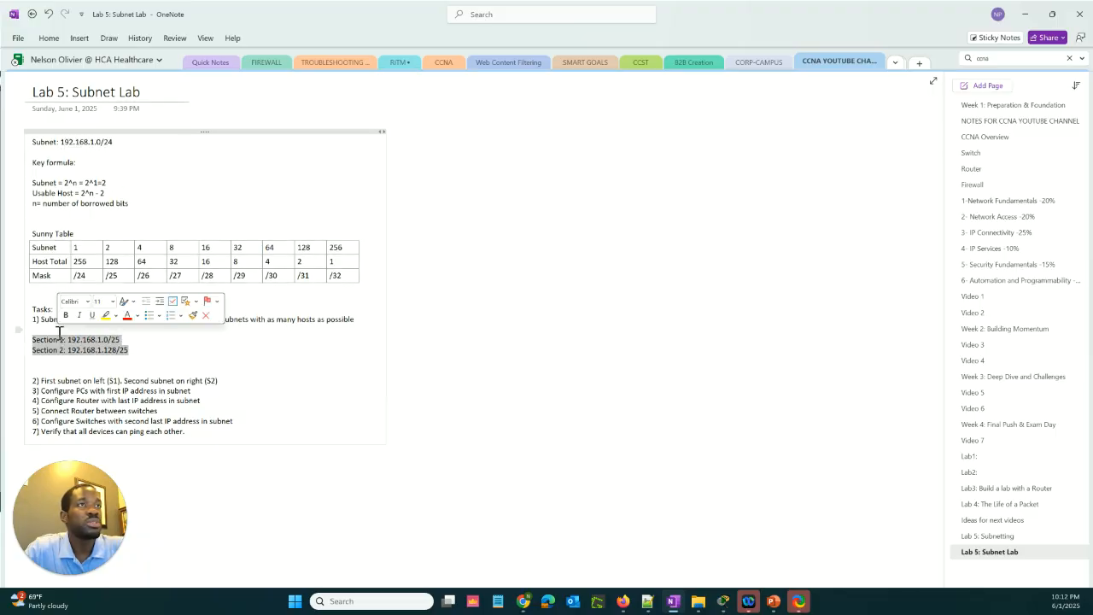
click(136, 354)
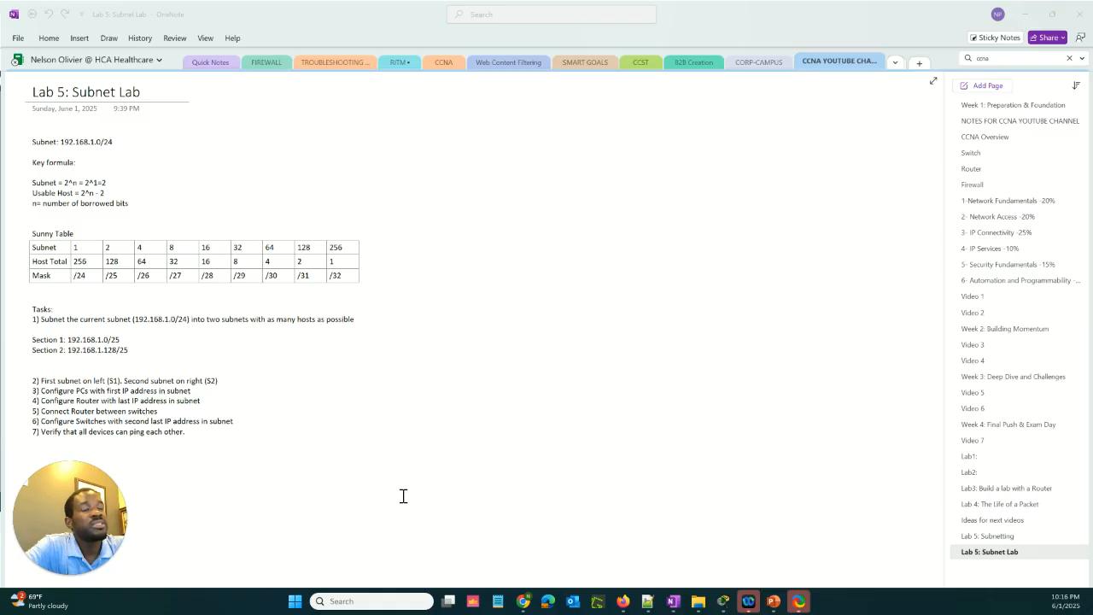
Examine the Sunny Table's /28 column, checking its subnet count and host total against the Subnet = 2^n formula
click(78, 247)
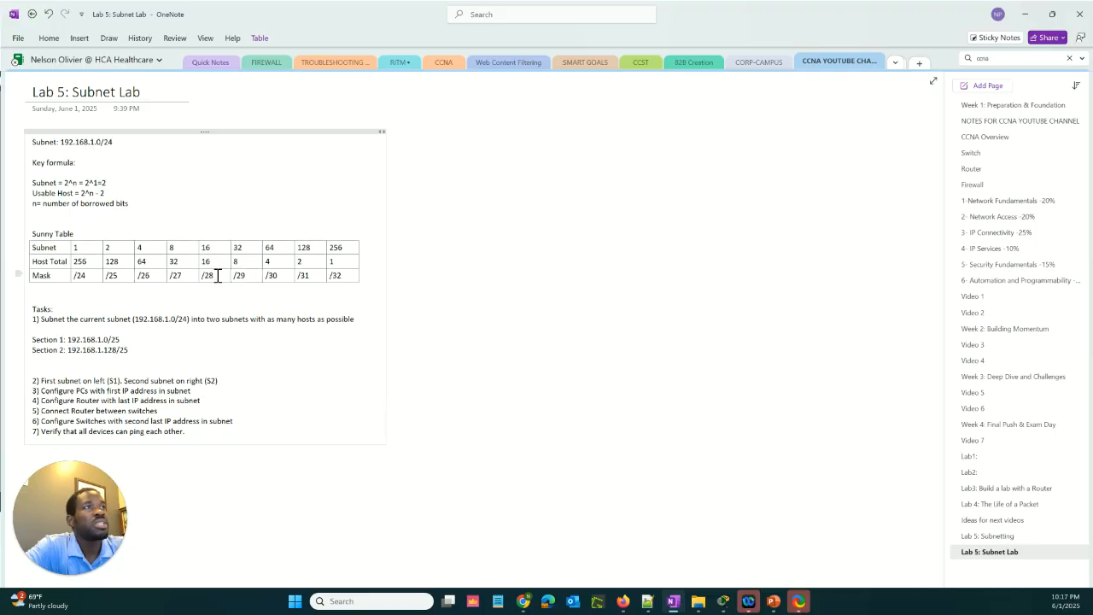
drag(218, 274, 202, 274)
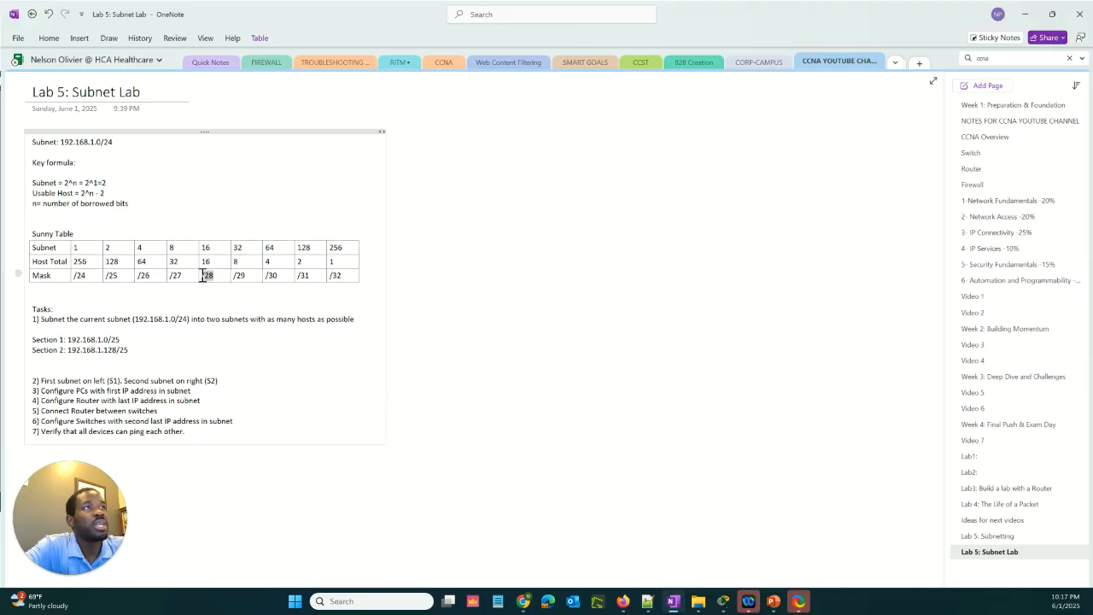
click(217, 278)
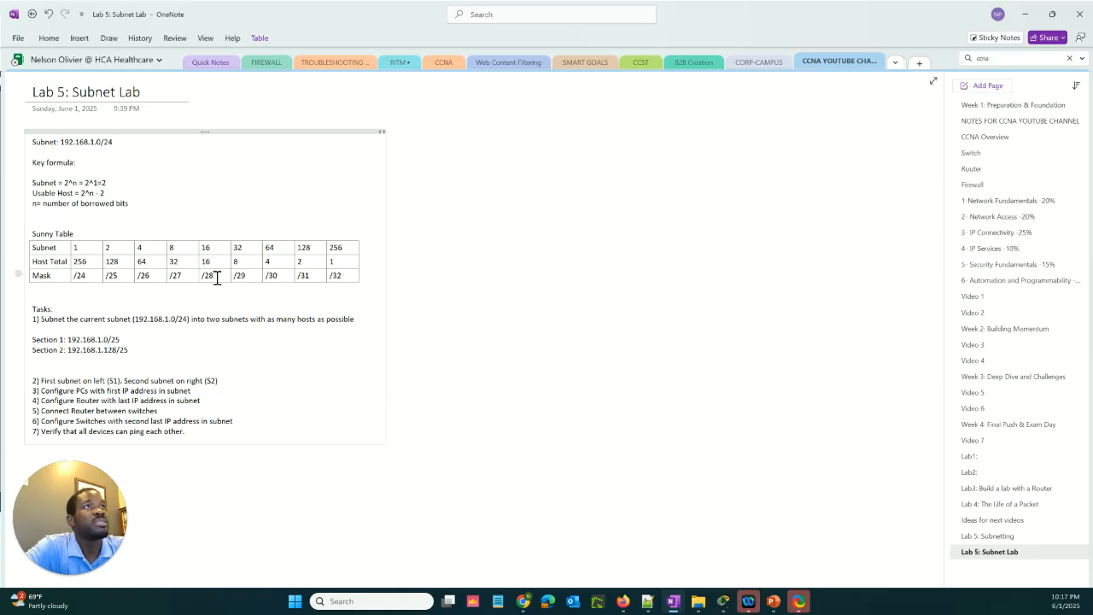
click(102, 184)
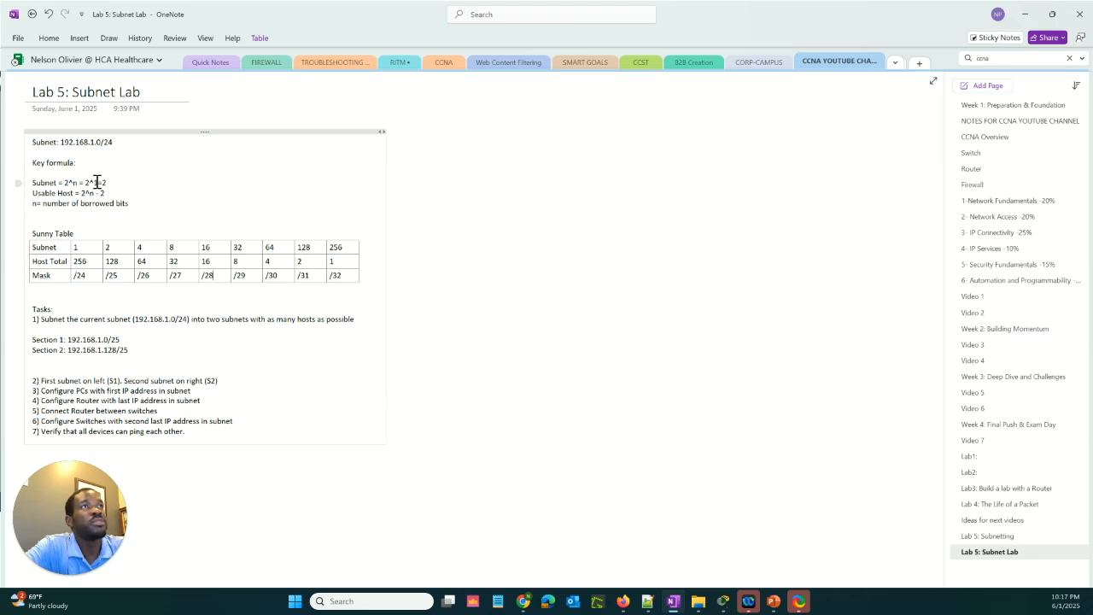
click(107, 183)
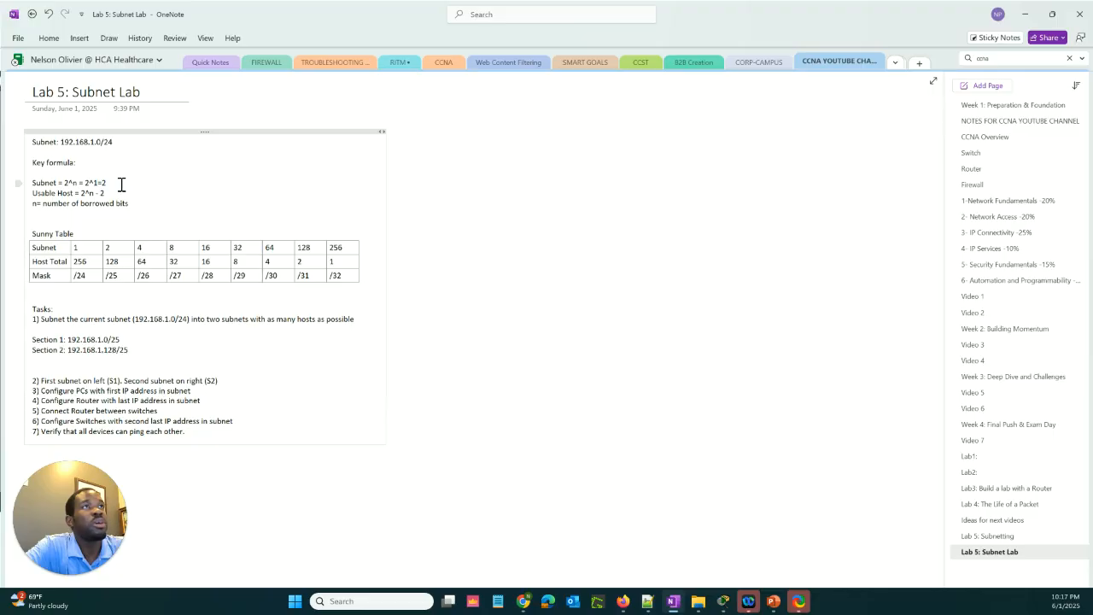
click(206, 261)
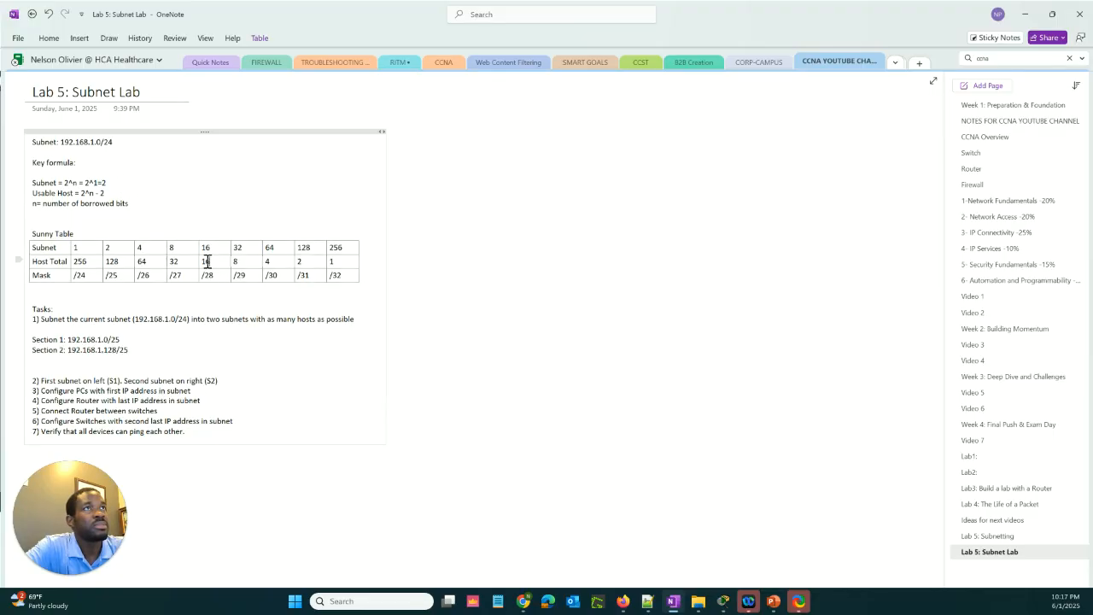
double_click(204, 261)
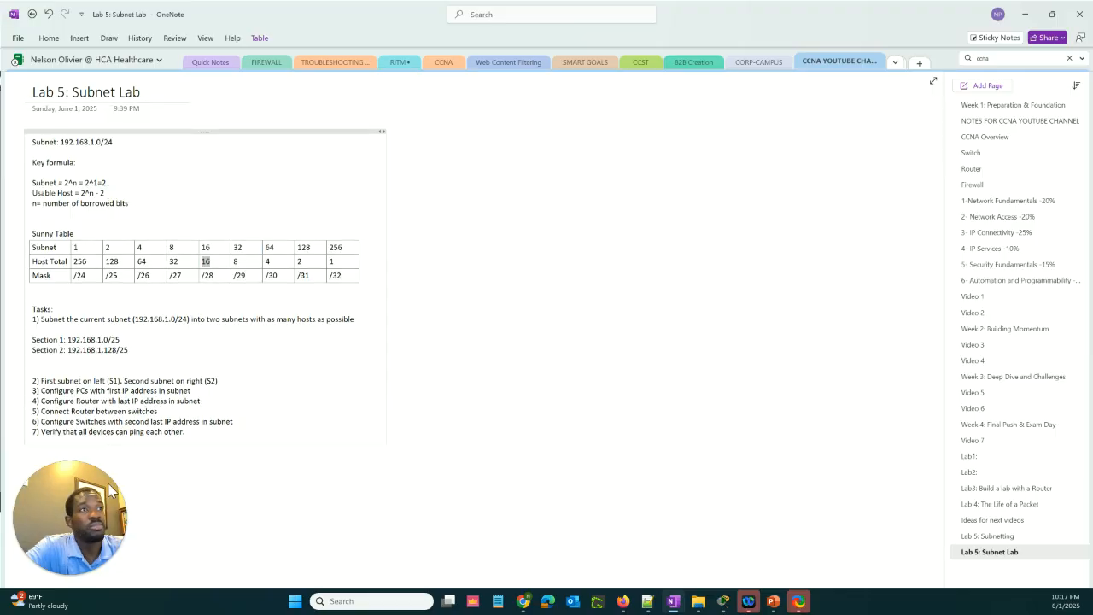
click(214, 287)
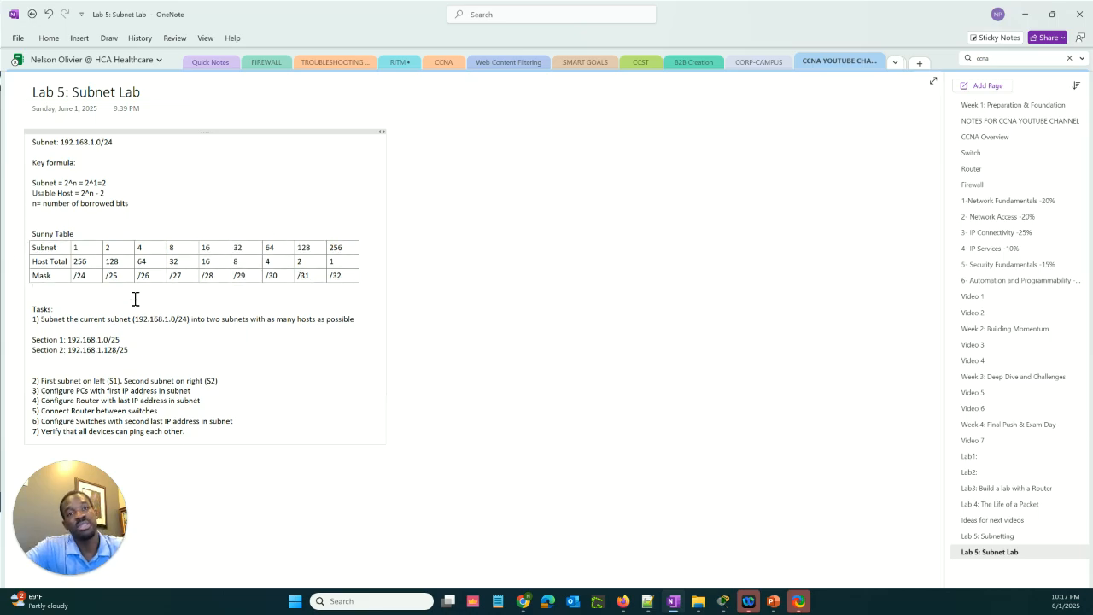
Review the Section 1 and Section 2 subnets, check them against the Packet Tracer topology and task list, and return to the OneNote page
triple_click(140, 352)
drag(121, 342, 31, 340)
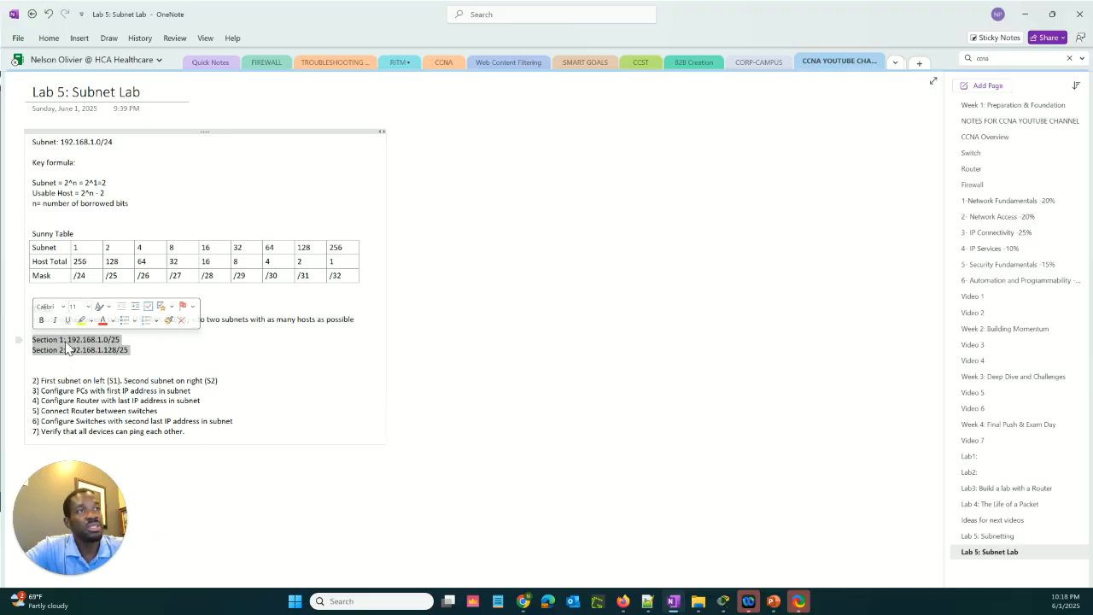
click(67, 348)
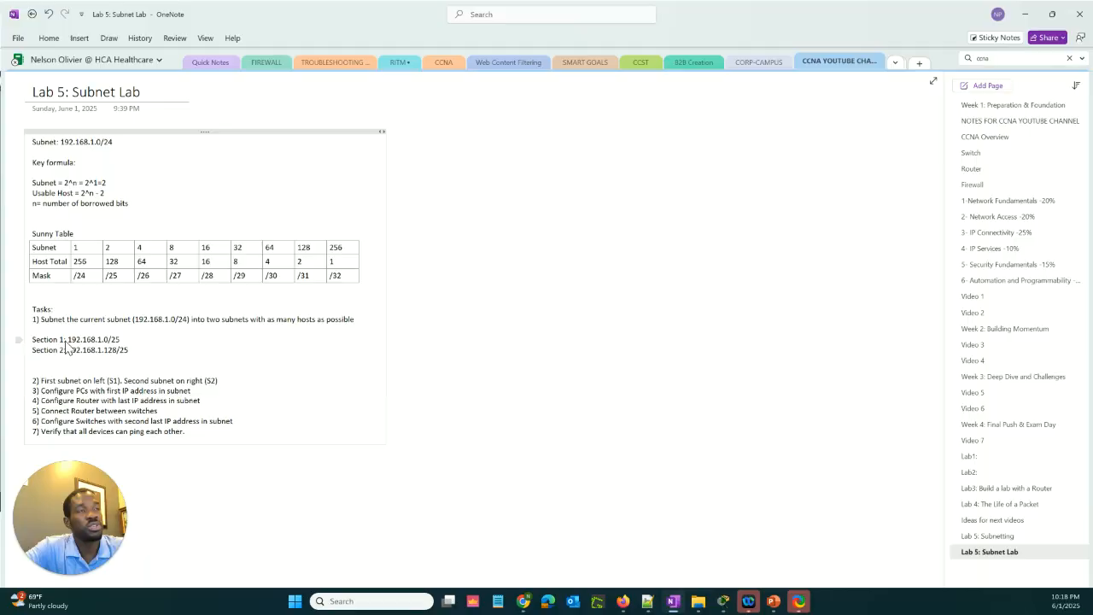
click(130, 350)
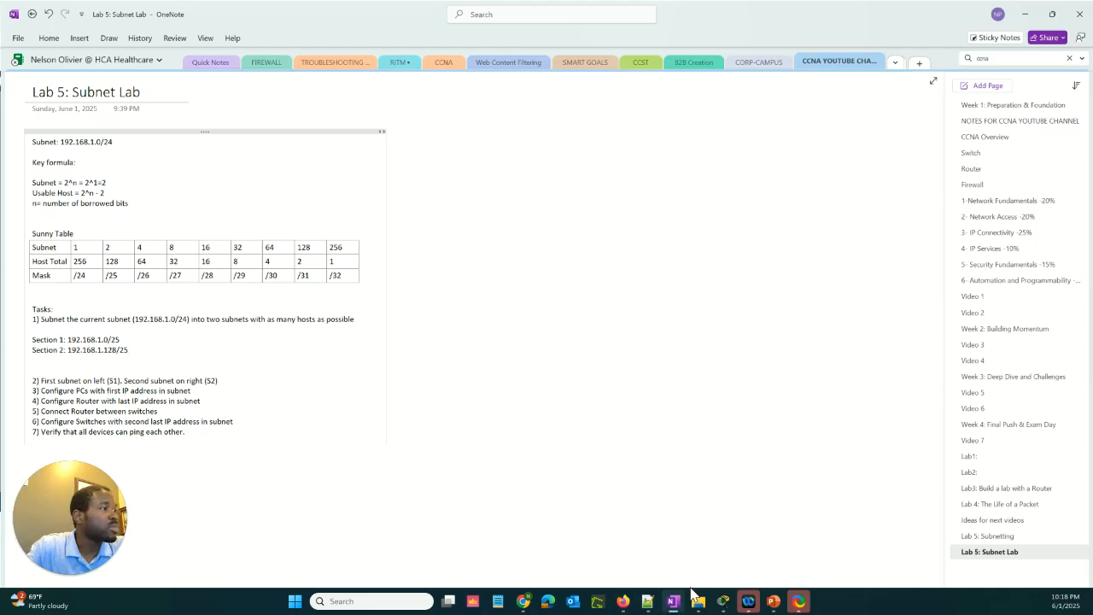
mouse_move(724, 596)
click(752, 534)
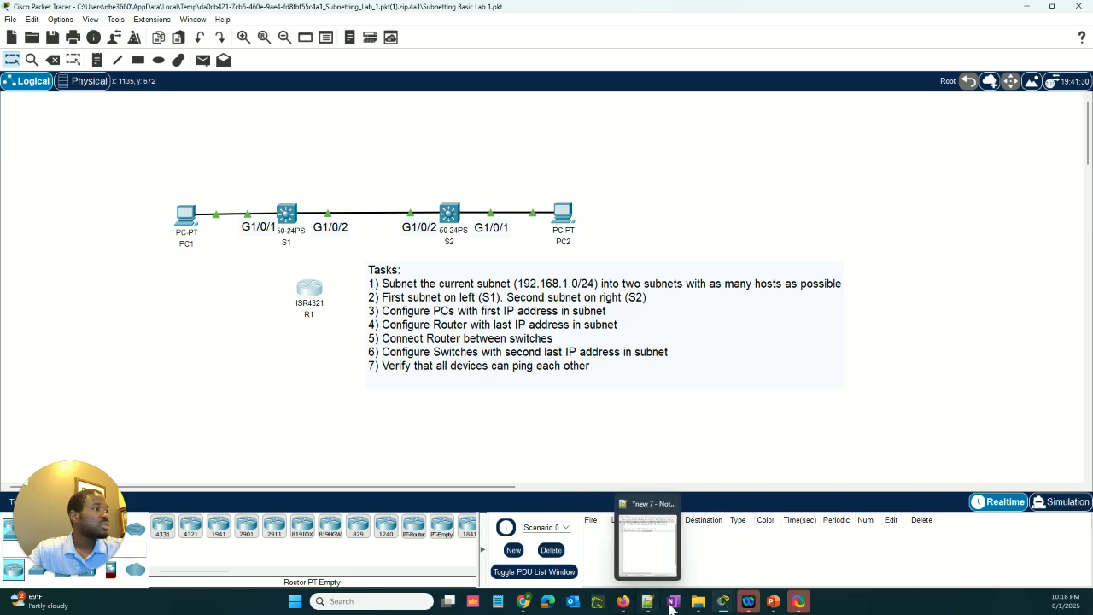
click(680, 557)
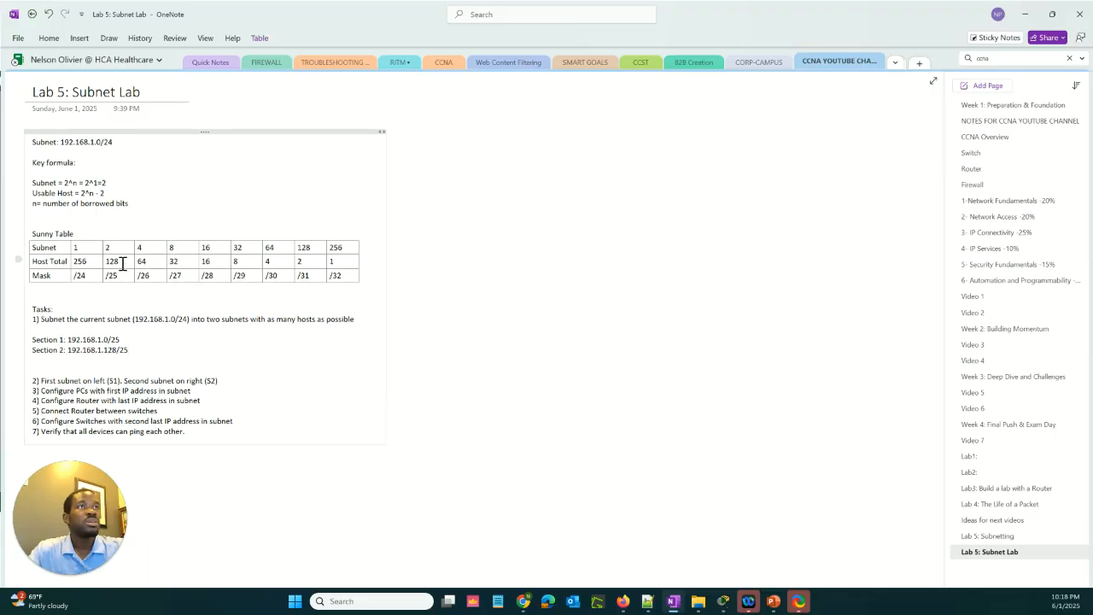
Extend the Usable Host formula line with "= -2" and the worked calculation "128-2 =126"
click(134, 193)
text(=)
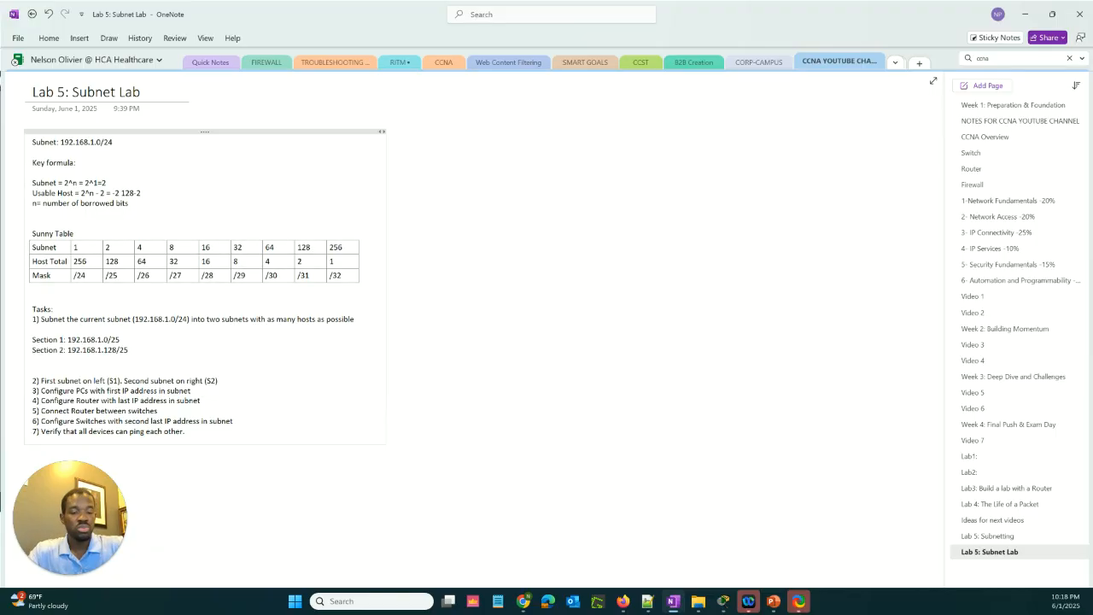
text(-2 128-2 126)
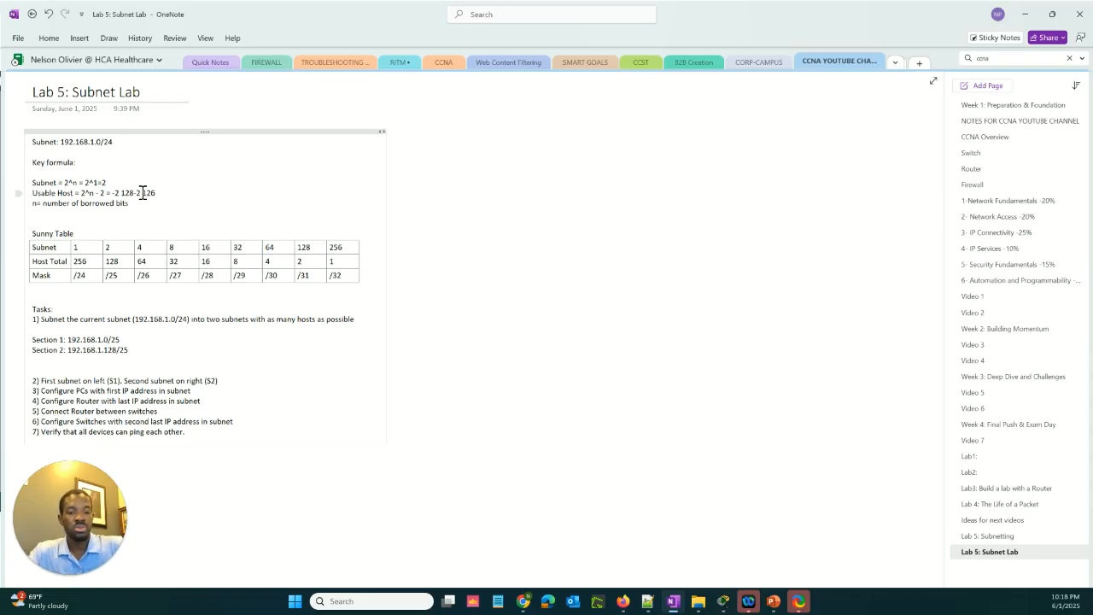
click(142, 192)
text(=)
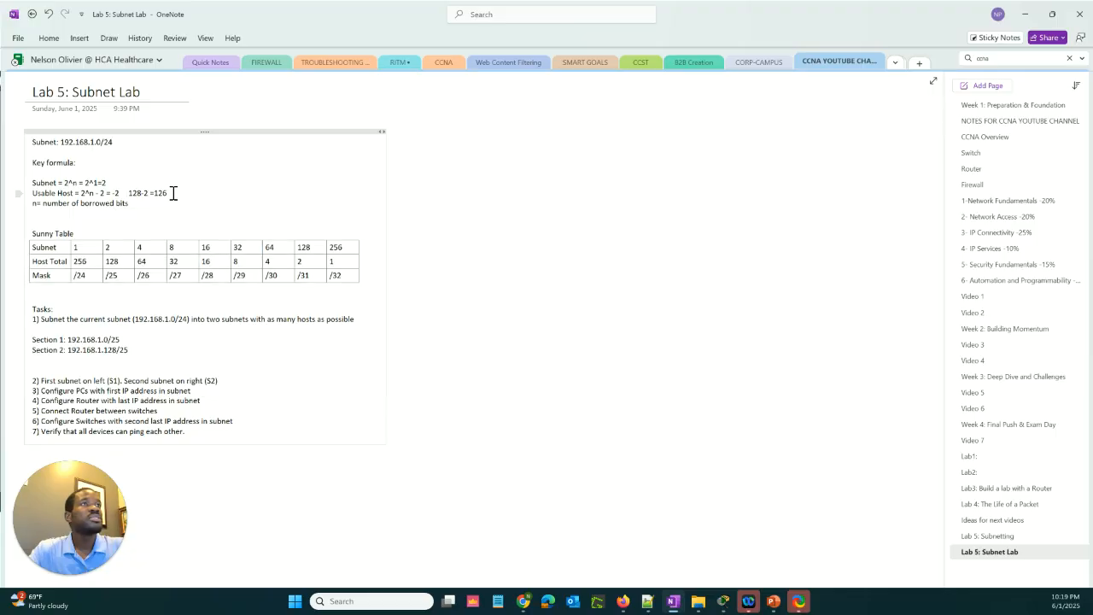
drag(171, 193, 158, 193)
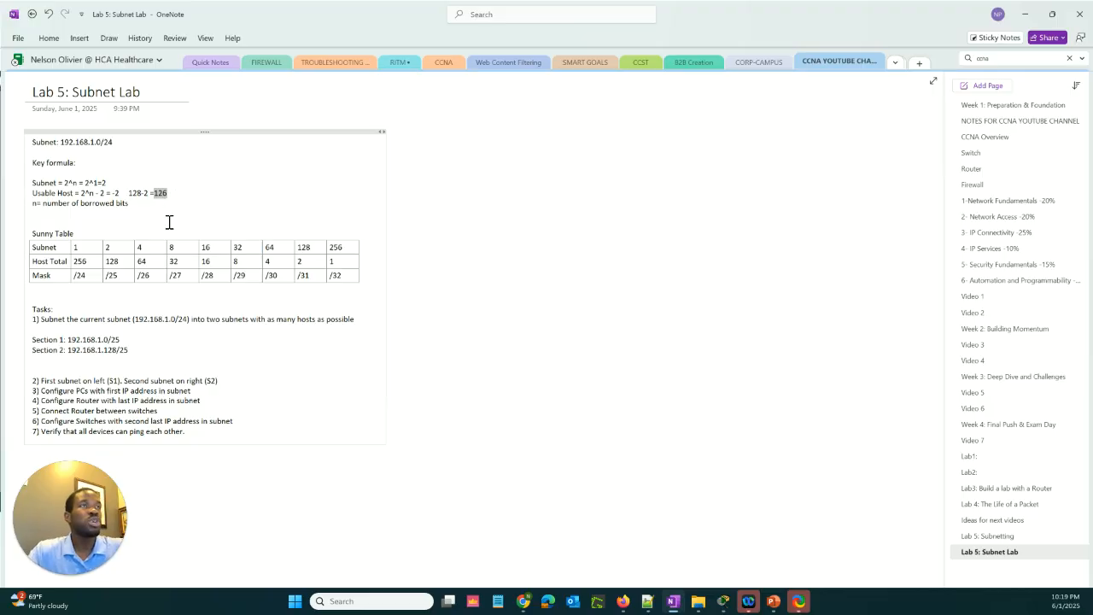
Append ", maximum of 126 IP addresses" to the Section 1: 192.168.1.0/25 line
click(170, 339)
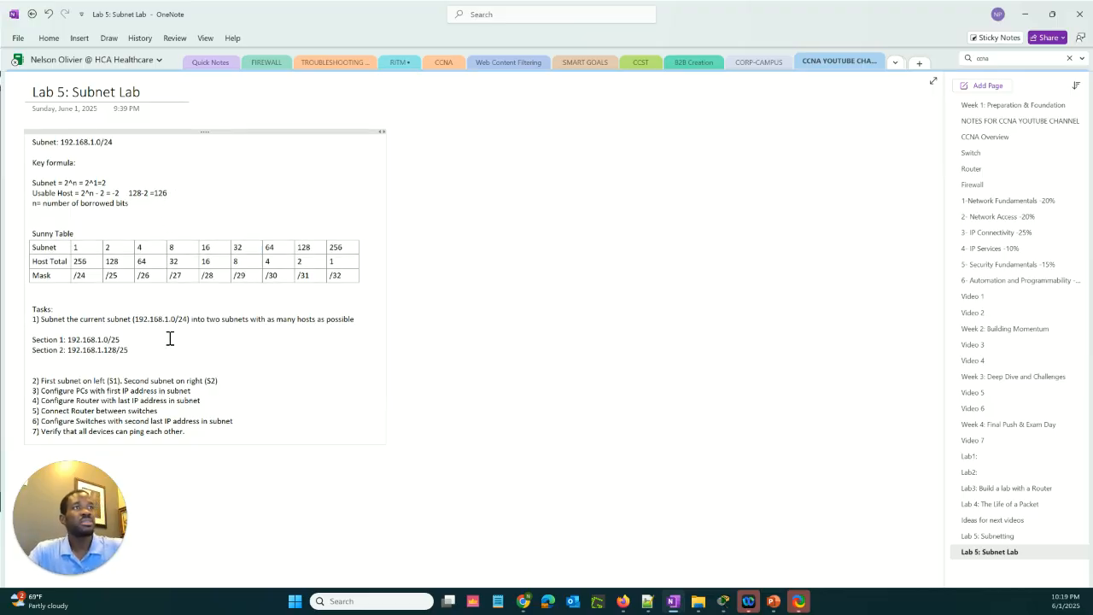
text(, max)
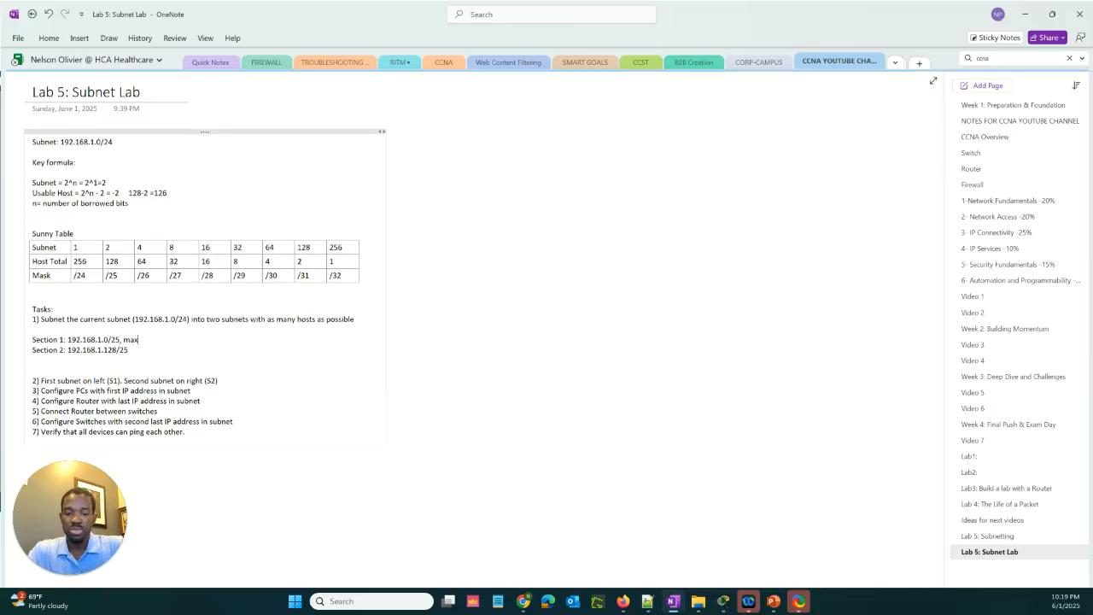
text(imum of)
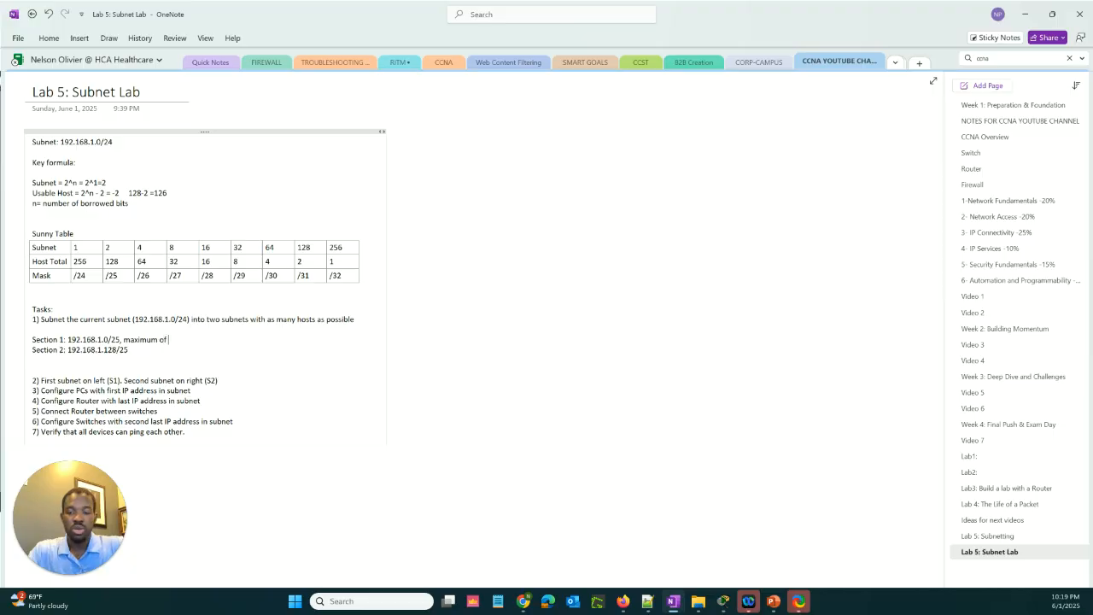
text( 126 IP)
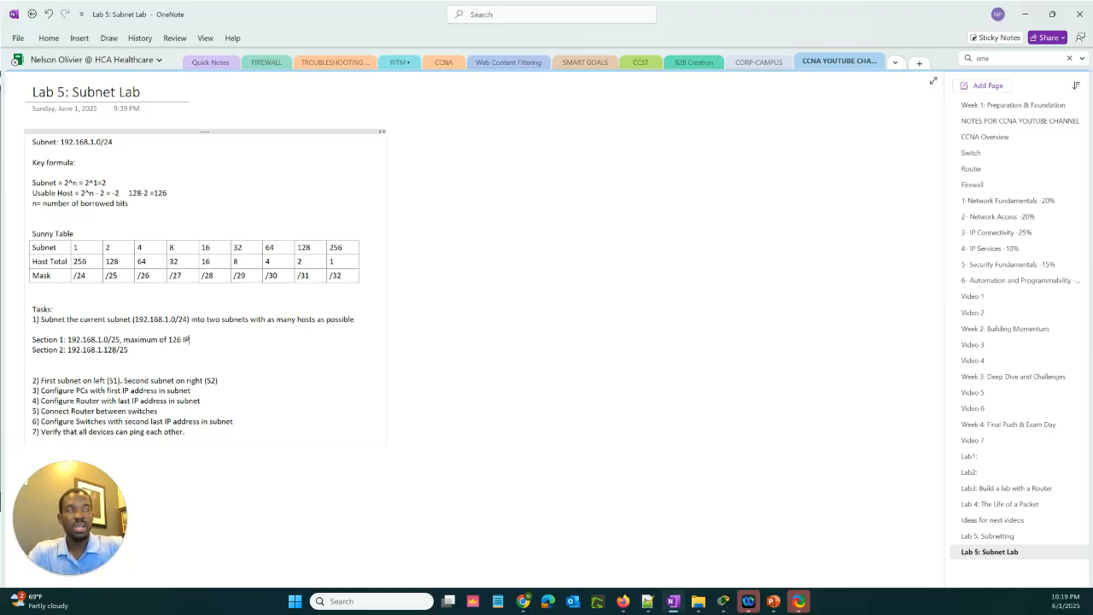
text( ad)
key(Tab)
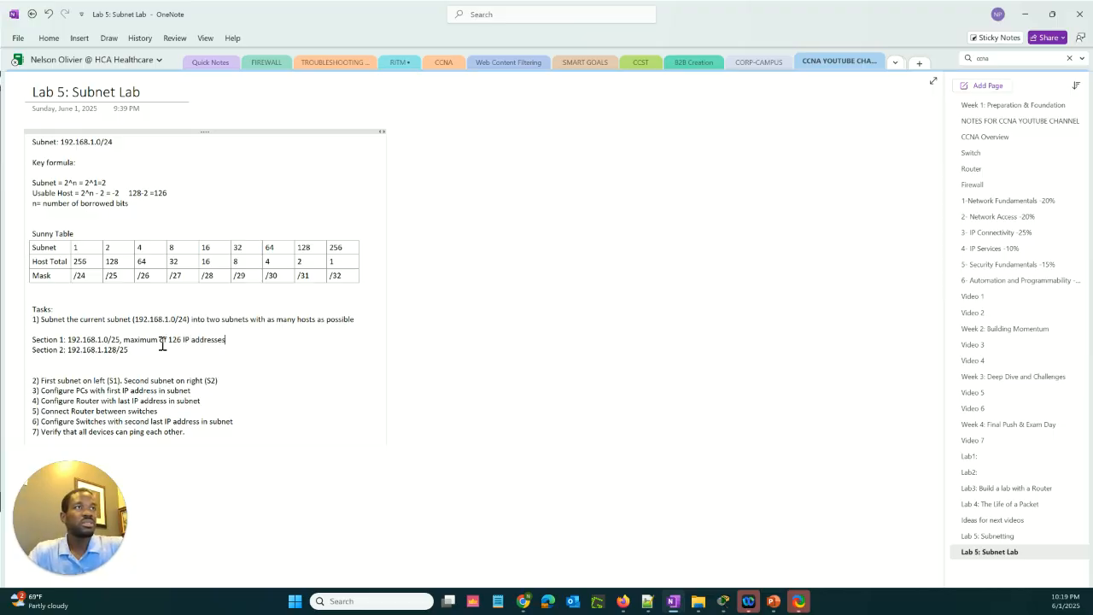
Copy "maximum of 126 IP addresses" from Section 1 to the end of the Section 2 line, preceded by a comma
key(ctrl+shift+Left)
key(ctrl+shift+Left)
key(ctrl+shift+Left)
key(ctrl+shift+Left)
key(ctrl+shift+Left)
key(ctrl+c)
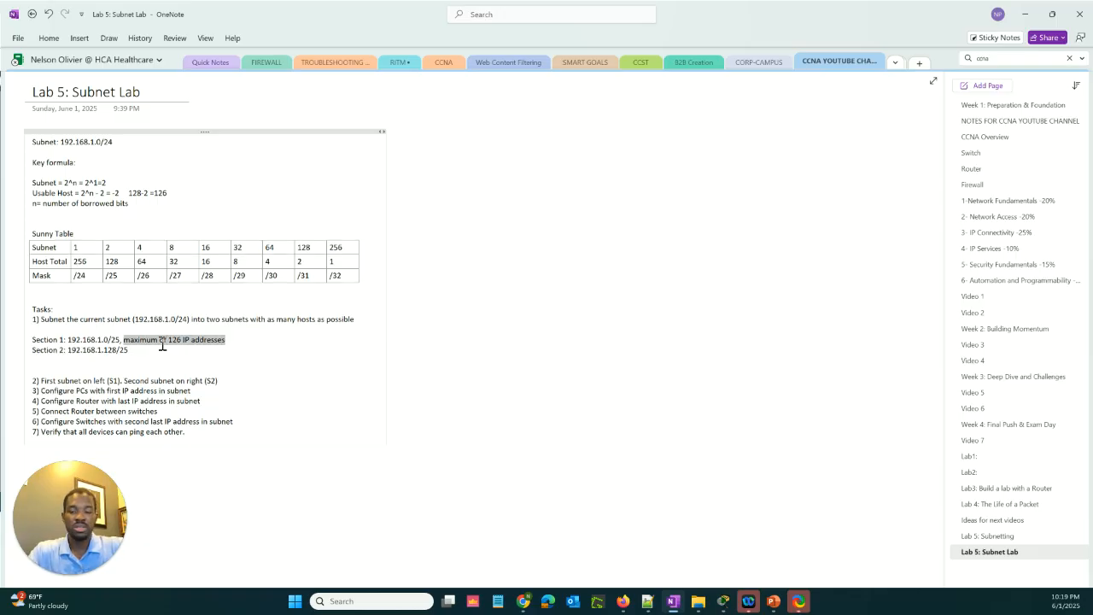
click(162, 343)
text(,)
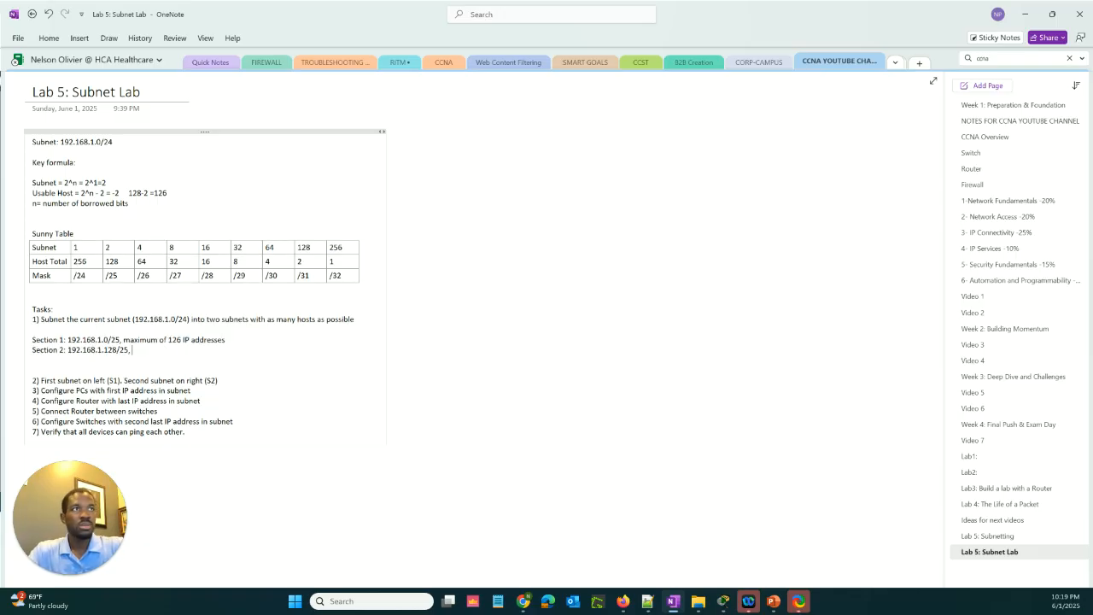
key(ctrl+v)
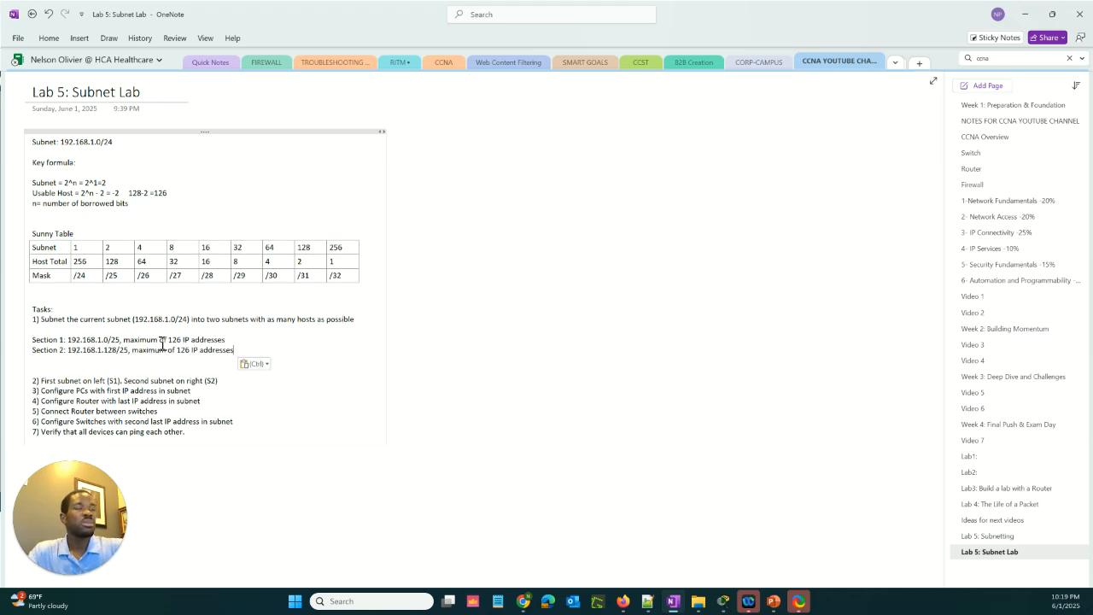
Leave the notes and switch to the Subnetting Basic Lab 1 topology in Packet Tracer
click(541, 384)
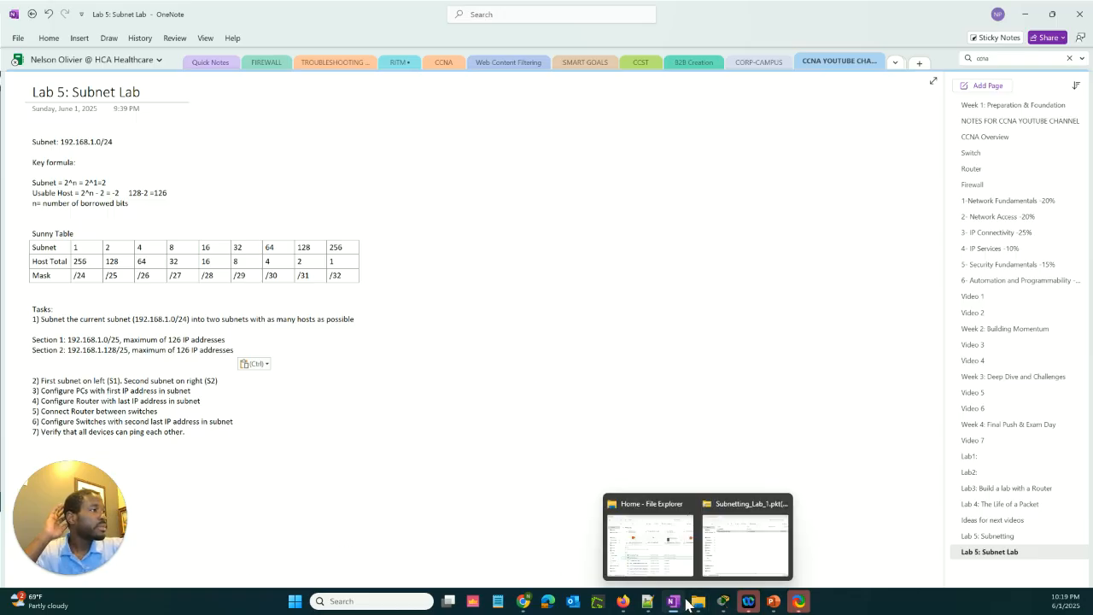
mouse_move(748, 601)
click(765, 552)
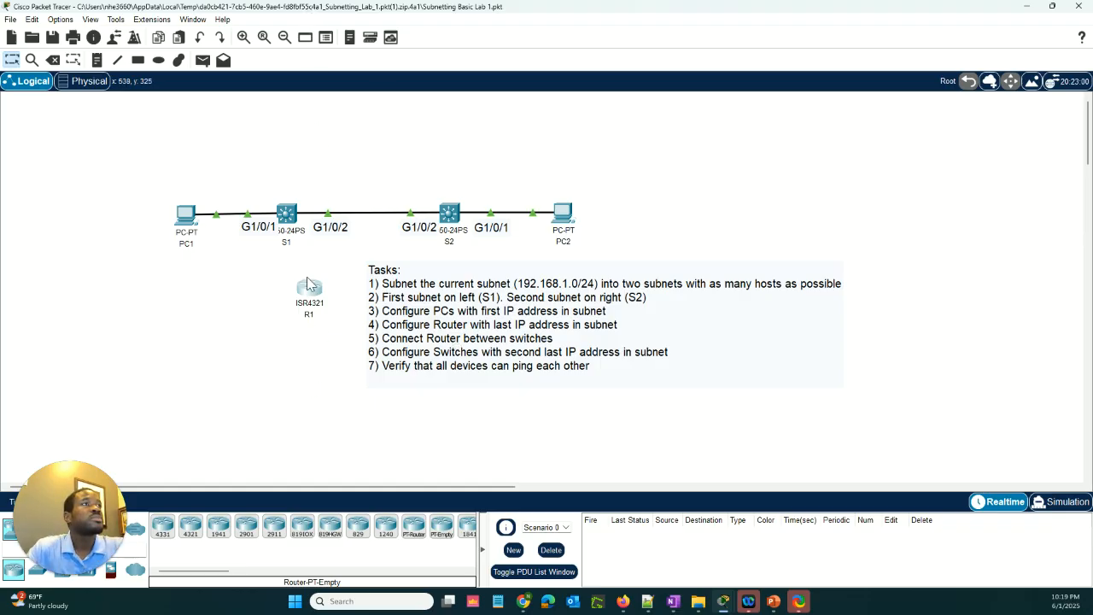
drag(307, 302, 330, 285)
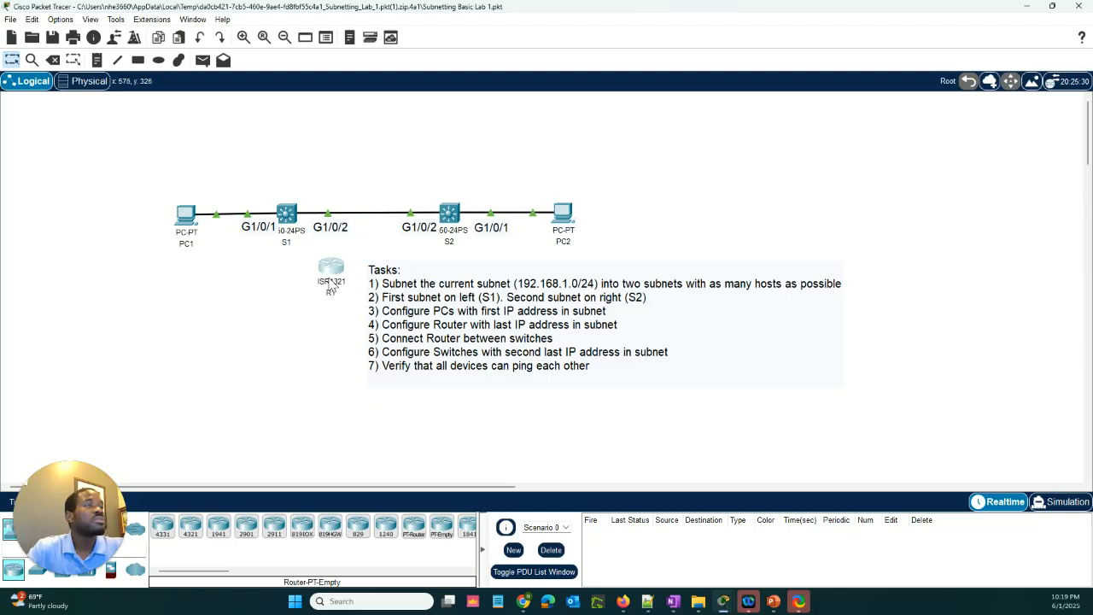
click(54, 62)
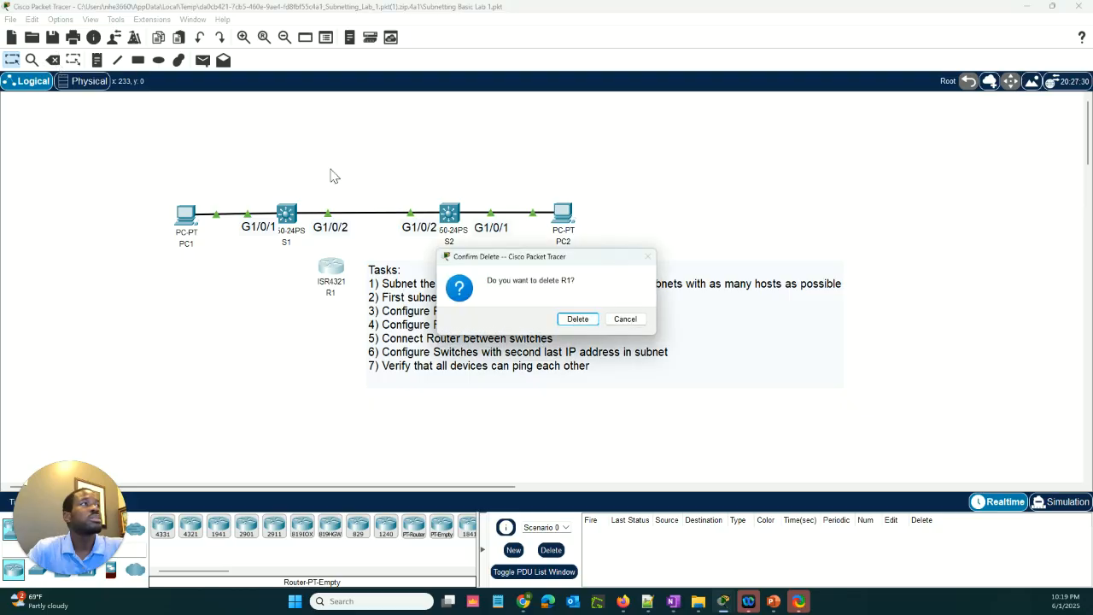
click(625, 318)
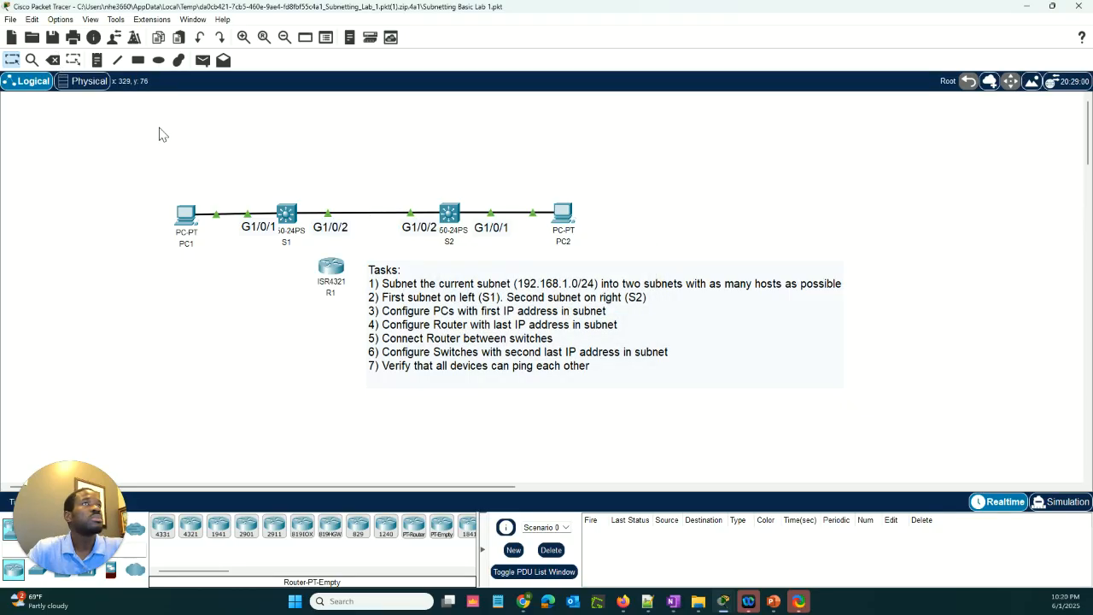
Delete the link between switches S1 and S2 and move router R1 above the gap between them
click(54, 65)
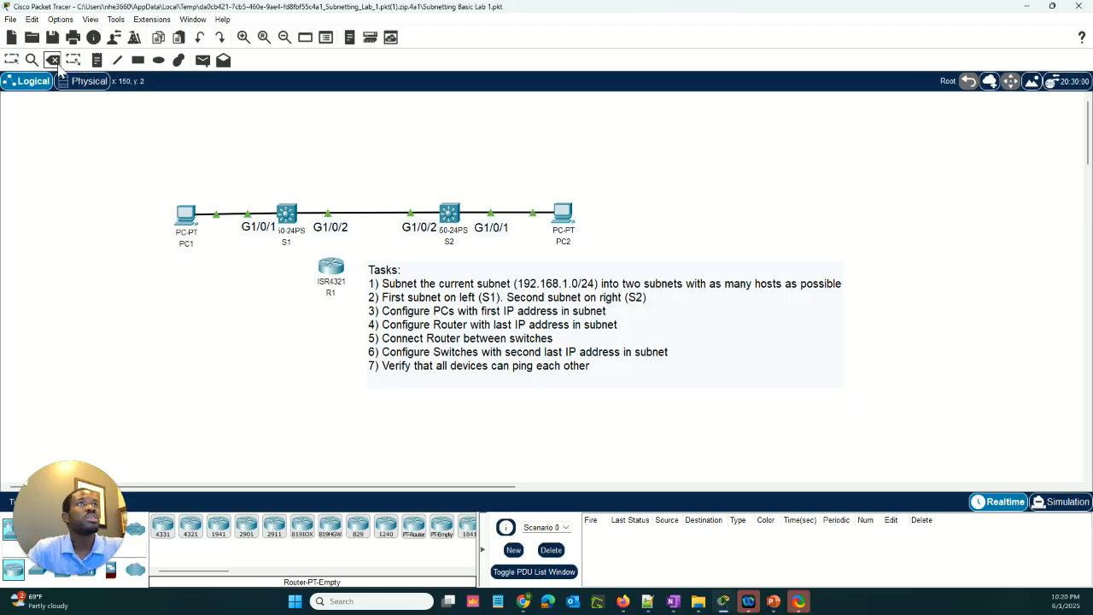
click(367, 217)
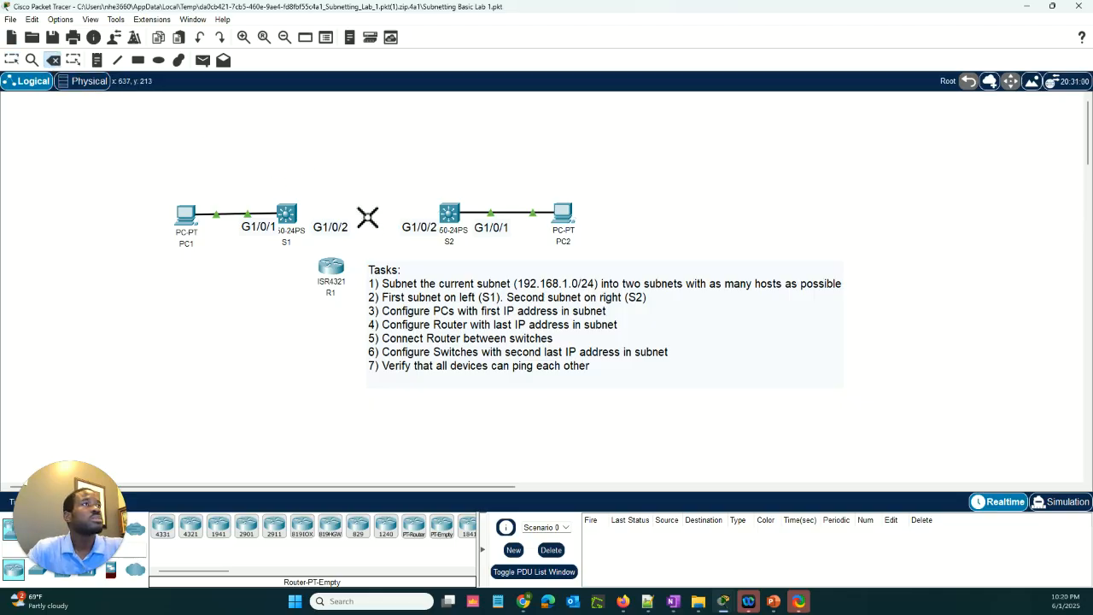
click(51, 65)
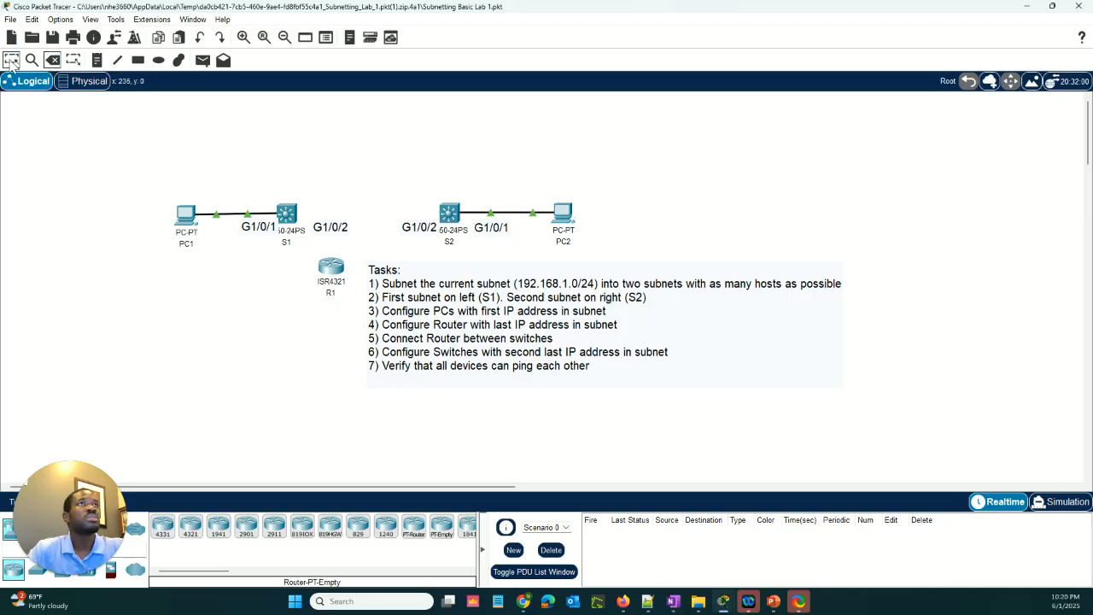
drag(336, 271, 374, 174)
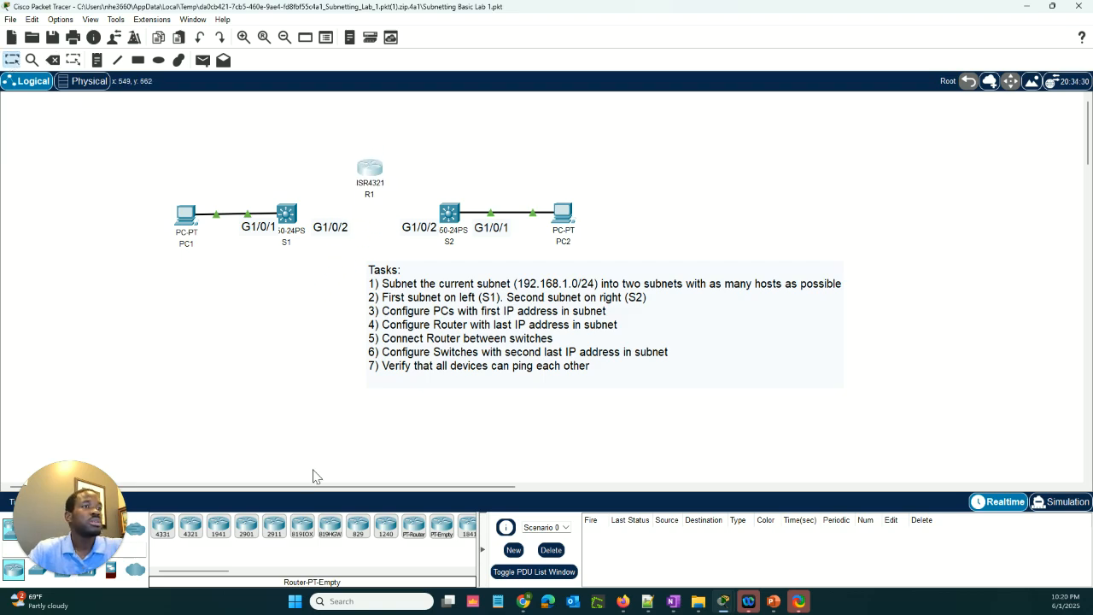
Connect switch S1's GigabitEthernet1/0/2 to router R1's GigabitEthernet0/0/0 with a copper straight-through cable
drag(81, 510, 81, 413)
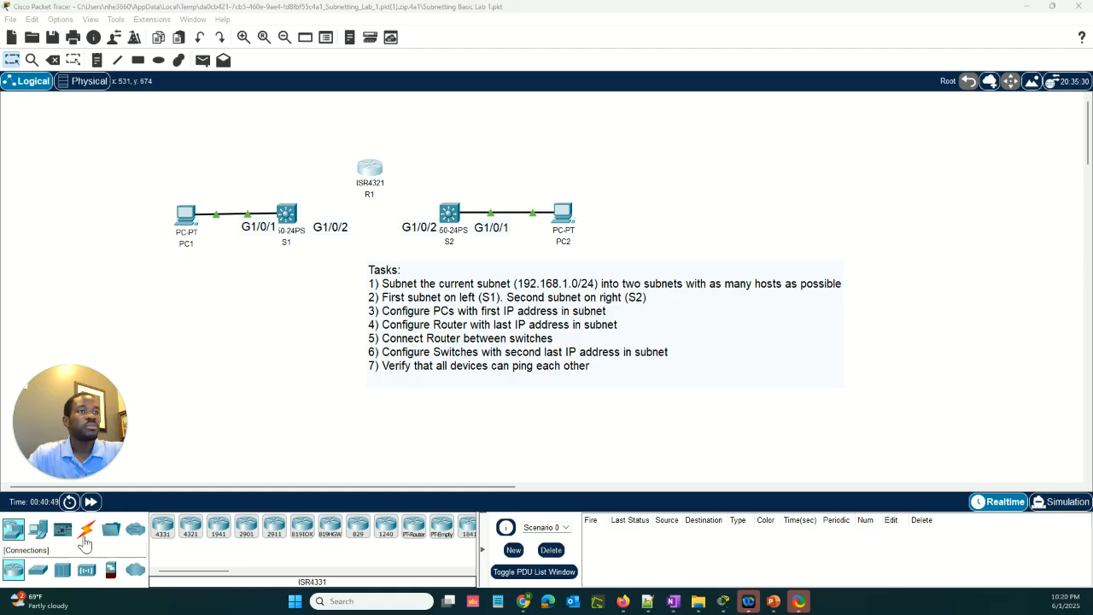
click(85, 533)
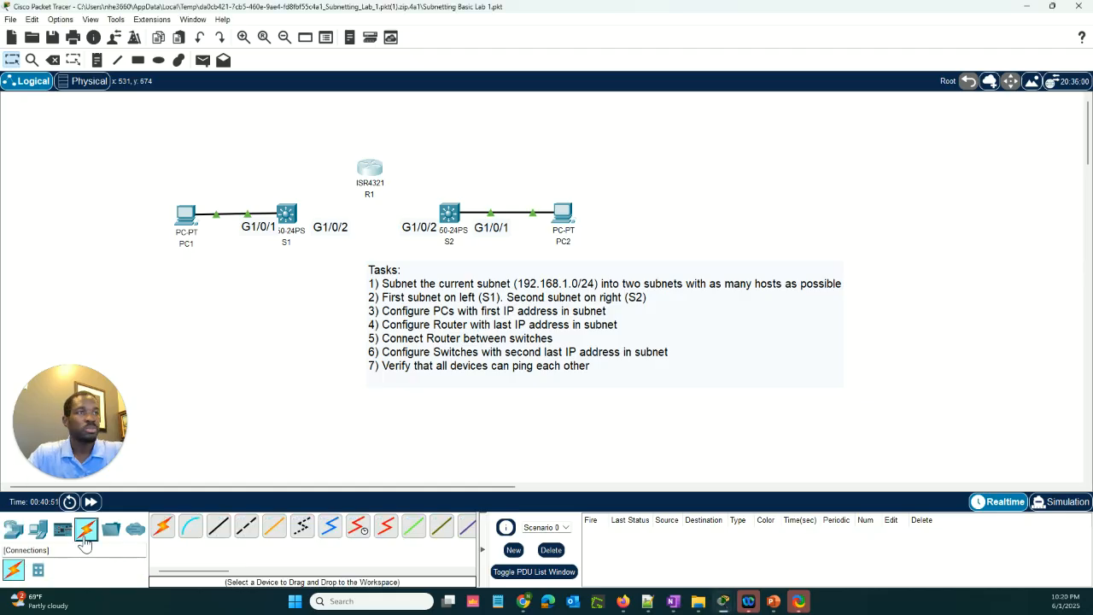
click(220, 524)
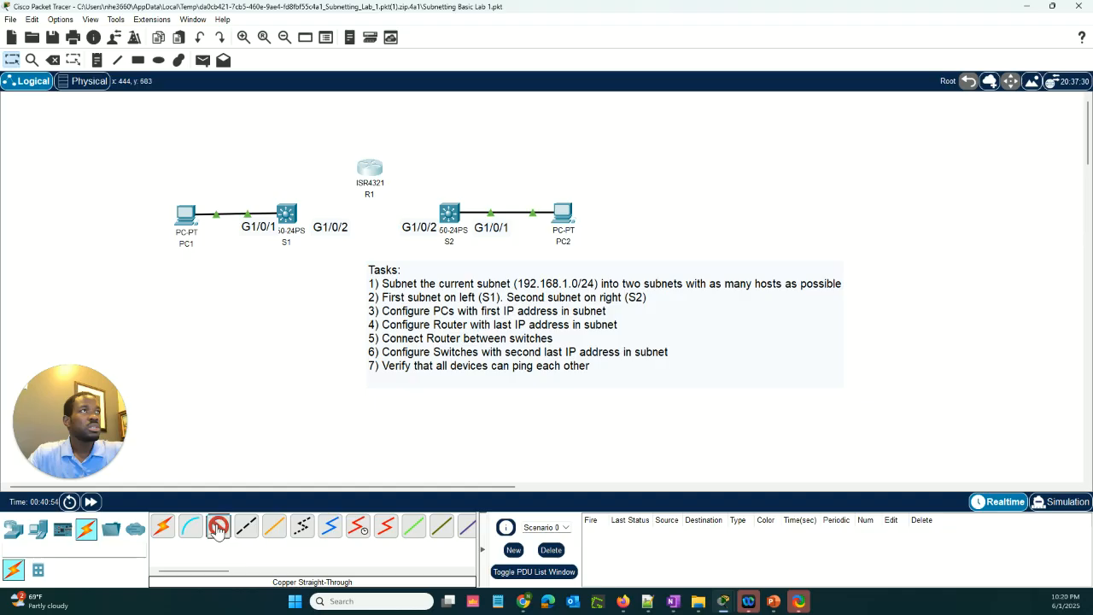
click(290, 217)
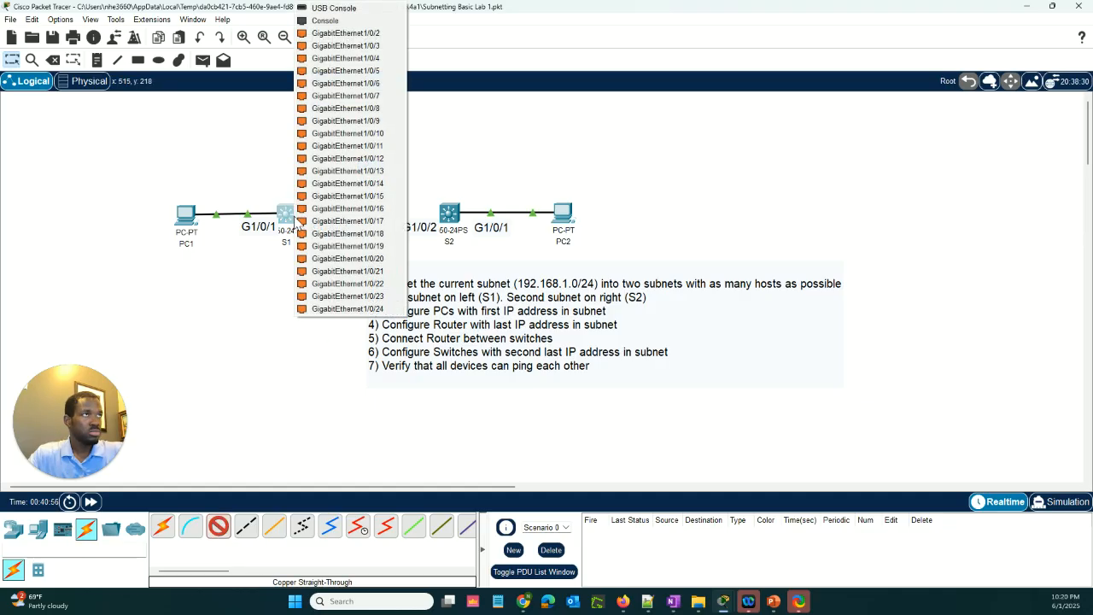
click(332, 37)
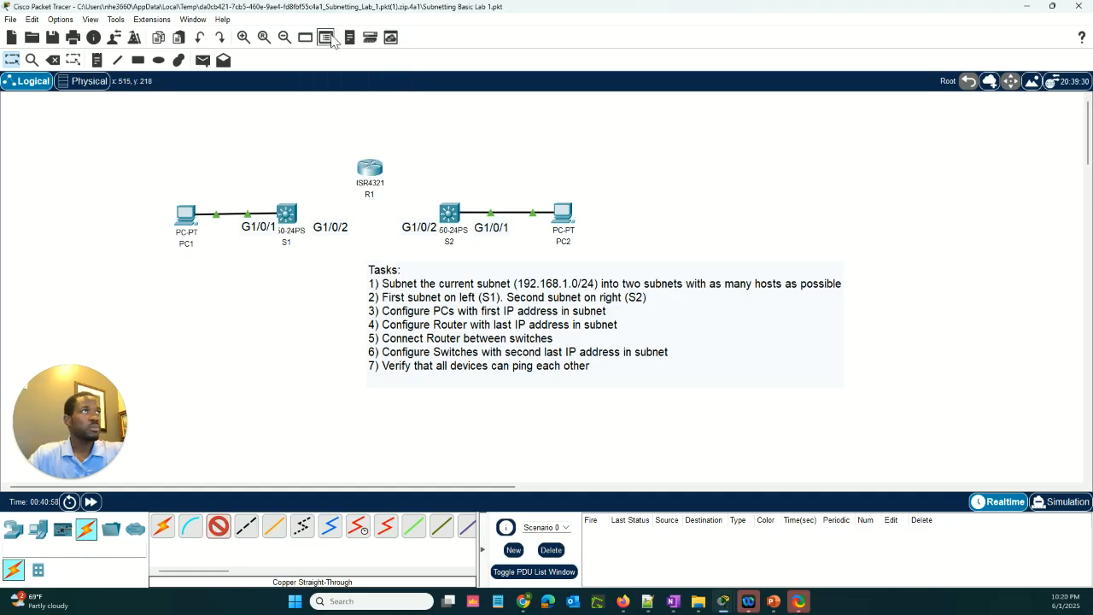
click(367, 169)
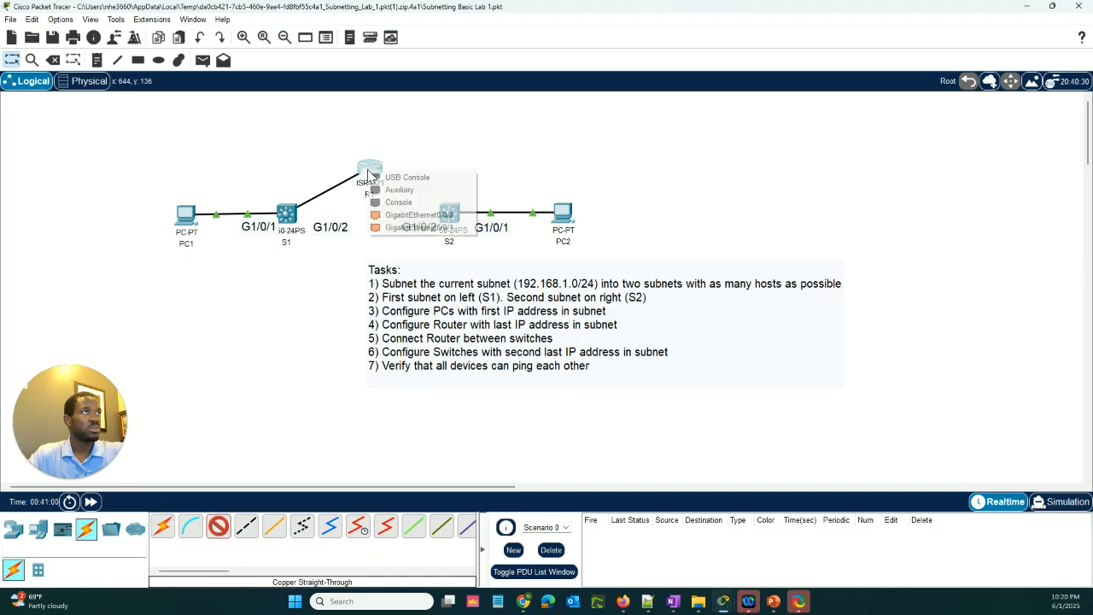
click(398, 217)
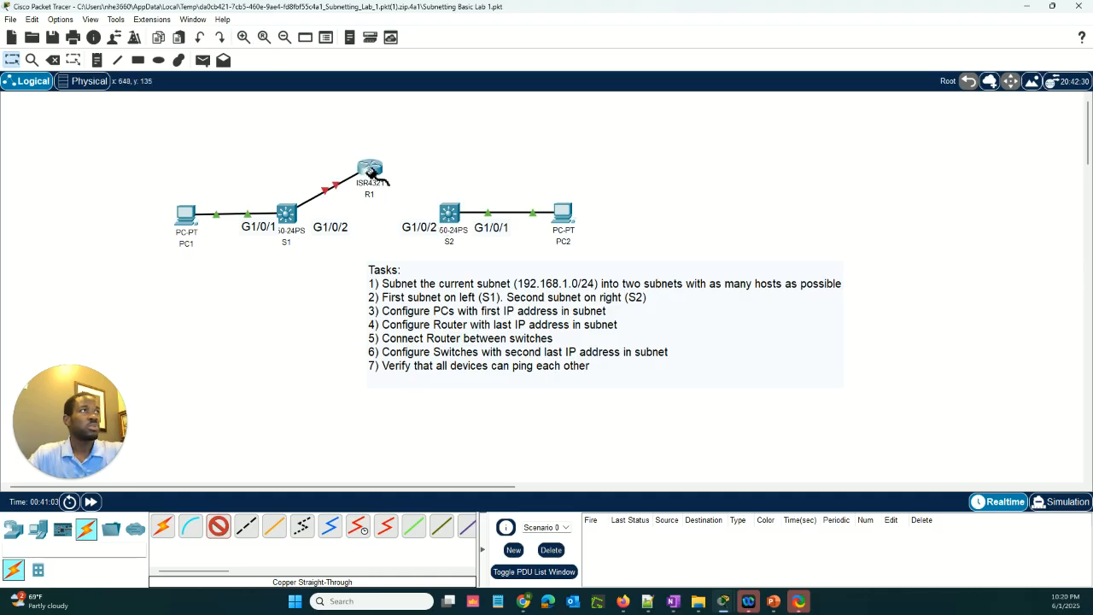
Connect router R1's GigabitEthernet0/0/1 to switch S2's GigabitEthernet1/0/2 with a copper straight-through cable
click(372, 171)
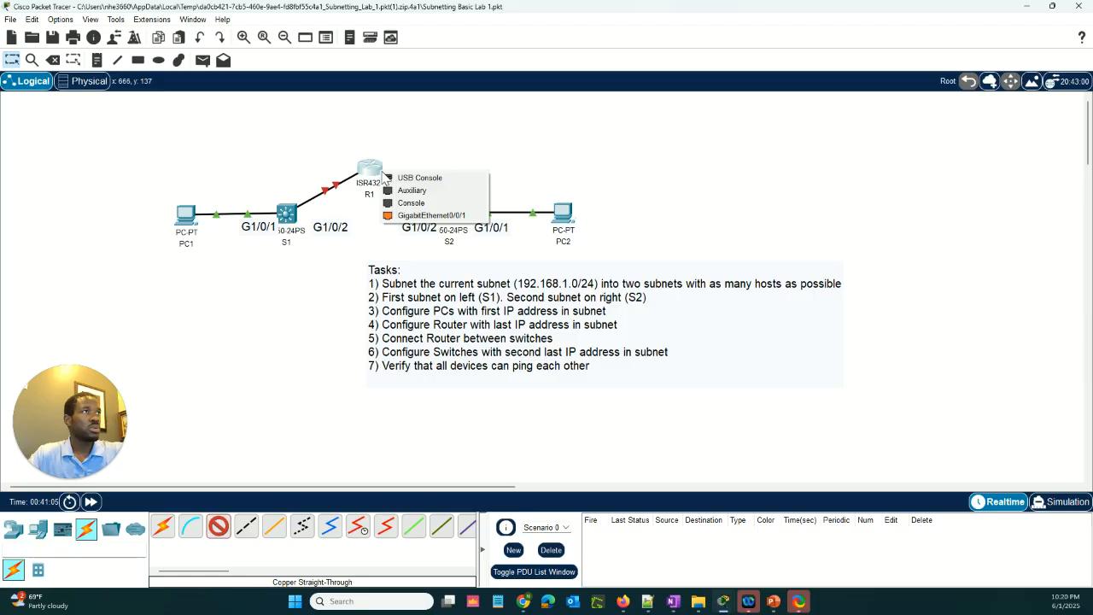
click(418, 216)
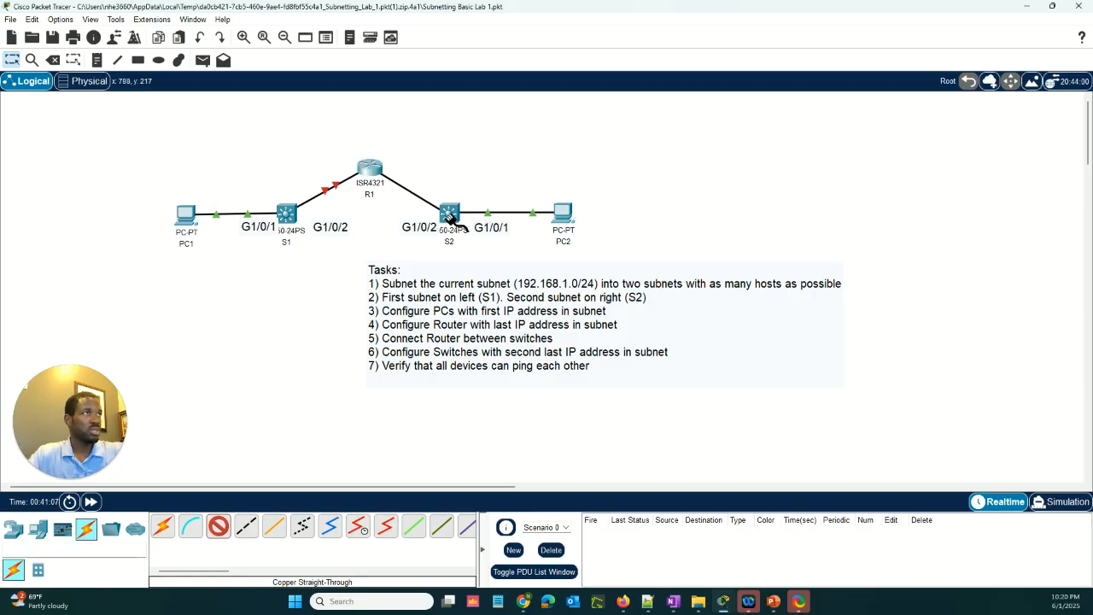
click(450, 215)
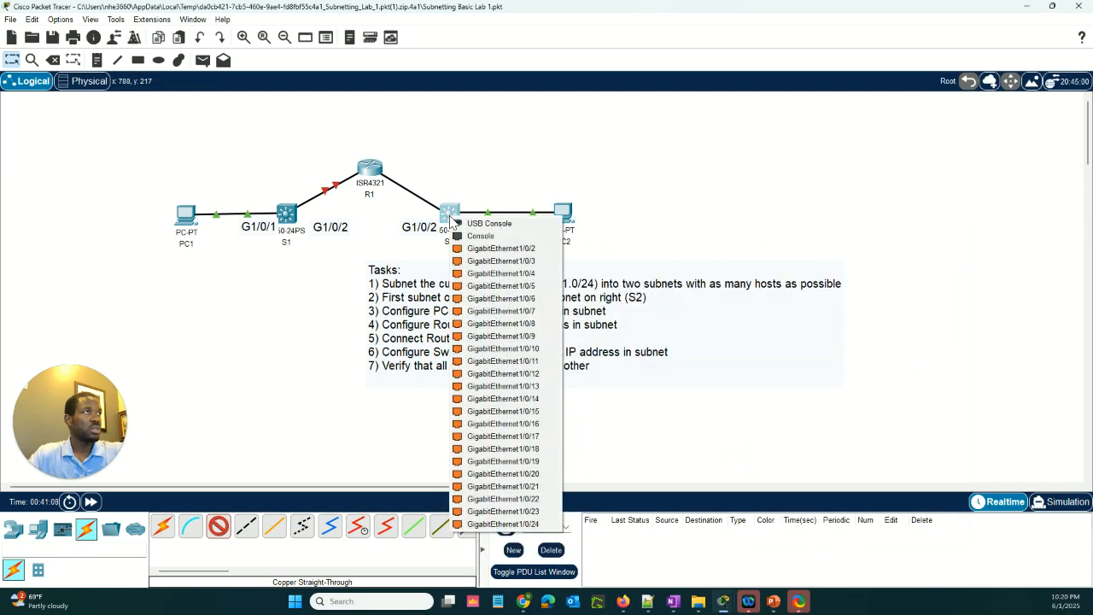
click(513, 248)
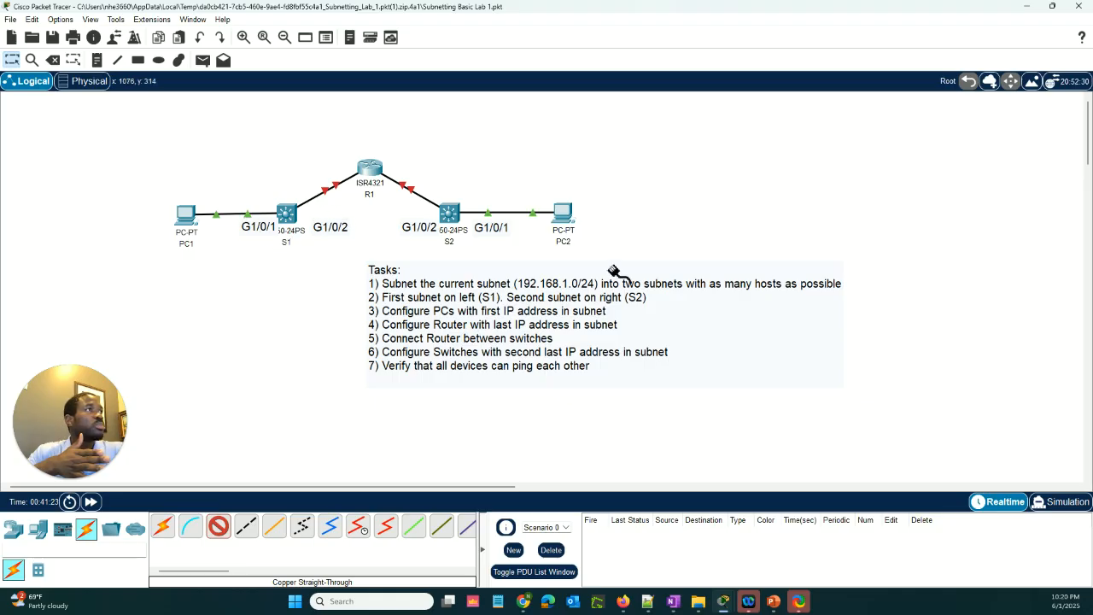
Add the note "Section 1: 192.168.1.0/25" with "subnet mask: 255.255.255.128" on a second line, and move it to the empty area above and left of PC1
click(97, 60)
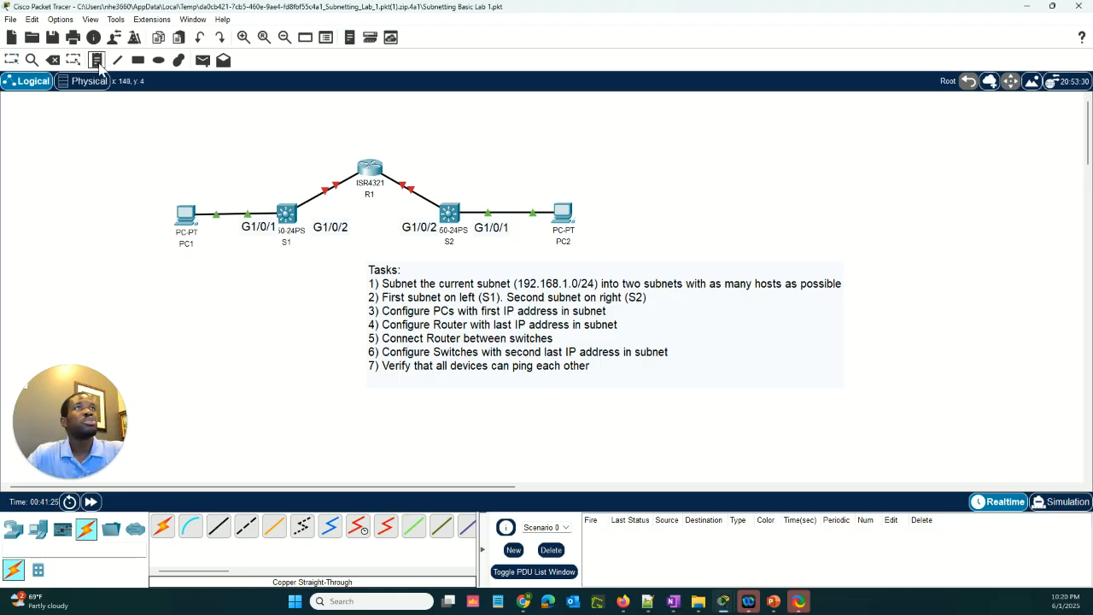
click(193, 162)
text(Section 1: 192.168.1.0/)
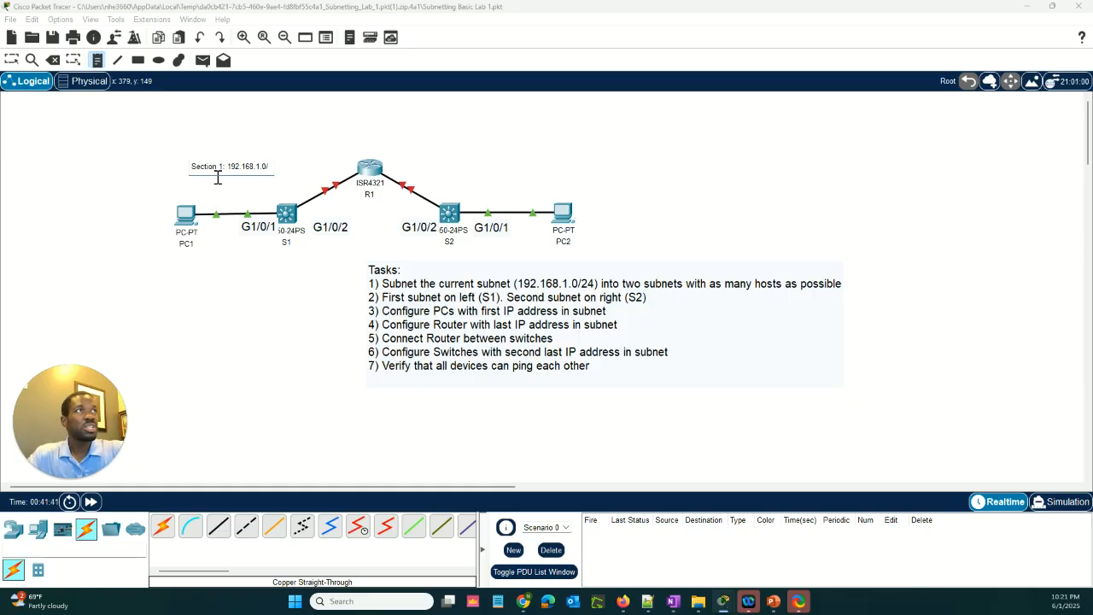
text(25)
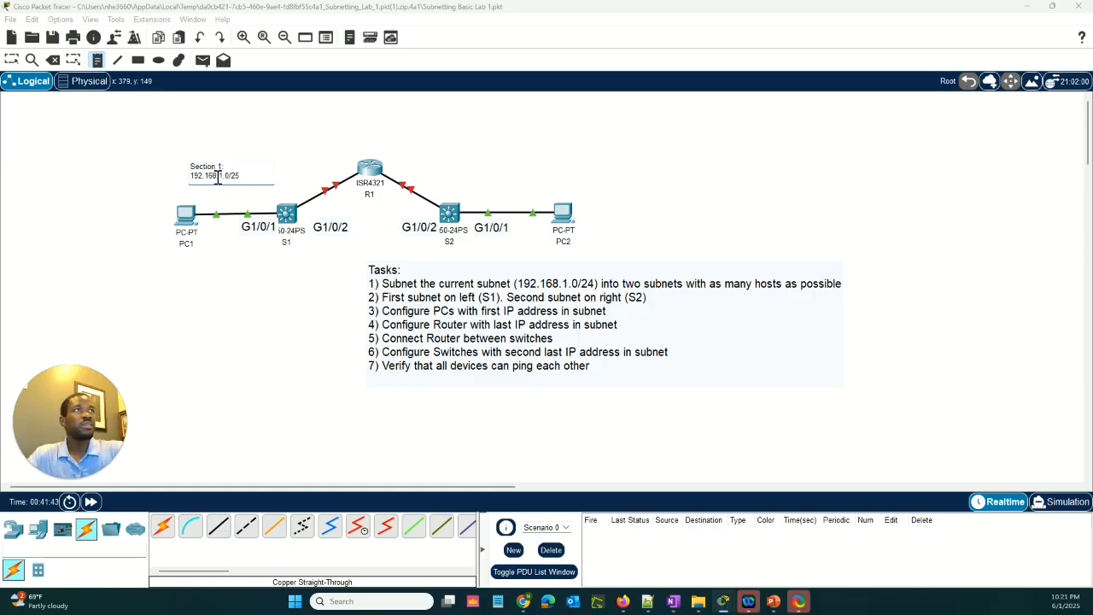
key(Return)
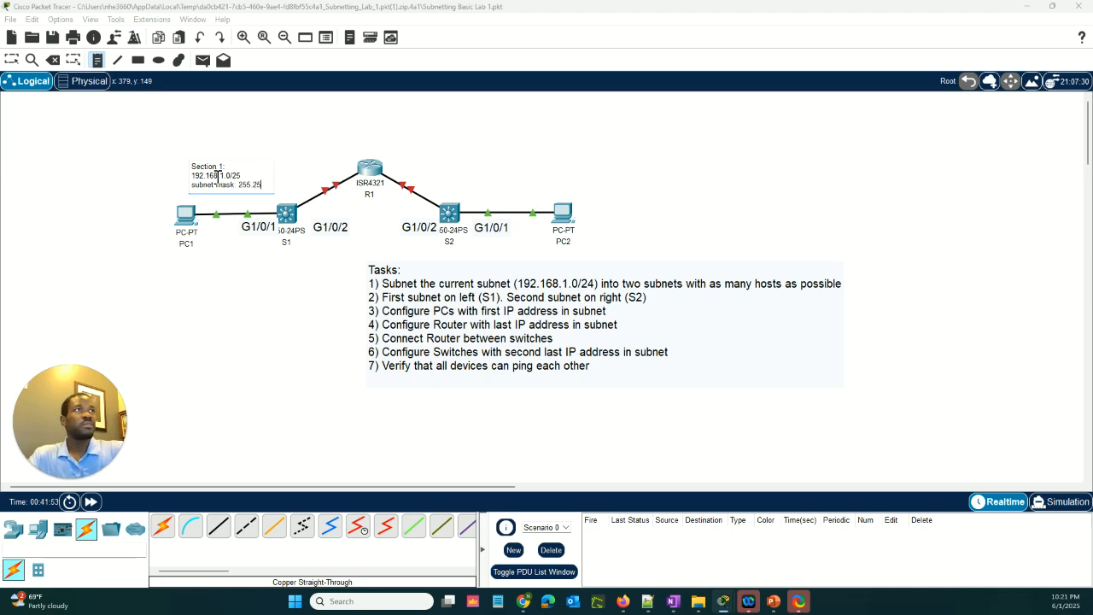
text(5.255.128)
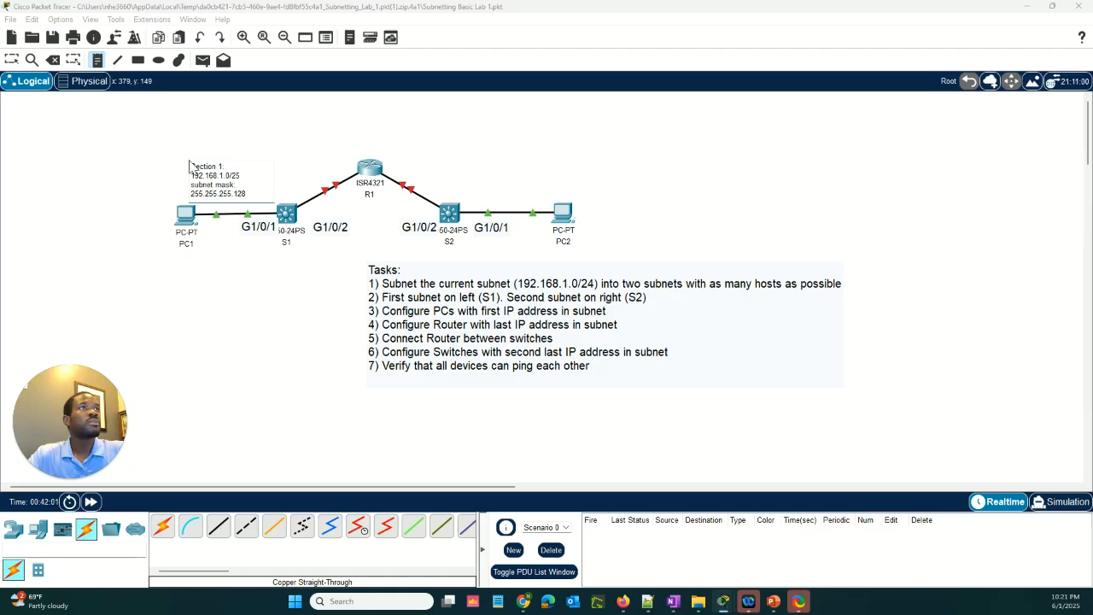
key(Escape)
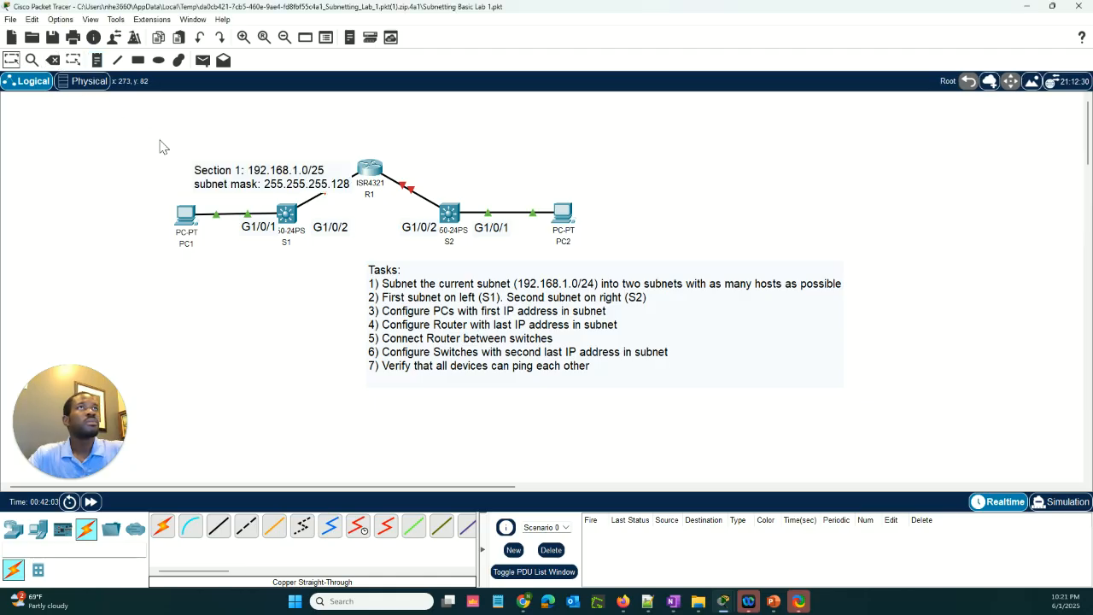
drag(183, 149, 82, 124)
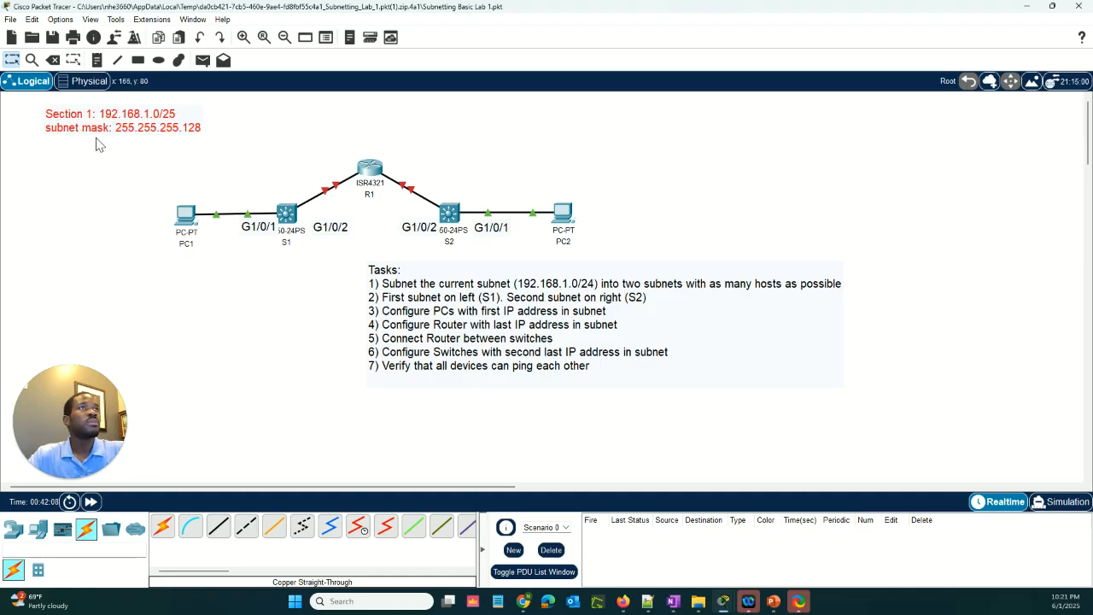
double_click(190, 132)
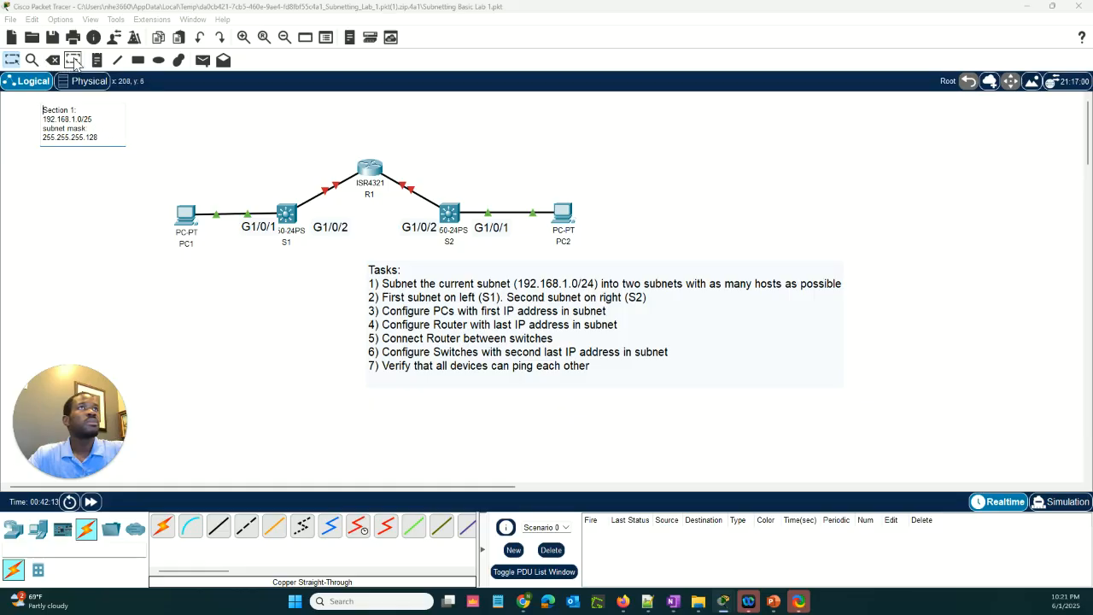
Label the PC1–S1 link "section1" and the S2–PC2 link "section 2" with text notes
click(97, 60)
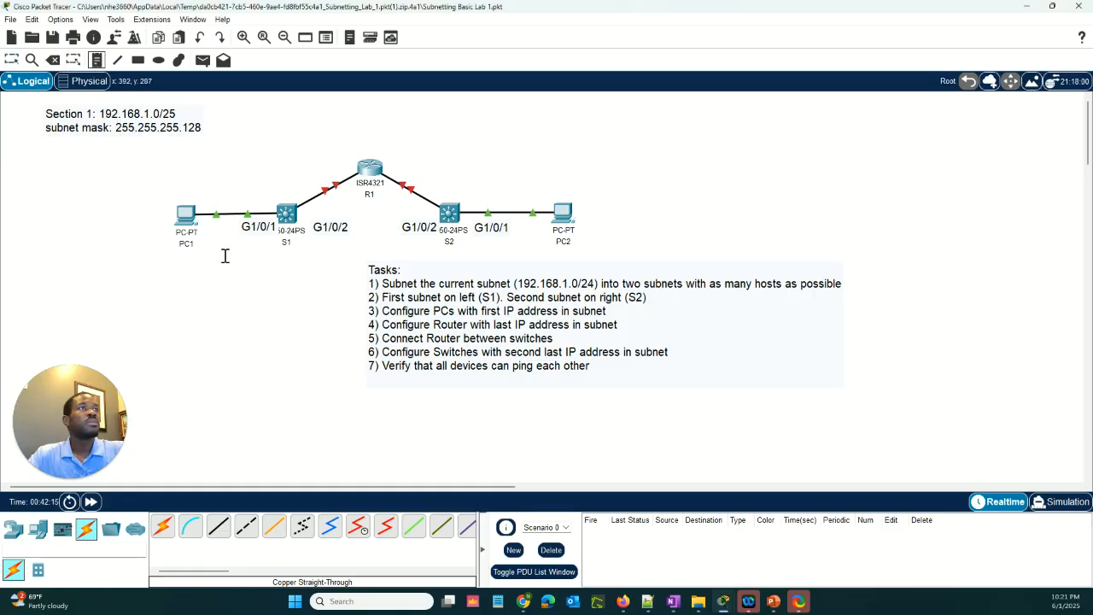
click(229, 188)
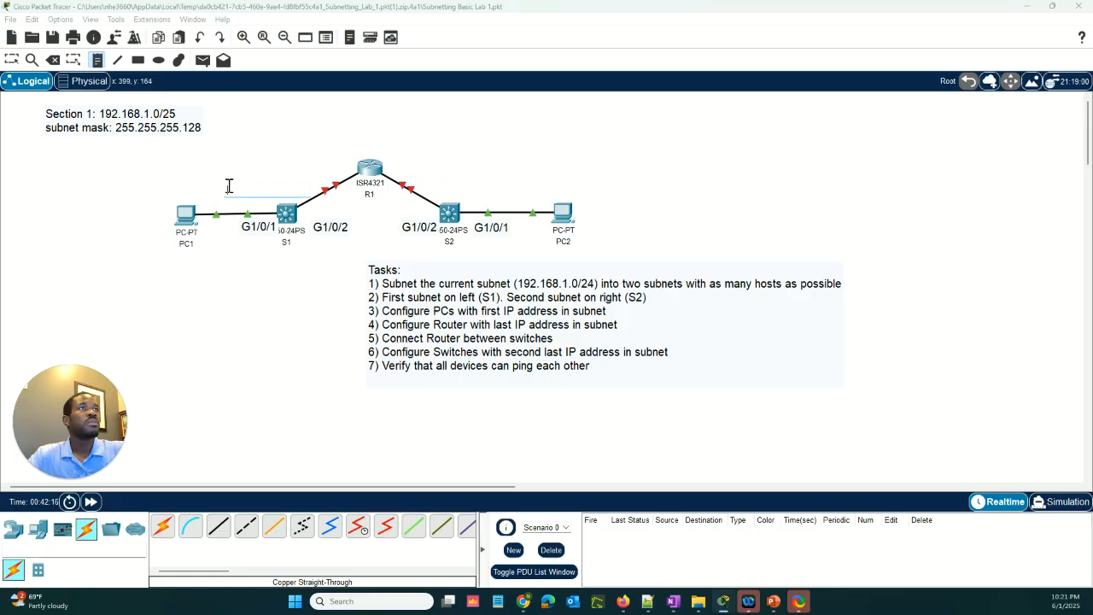
text(section1)
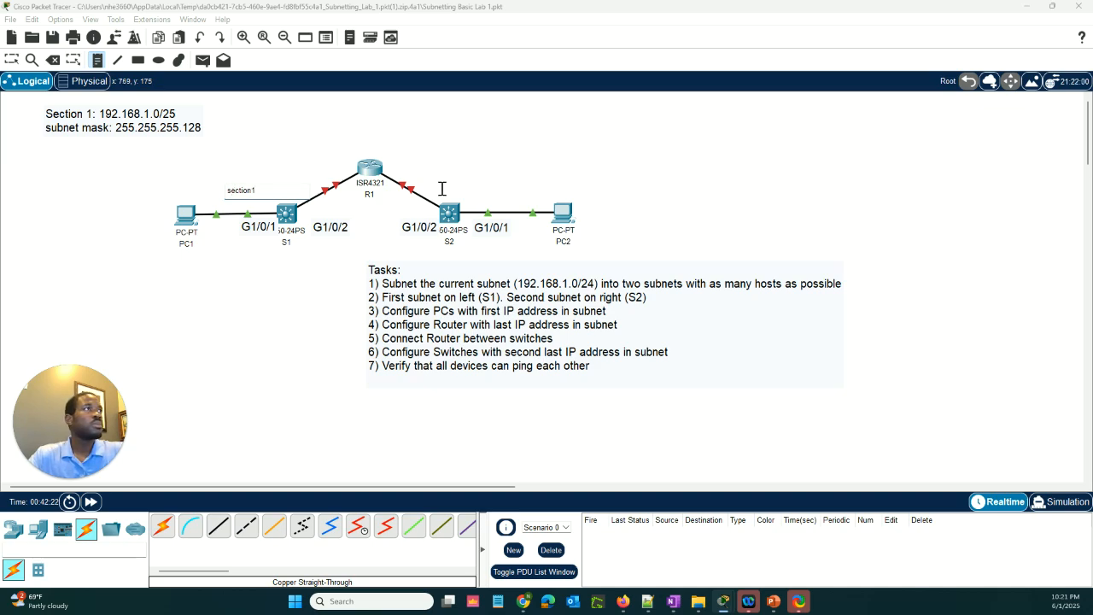
click(485, 187)
text(se)
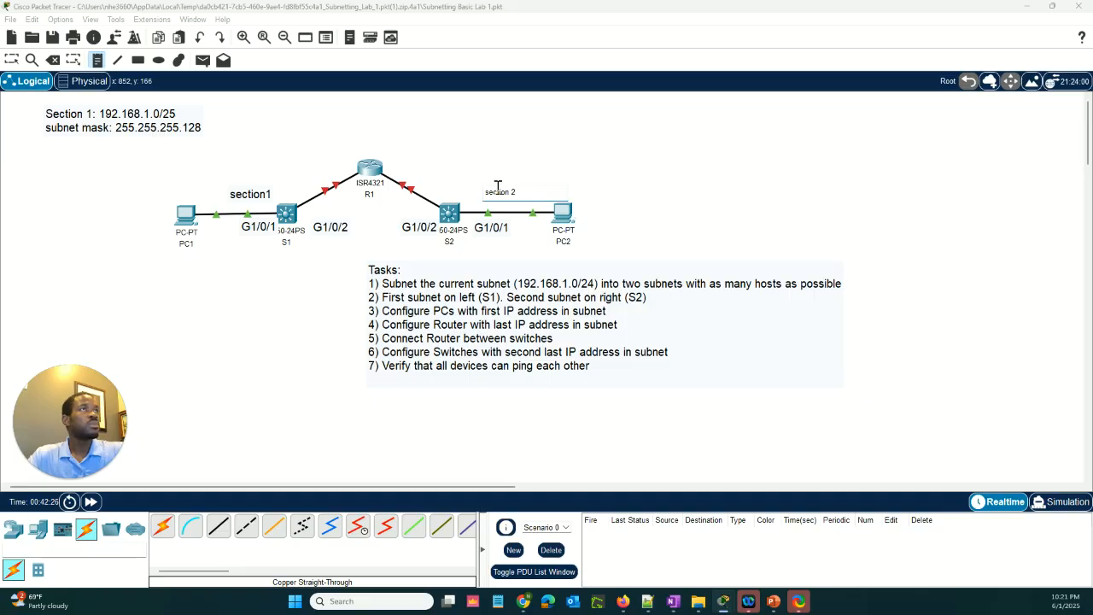
text(ction 2)
click(691, 206)
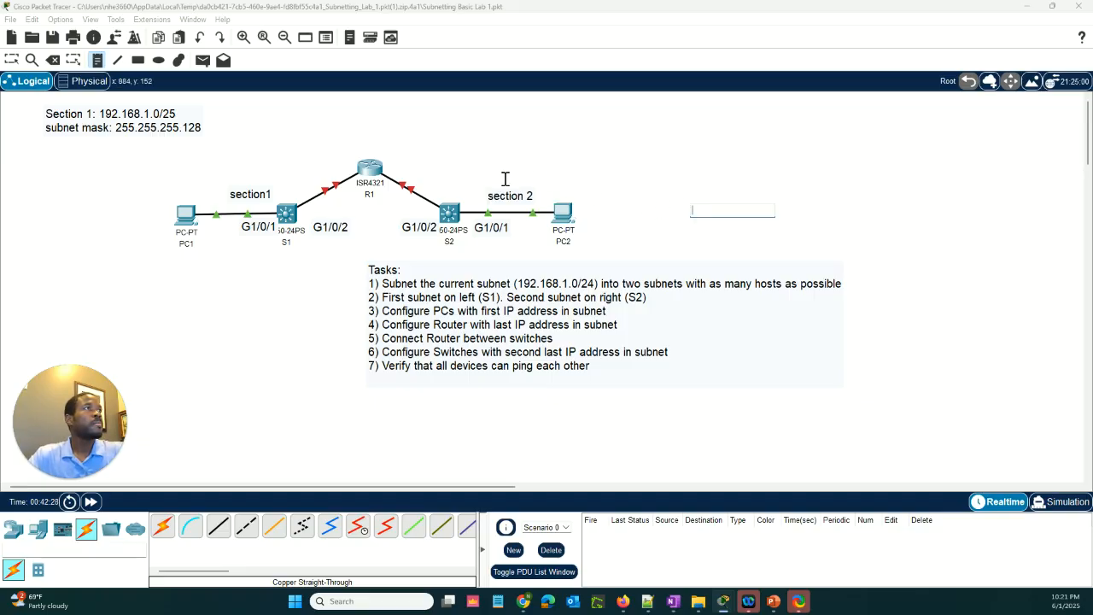
Add the note "Section 2: 192.168.1.128/25" with "subnet mask: 255.255.255.128" on a second line, above and right of PC2
click(651, 118)
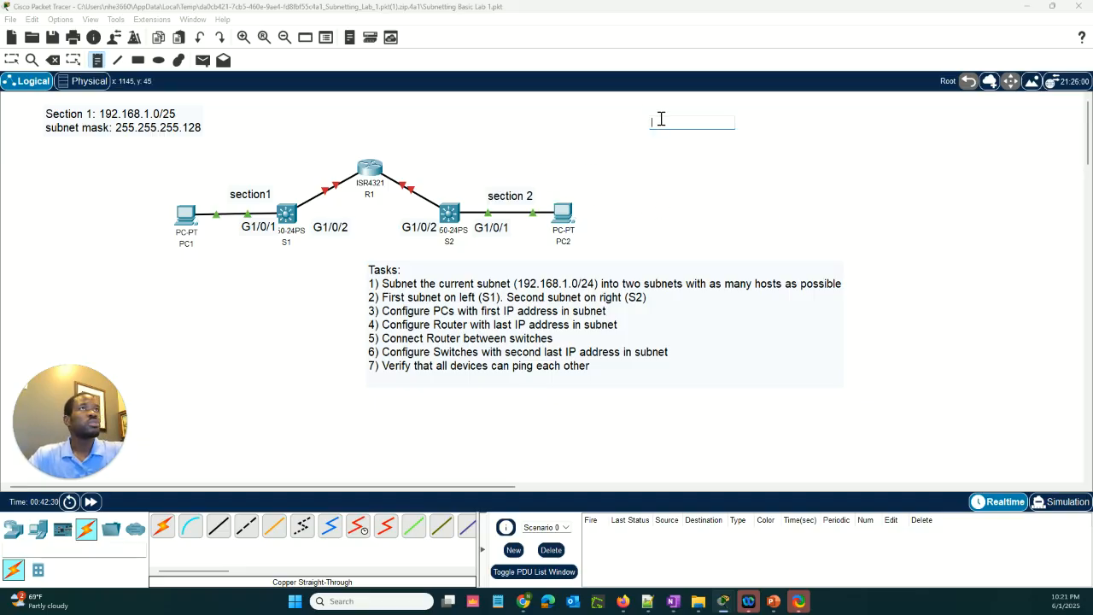
text(Section 2: 192.168.1.12)
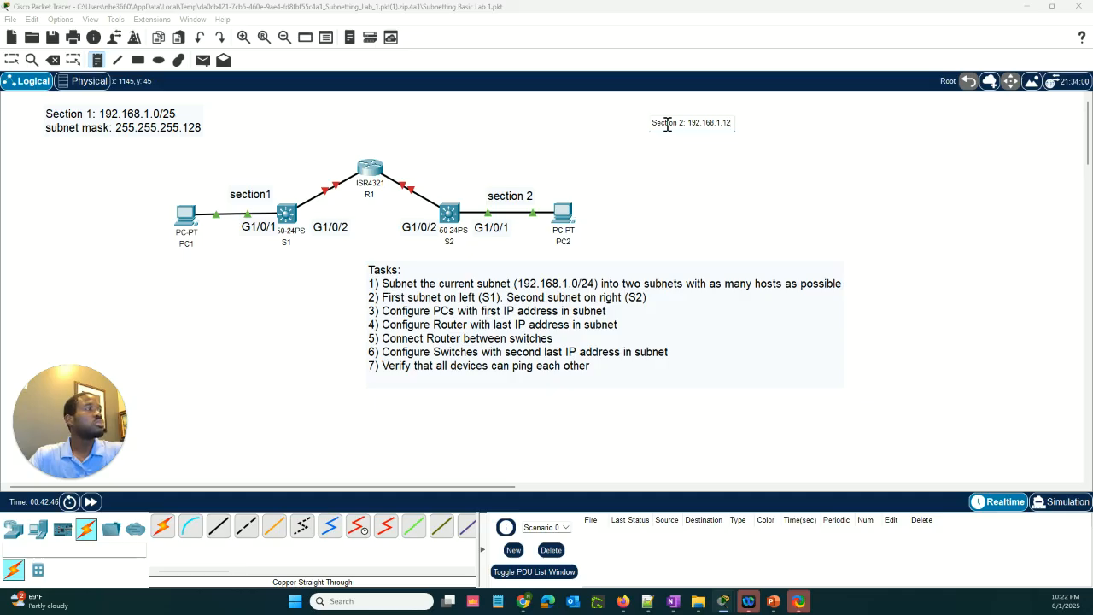
text(8)
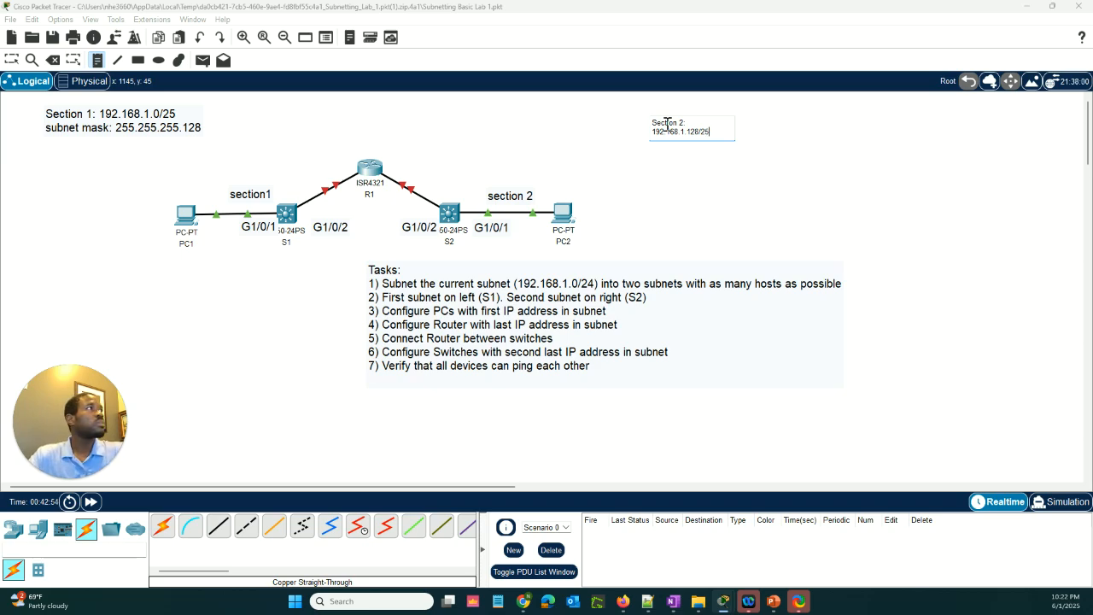
text(/25)
key(Return)
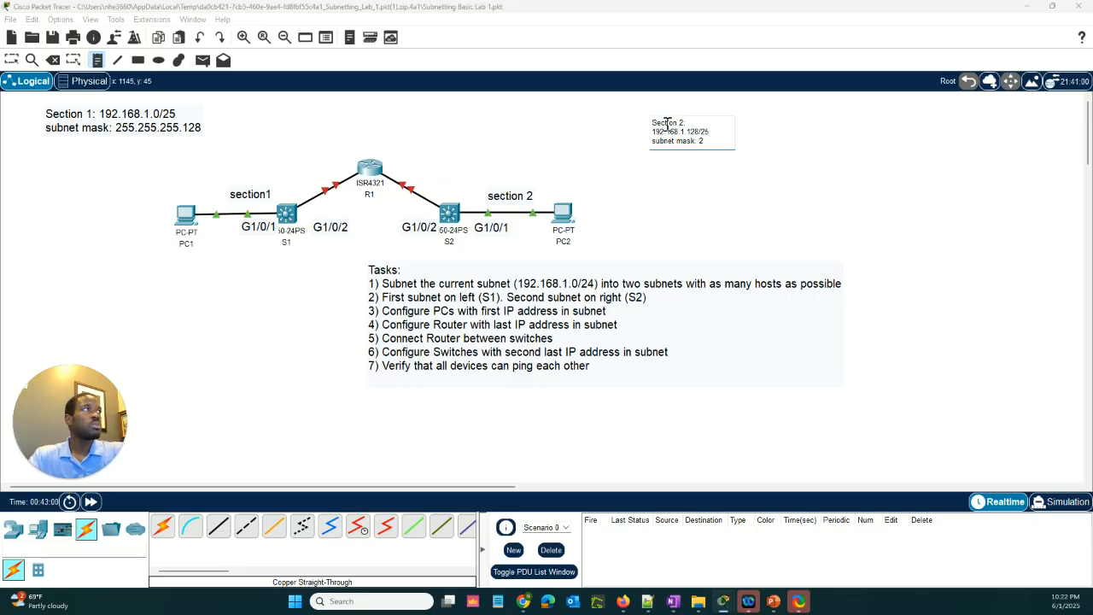
text(.255.255.128)
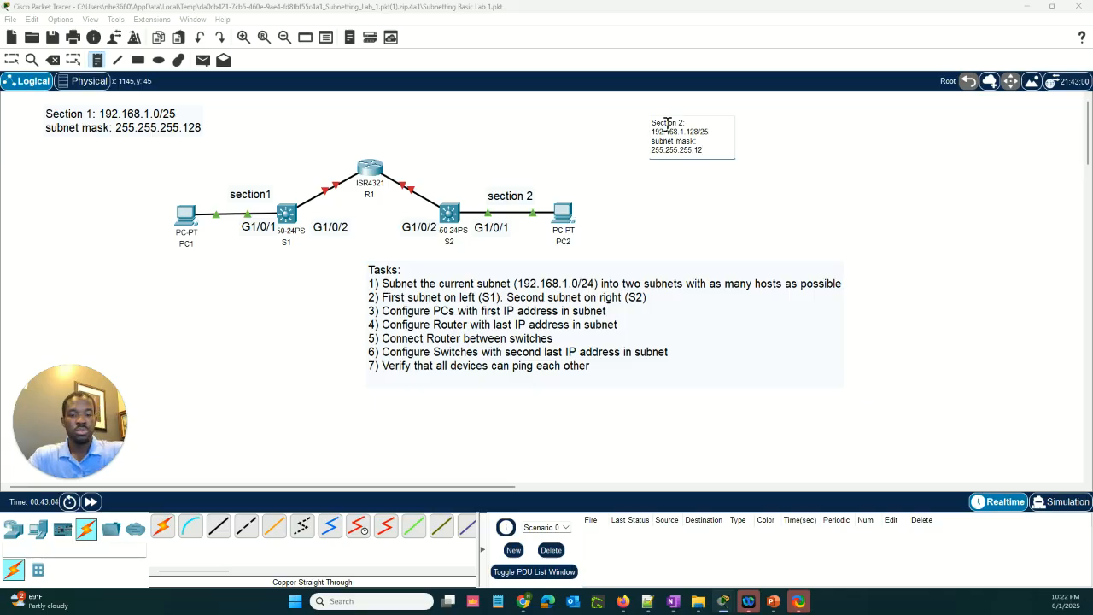
click(744, 184)
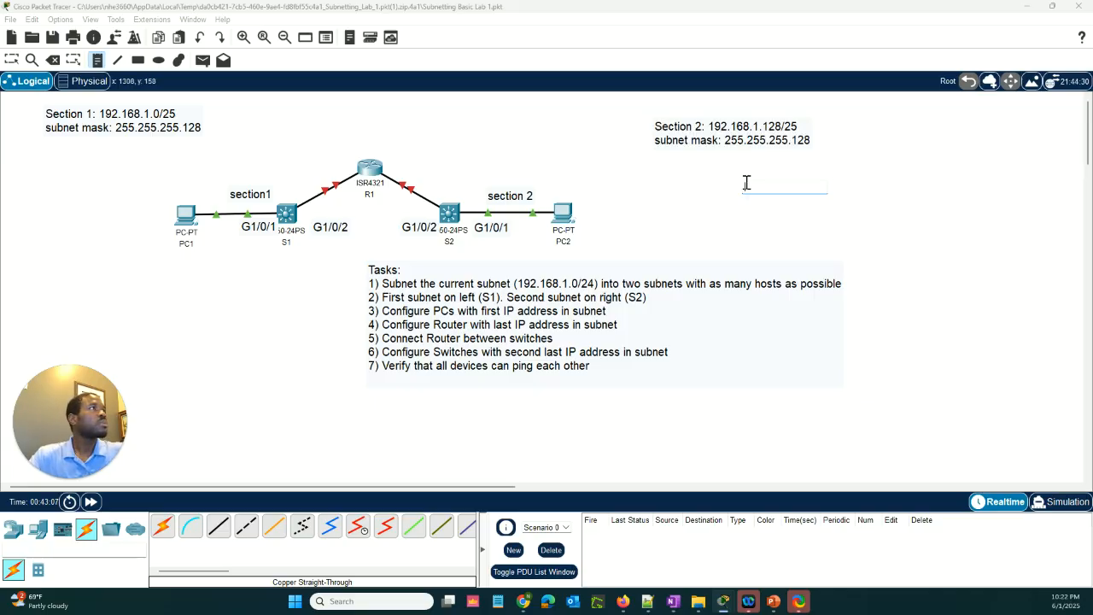
Leave note placement and highlight the network address in the Section 2 note and in the Section 1 note for review
click(802, 128)
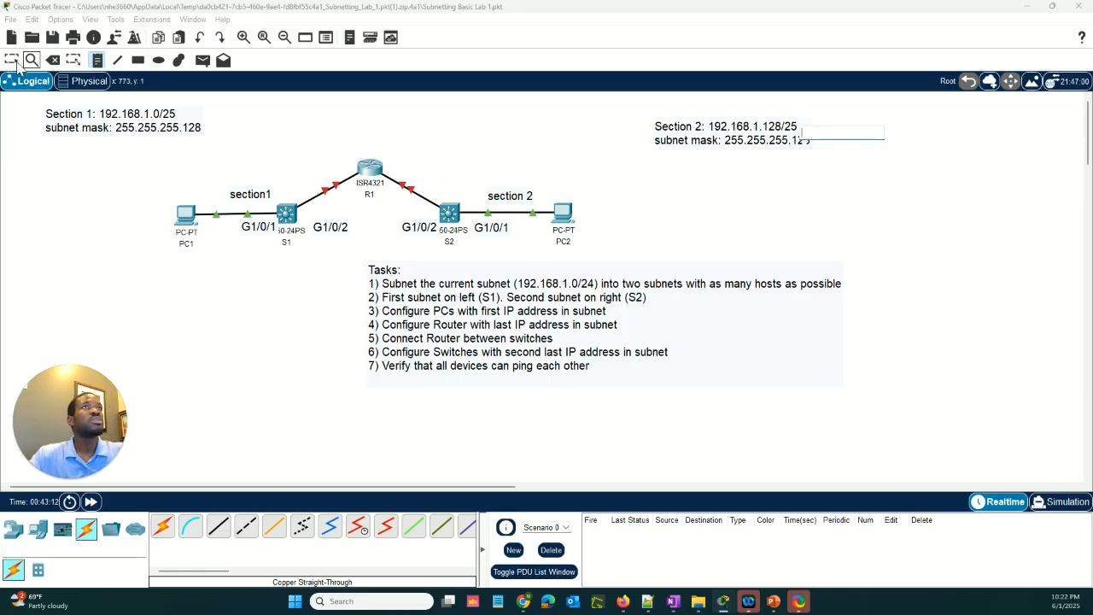
click(12, 59)
double_click(787, 132)
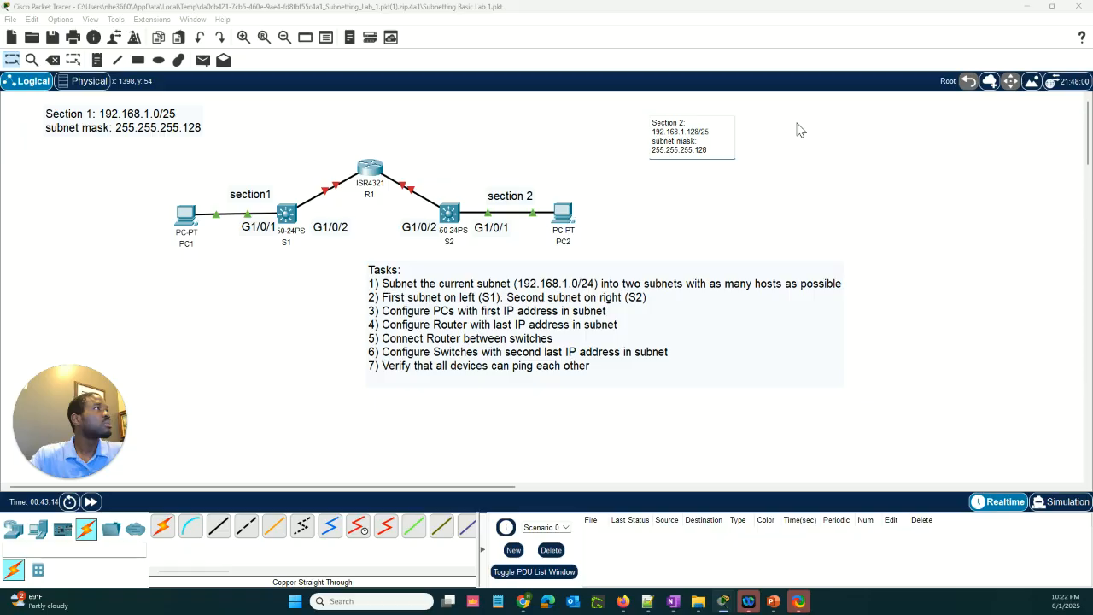
drag(714, 134, 654, 125)
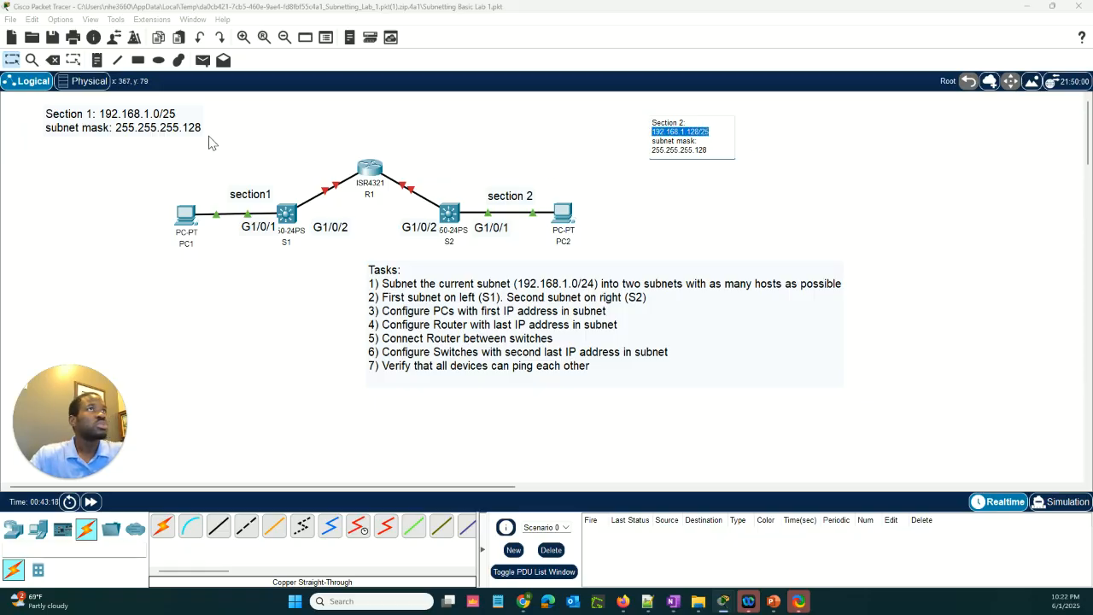
double_click(187, 119)
drag(102, 121, 21, 120)
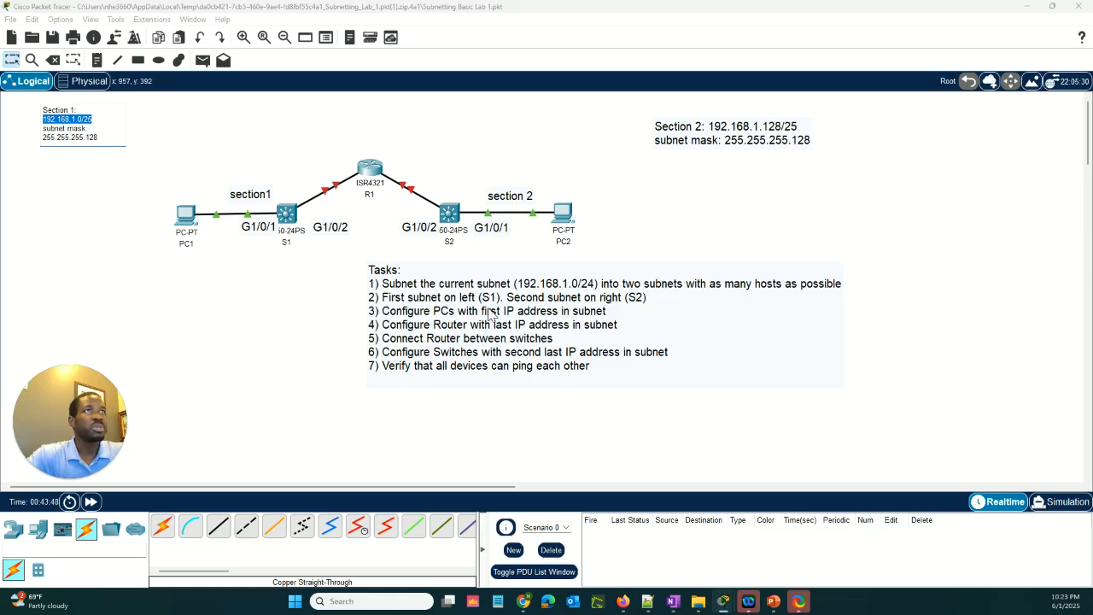
Configure PC1's FastEthernet0 with the static IPv4 address 192.168.1.1 and subnet mask 255.255.255.128
click(189, 221)
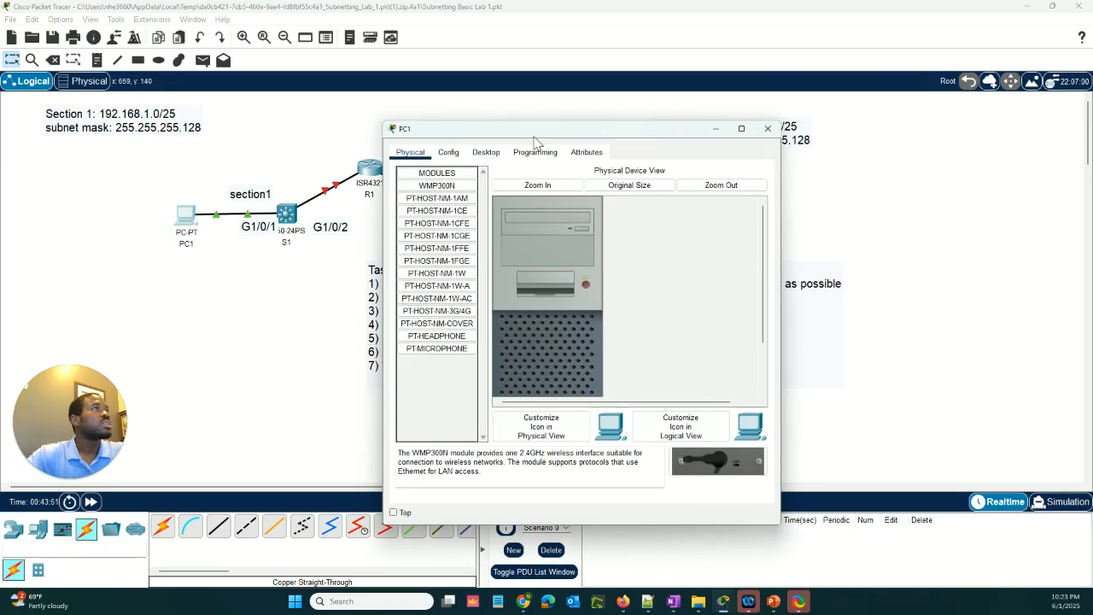
click(451, 157)
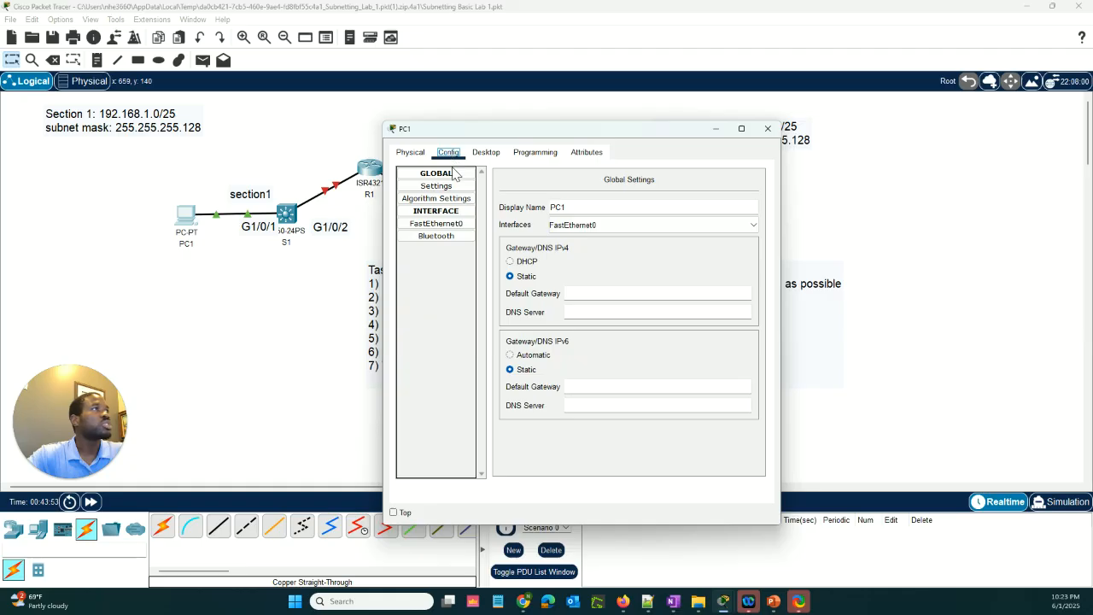
click(445, 225)
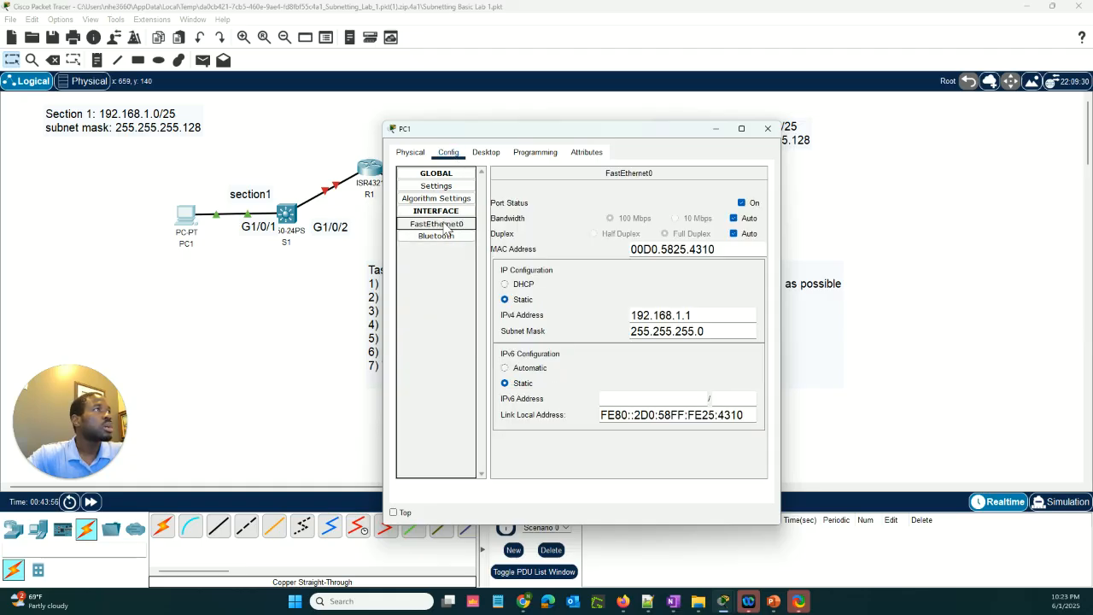
click(696, 315)
drag(593, 133, 745, 120)
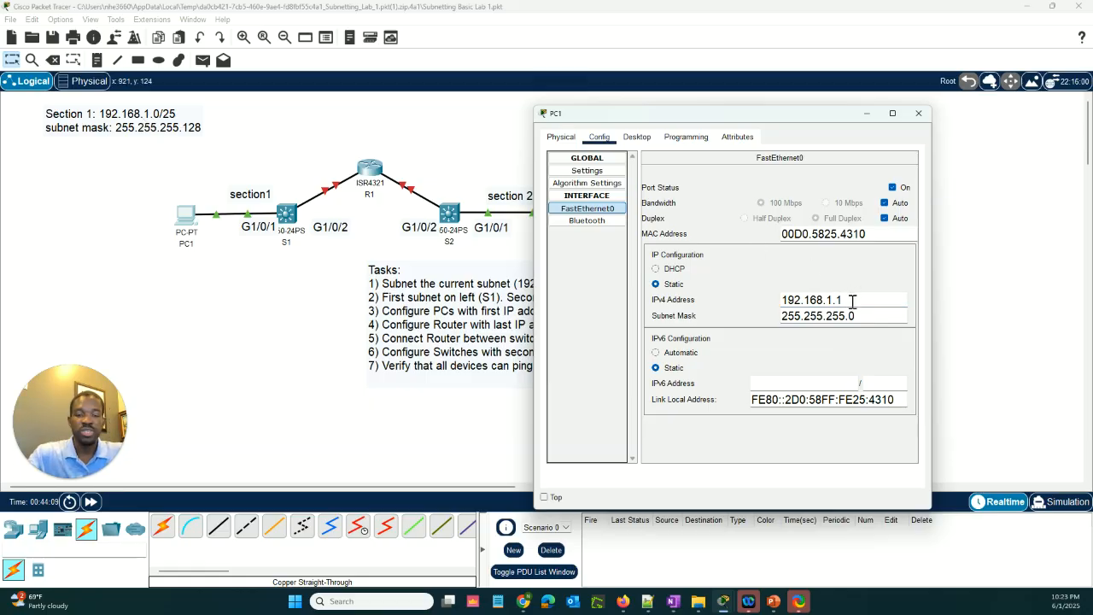
text(2=)
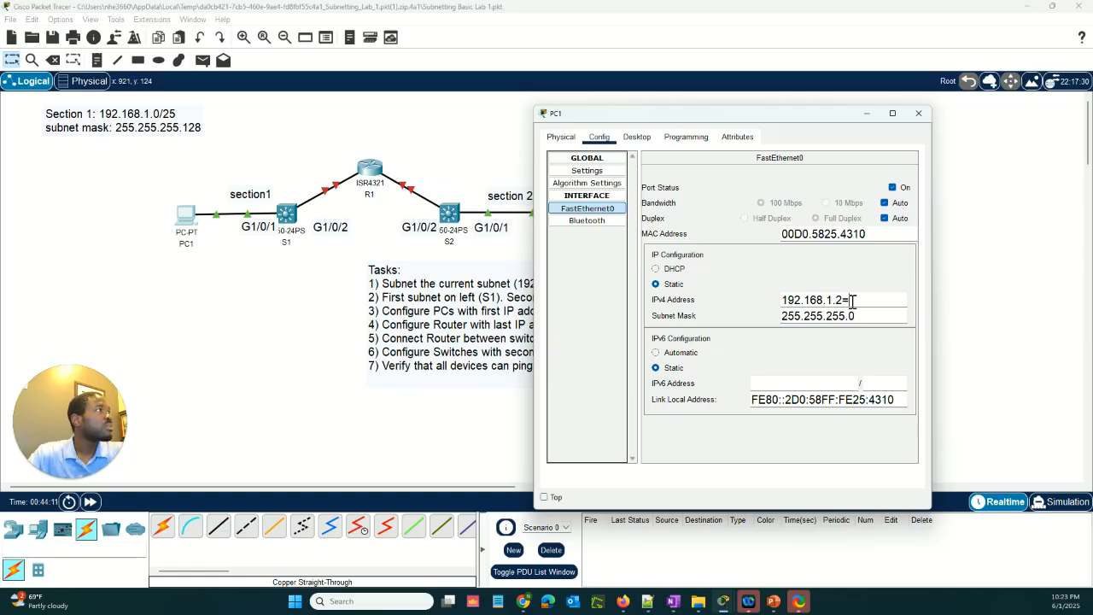
key(BackSpace)
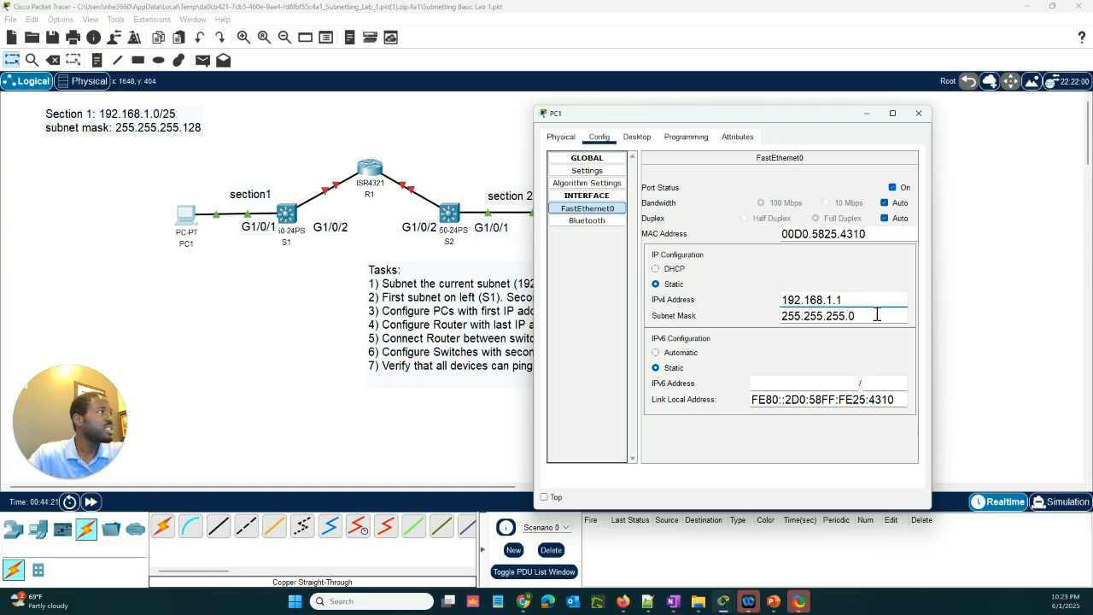
click(868, 315)
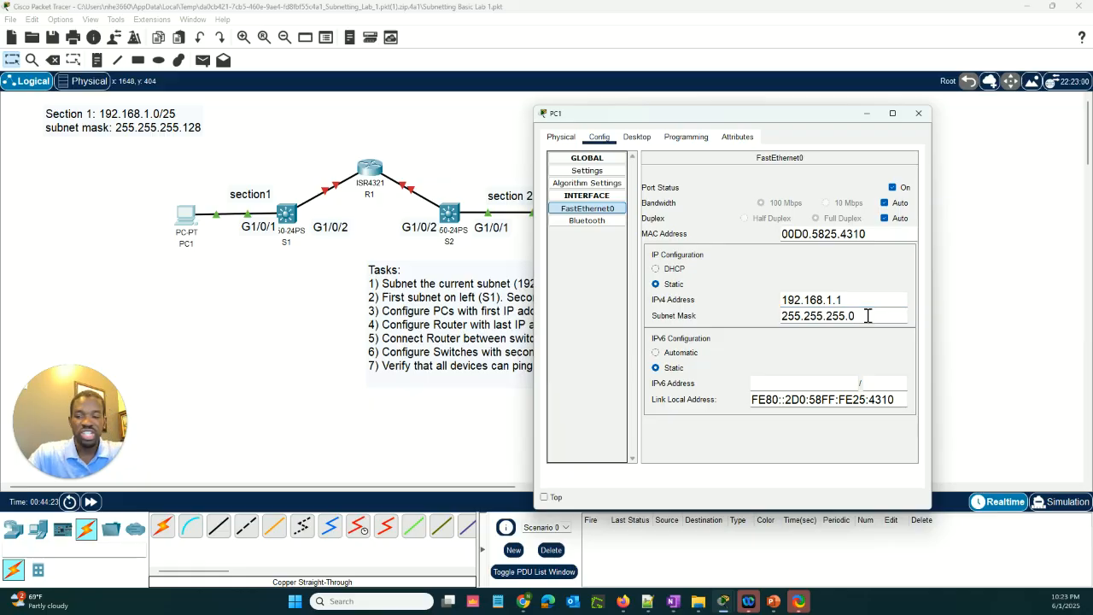
key(BackSpace)
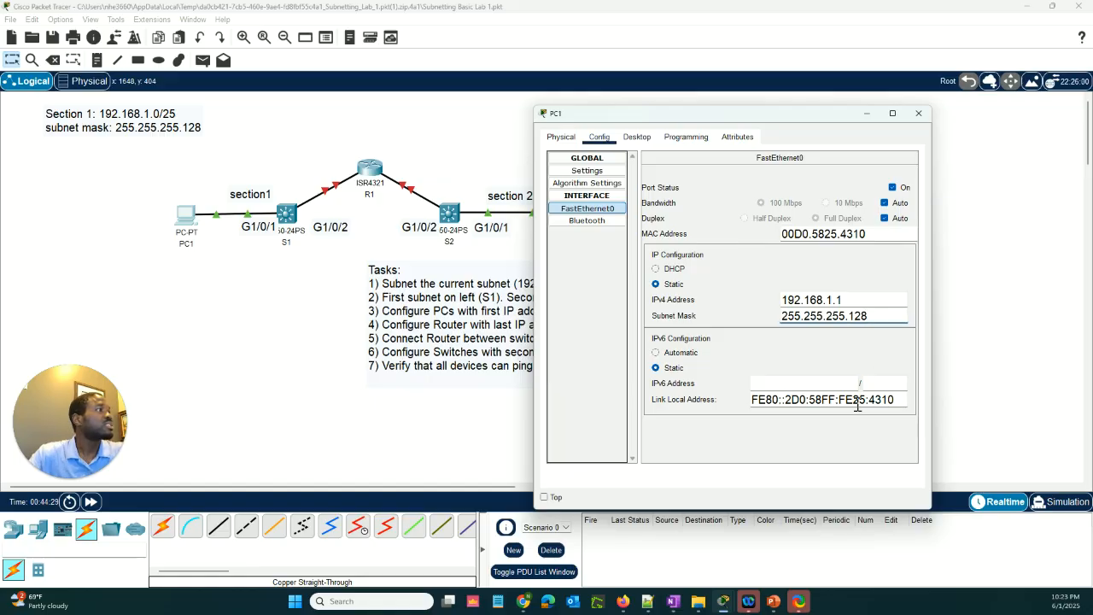
Run ipconfig in PC1's command prompt and check its IPv4 address and subnet mask, then minimize the PC1 window
click(636, 137)
click(808, 180)
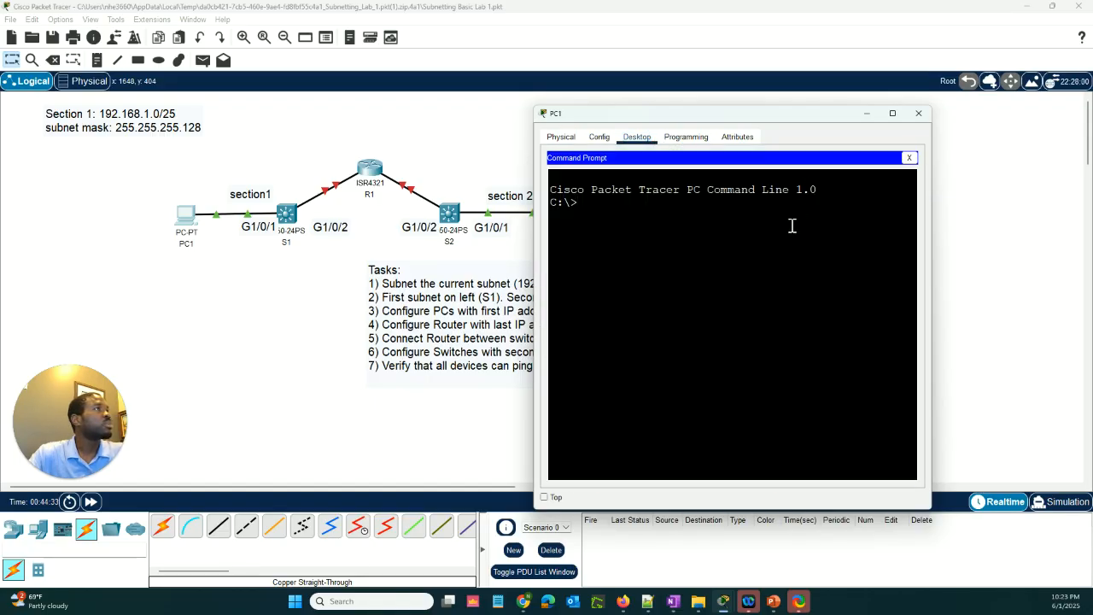
text(ipconfi)
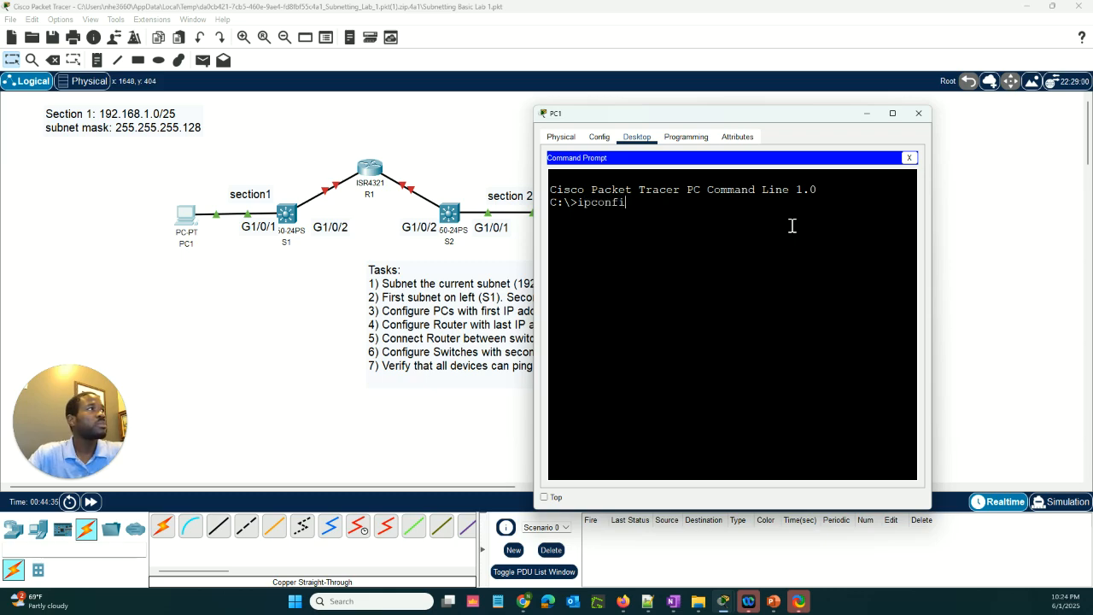
text(g)
key(Return)
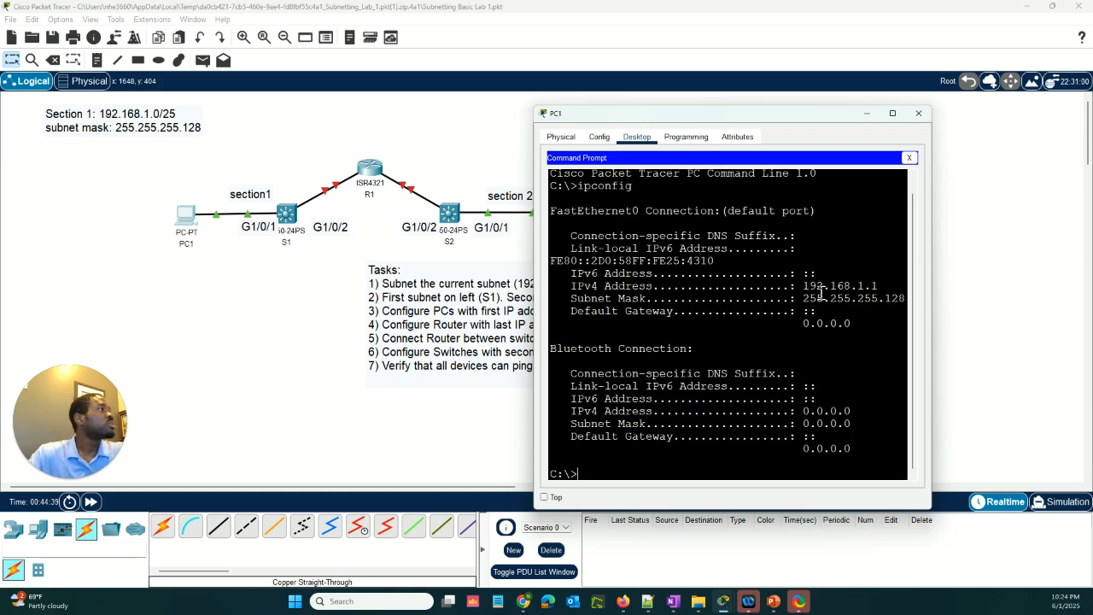
drag(804, 287, 905, 299)
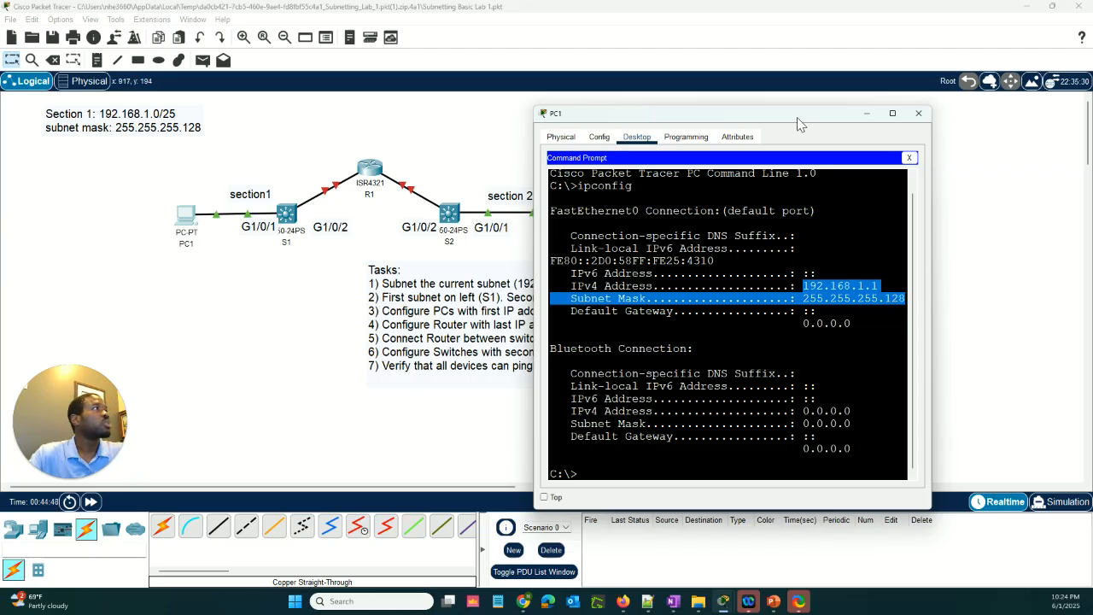
click(867, 113)
Configure PC2's FastEthernet0 with the static IPv4 address 192.168.1.129 and subnet mask 255.255.255.128
click(562, 214)
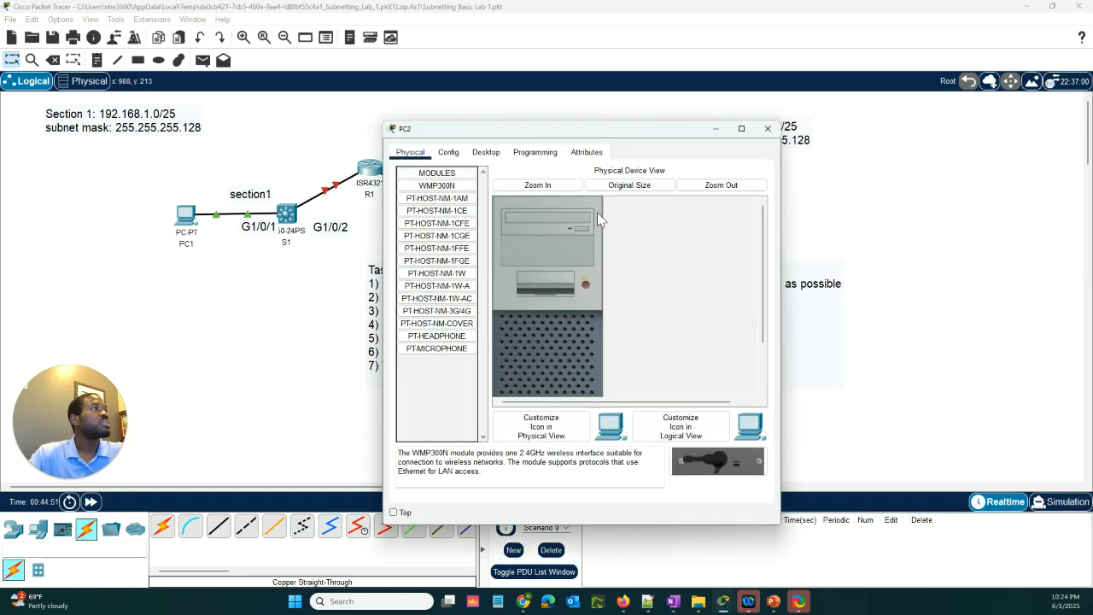
click(453, 154)
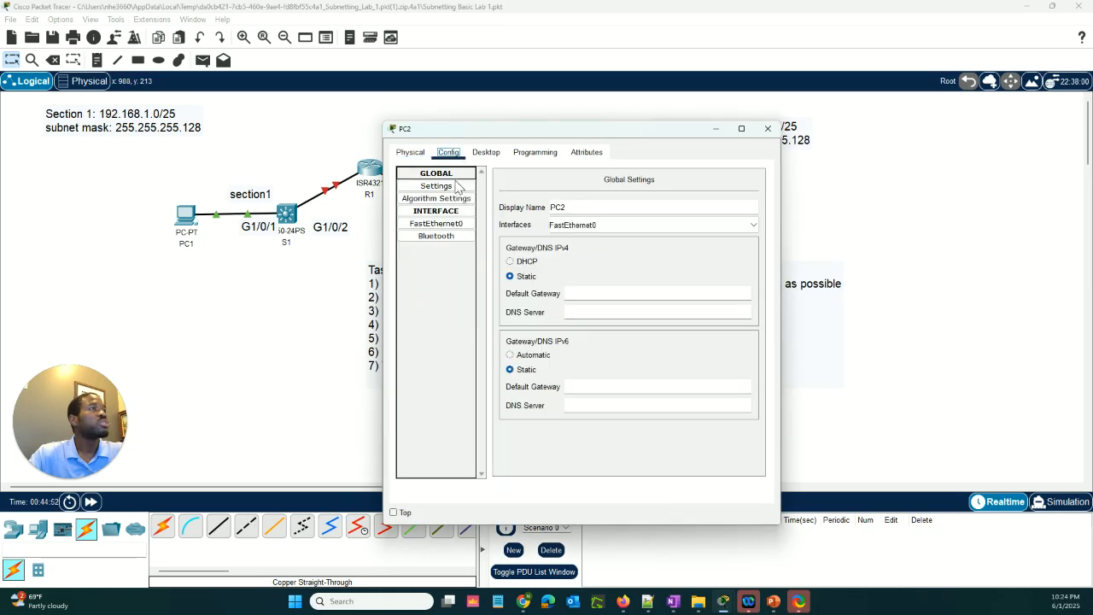
click(450, 227)
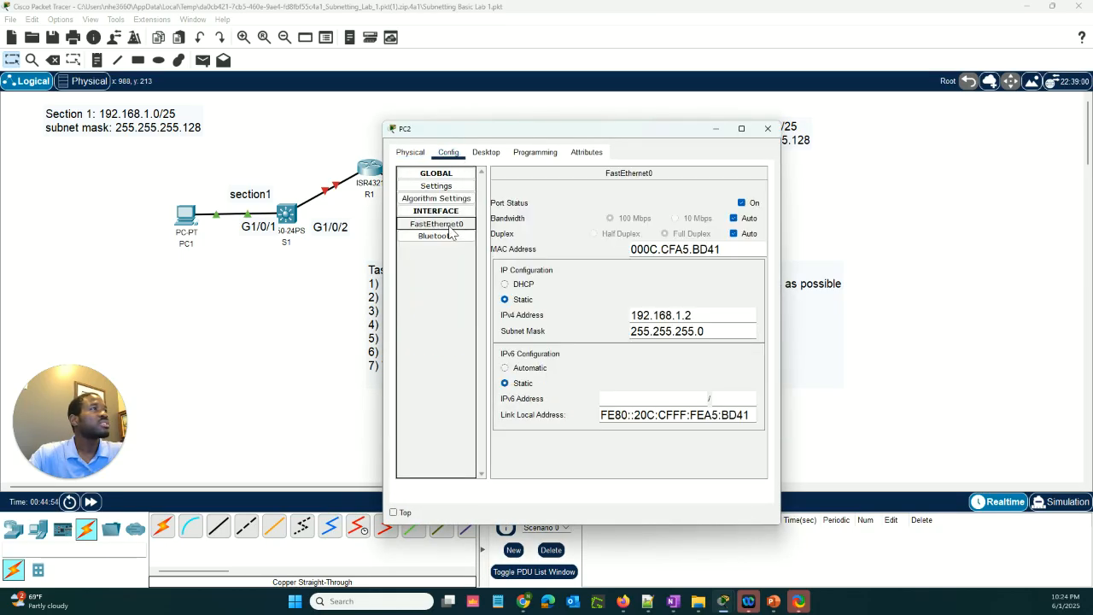
click(712, 317)
drag(626, 129, 849, 185)
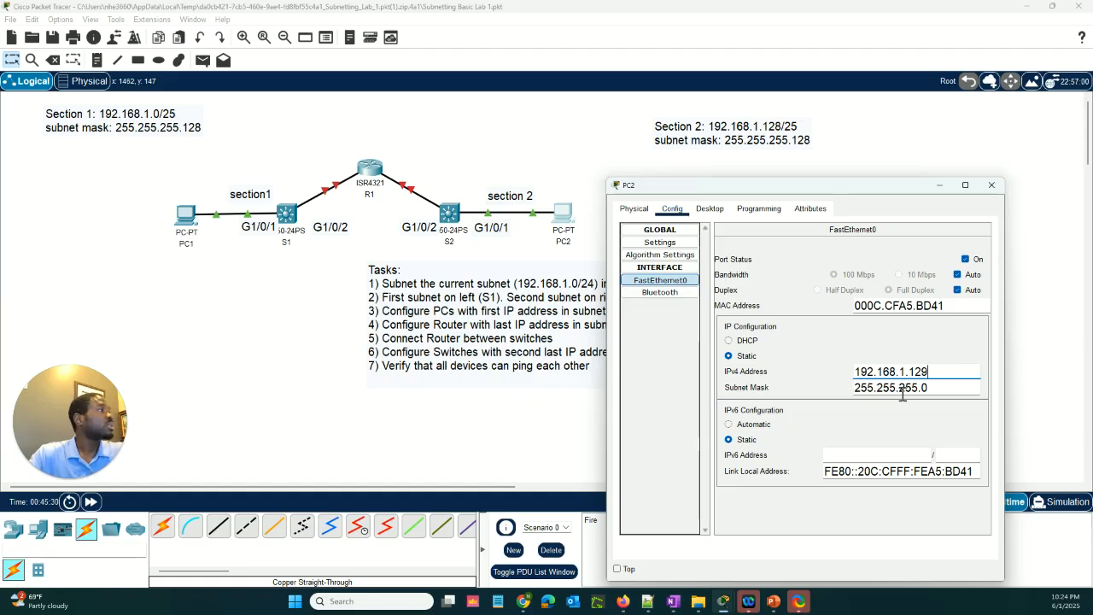
click(954, 390)
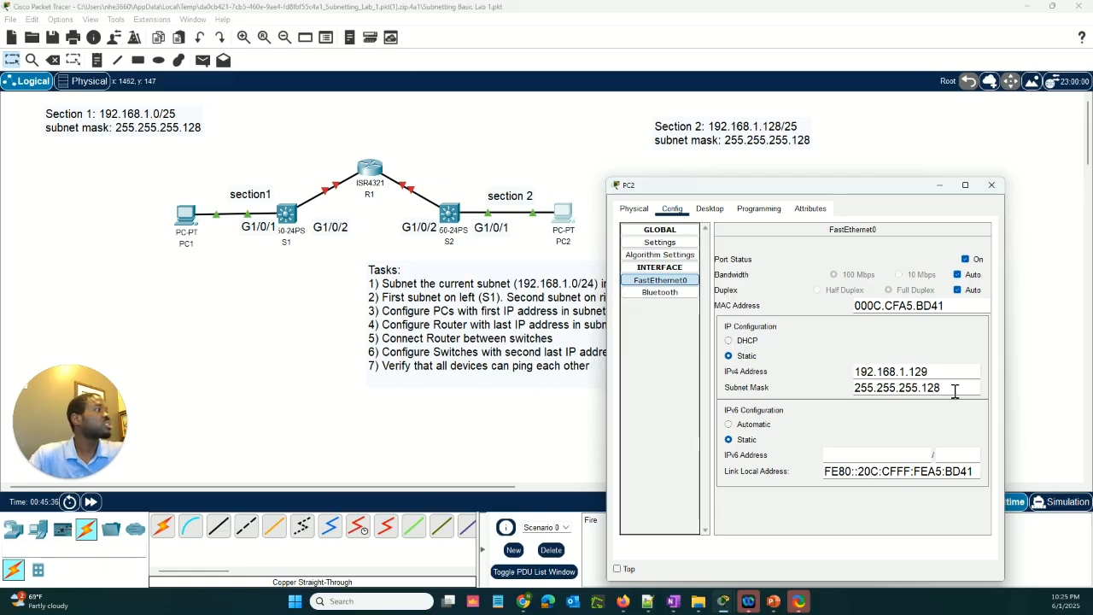
drag(834, 189, 813, 174)
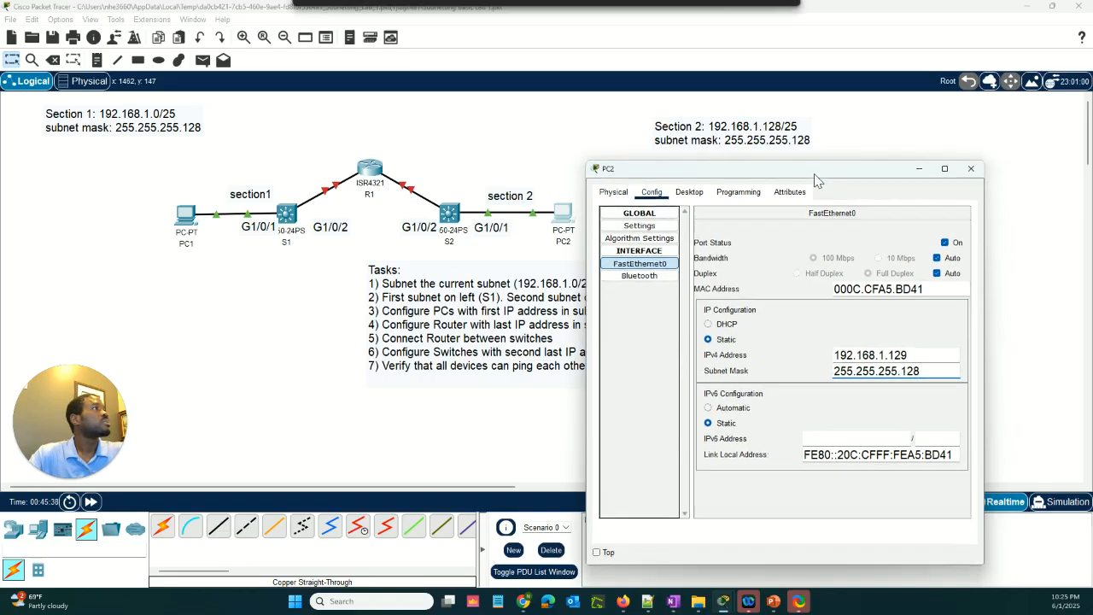
click(971, 170)
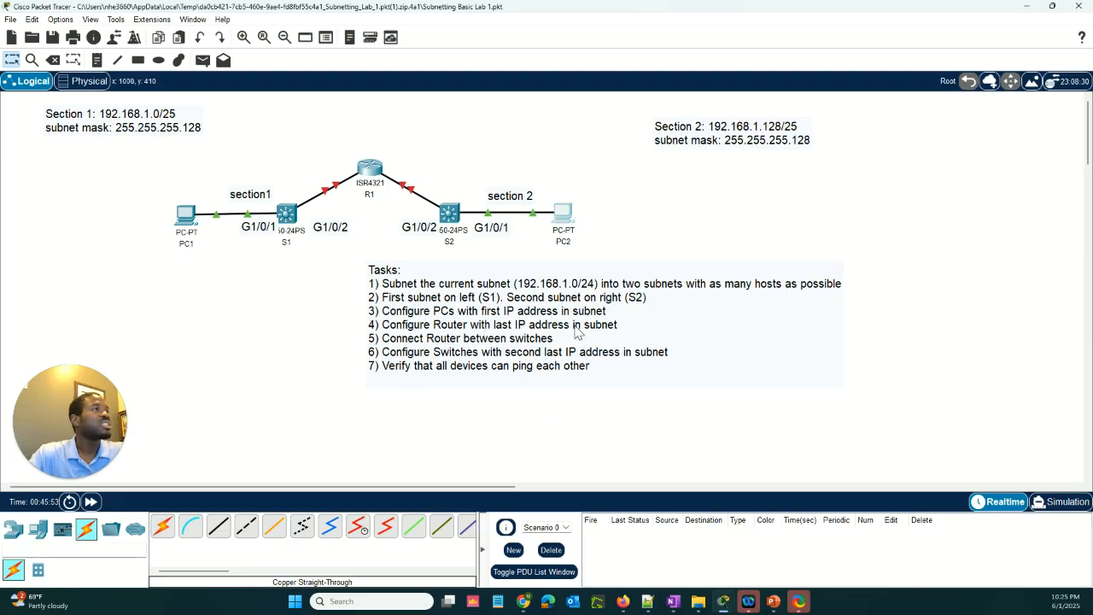
Open R1's command-line interface and enter privileged EXEC mode with en
click(369, 170)
click(478, 154)
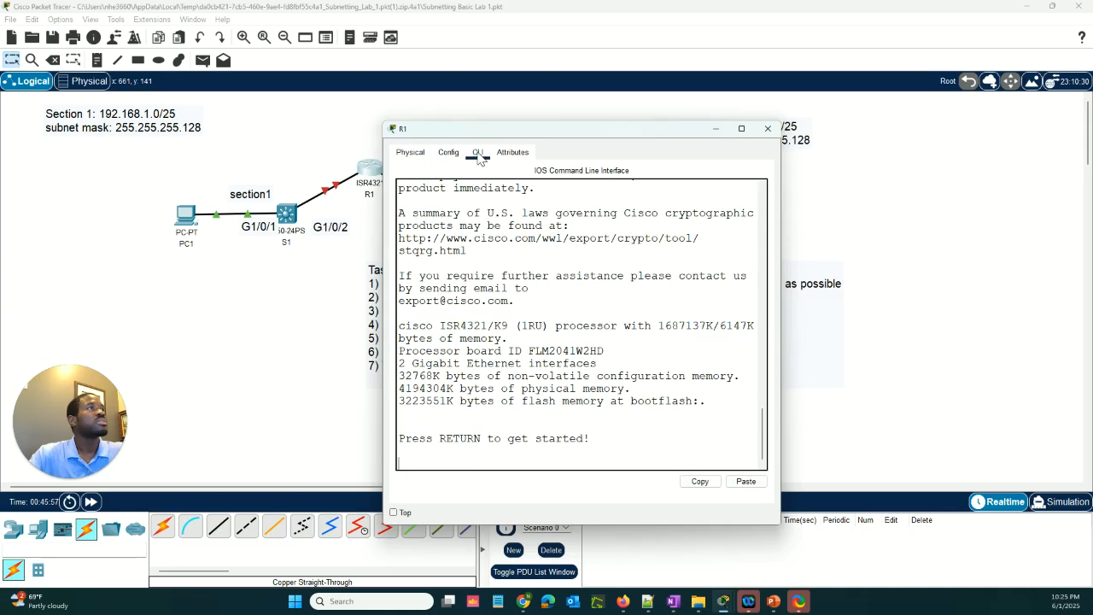
key(Return)
key(Return)
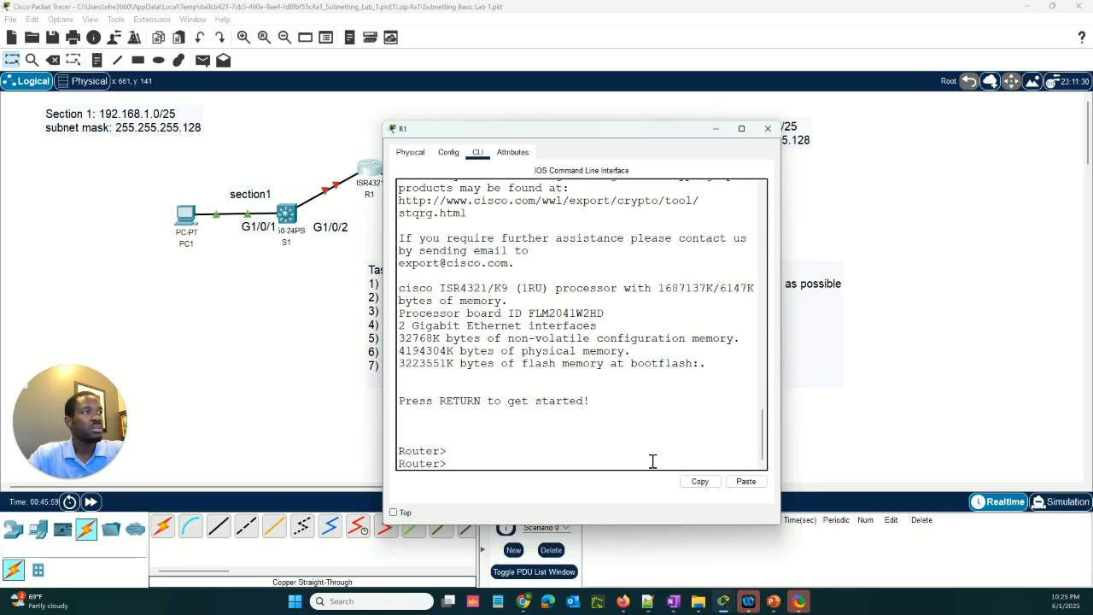
text(en)
key(Return)
key(Return)
key(Return)
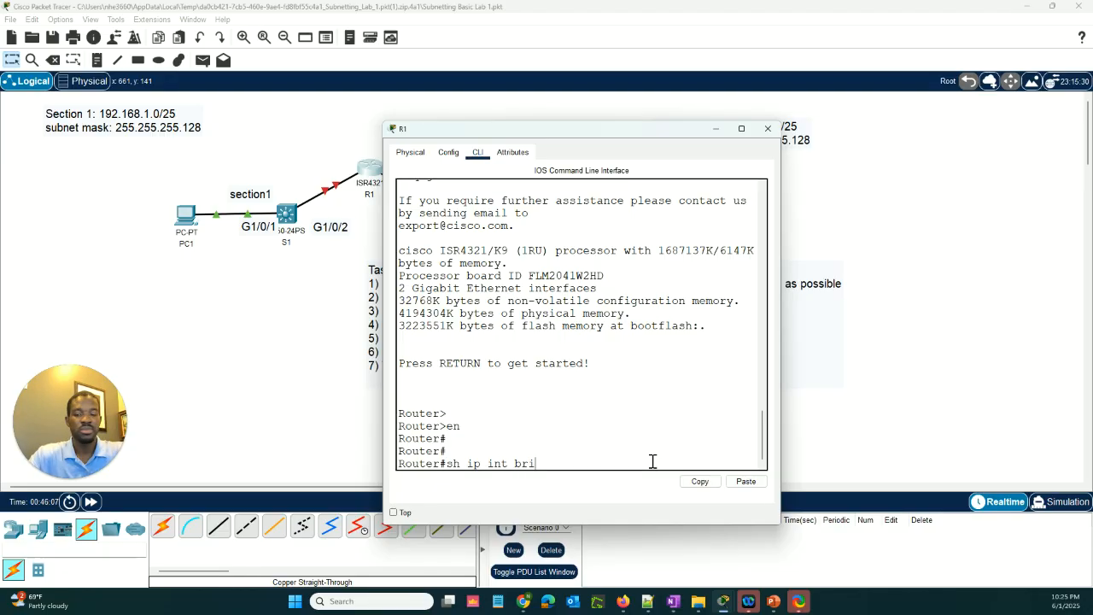
Show R1's interface summary with sh ip int brief and widen the console window to read the table alongside the topology
key(Return)
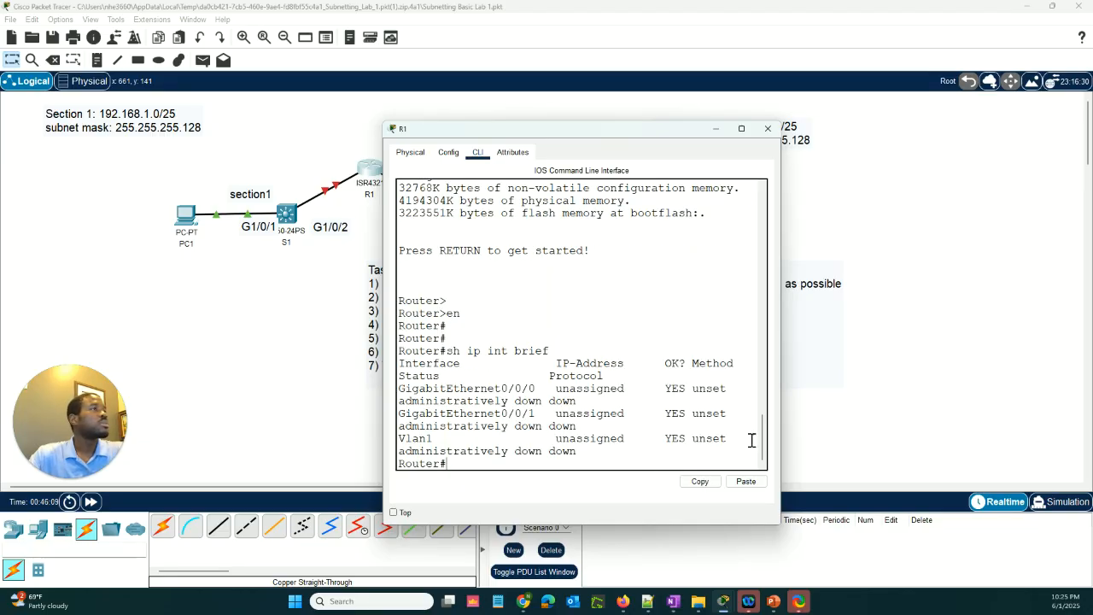
drag(779, 346, 968, 359)
drag(630, 137, 751, 166)
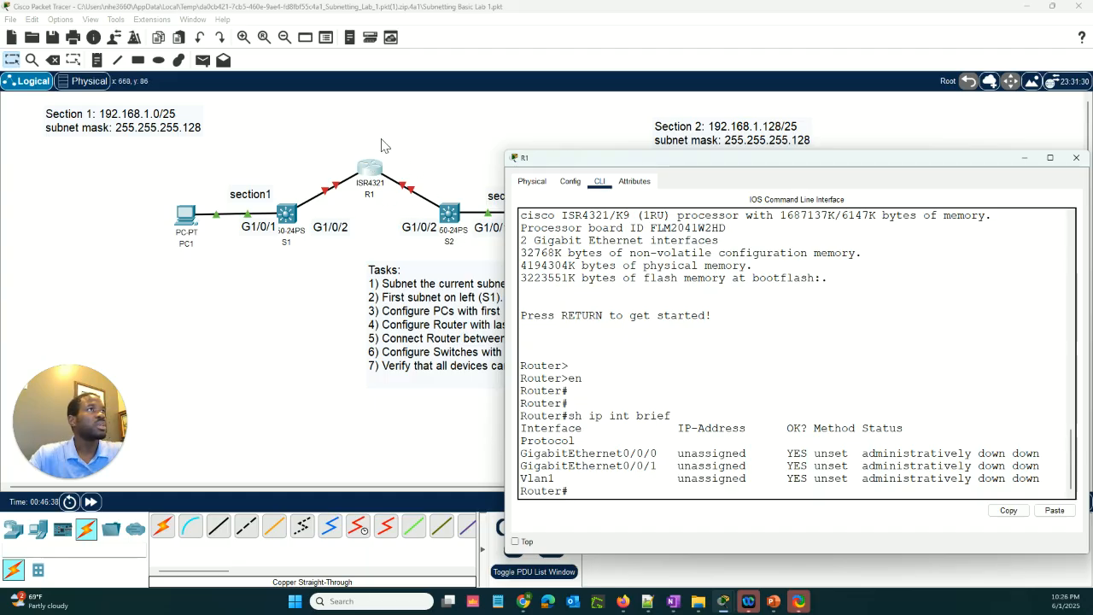
click(383, 146)
mouse_move(372, 175)
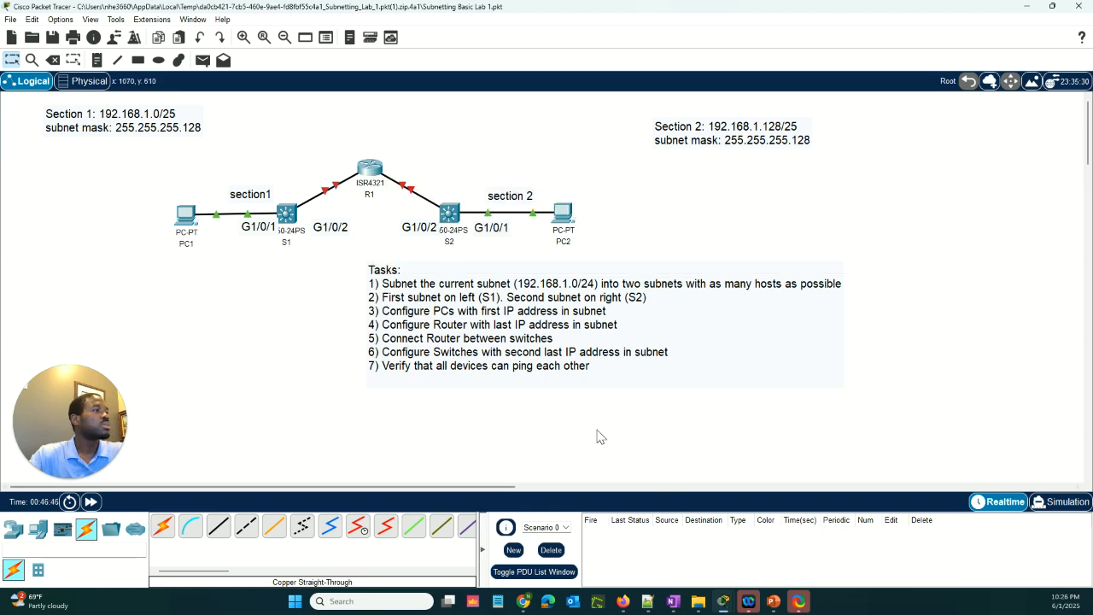
Return to R1's console, enter global configuration mode, and select interface g0/0/0
click(384, 181)
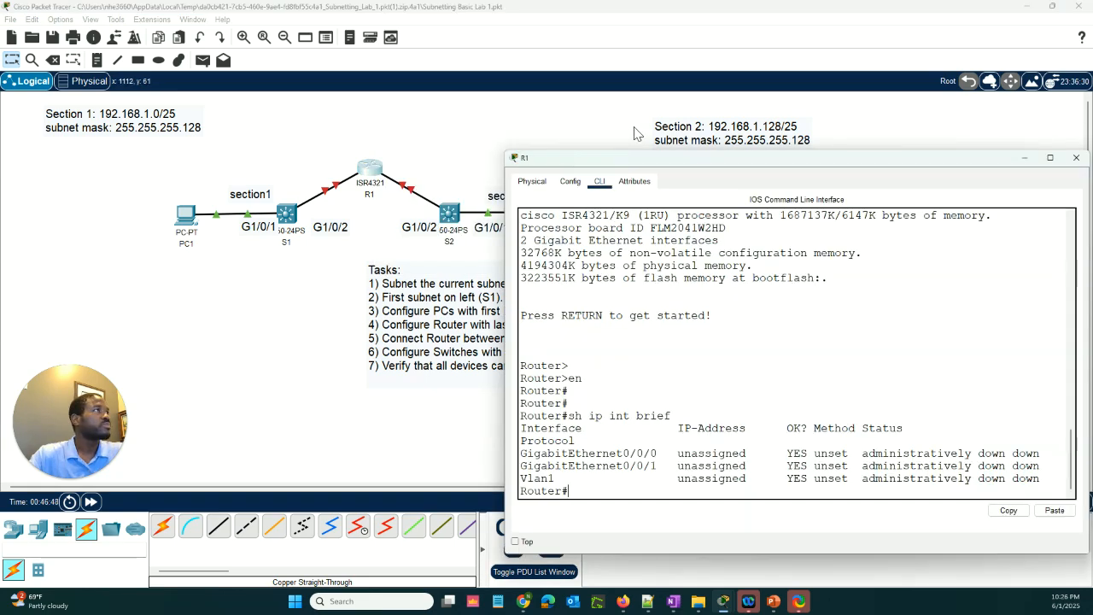
drag(630, 159, 548, 87)
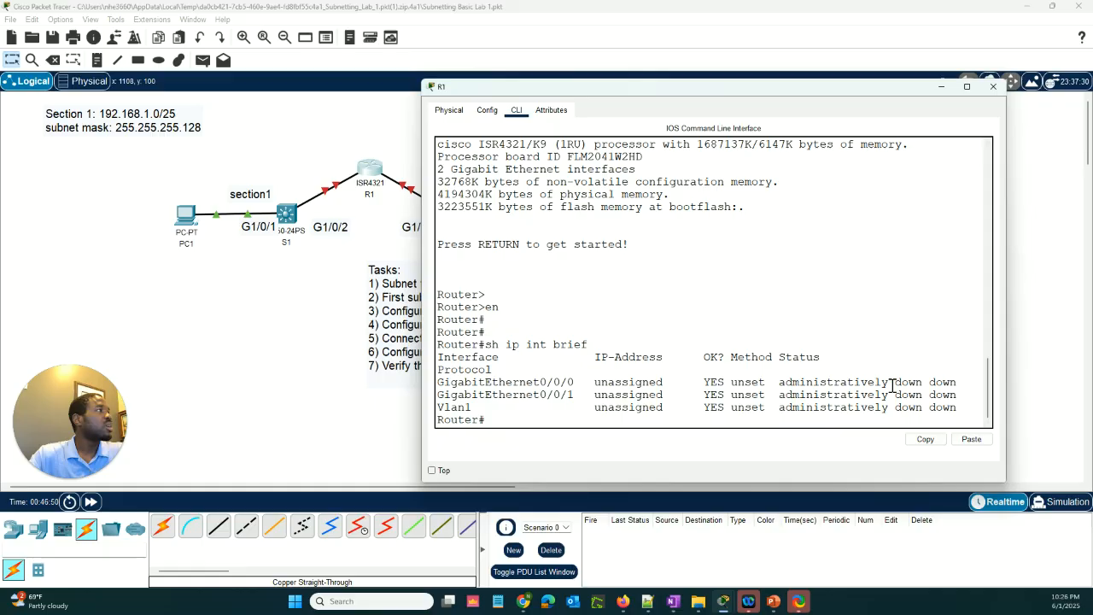
key(Return)
key(Return)
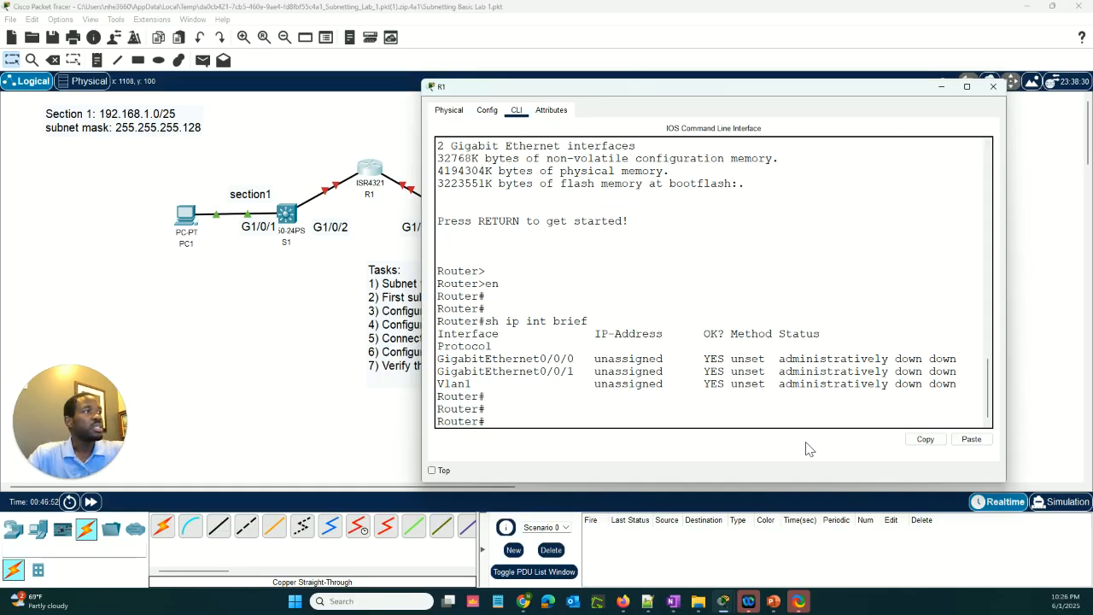
text(conf t)
key(Return)
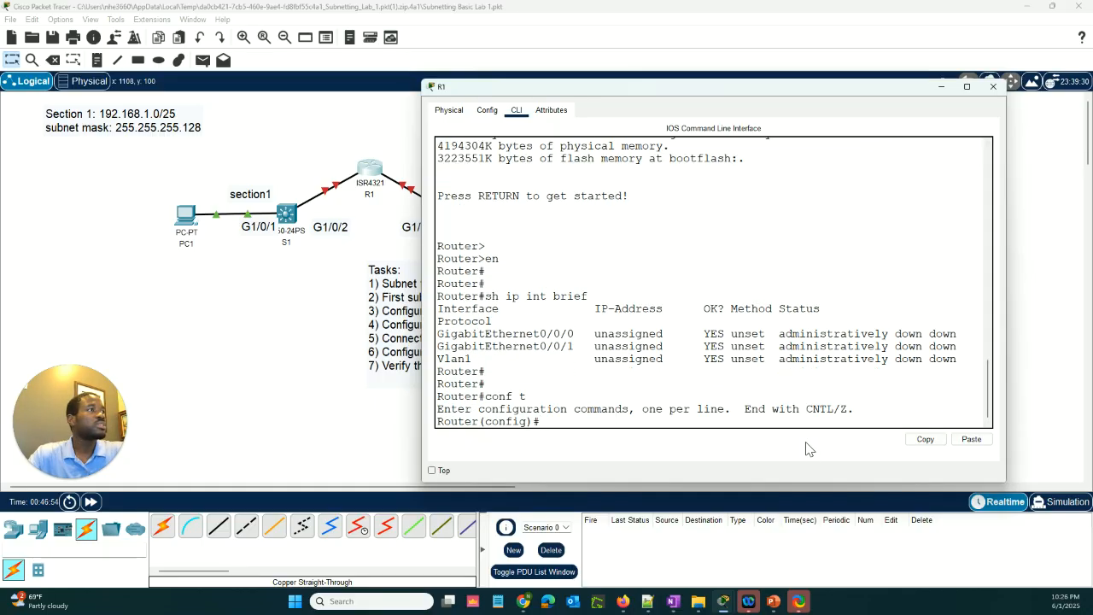
text(int gi)
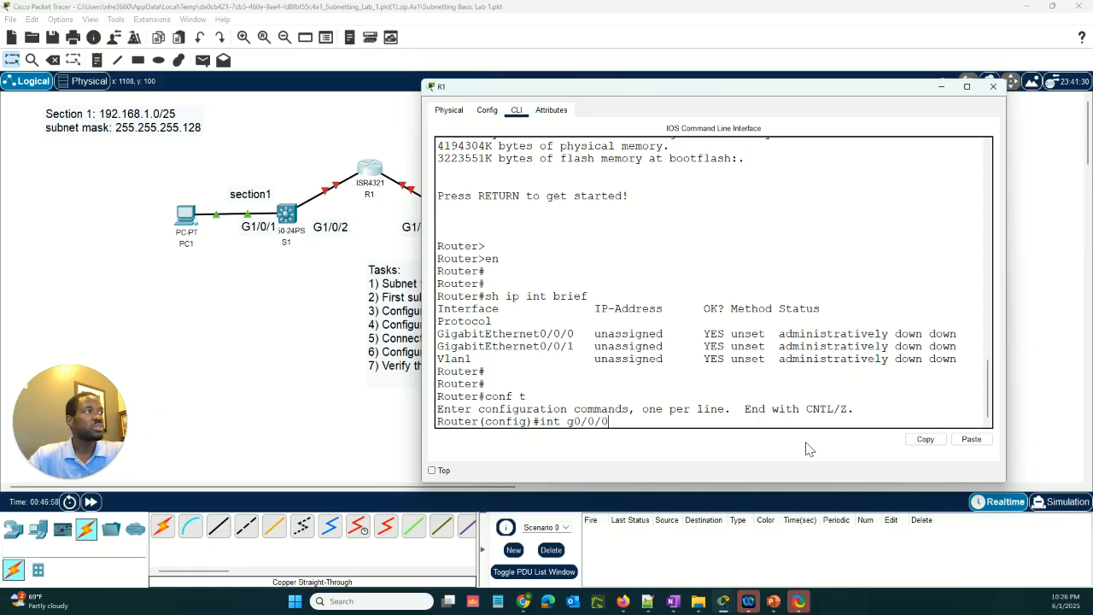
text(/0/0)
key(Return)
key(Return)
key(Return)
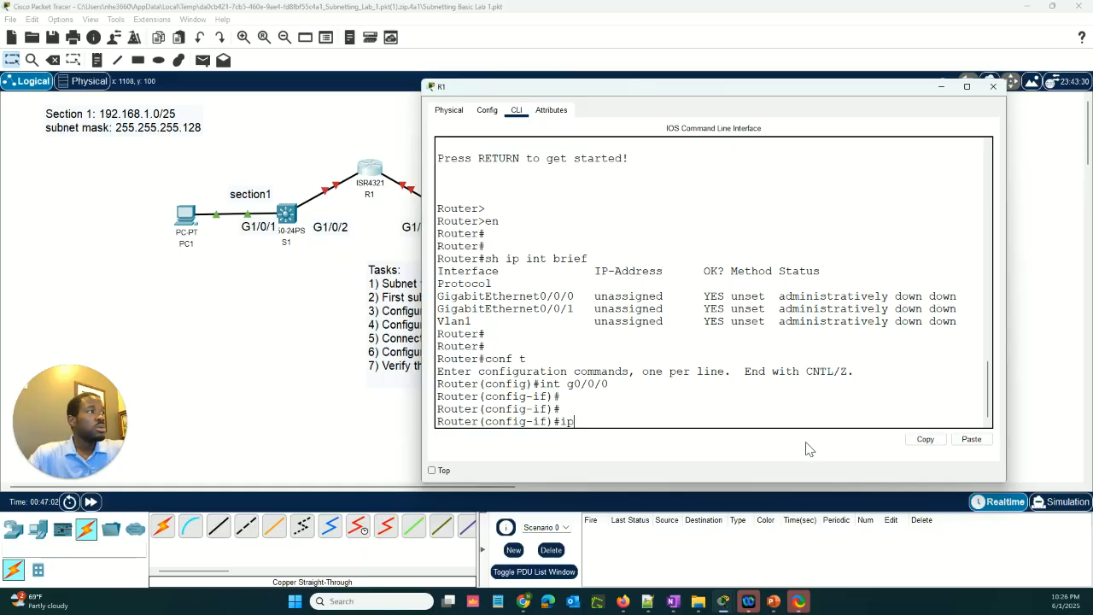
Assign R1's g0/0/0 interface the IP address 192.168.1.126 with subnet mask 255.255.255.128, keeping the task list in view for reference
text(ip add)
key(Tab)
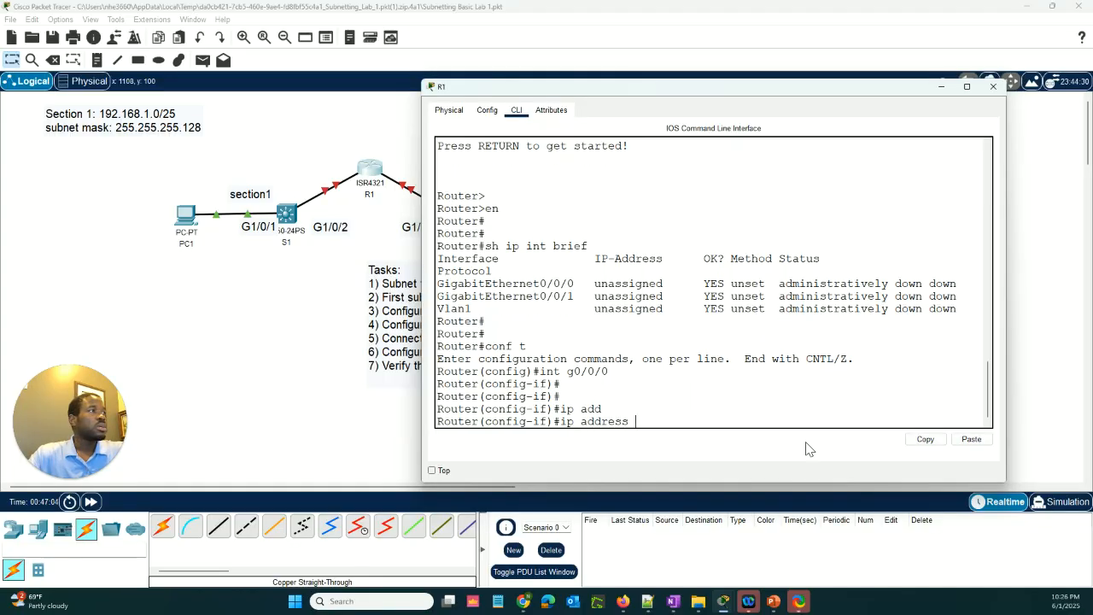
text(192.168.1)
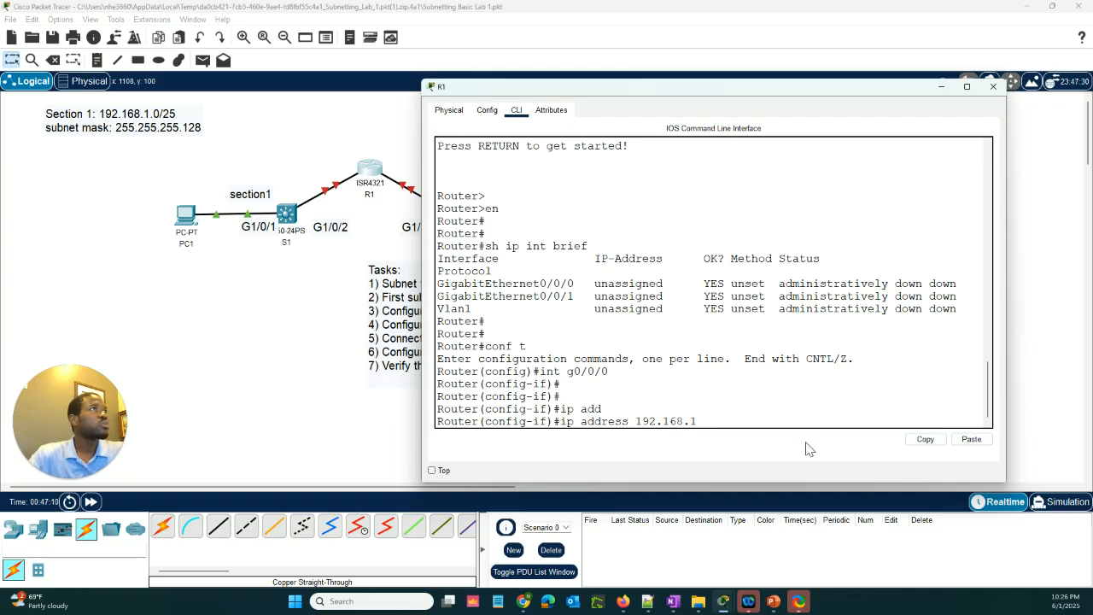
drag(611, 89, 544, 363)
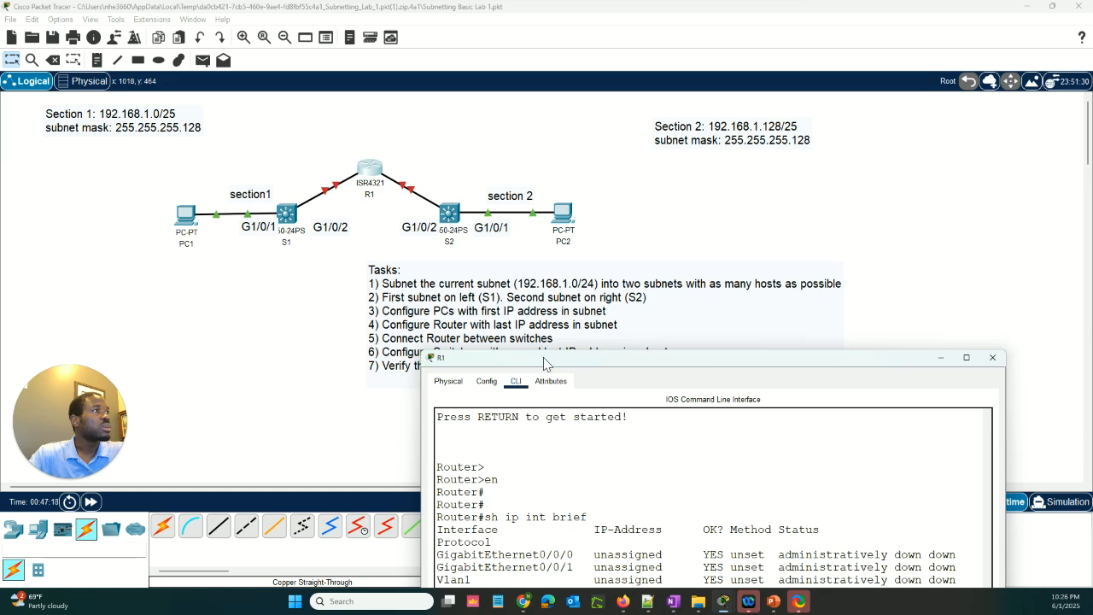
drag(543, 358, 542, 352)
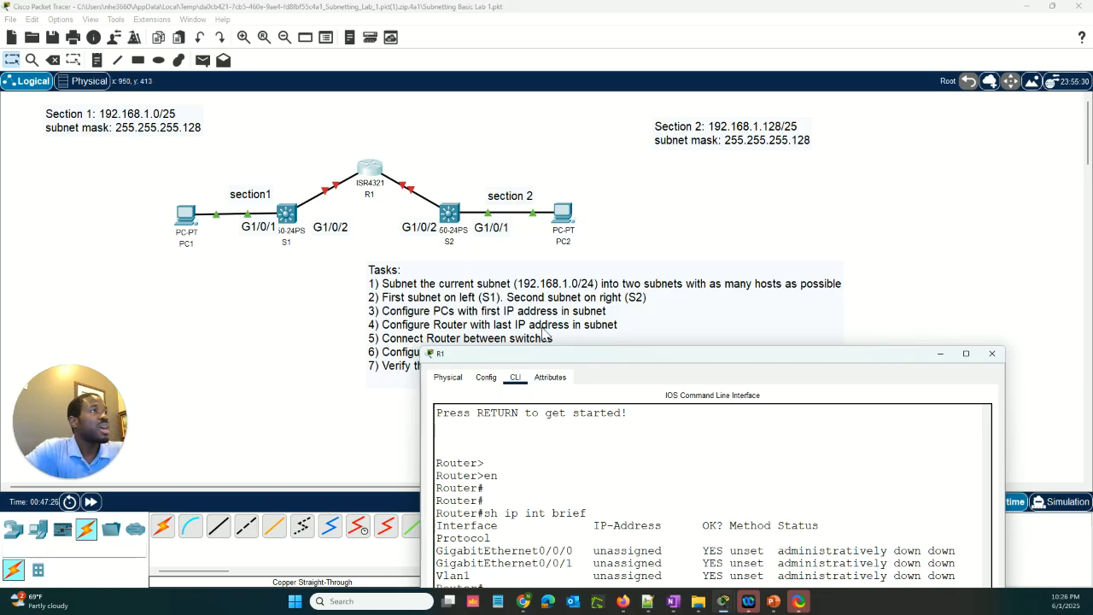
drag(568, 355, 531, 359)
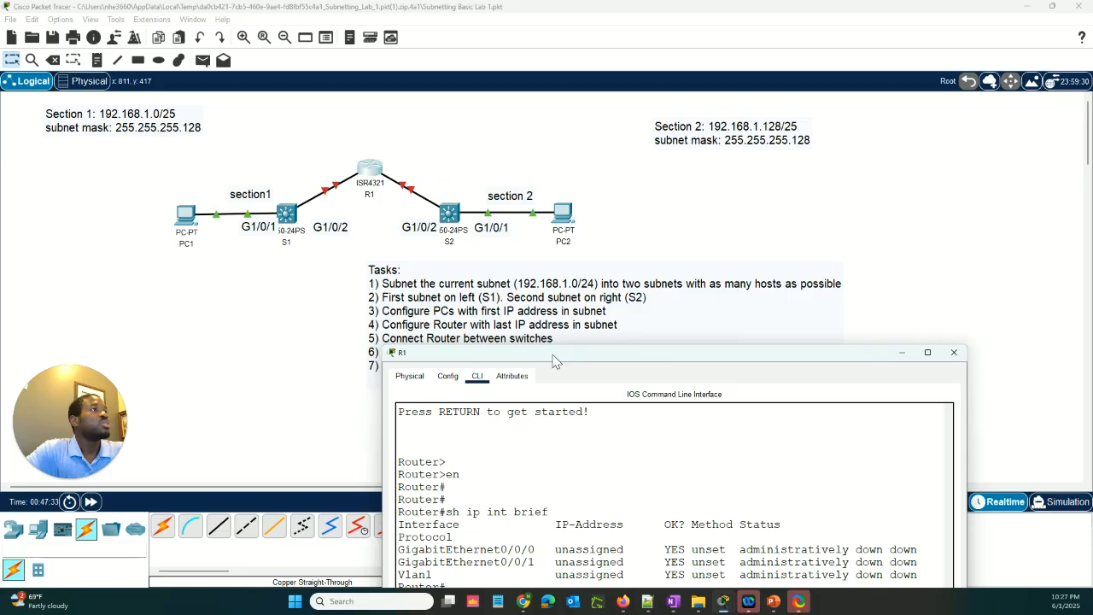
drag(552, 351, 571, 329)
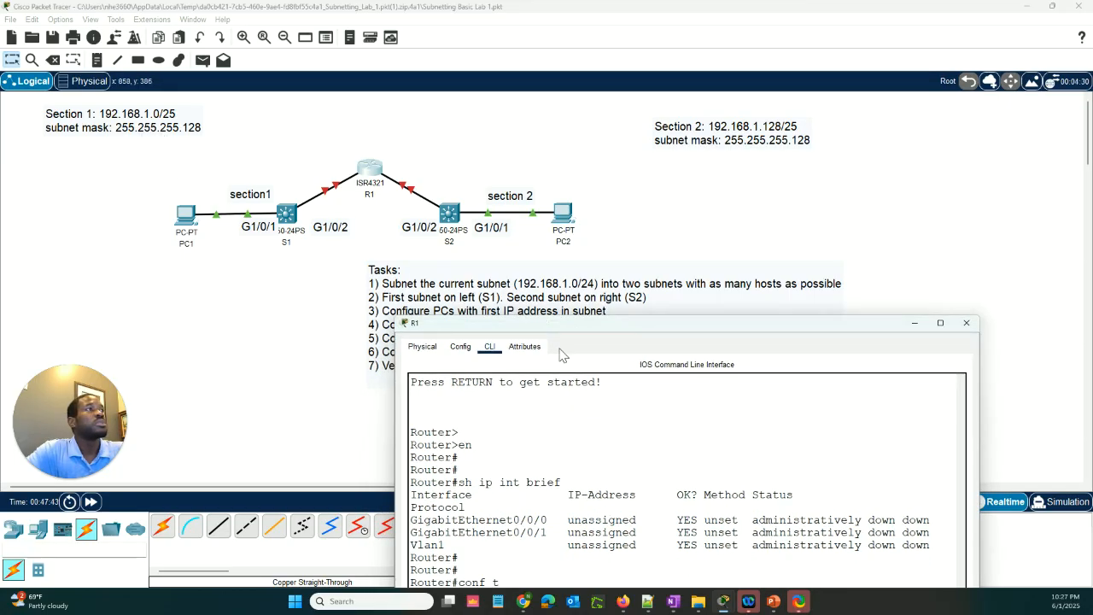
drag(576, 326, 579, 189)
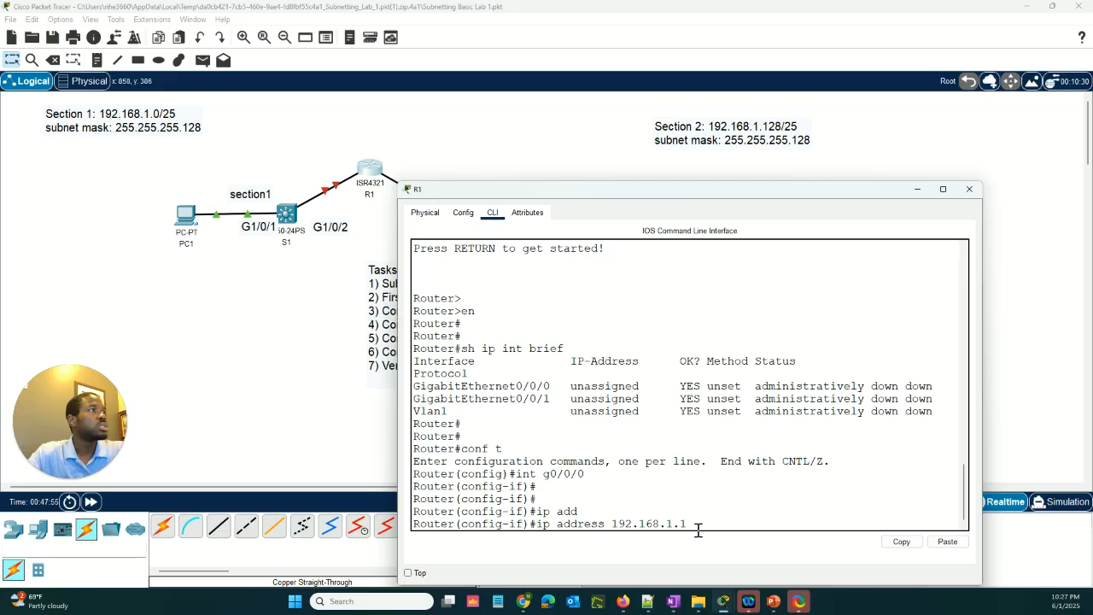
mouse_move(655, 201)
mouse_down()
mouse_move(690, 275)
mouse_move(695, 366)
mouse_move(645, 212)
mouse_move(653, 187)
mouse_up()
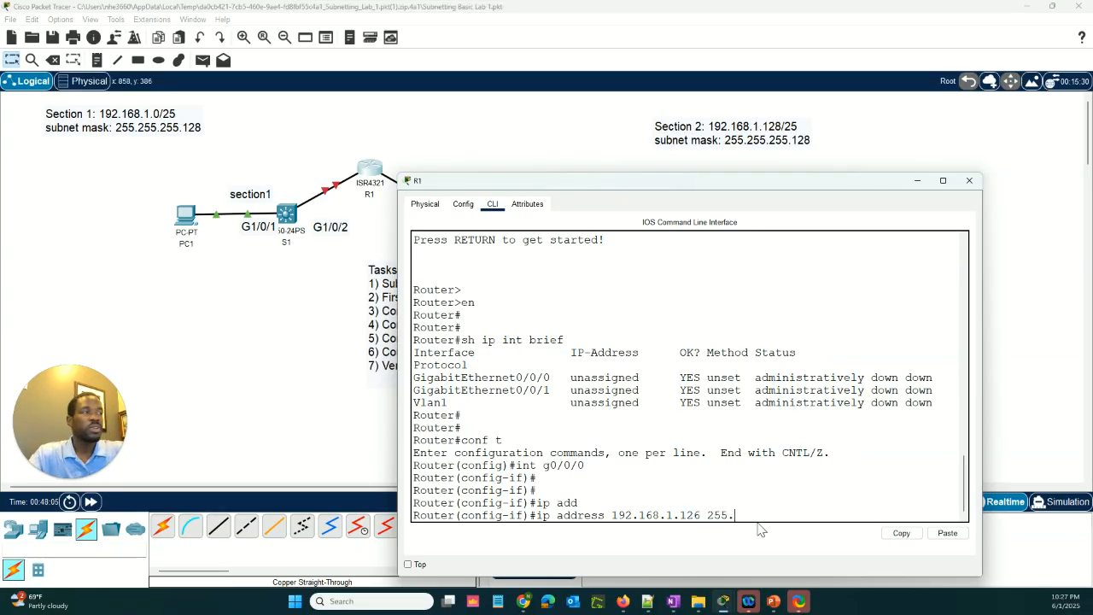
text(255.255.128)
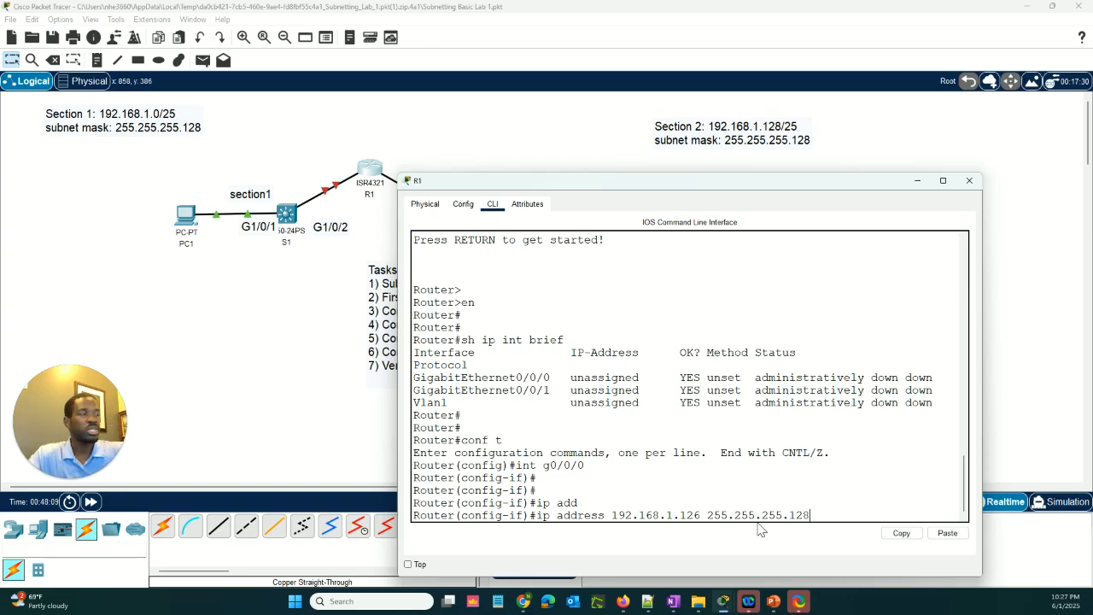
key(Return)
key(Return)
key(Return)
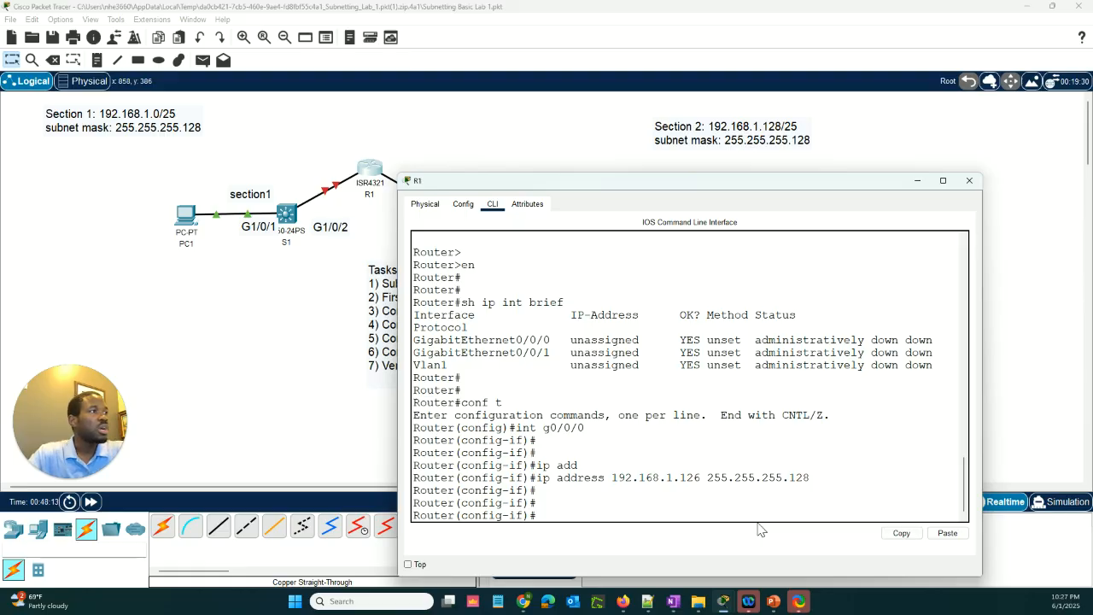
Enable R1's g0/0/0 interface with no shut and leave configuration mode with end
text(no sh)
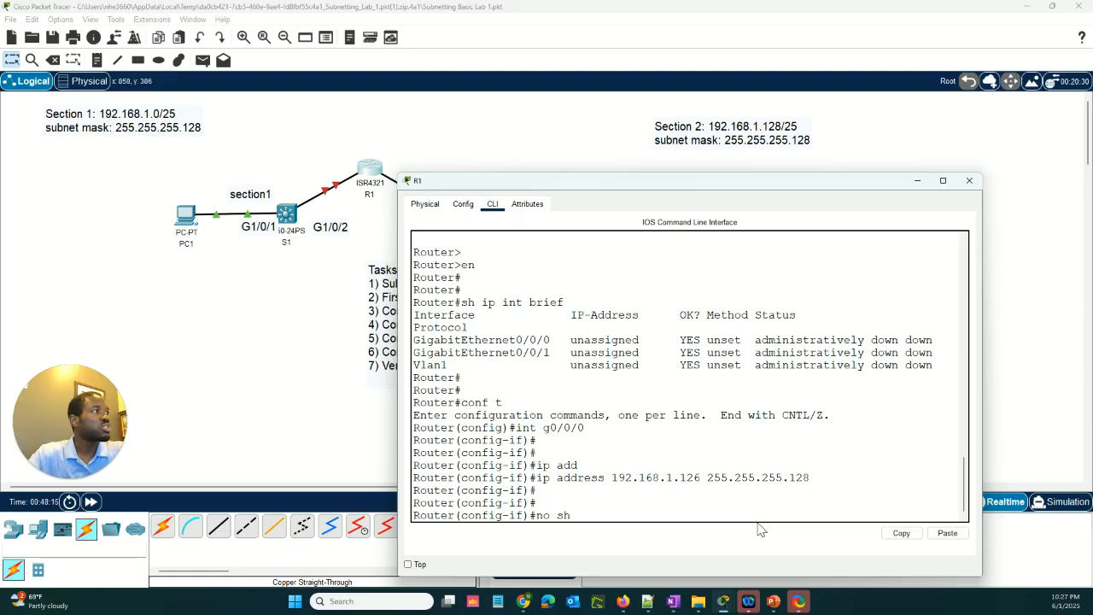
text(ut)
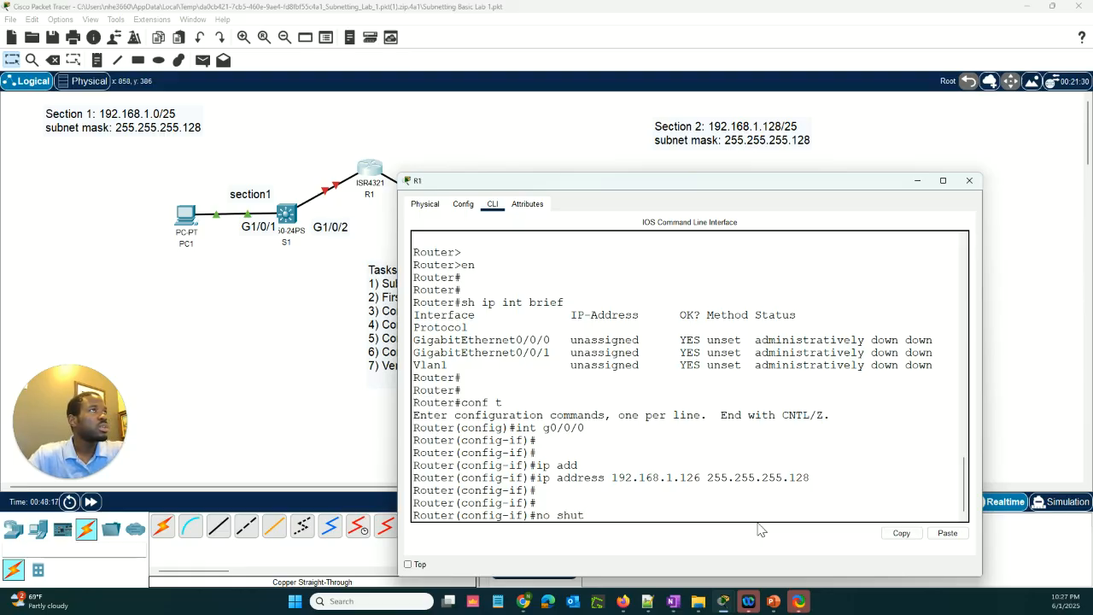
key(Return)
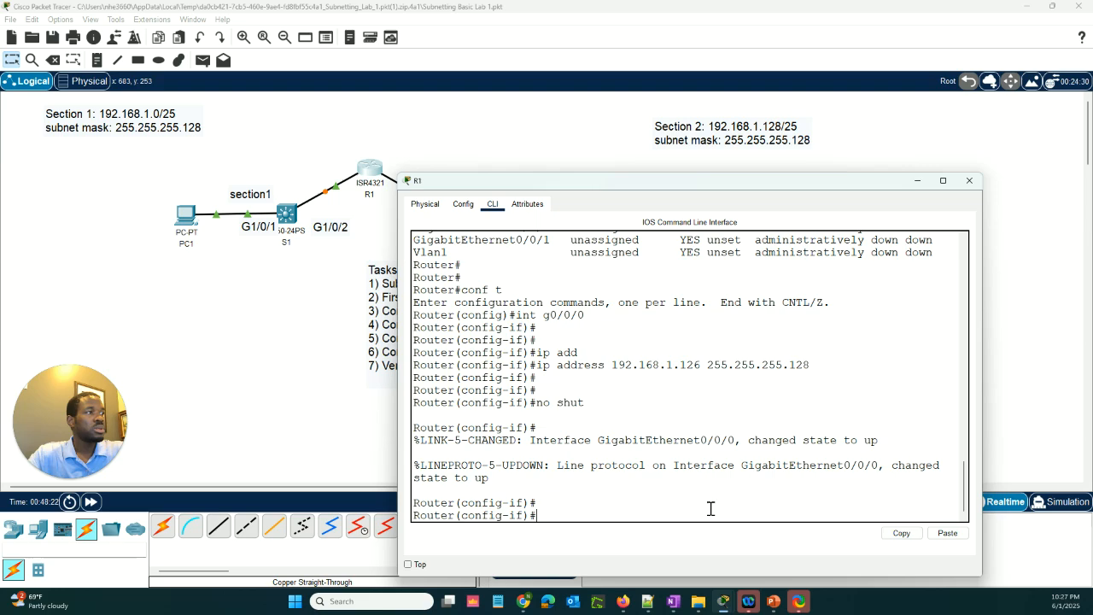
text(end)
key(Return)
key(Return)
key(Return)
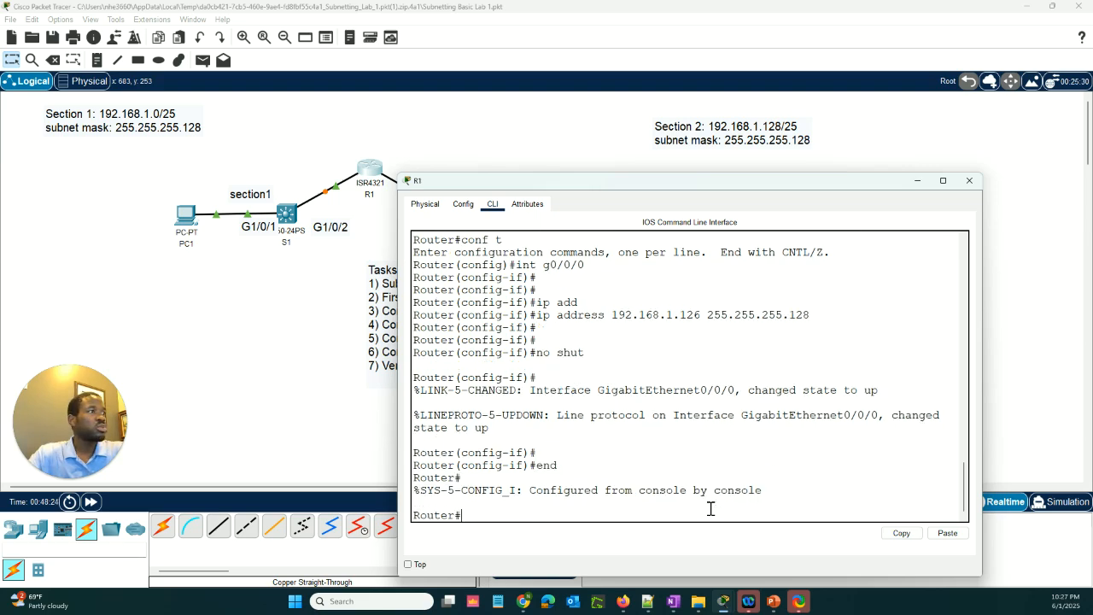
key(Return)
key(Return)
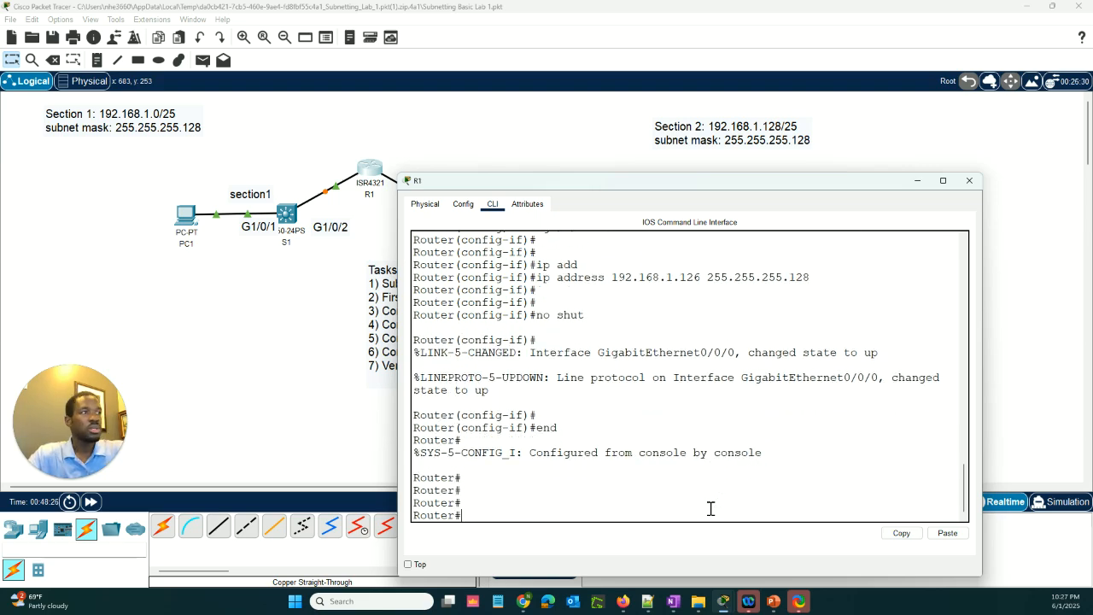
Show R1's interface summary with sh ip int brief and check the IP address assigned to GigabitEthernet0/0/0
text(sh ip int brief)
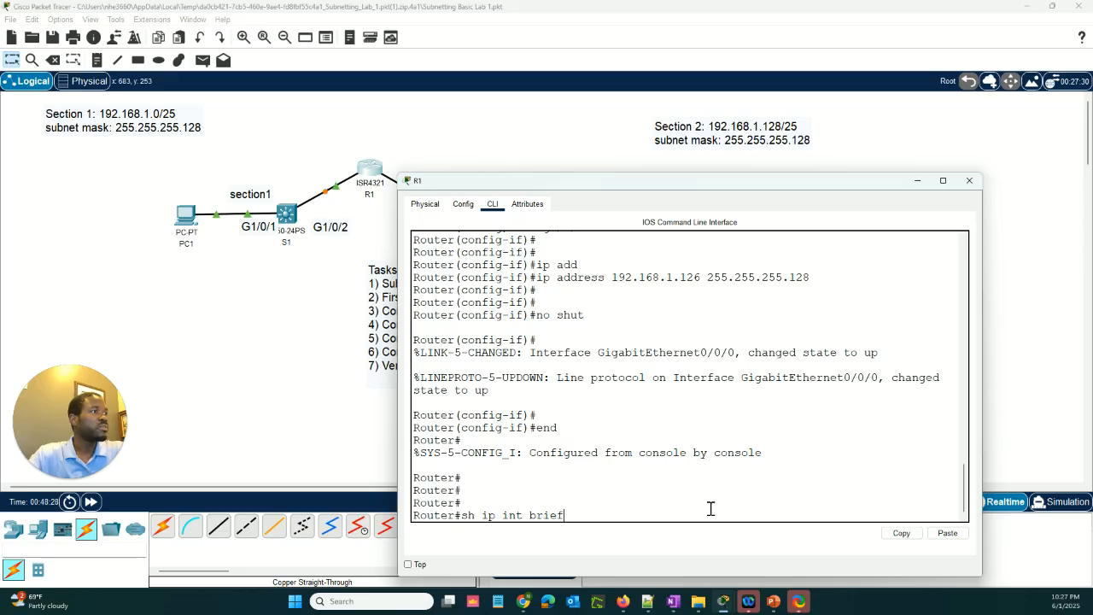
key(Return)
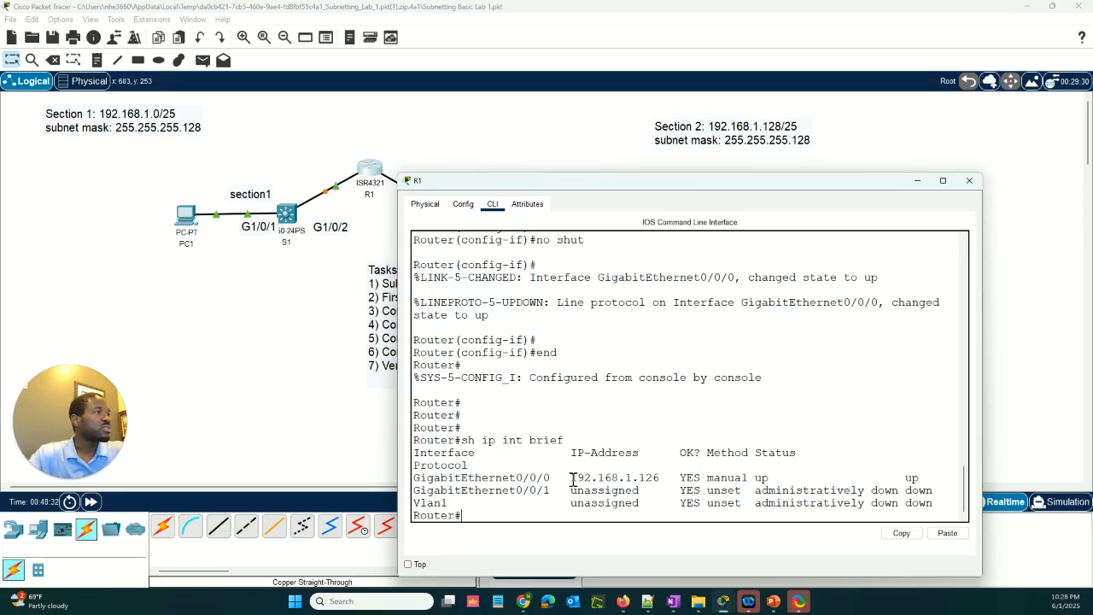
drag(572, 477, 659, 479)
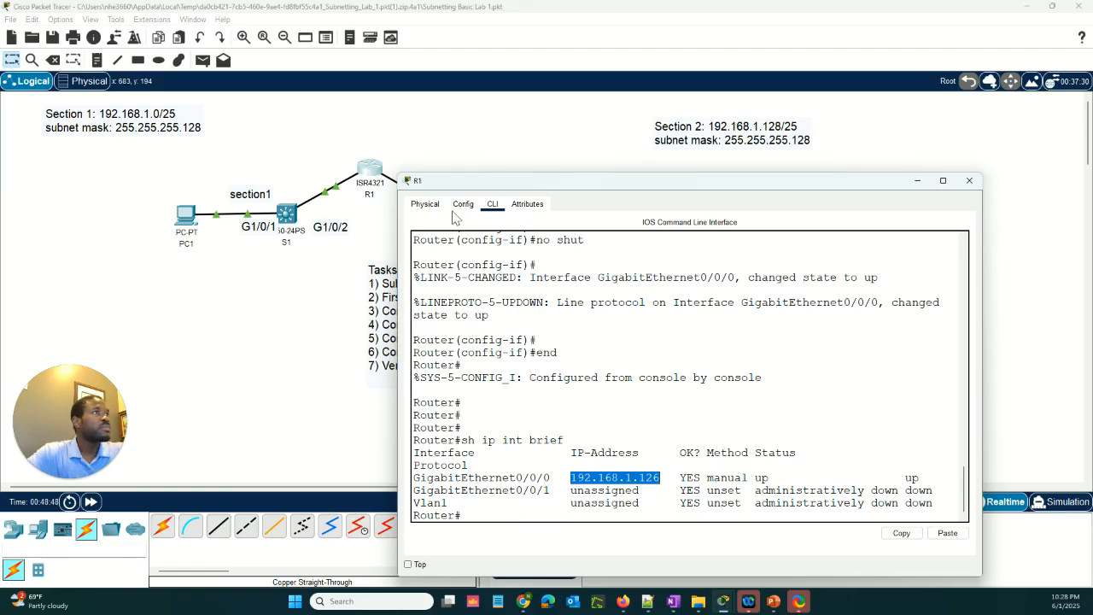
Shift R1's console window slightly and enter global configuration mode with conf t
drag(450, 189, 457, 168)
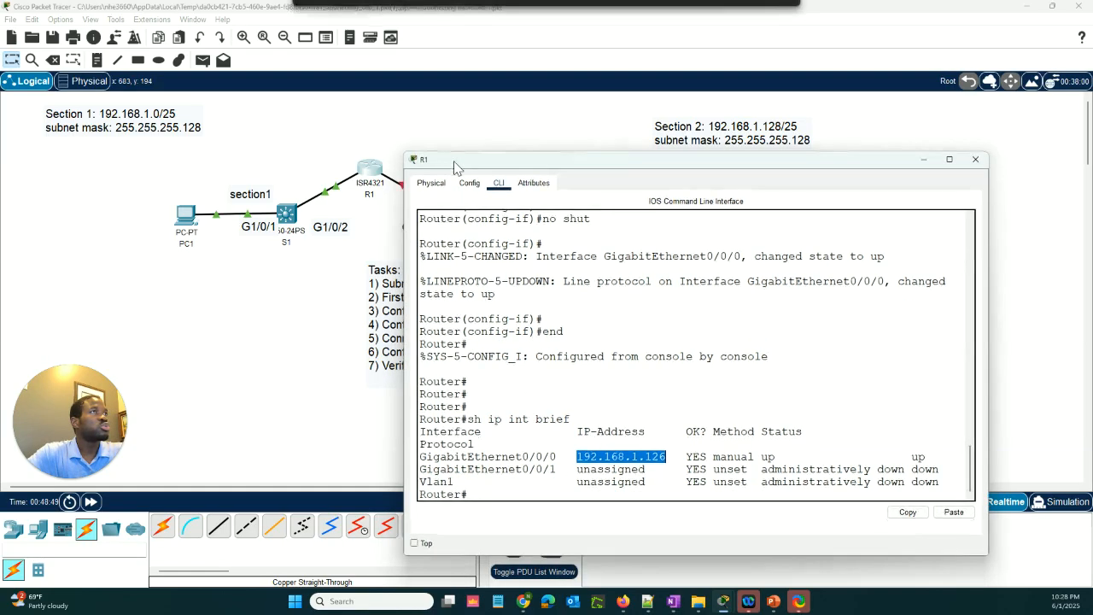
click(534, 499)
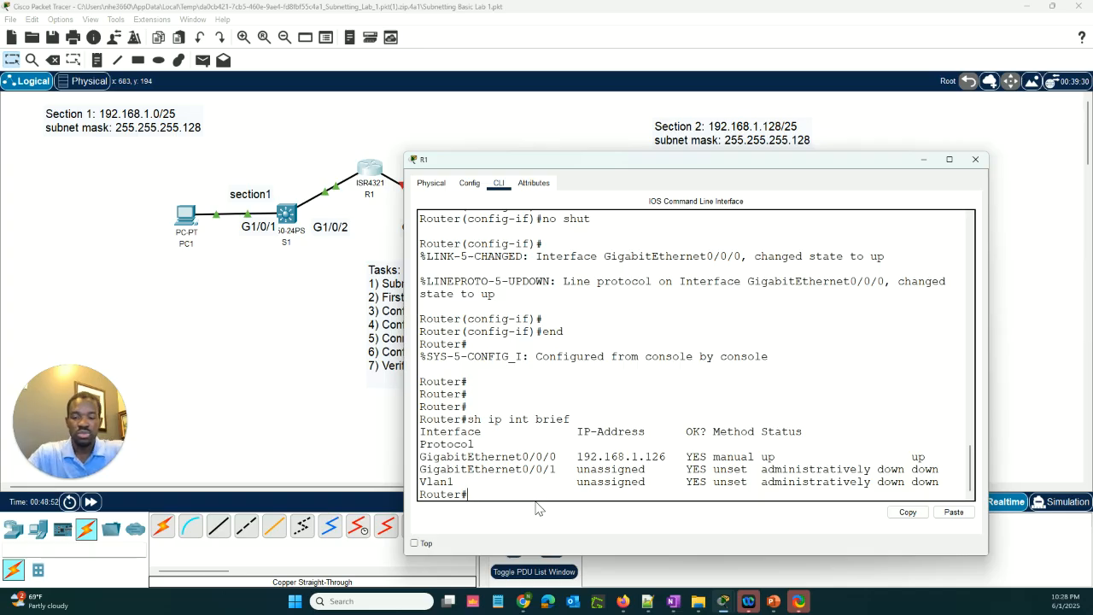
text(c)
key(Return)
key(Return)
key(Return)
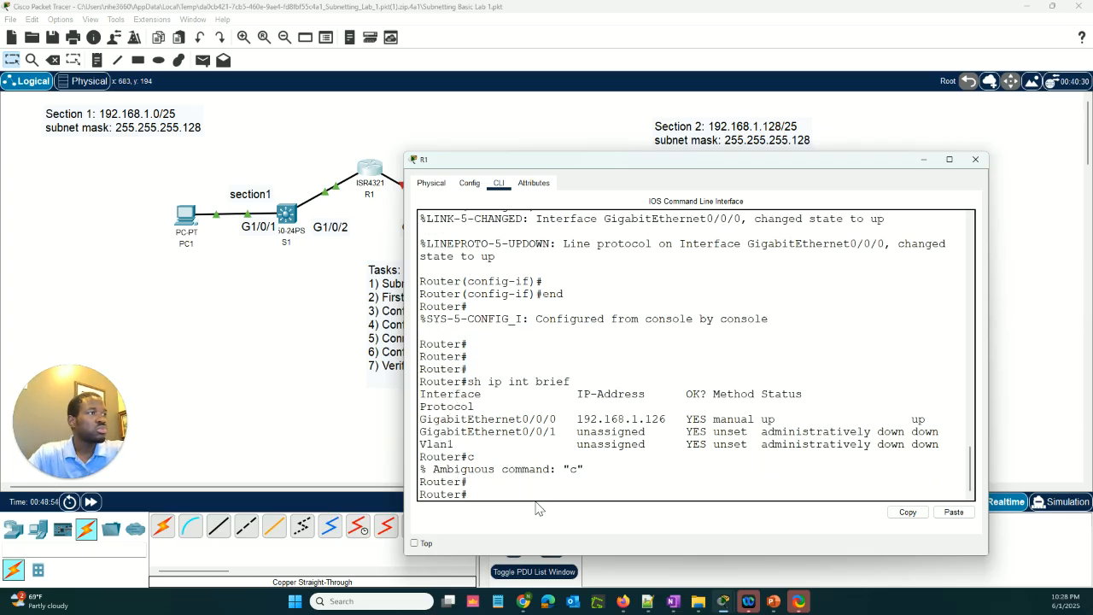
text(conf t)
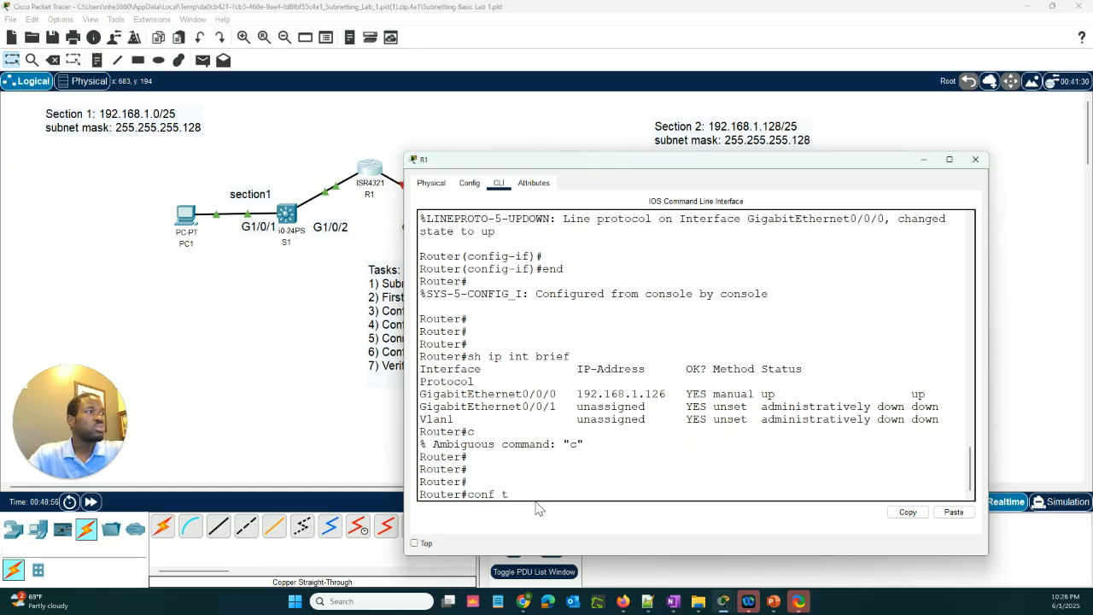
key(Return)
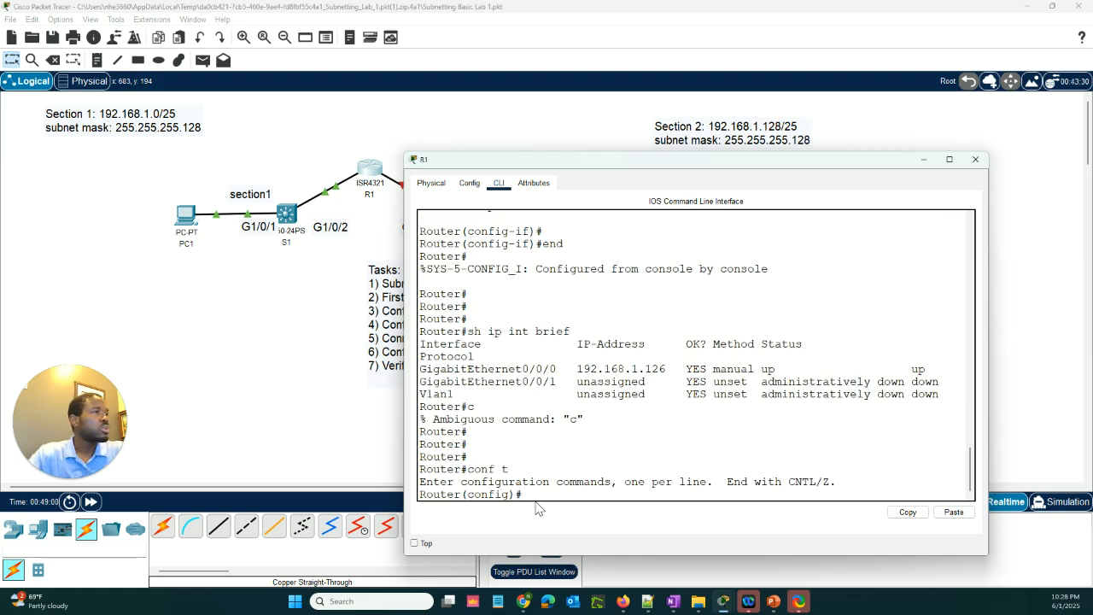
Select R1's interface g0/0/1 for configuration
text(int g)
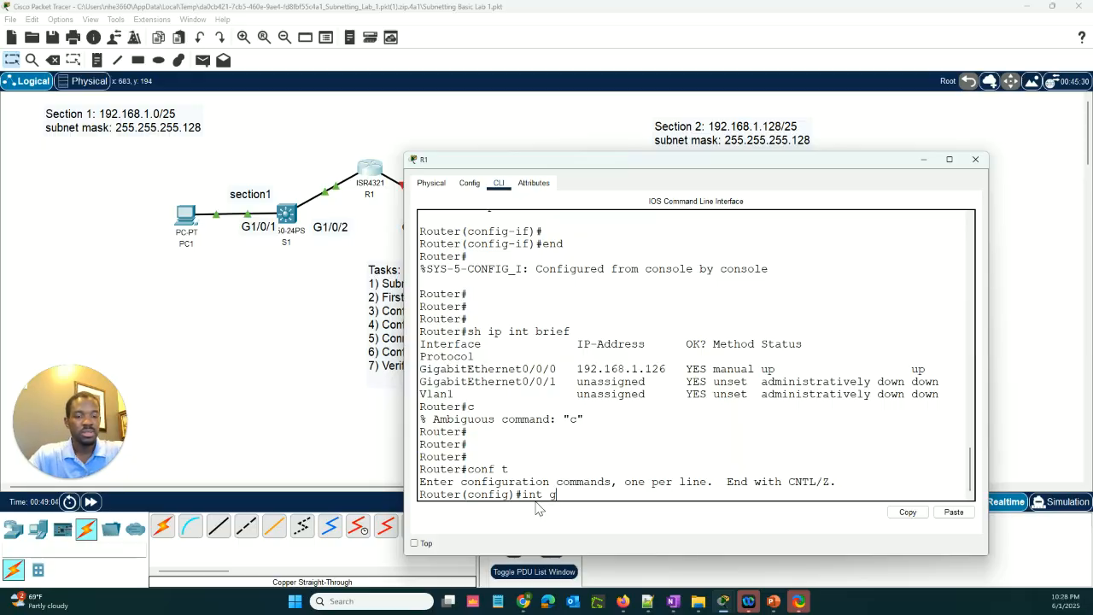
text(0/0/)
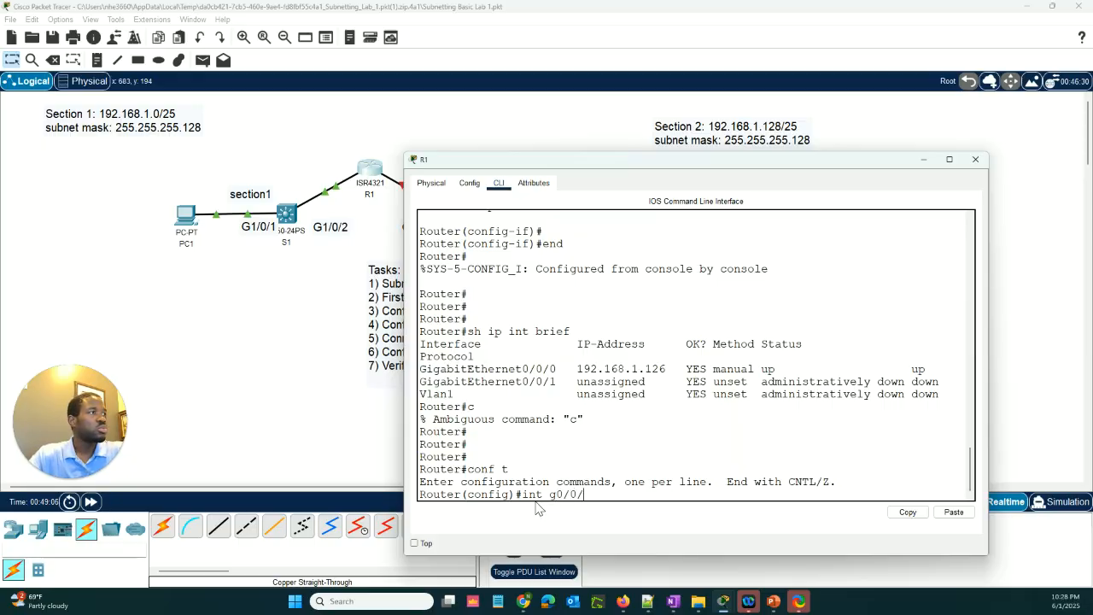
text(1)
key(Return)
key(Return)
key(Return)
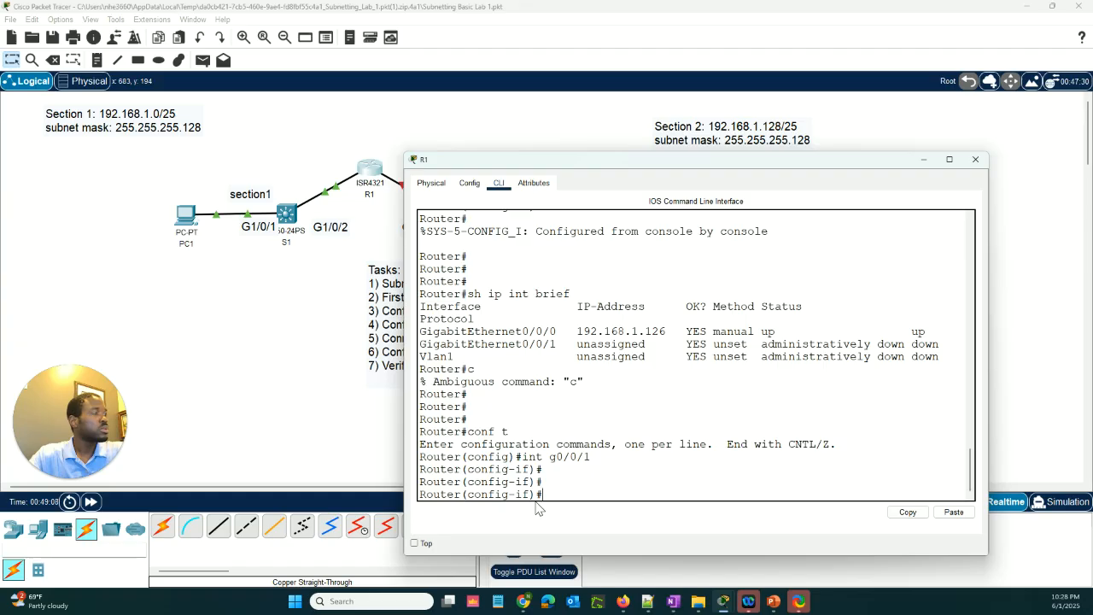
Assign R1's g0/0/1 interface the IP address 192.168.1.254 with subnet mask 255.255.255.128
text(s)
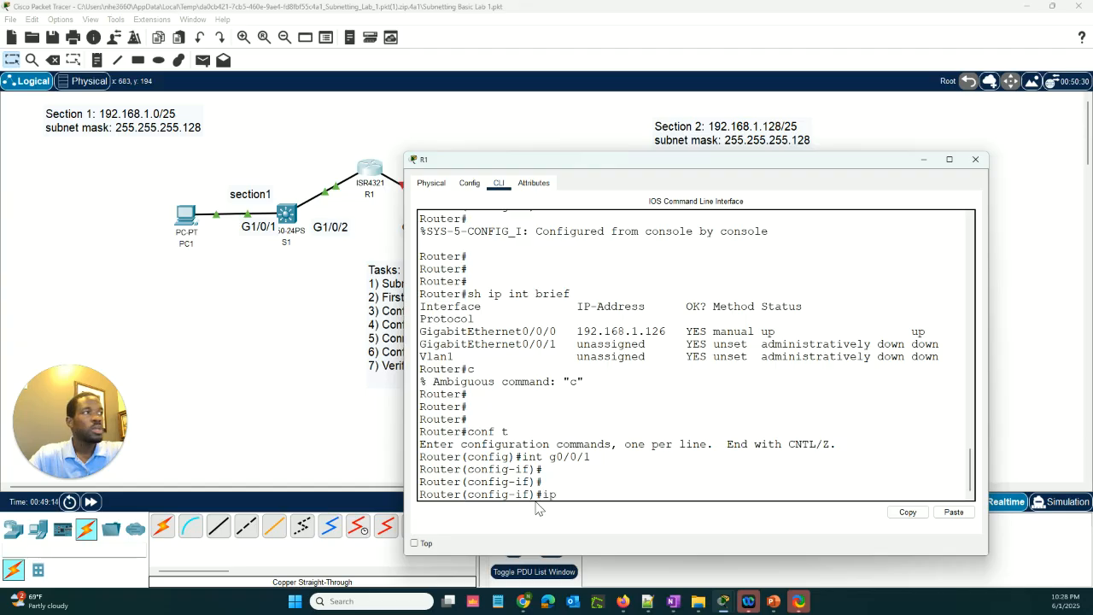
text( add)
key(Tab)
text(19)
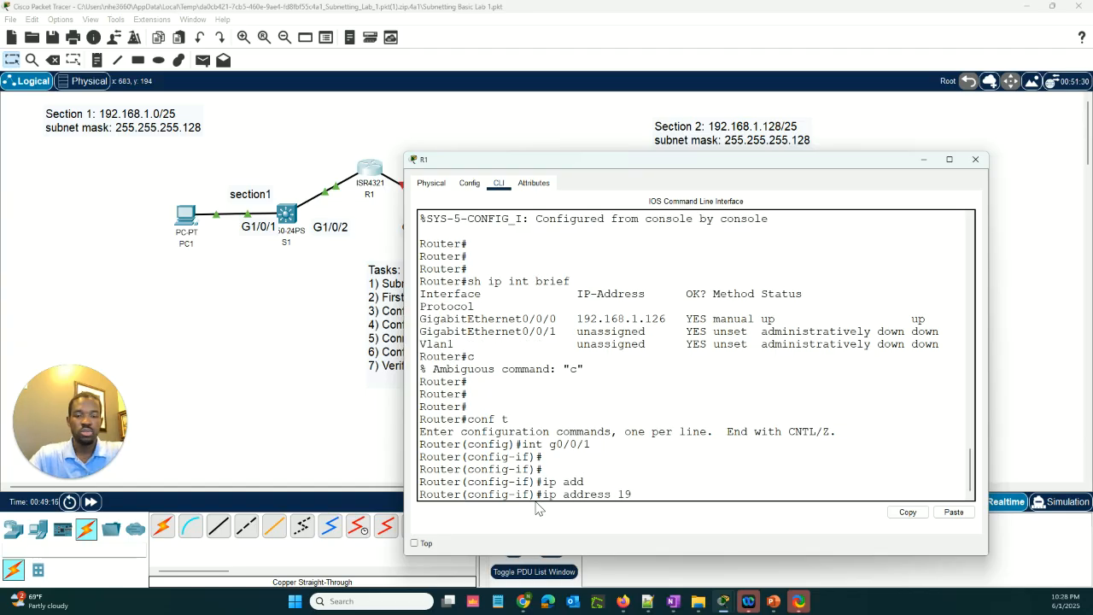
text(2.169)
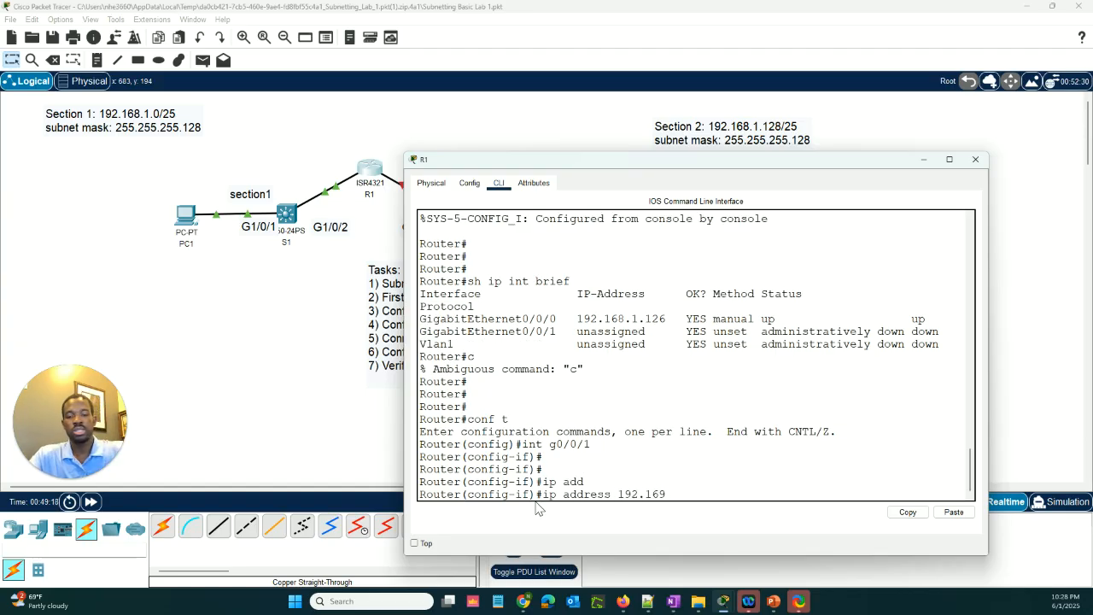
text(9)
key(BackSpace)
text(8)
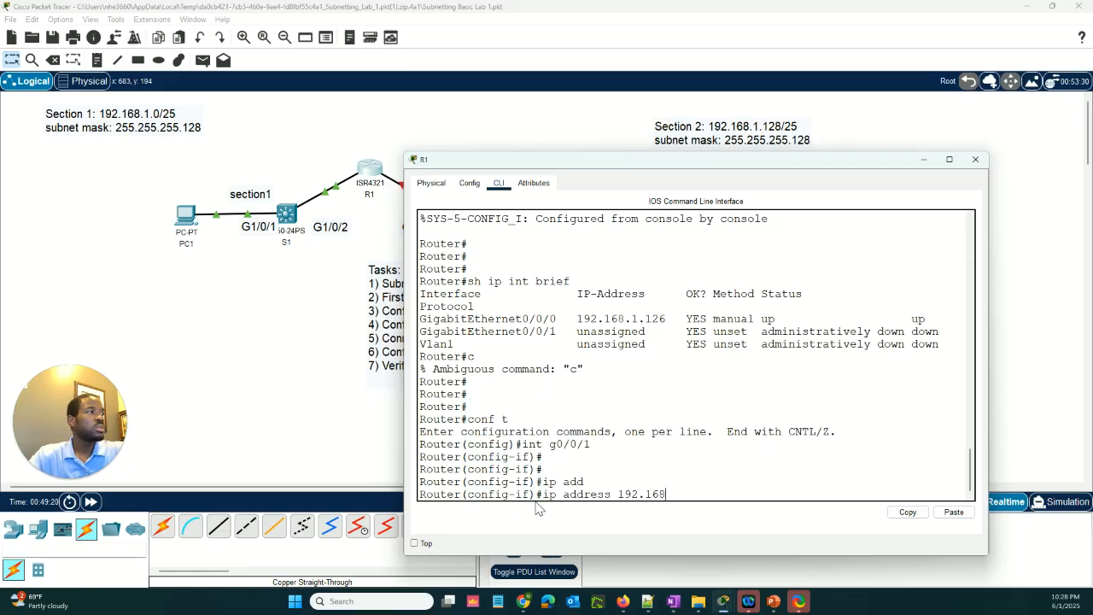
text(./)
key(BackSpace)
text(1)
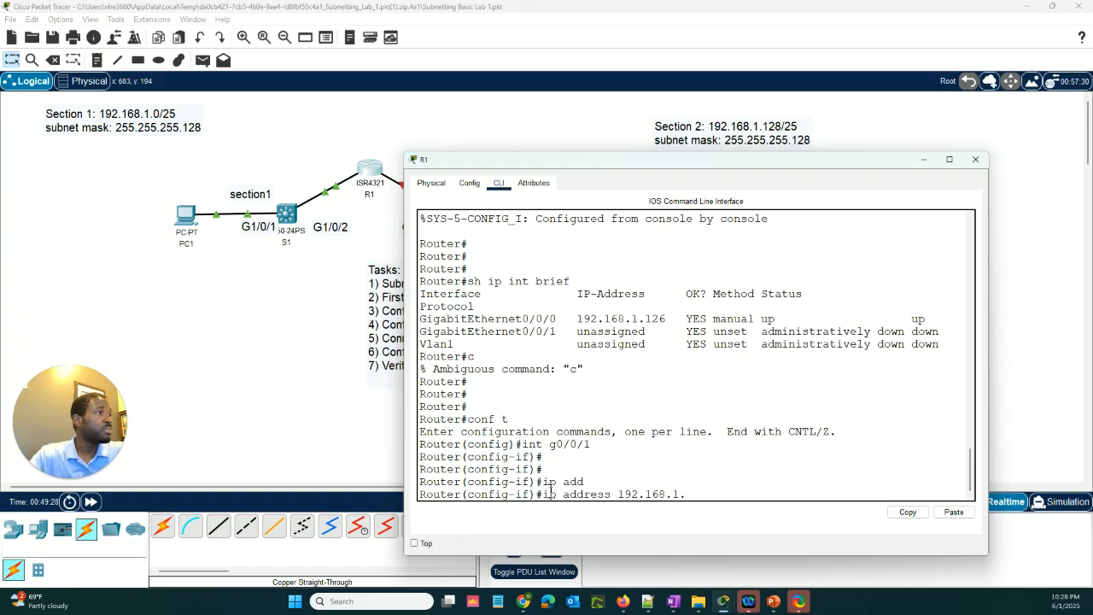
text(.)
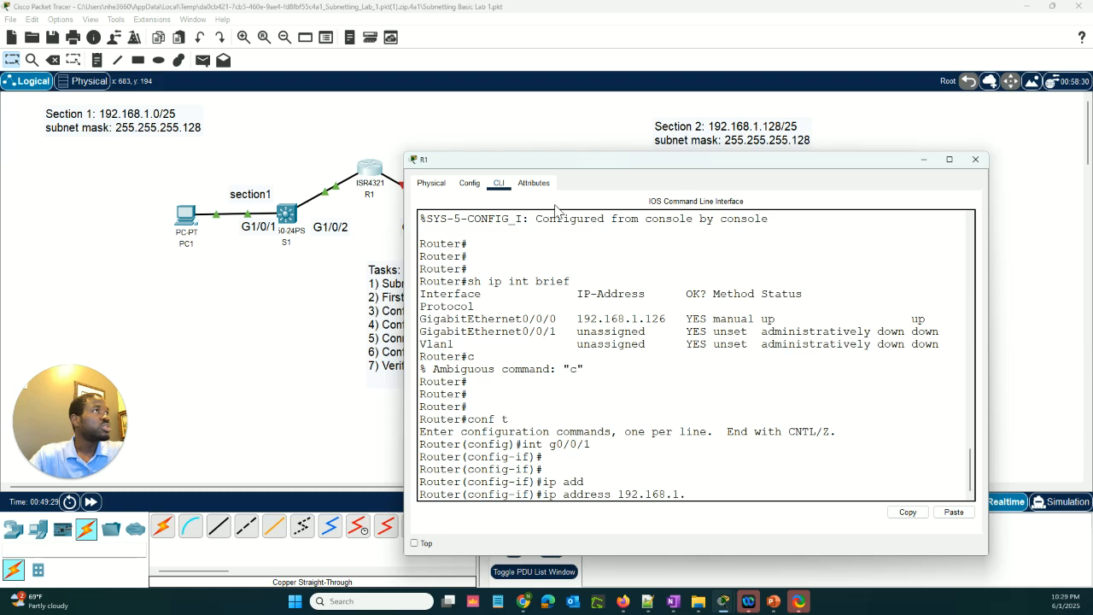
text(25)
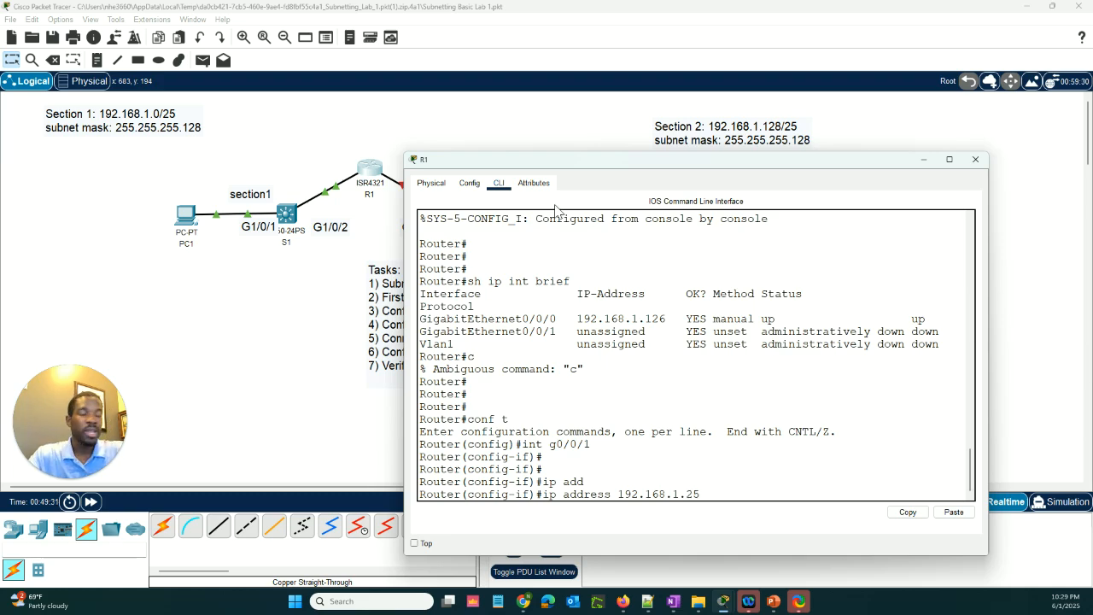
text(4)
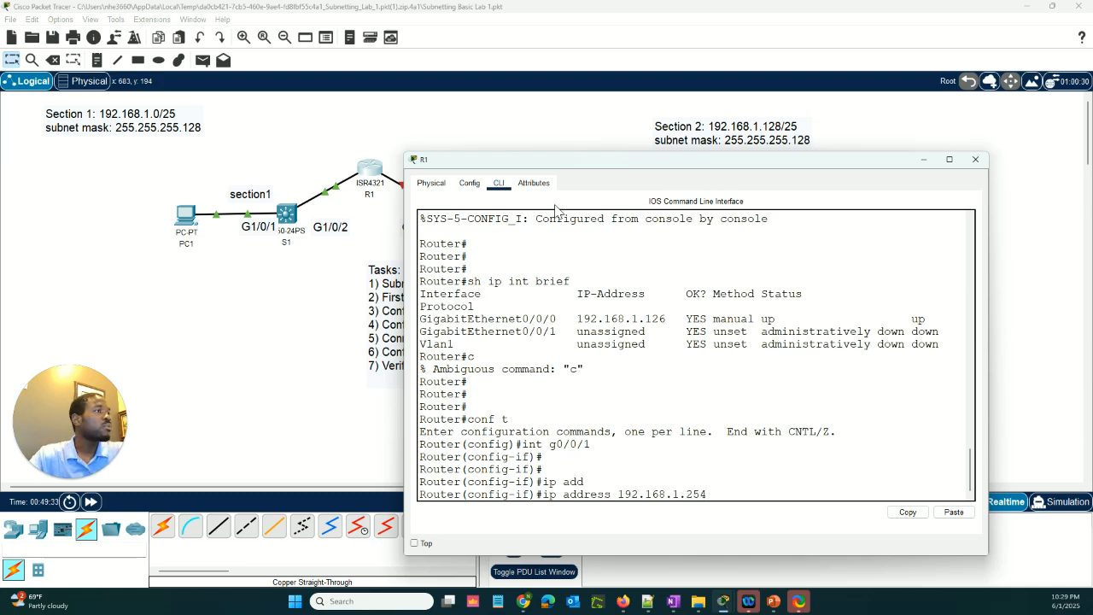
text( 255.255)
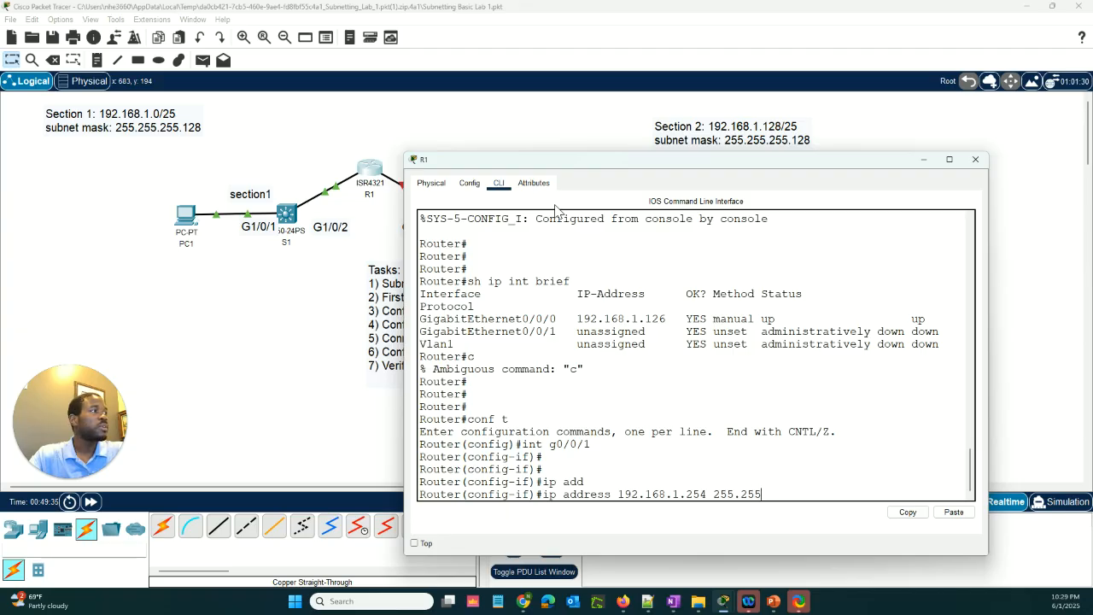
text(.255.12)
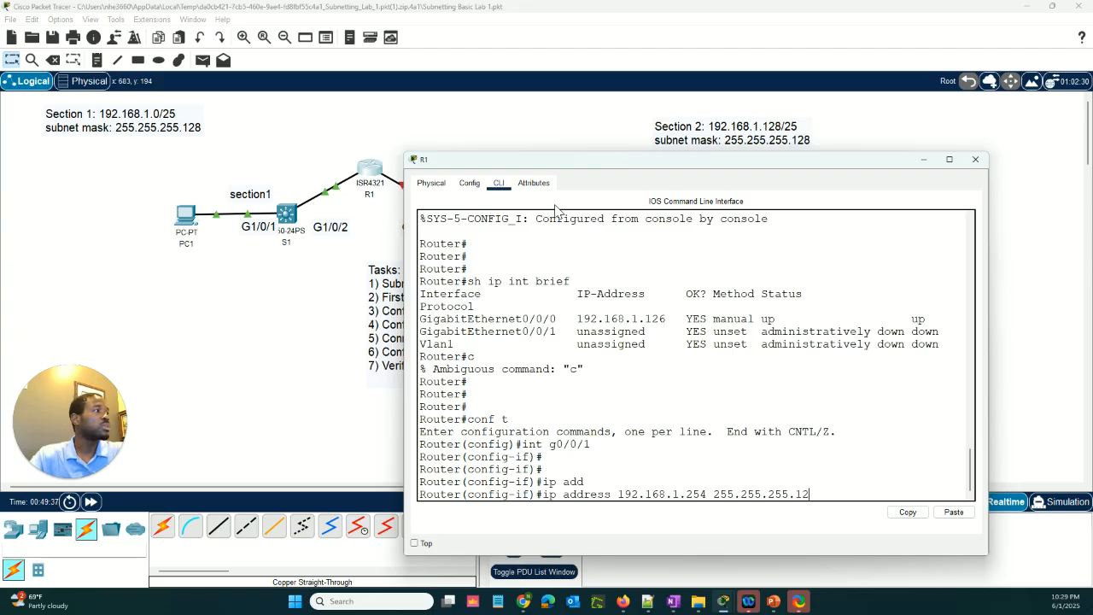
text(8)
key(Return)
key(Return)
key(Return)
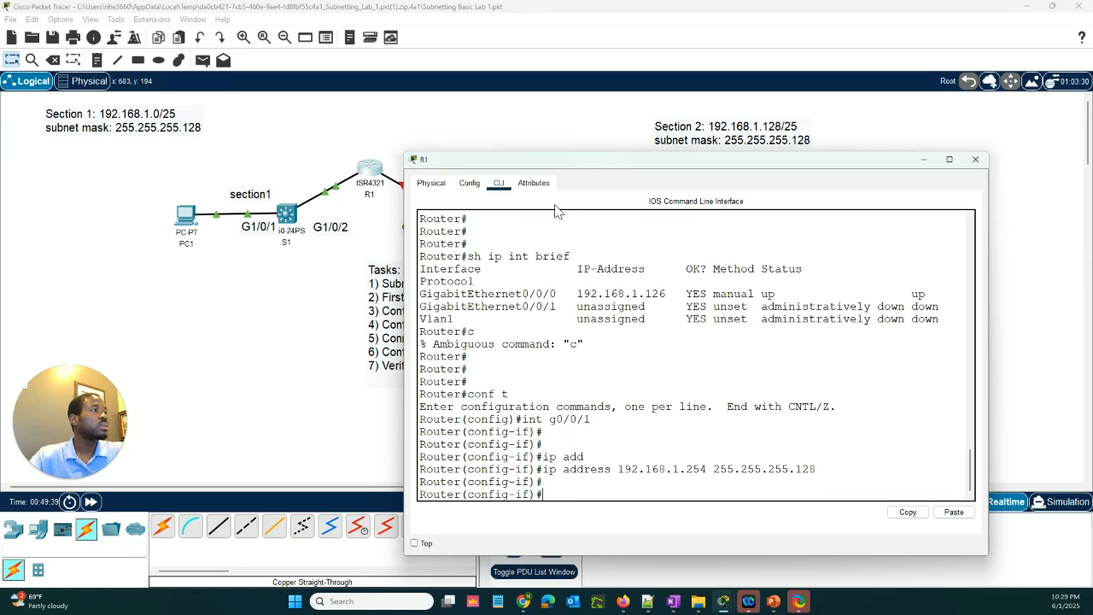
Move R1's console window clear of the topology and enable interface g0/0/1 with no shut
text(no)
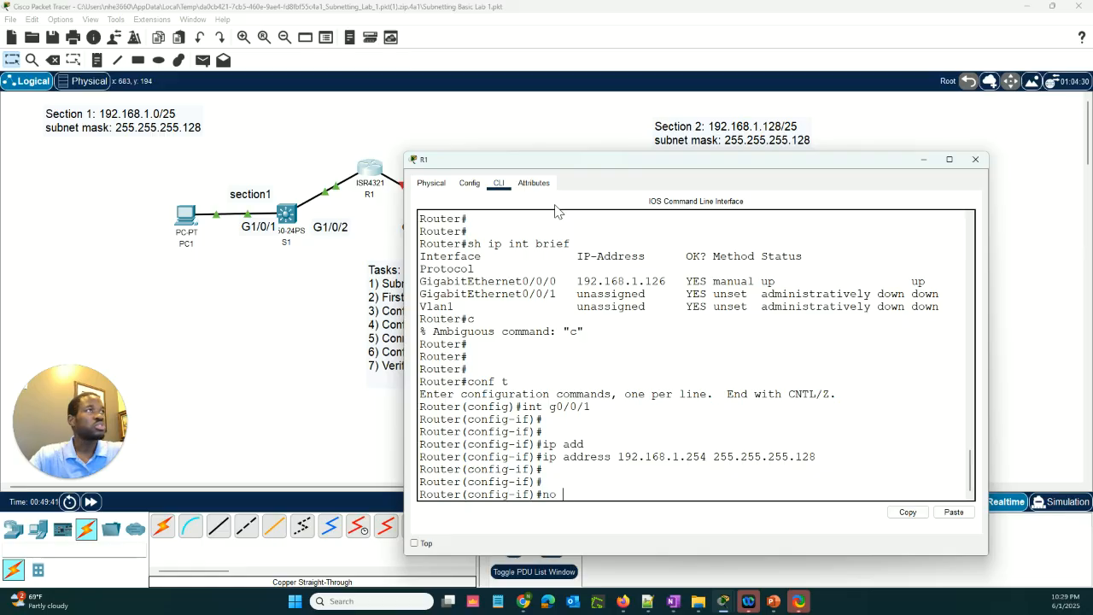
drag(534, 167, 634, 251)
click(706, 510)
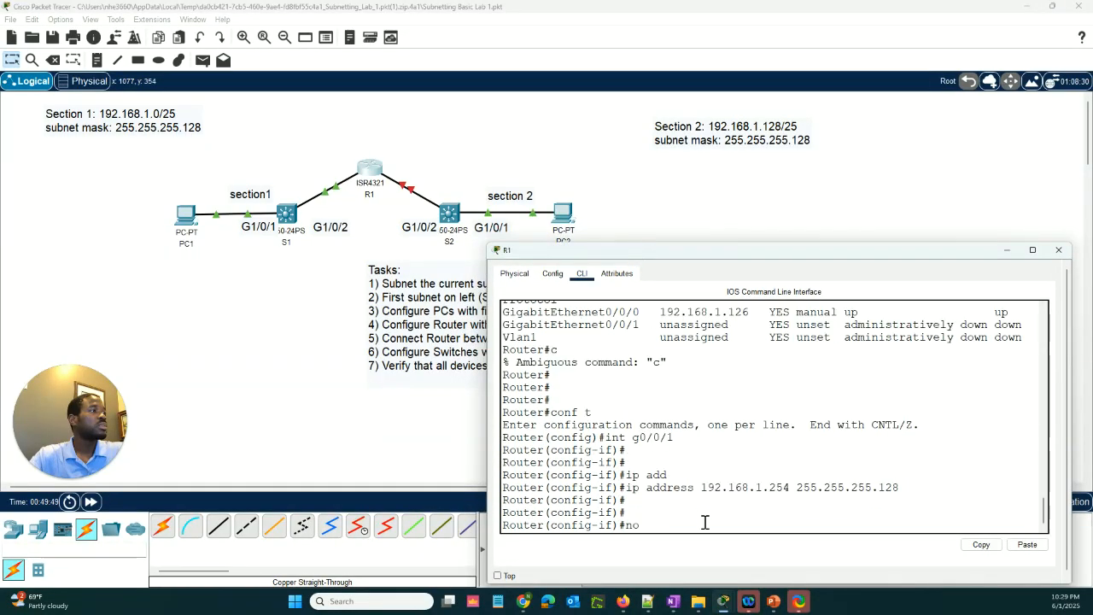
text(no shut)
key(Return)
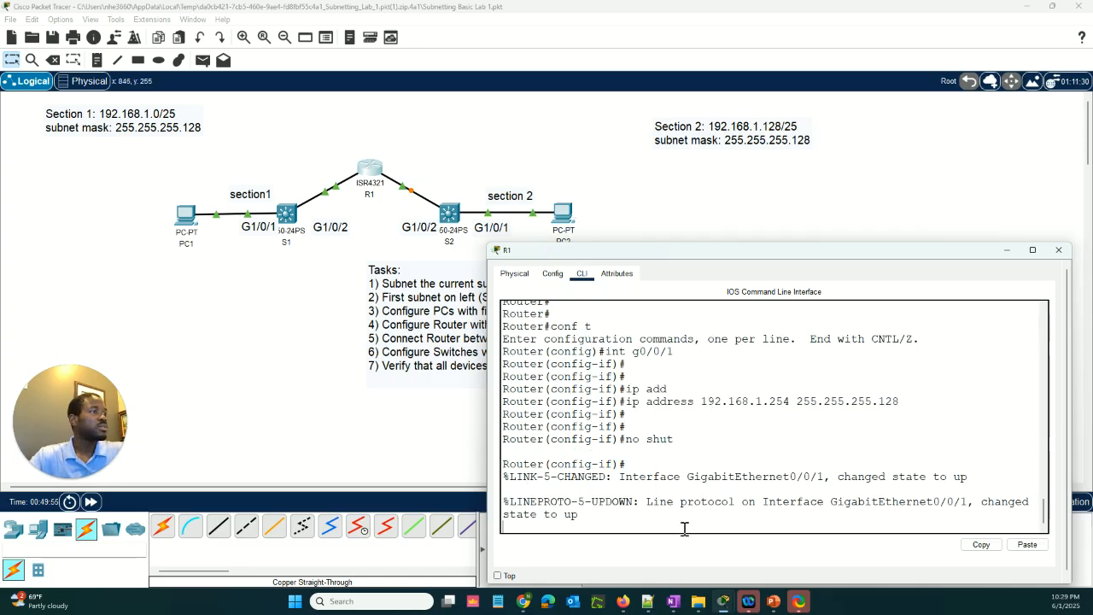
key(Return)
key(Return)
Leave configuration mode with end and check both router interfaces with sh ip int brief
key(Return)
text(en)
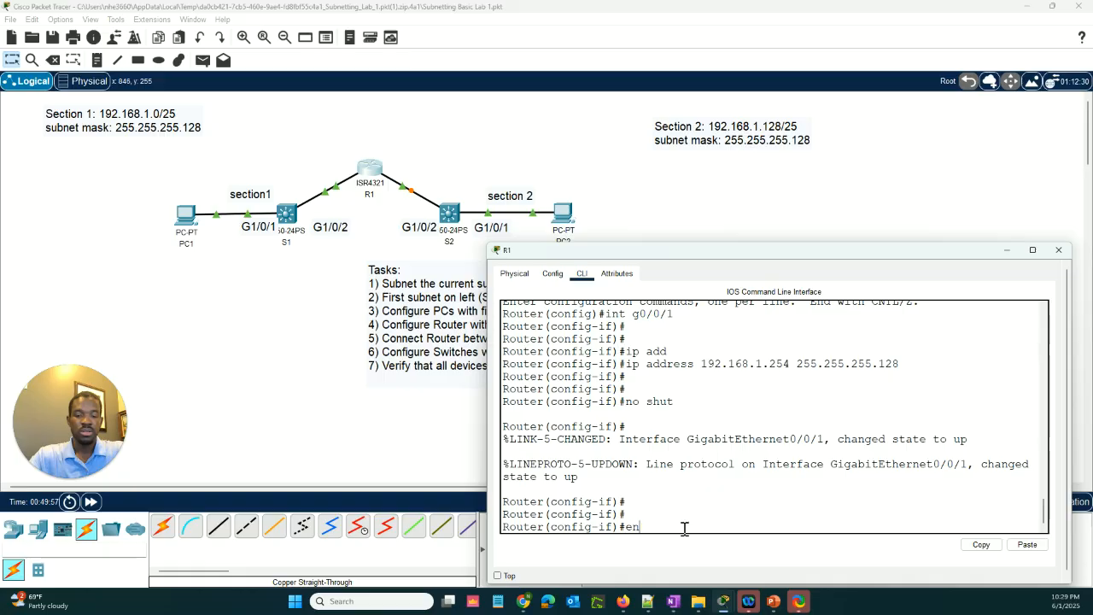
text(d)
key(Return)
key(Return)
key(Return)
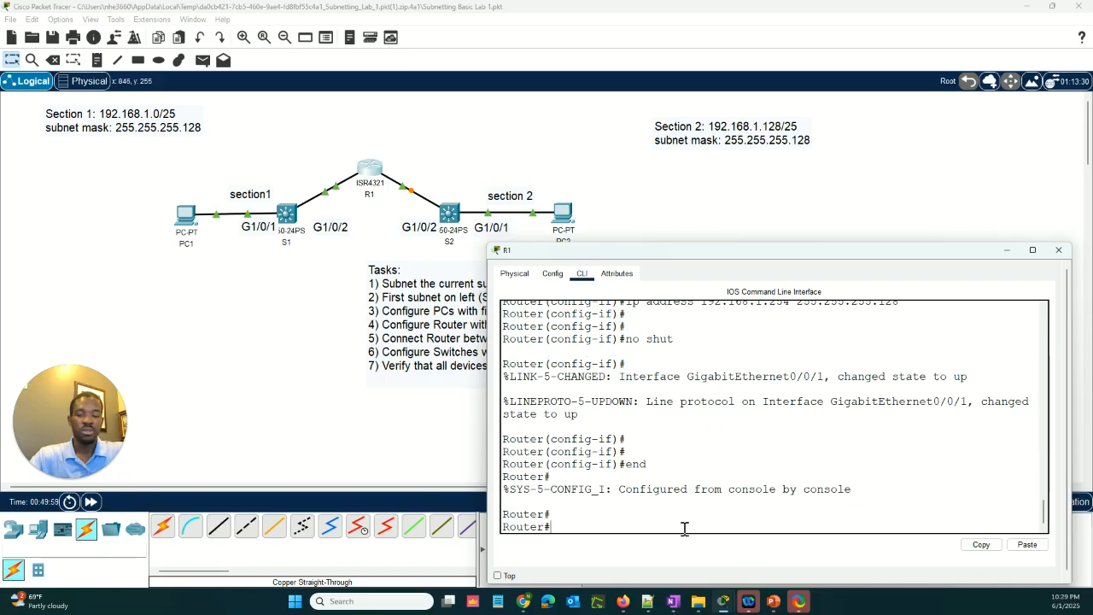
text(sh ip int brief)
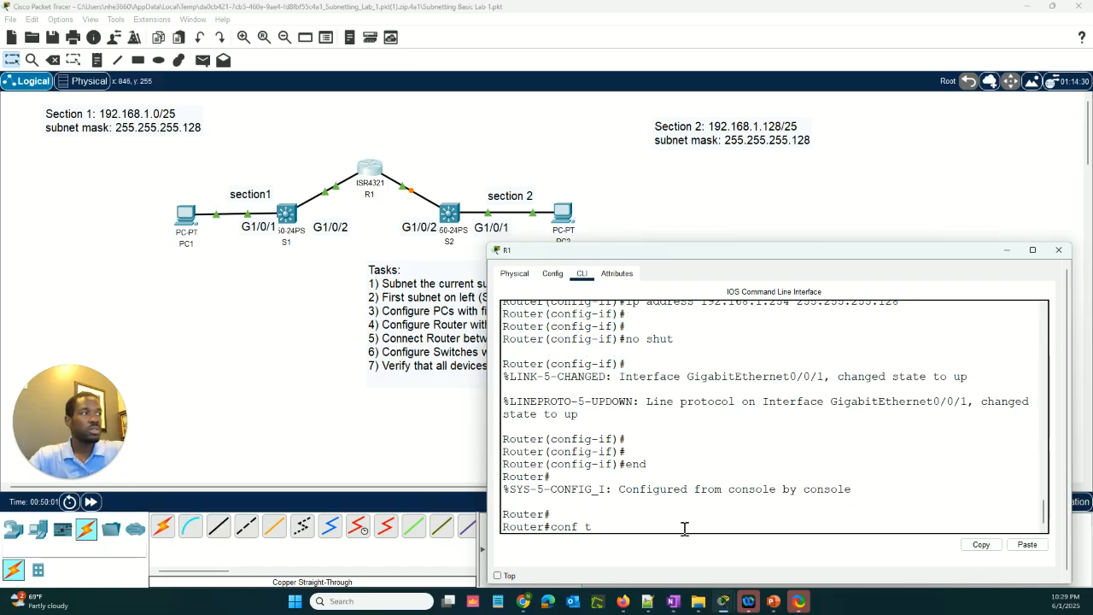
key(Return)
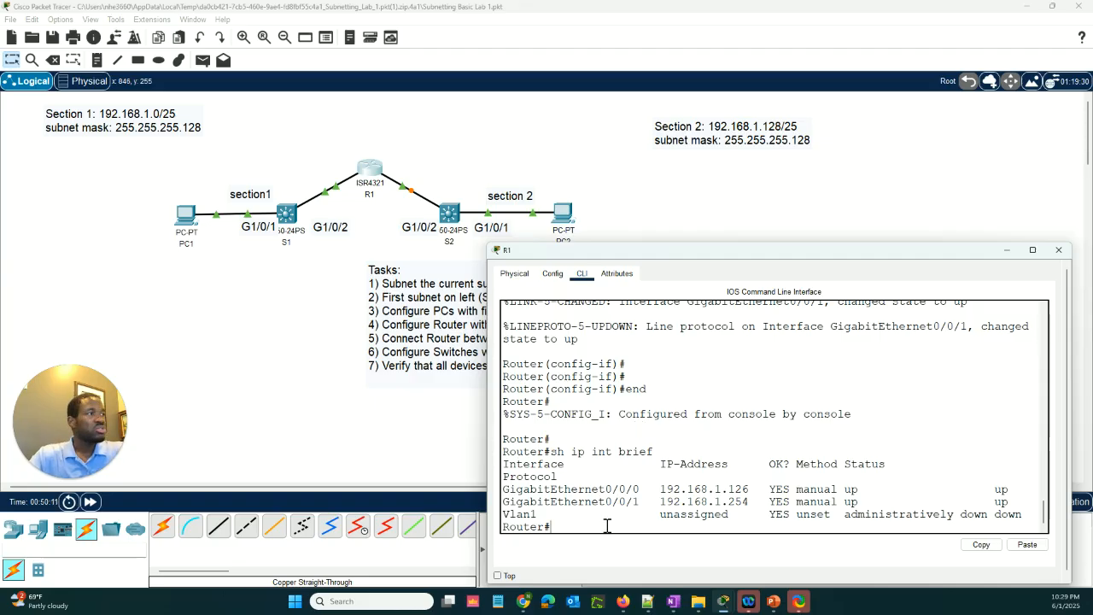
Enter global configuration mode with conf t and set the router's hostname to R1
text(conf t)
key(Return)
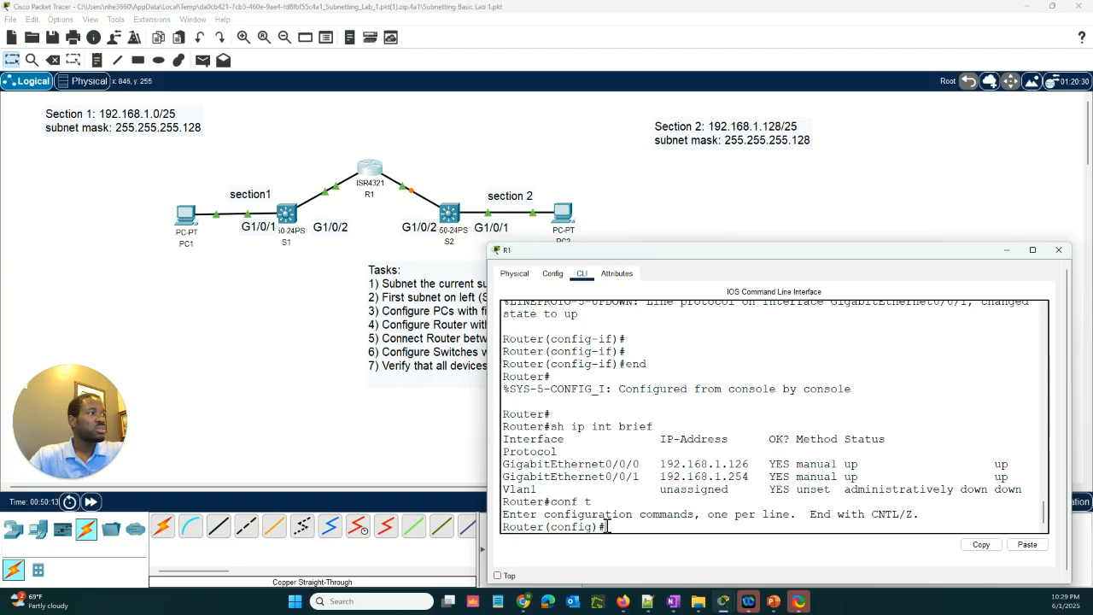
key(Return)
text(host)
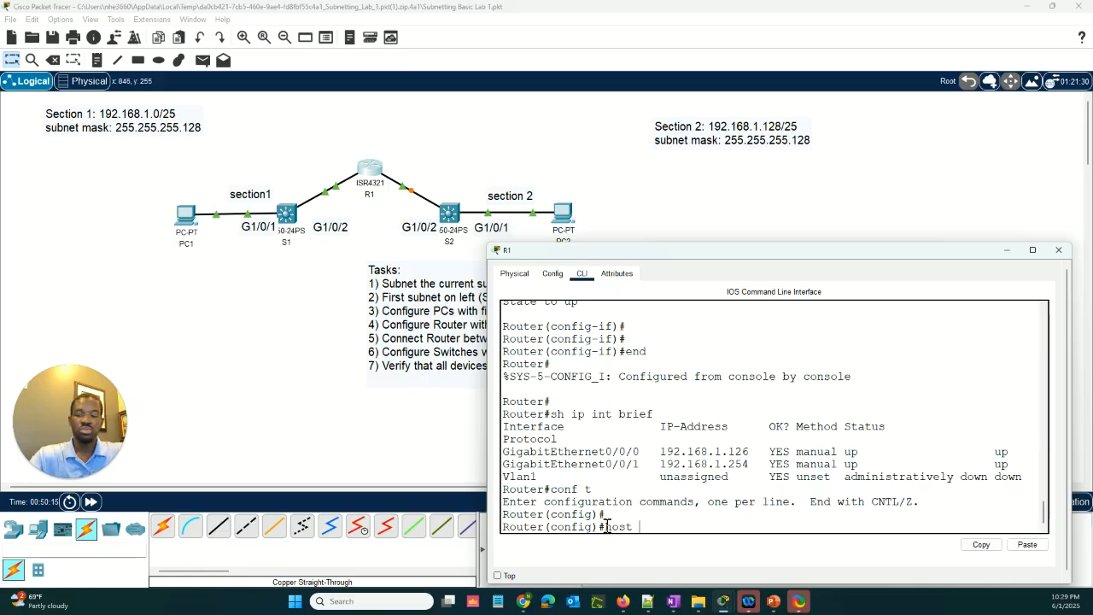
text( R1)
key(Return)
Leave configuration mode with end, save R1's configuration with wr, and return to the topology workspace
key(Return)
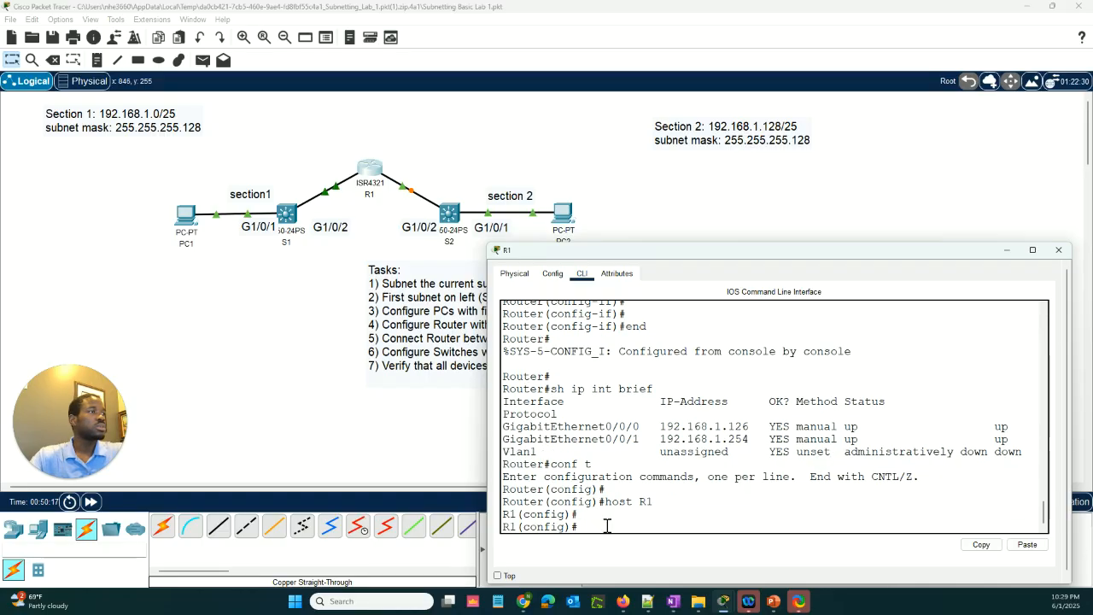
text(end)
key(Return)
key(Return)
key(Return)
key(Return)
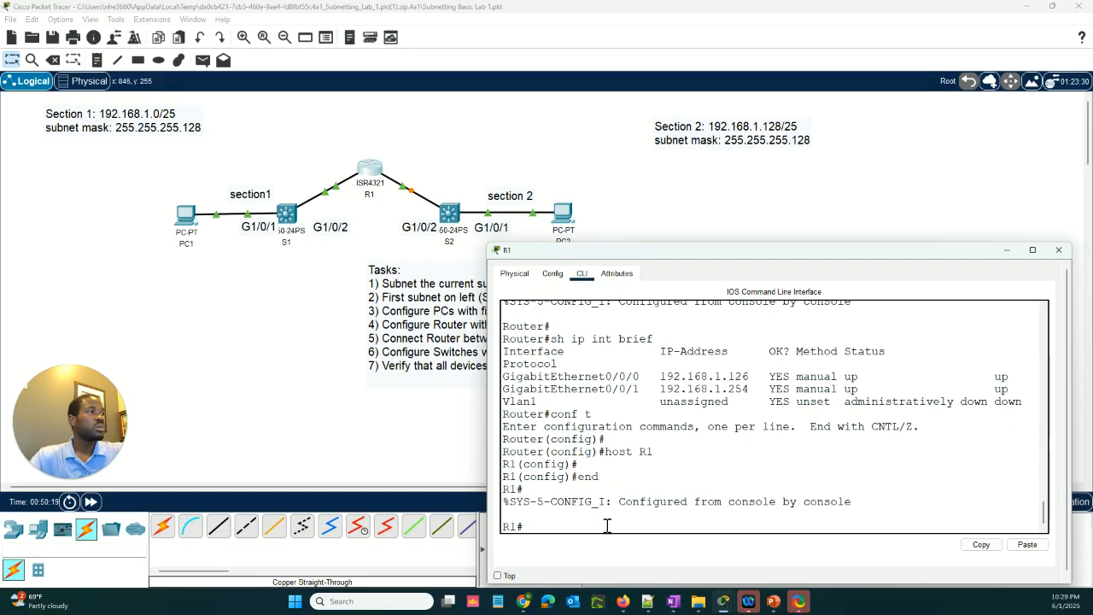
text(wr)
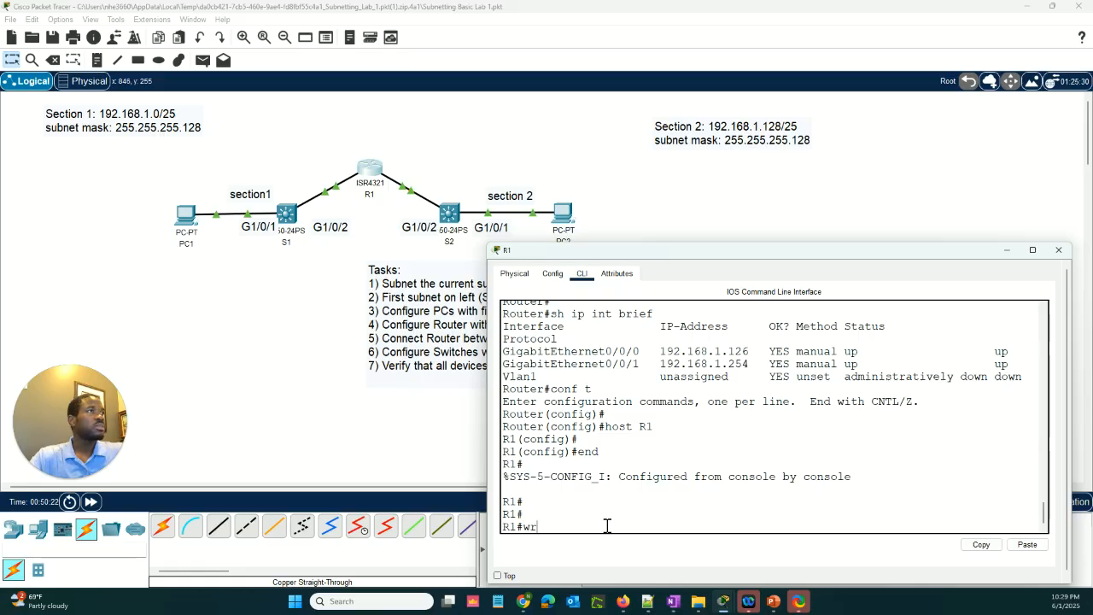
key(Return)
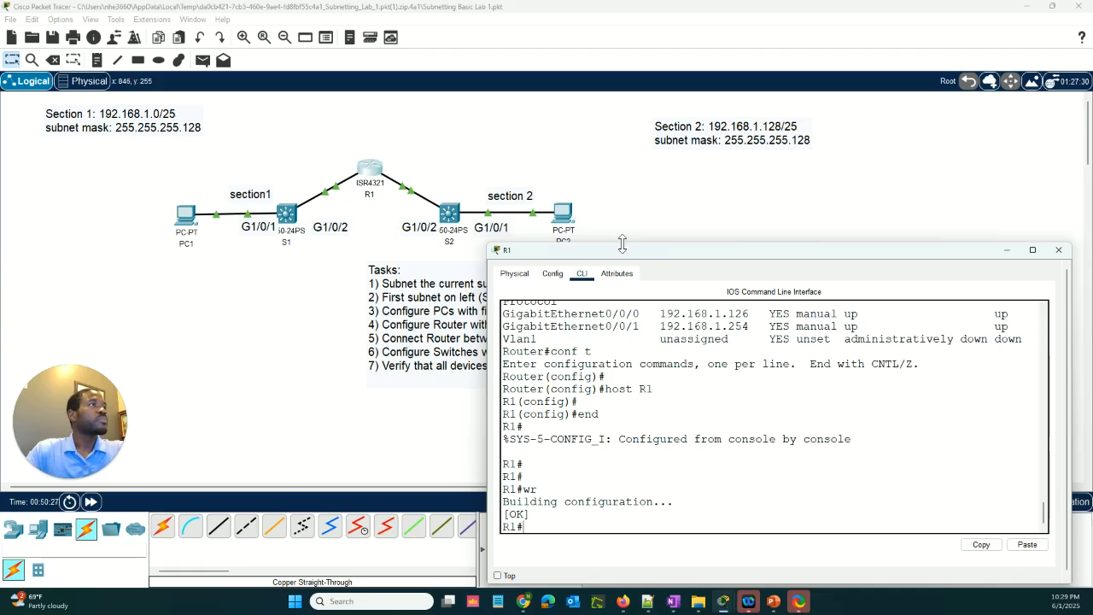
drag(617, 255, 617, 257)
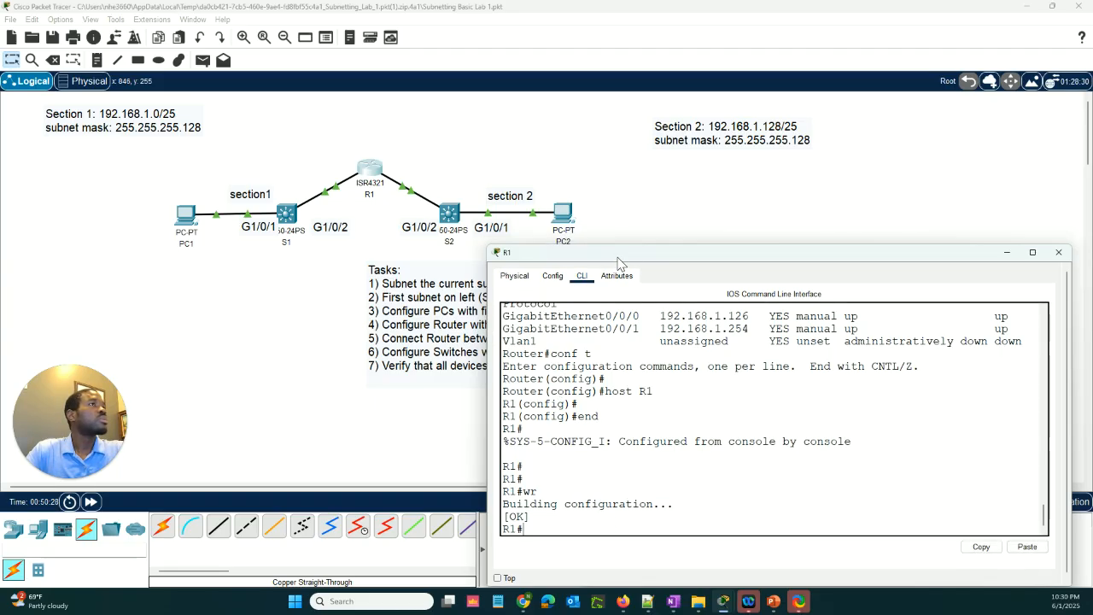
click(882, 226)
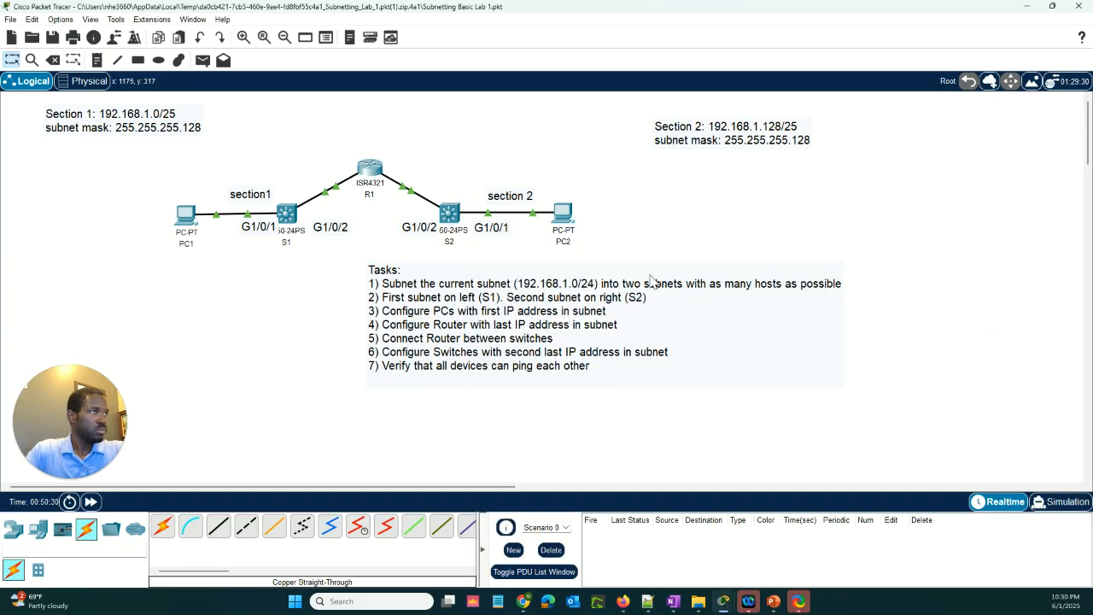
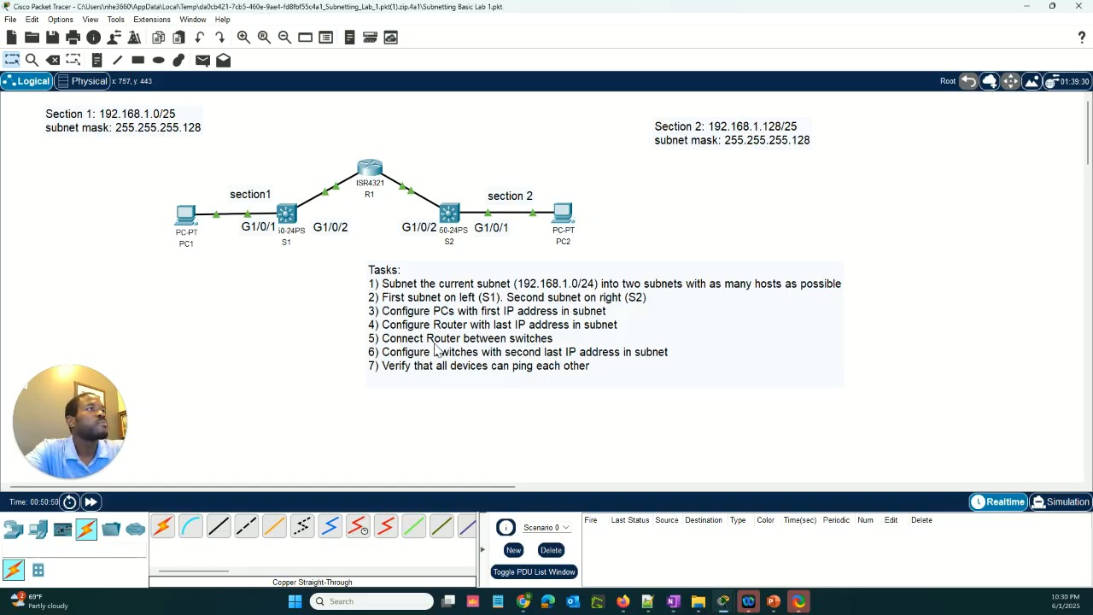
Open switch S1's command line and enter privileged EXEC mode with en
click(291, 215)
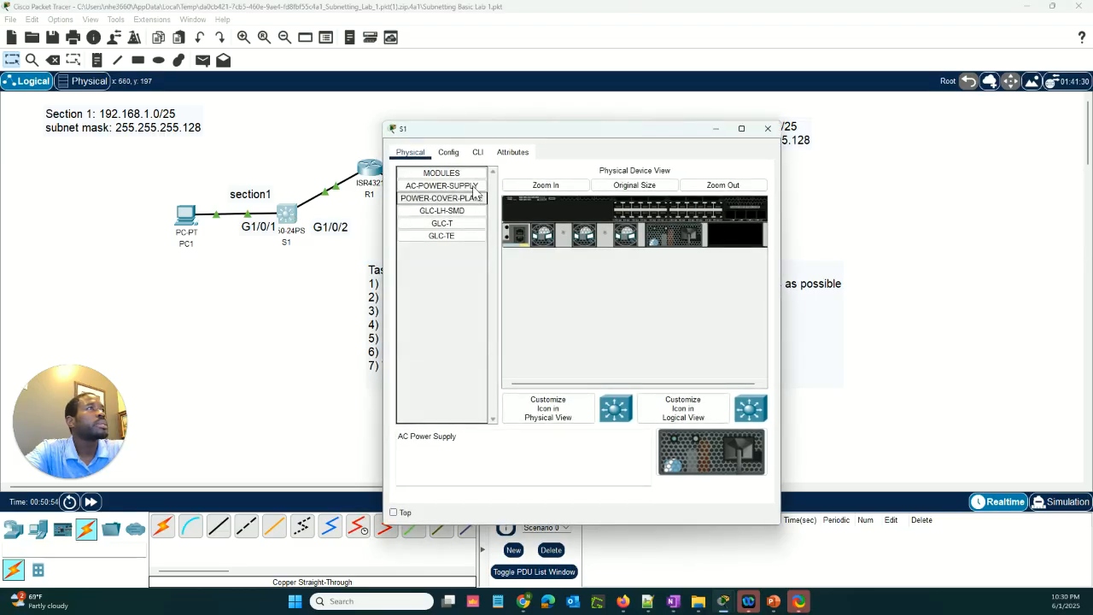
click(479, 153)
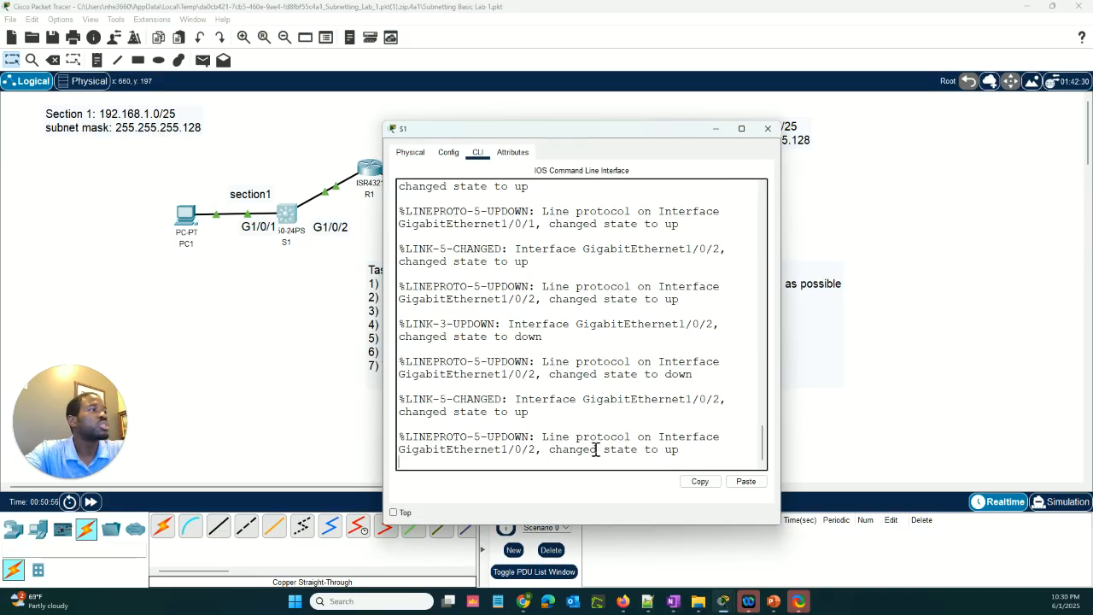
key(Return)
key(Return)
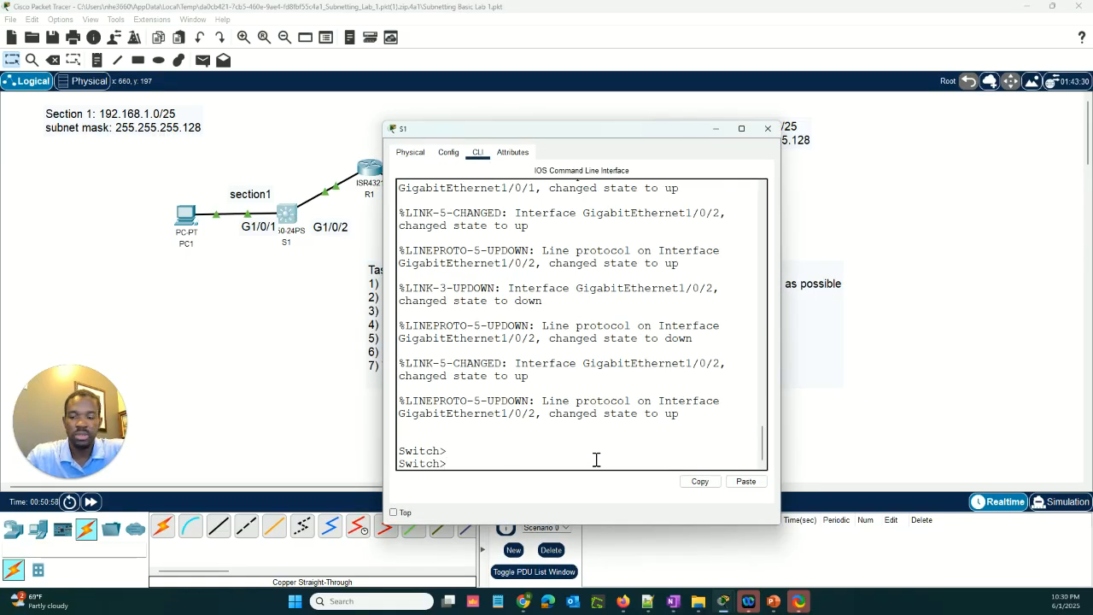
text(en)
key(Return)
key(Return)
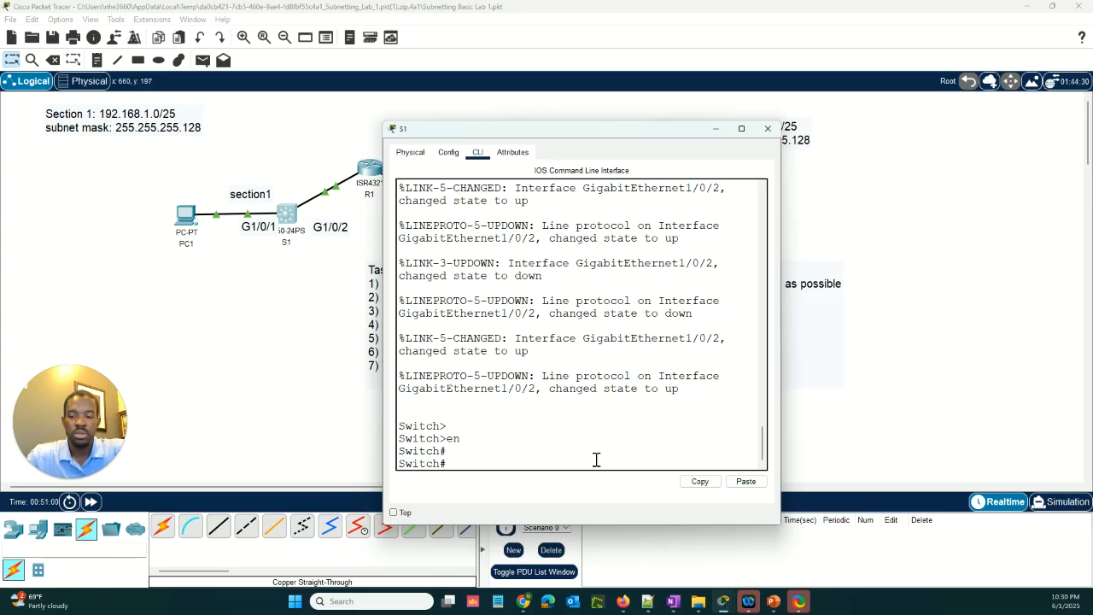
List S1's interfaces through Vlan1 with sh ip int br and widen the console window so each row fits on one line
text(sh ip)
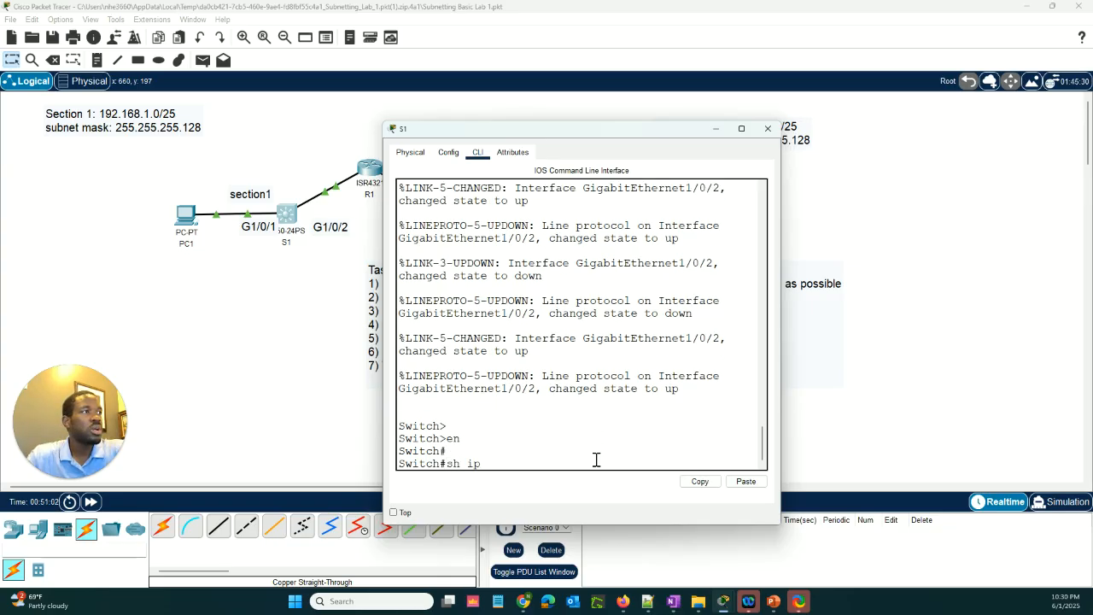
text( int br)
key(Return)
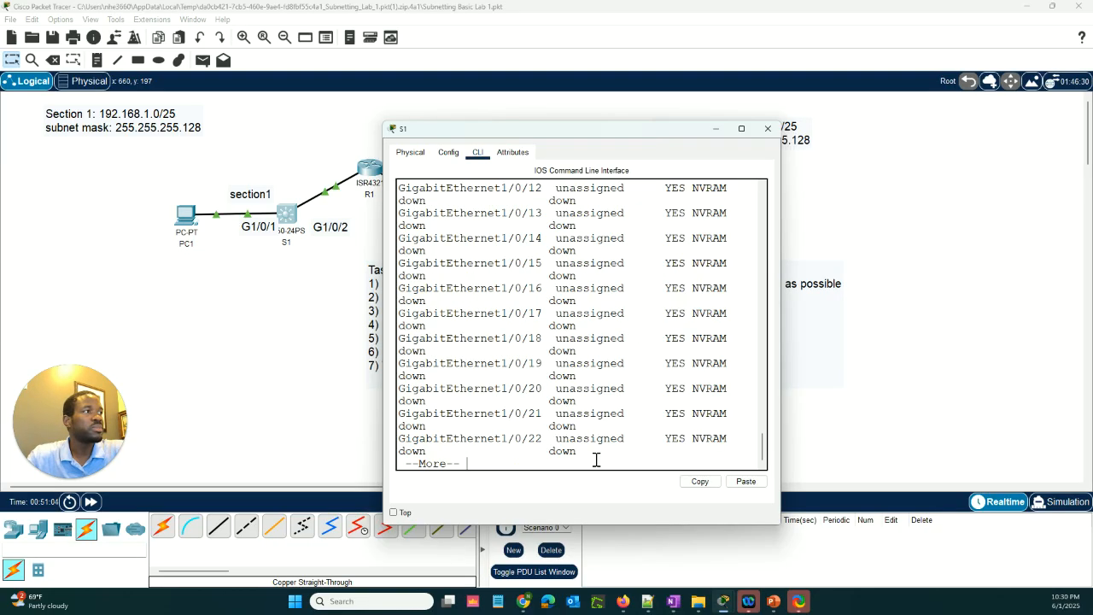
key(space)
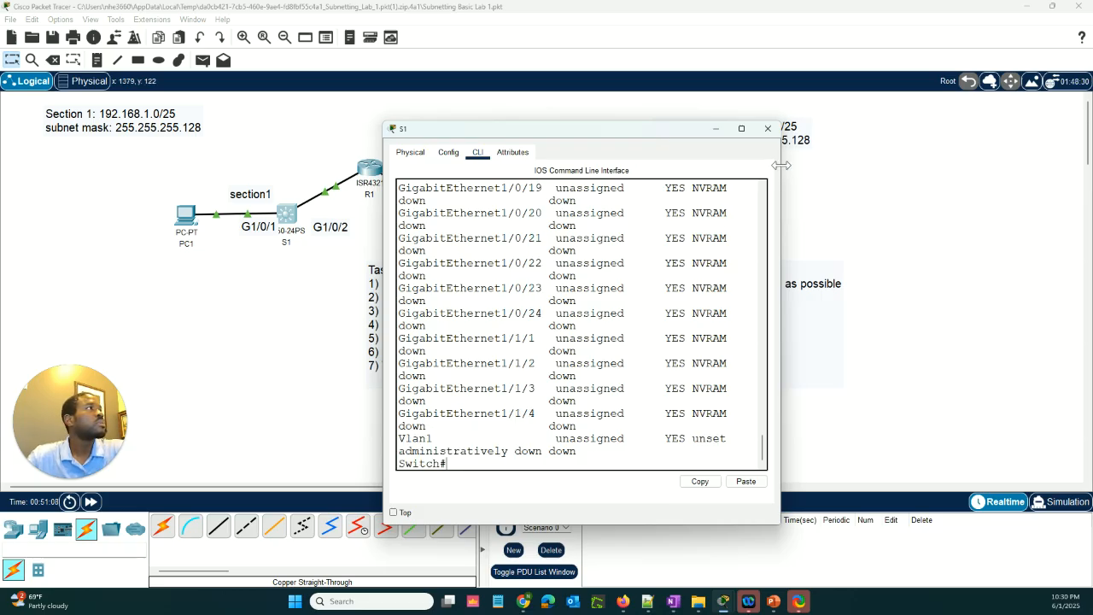
drag(780, 166, 972, 128)
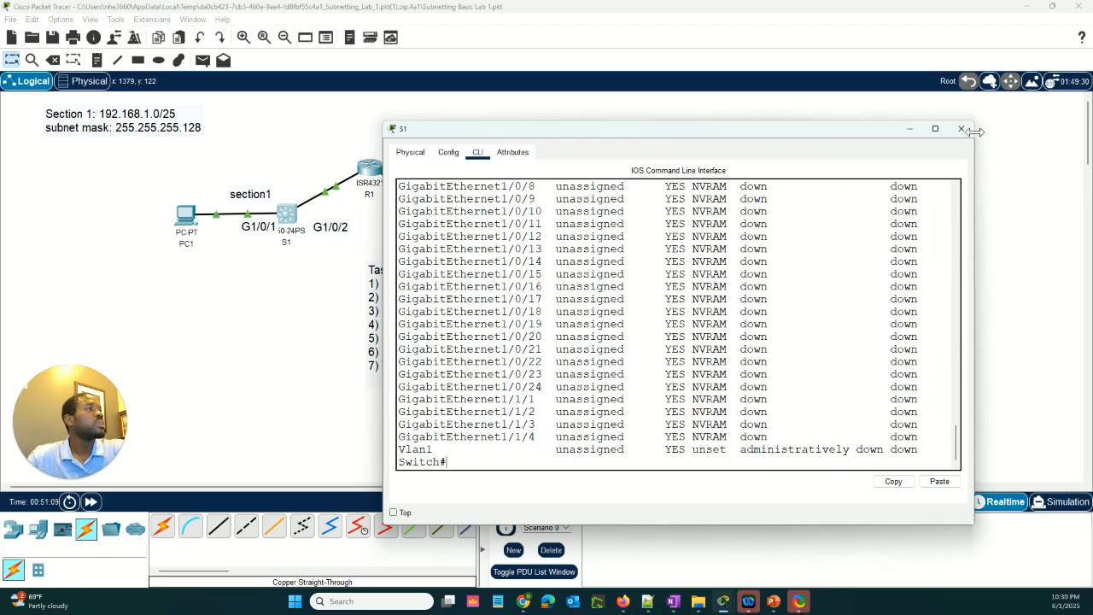
key(Return)
key(Return)
key(Return)
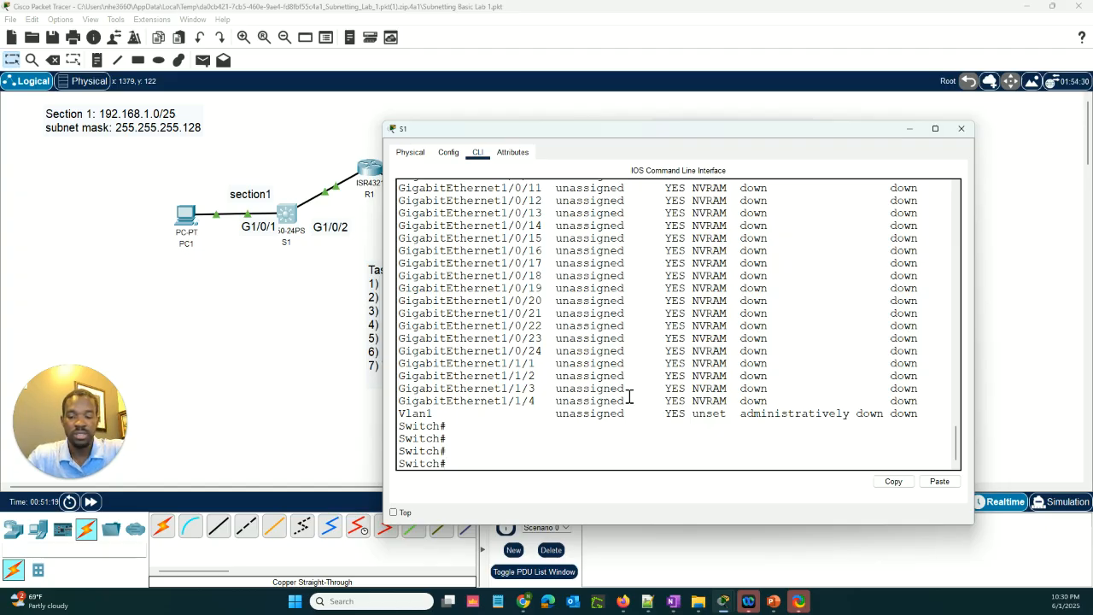
text(int)
key(BackSpace)
key(BackSpace)
key(BackSpace)
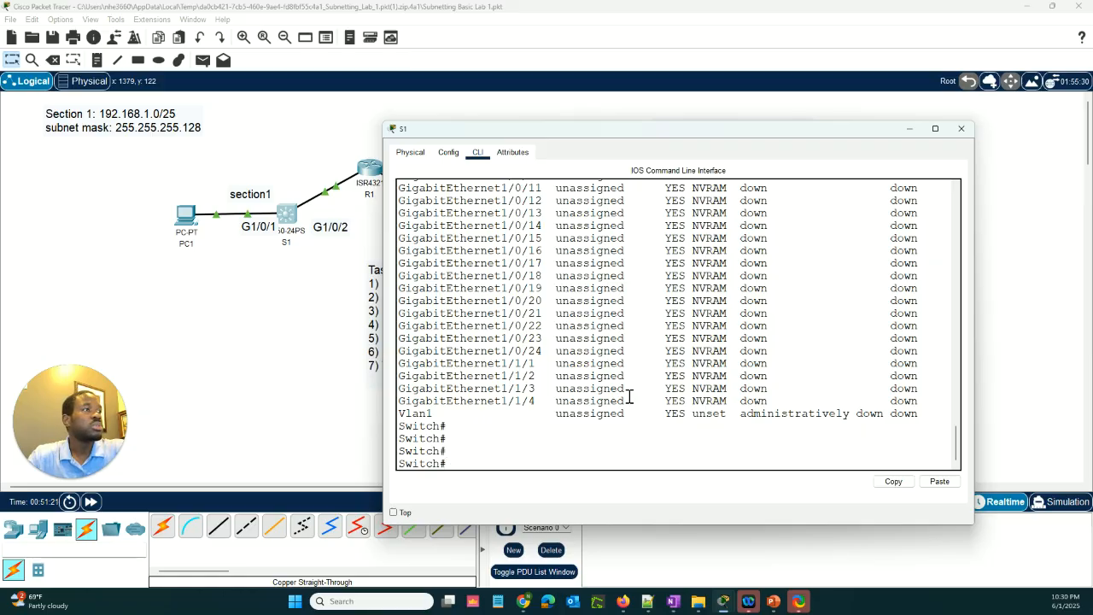
Enter global configuration mode on S1 with conf t and open the VLAN 1 interface with int vlan1
text(conf t)
key(Return)
key(Return)
text(in)
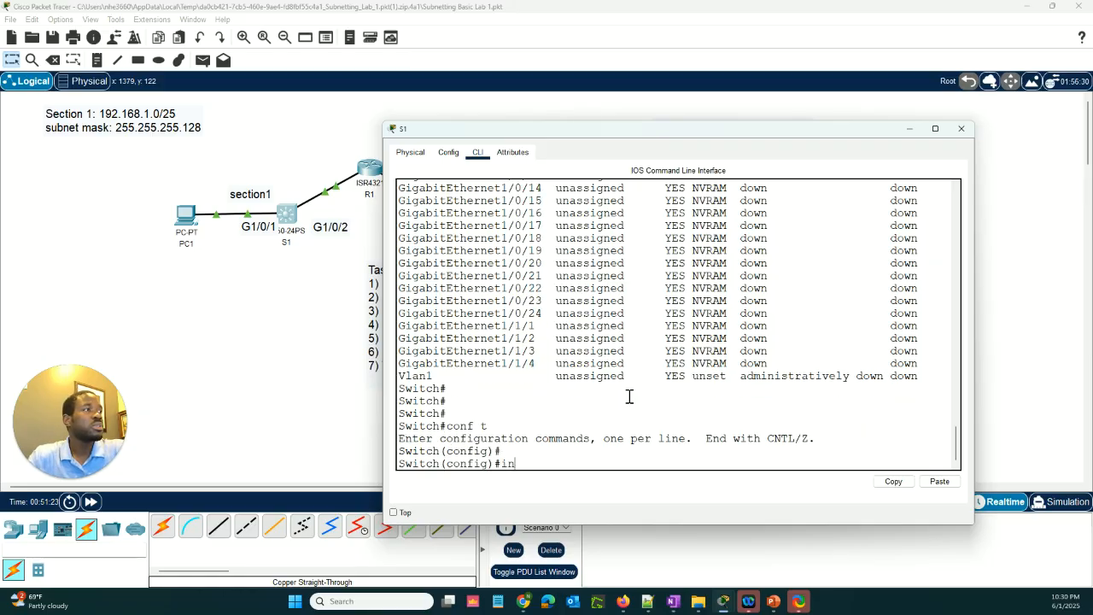
text(t vlan1)
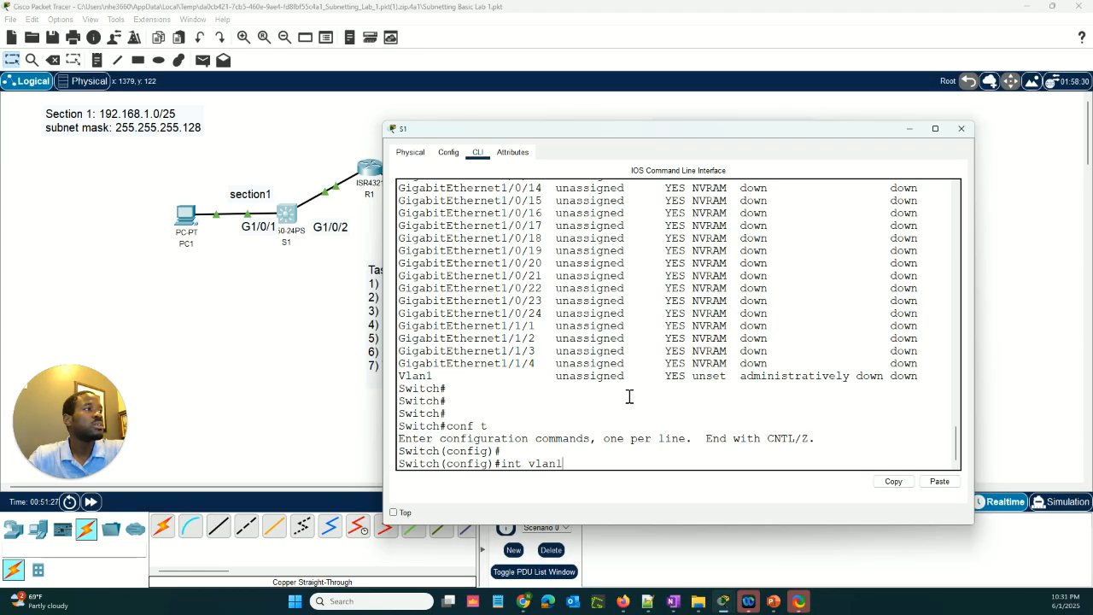
key(Return)
key(Return)
key(Return)
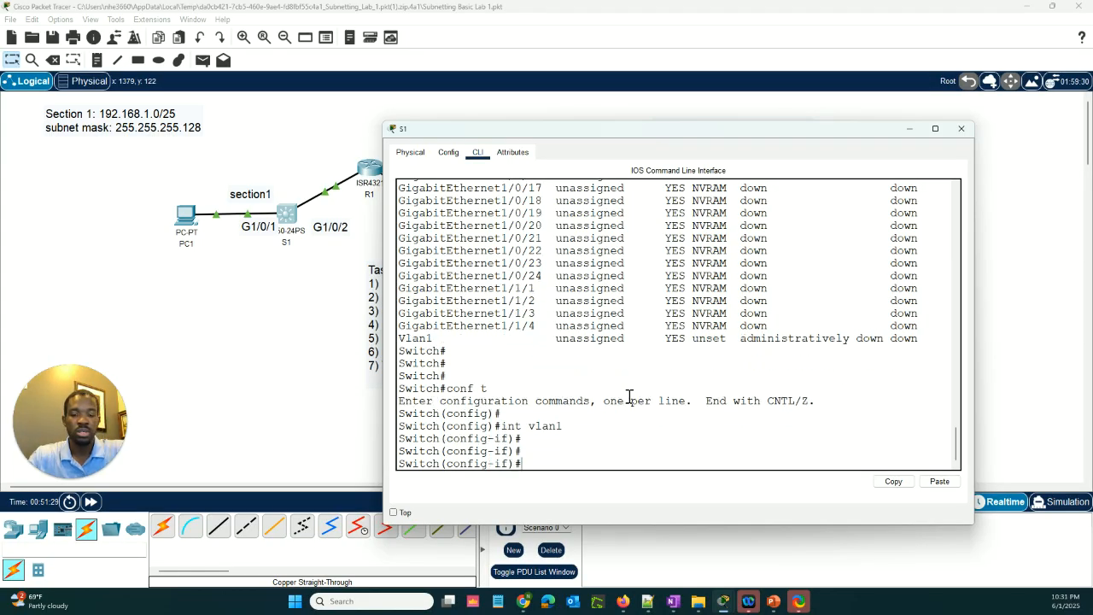
Assign S1's VLAN 1 interface the IP address 192.168.1.125 with mask 255.255.255.128, consulting the lab tasks and R1's interface addresses
text(ip)
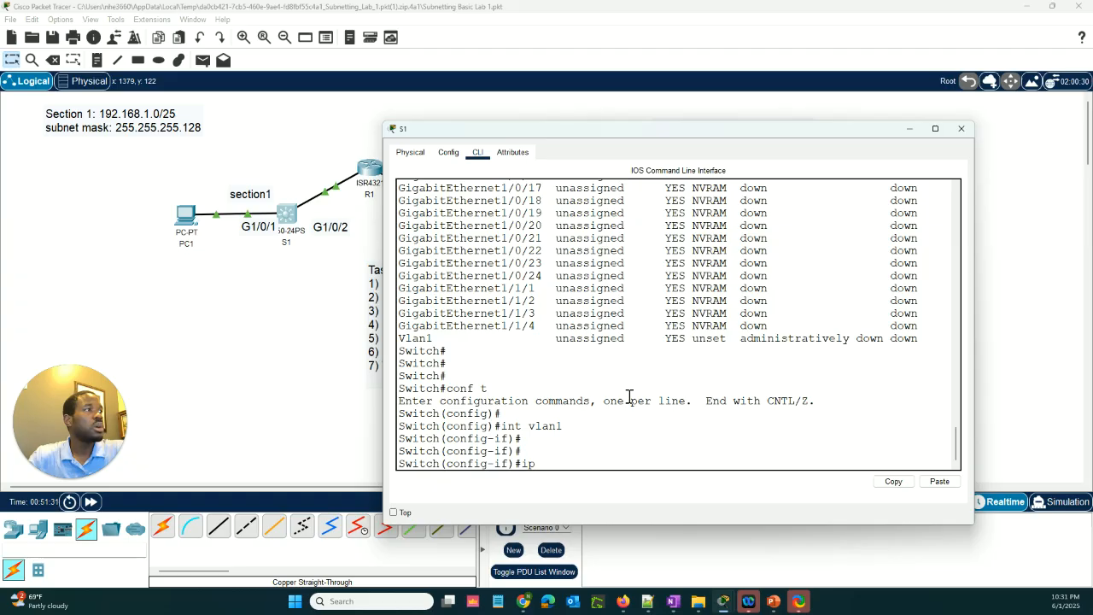
text( add)
key(Tab)
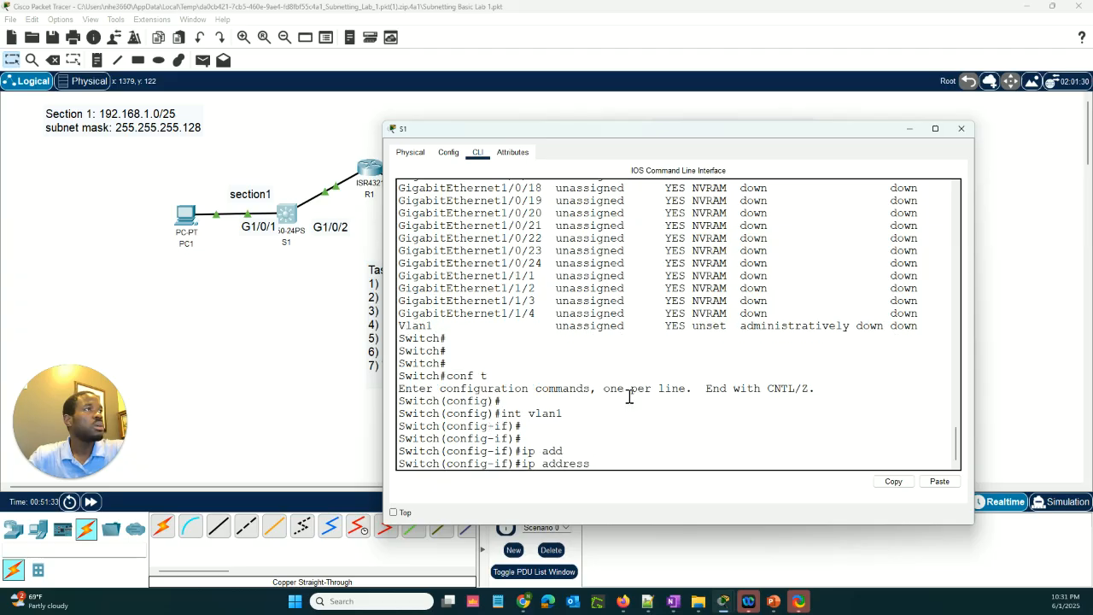
drag(500, 130, 531, 396)
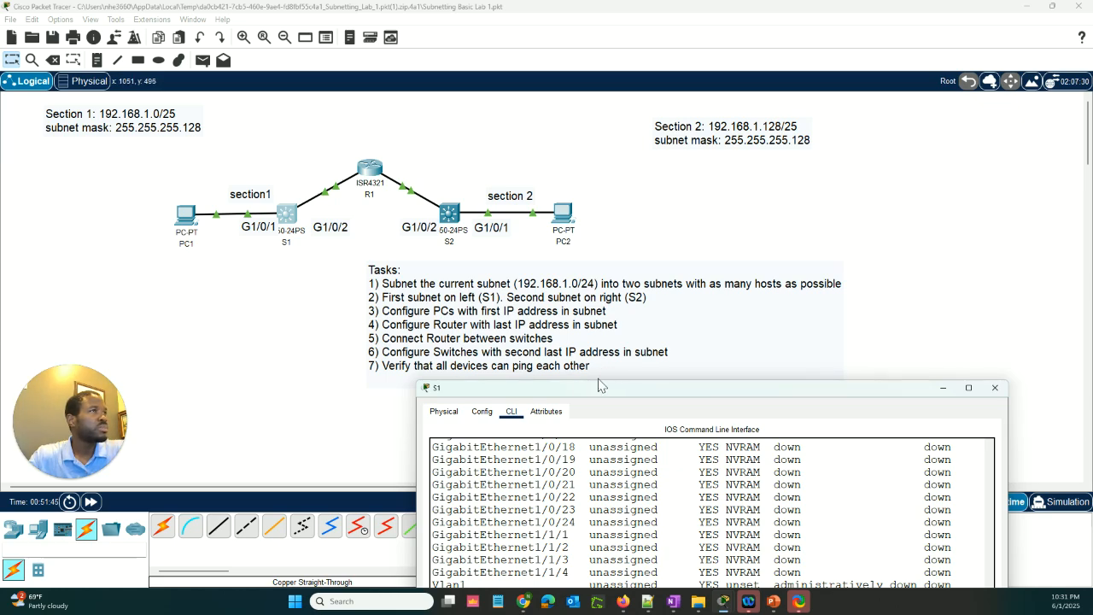
drag(595, 390, 596, 164)
text(1)
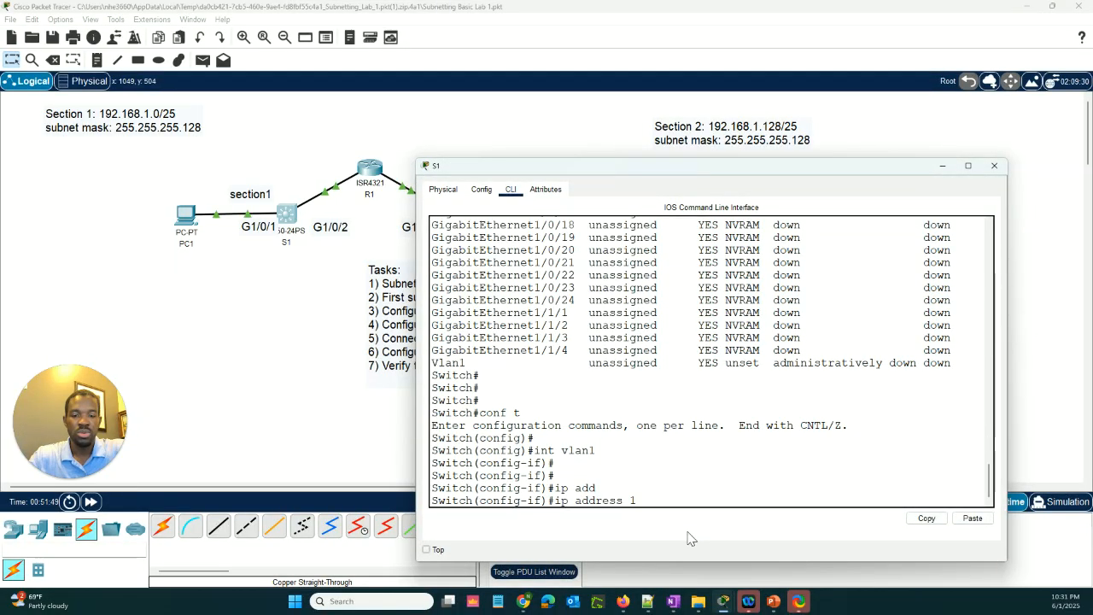
text(92.16)
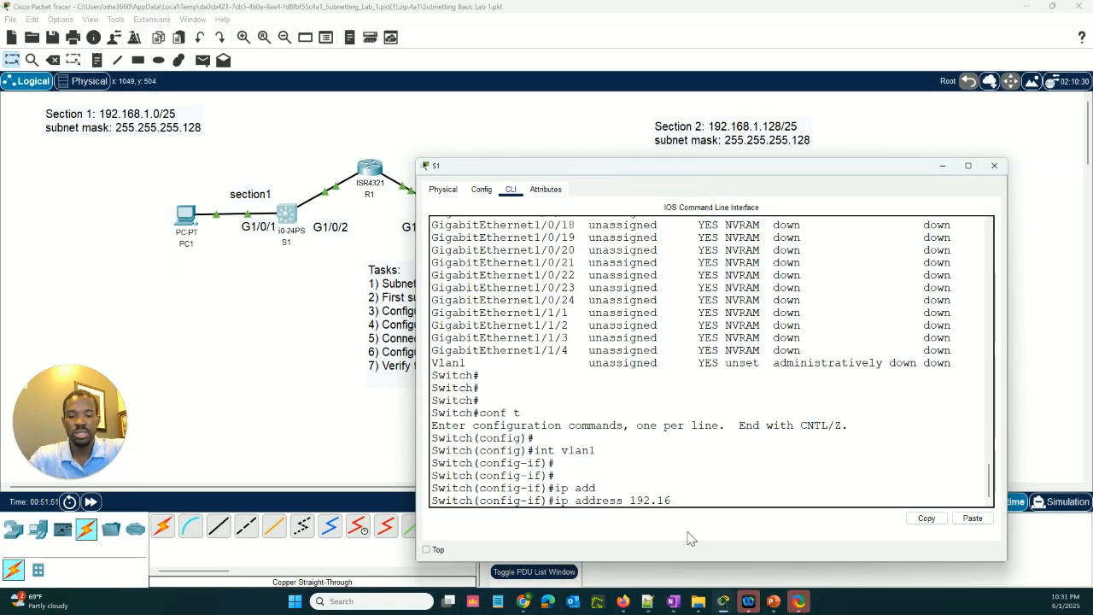
text(8.1)
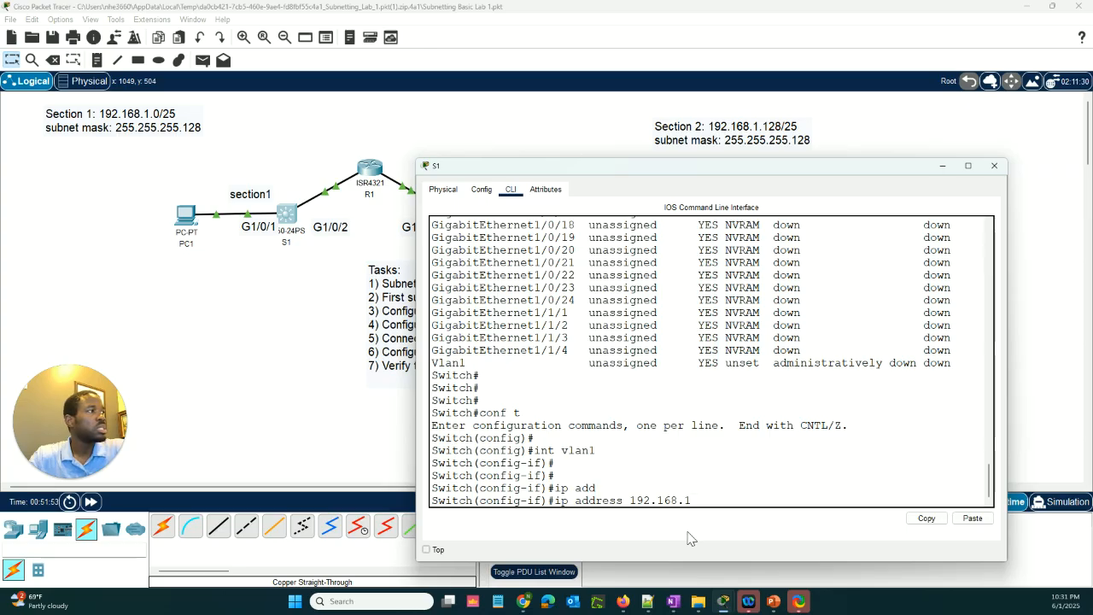
text(.12)
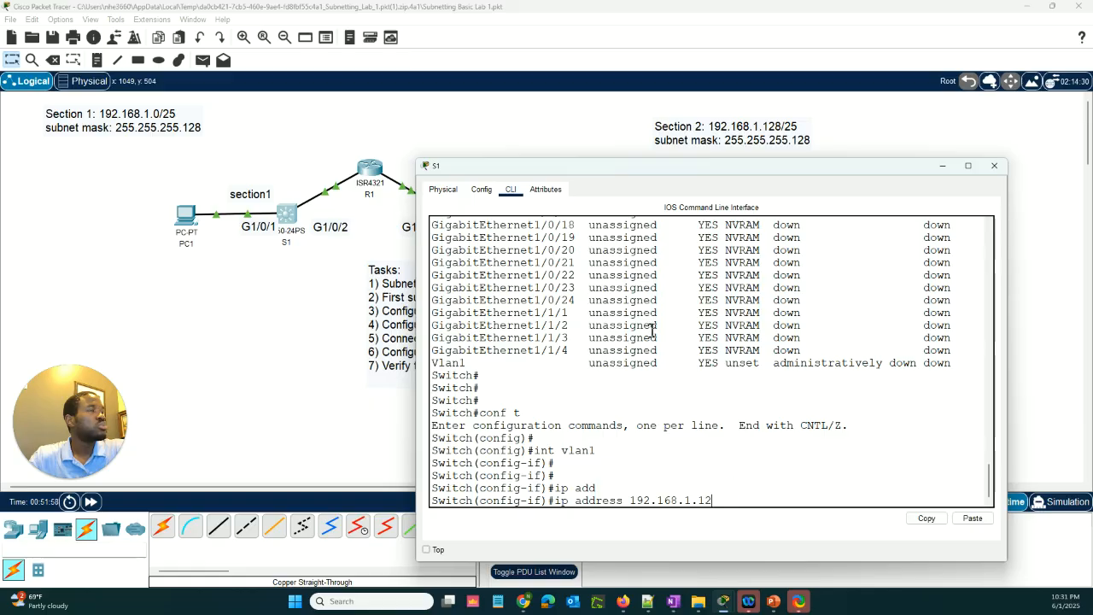
drag(538, 172, 558, 291)
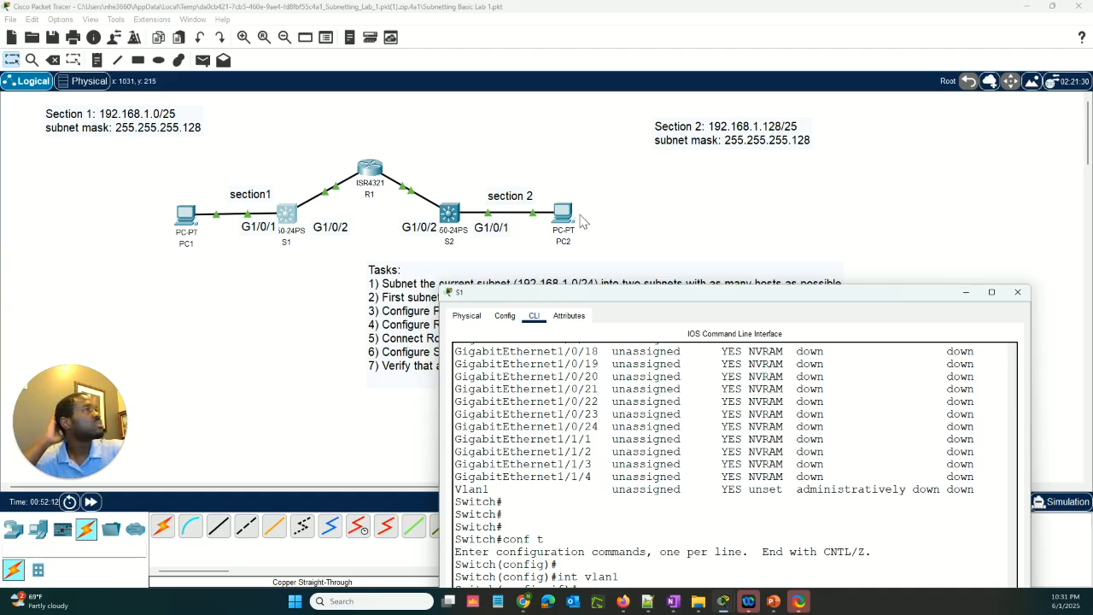
click(372, 171)
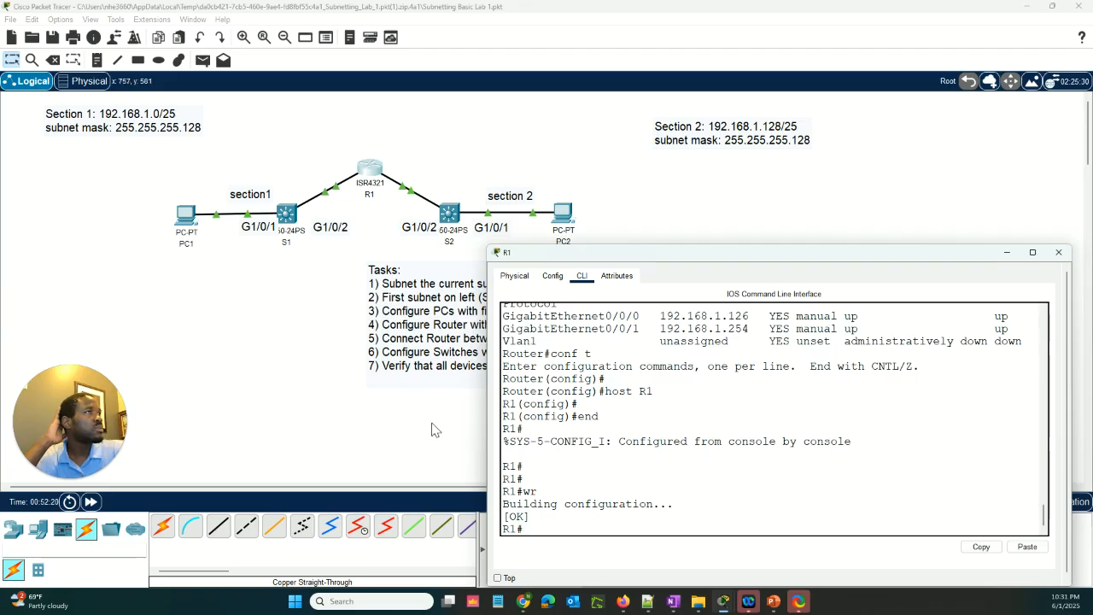
click(287, 214)
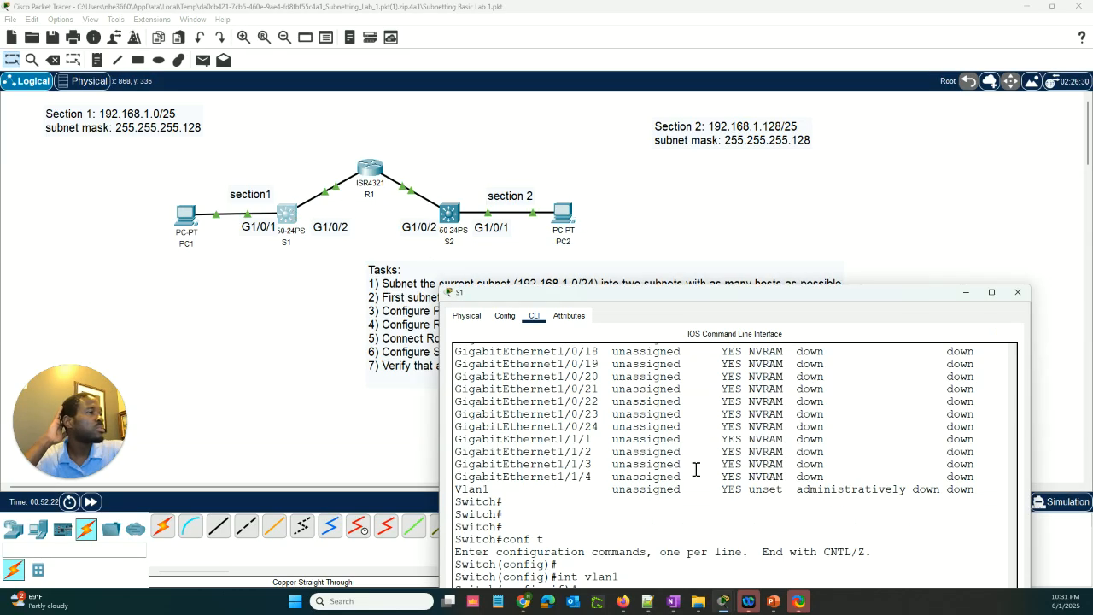
drag(692, 294, 698, 227)
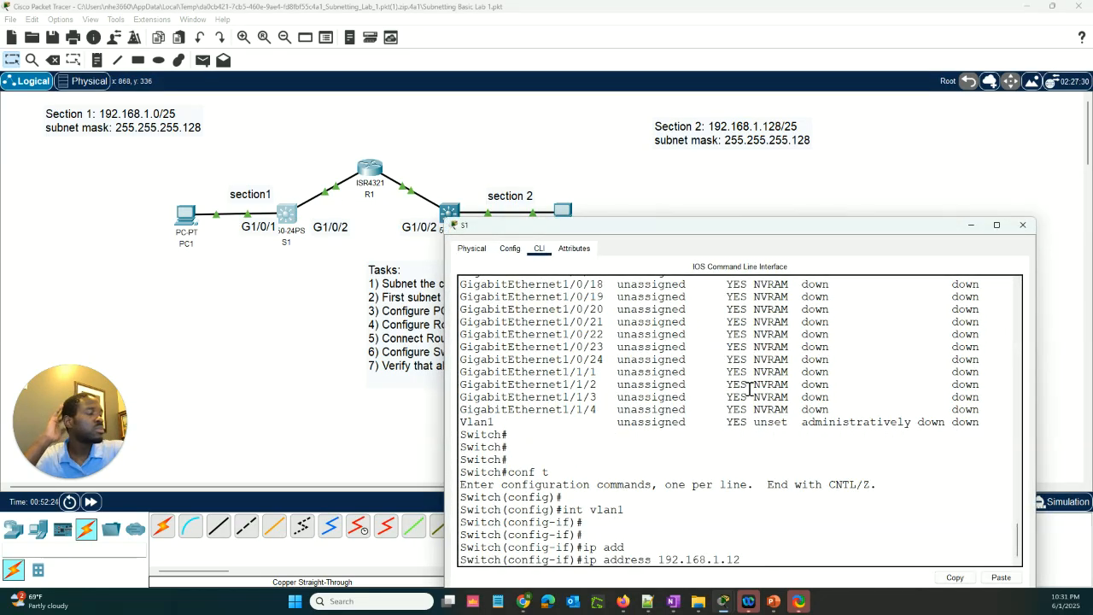
text(5 25)
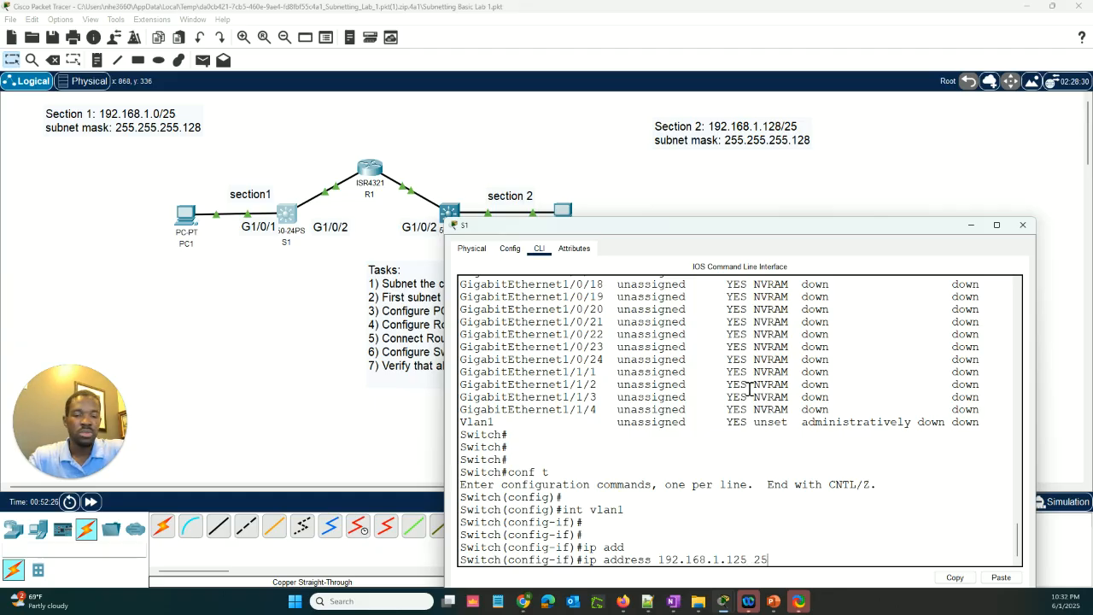
text(5.255.255.128)
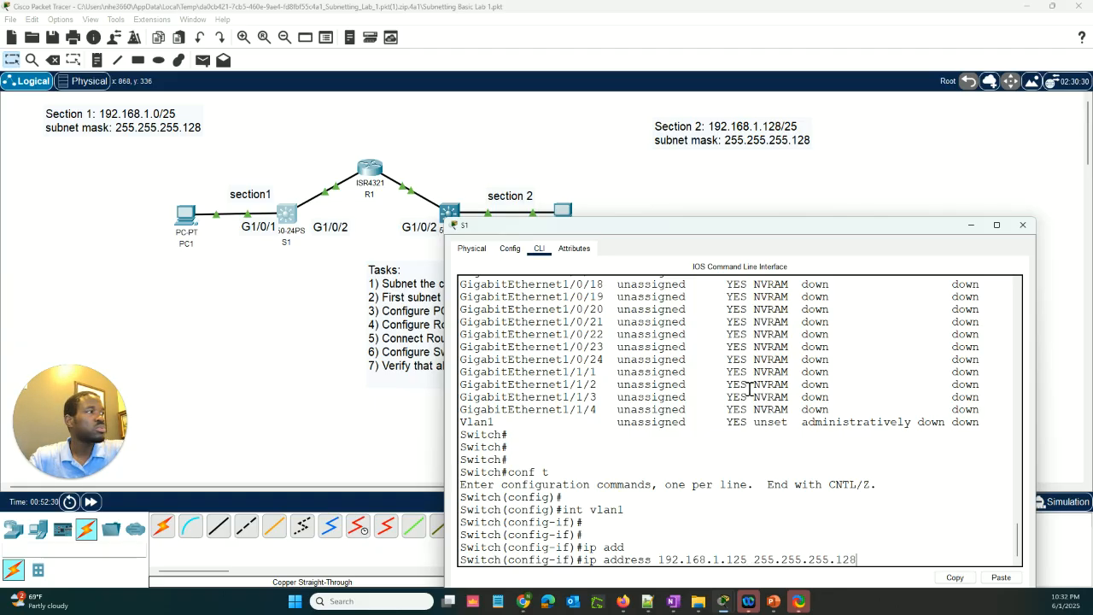
key(Return)
key(Return)
key(Return)
Enable S1's VLAN 1 interface with no shut
text(no)
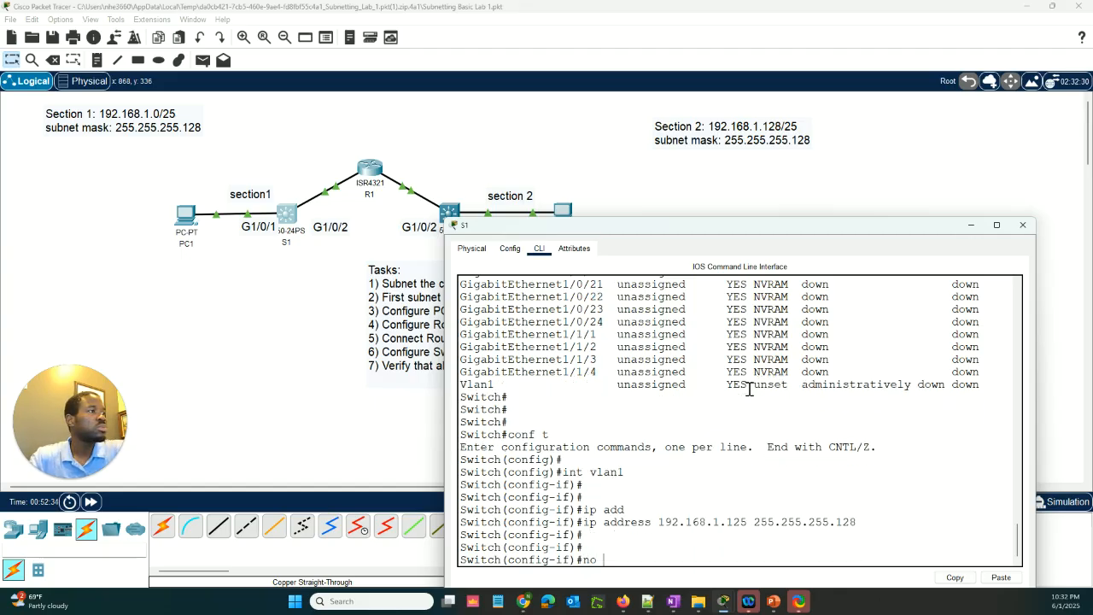
text( shut)
key(Return)
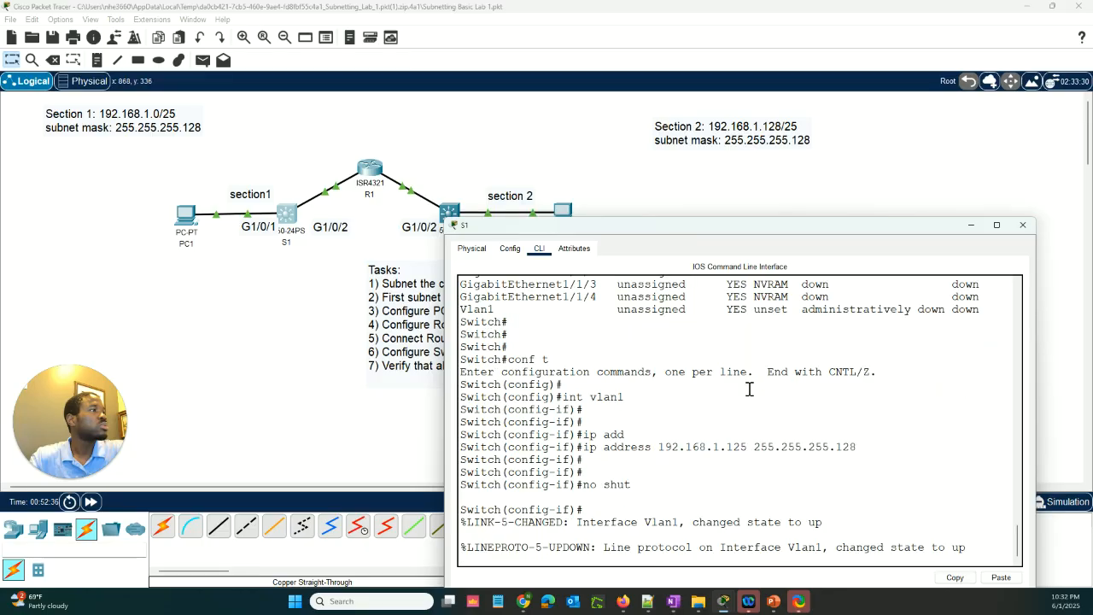
key(Return)
Leave configuration mode on S1 with end and check the VLAN 1 address and status with sh ip int br
key(Return)
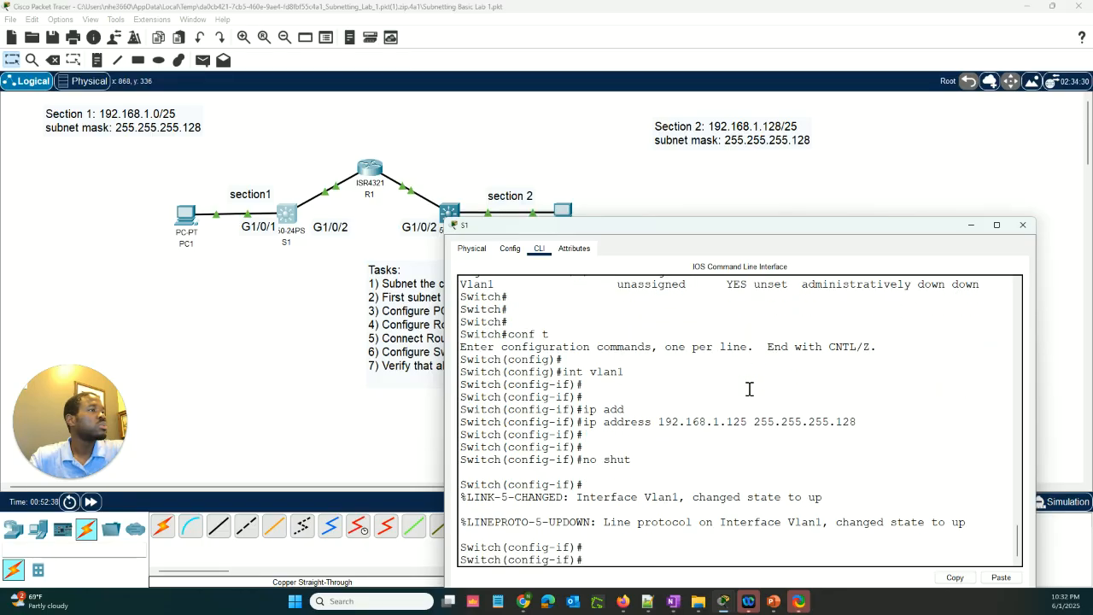
text(end)
key(Return)
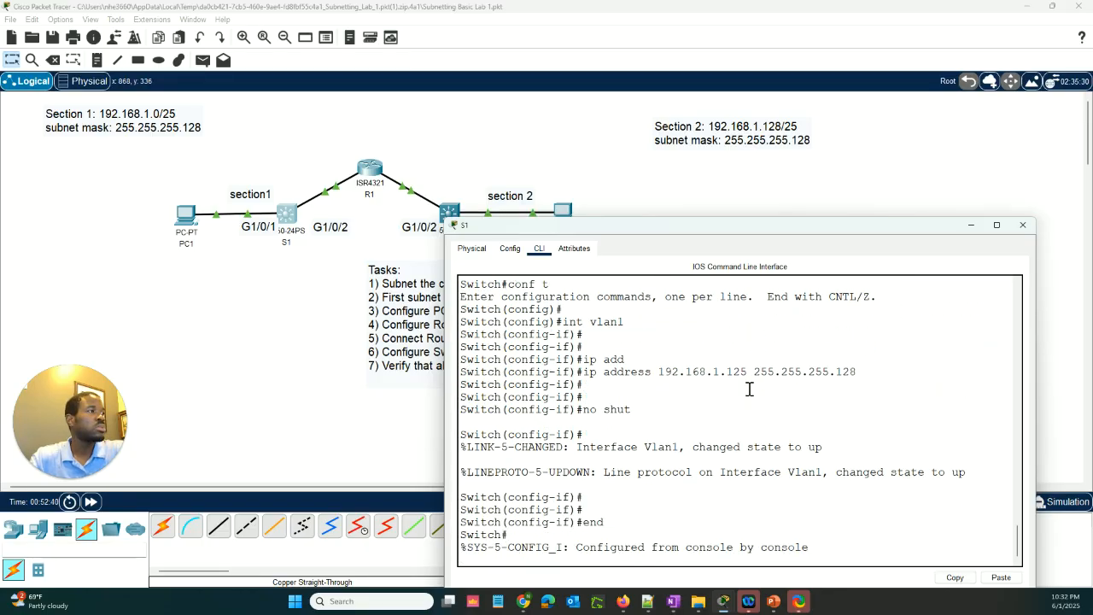
key(Return)
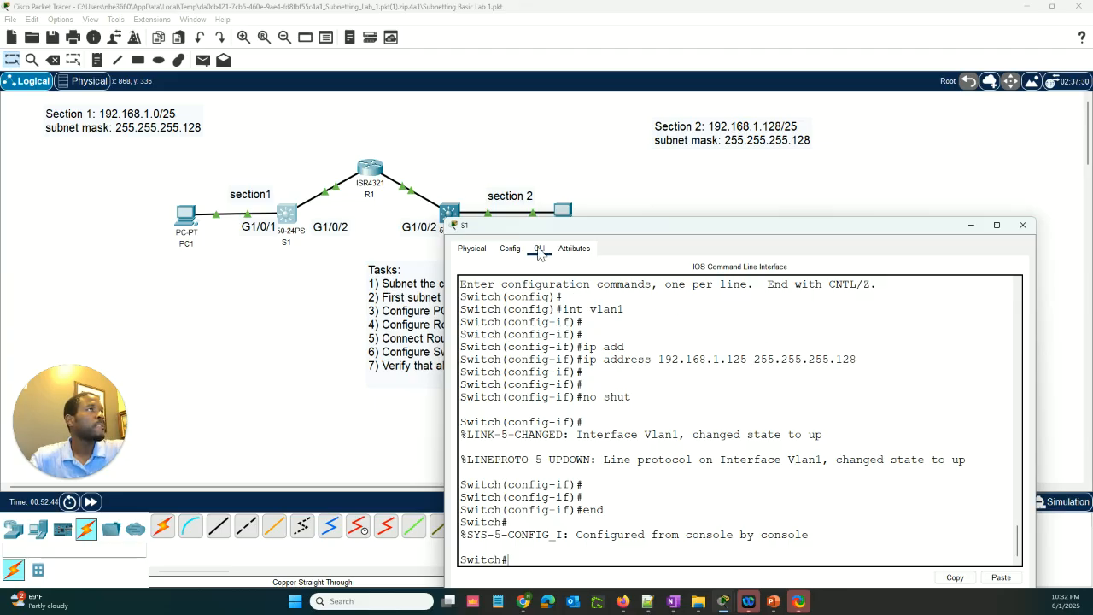
text(sh ip int br)
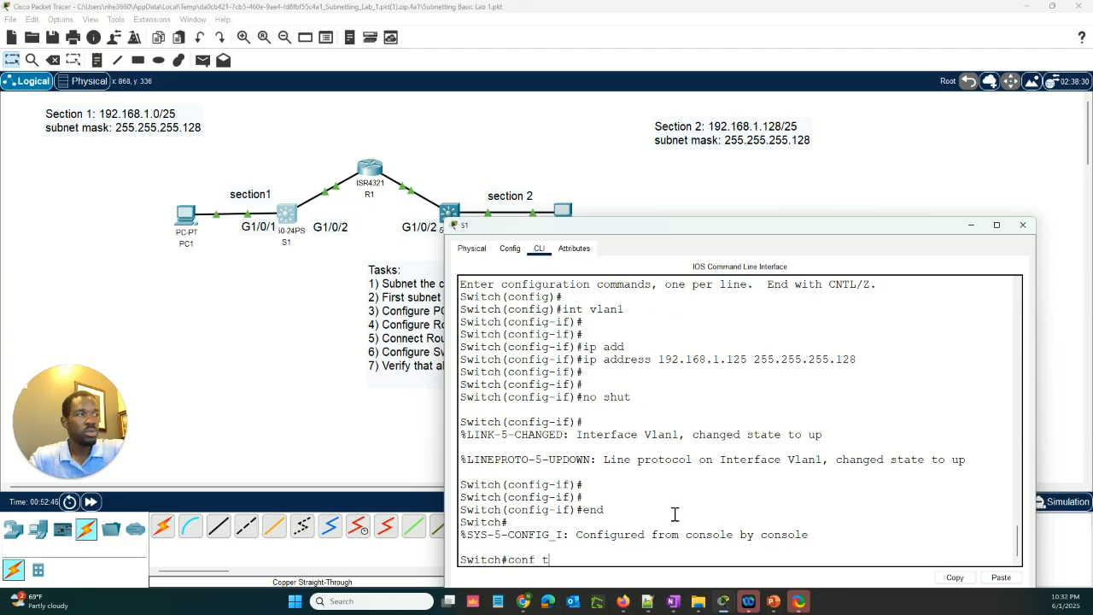
key(Return)
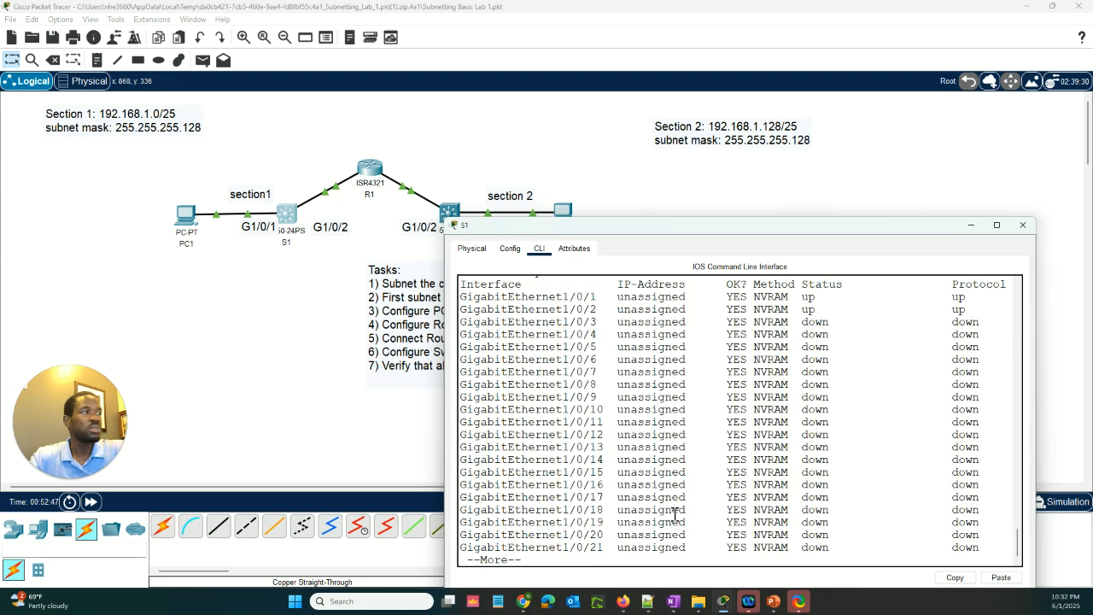
key(space)
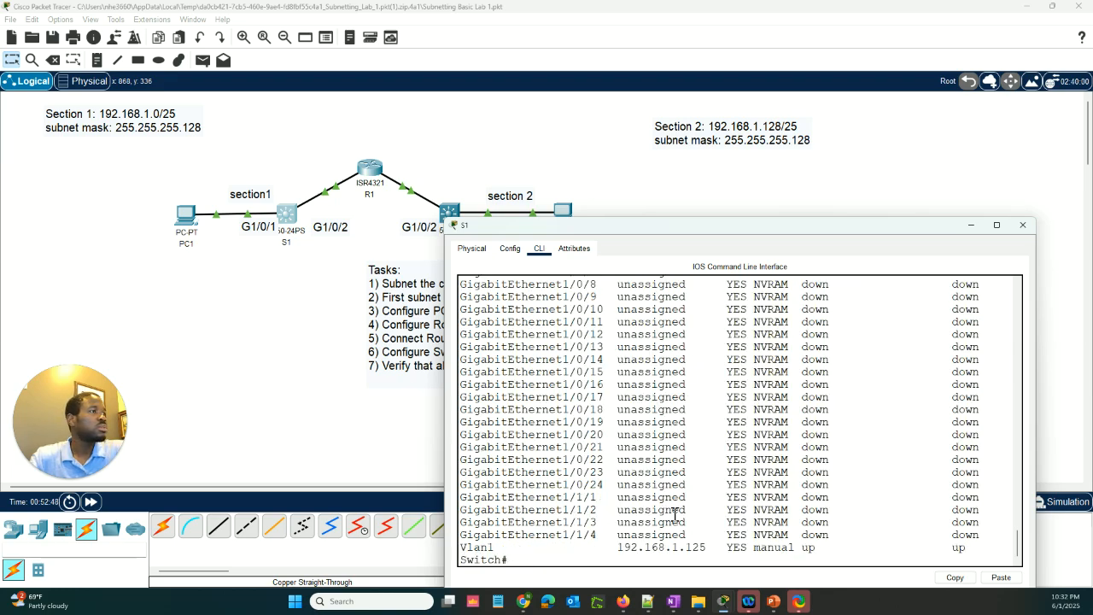
Open the command line of switch S2 and enter privileged EXEC mode with en
click(448, 215)
click(448, 215)
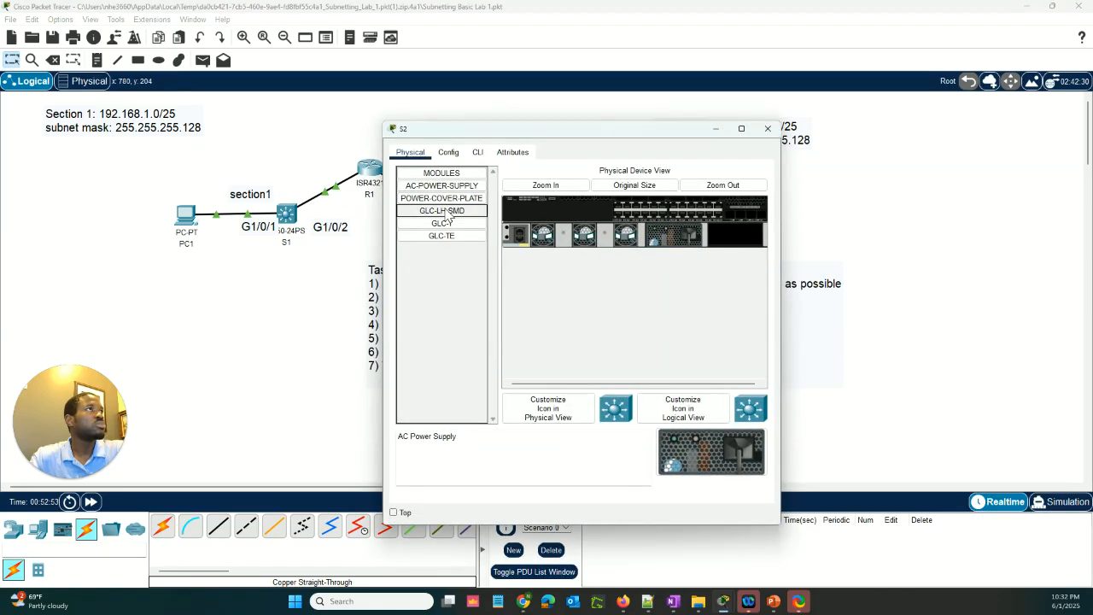
click(477, 153)
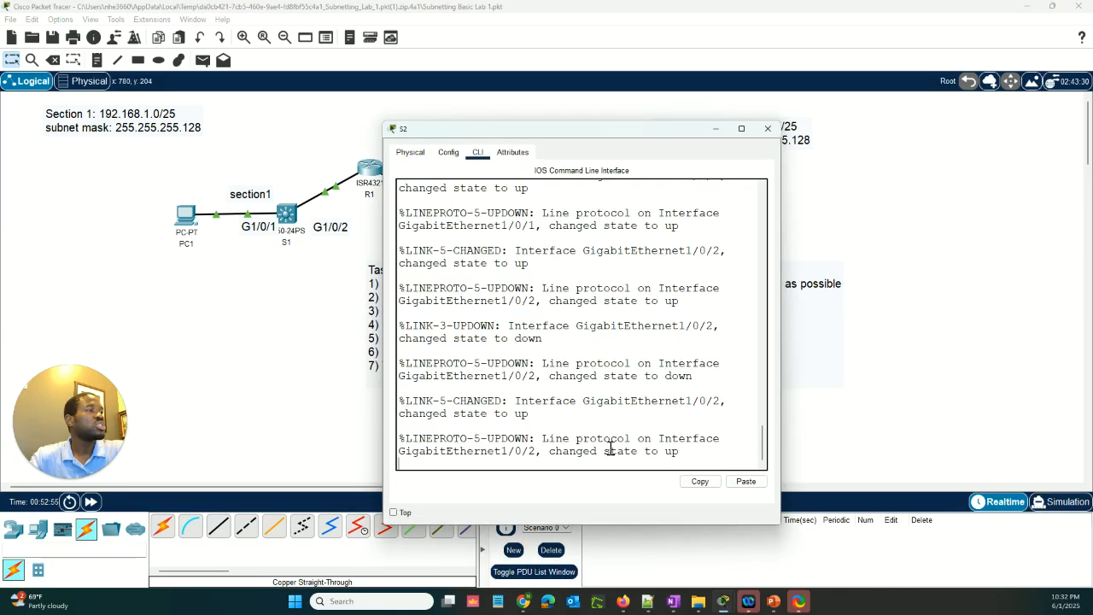
key(Return)
key(Return)
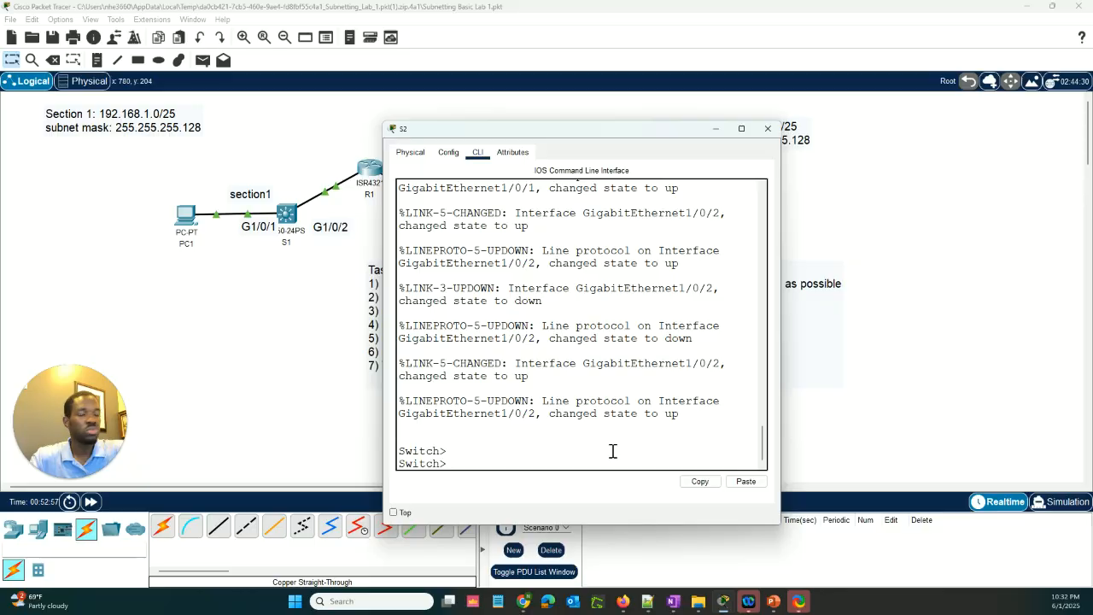
text(en)
key(Return)
key(Return)
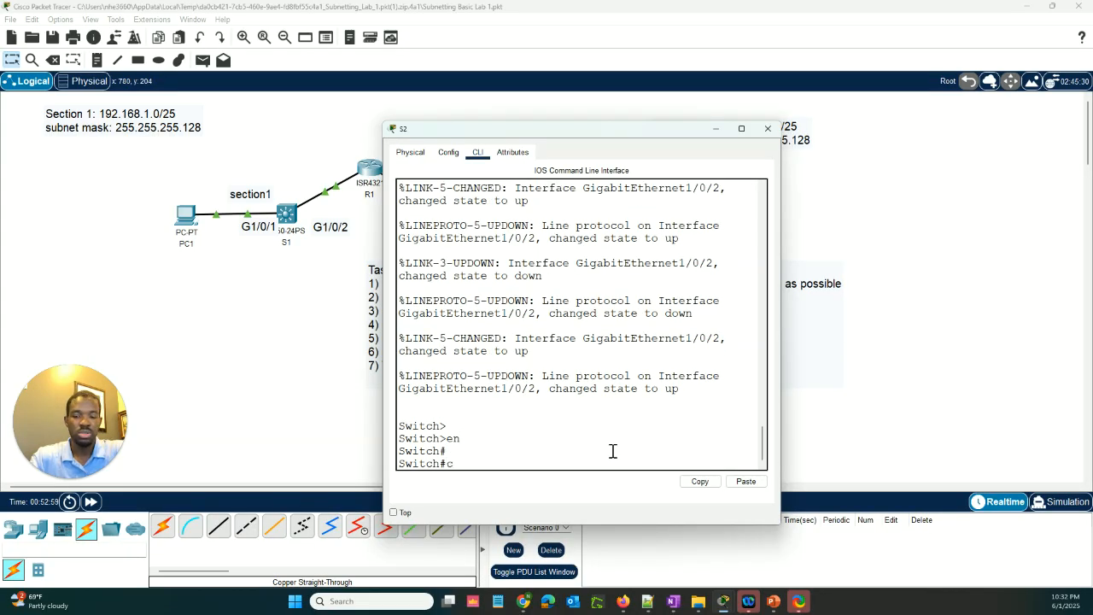
List the address and status of all S2 interfaces with sh ip int br, widening the window to read the table
text(sh ip)
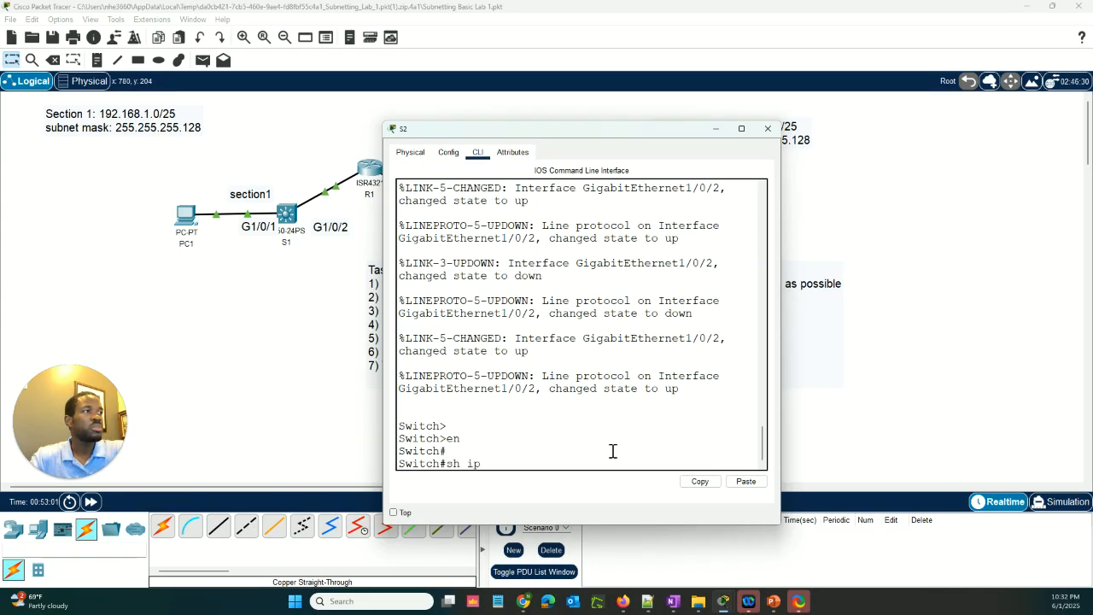
text( int br)
key(Return)
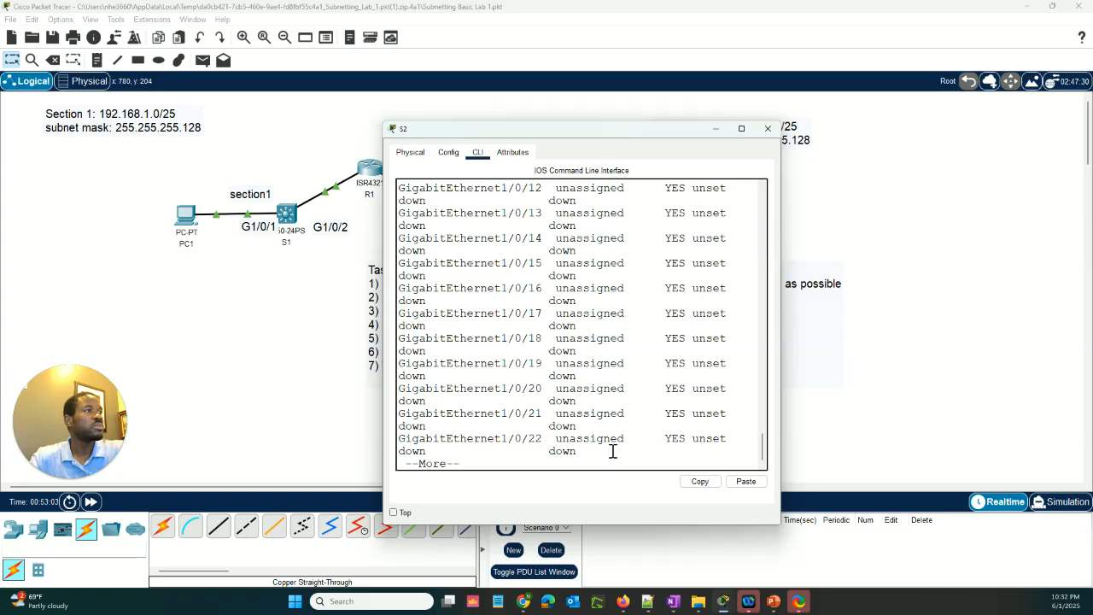
key(space)
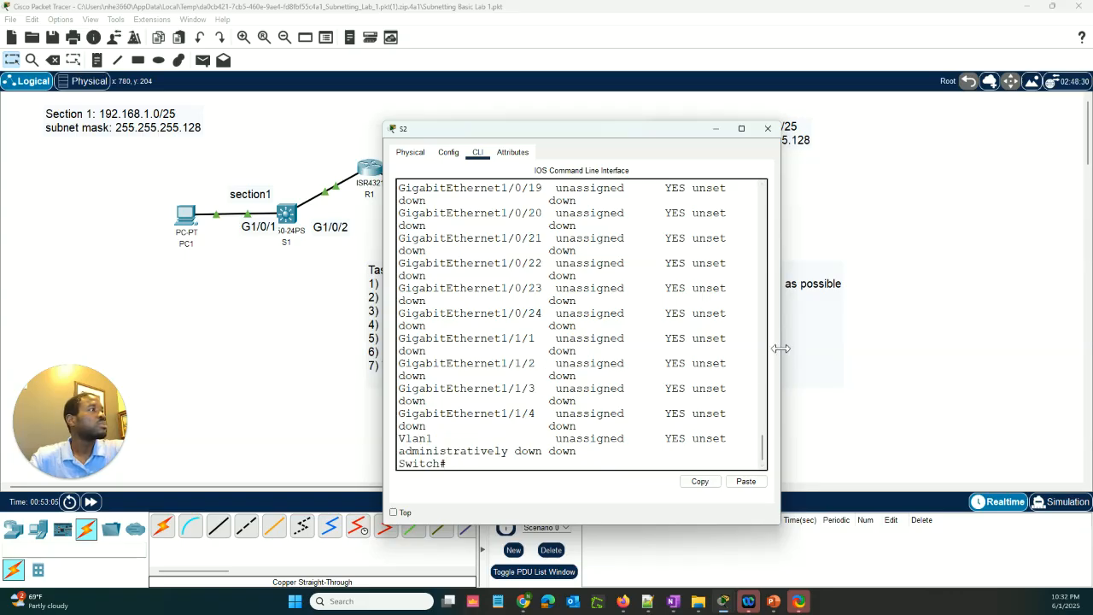
drag(779, 346, 1086, 346)
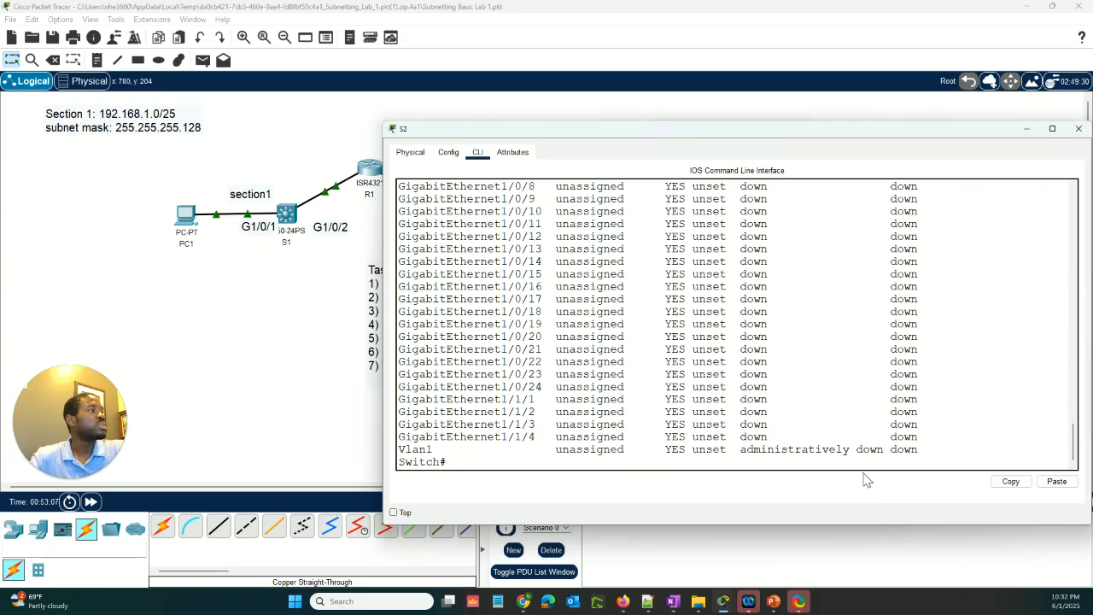
Enter global configuration mode on S2 with conf t and open the VLAN 1 interface with int vlan1
key(Return)
key(Return)
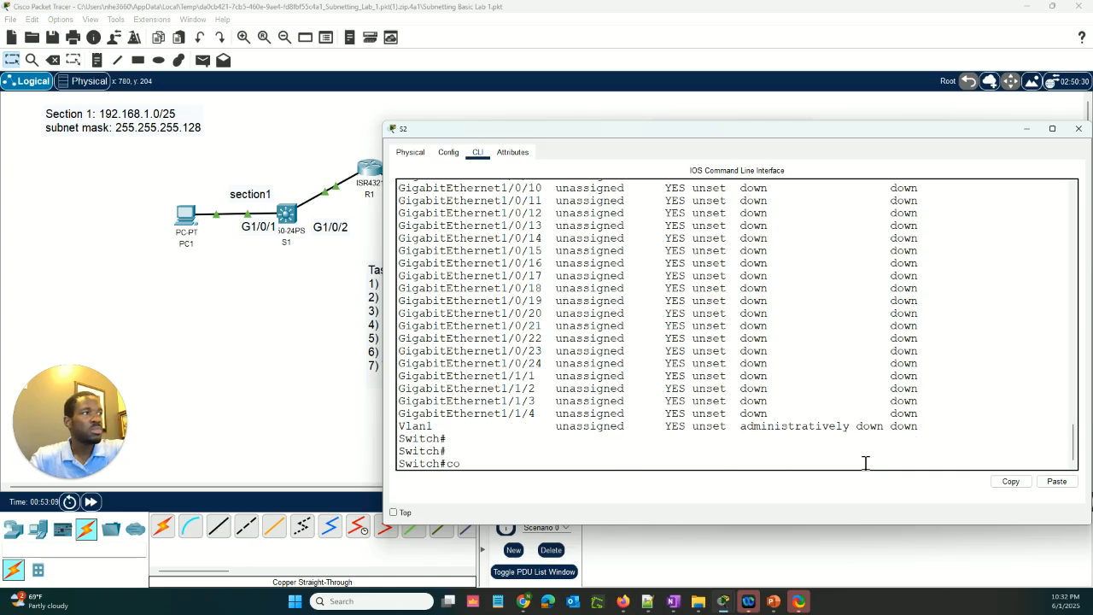
text(conf t)
key(Return)
text(int vlan)
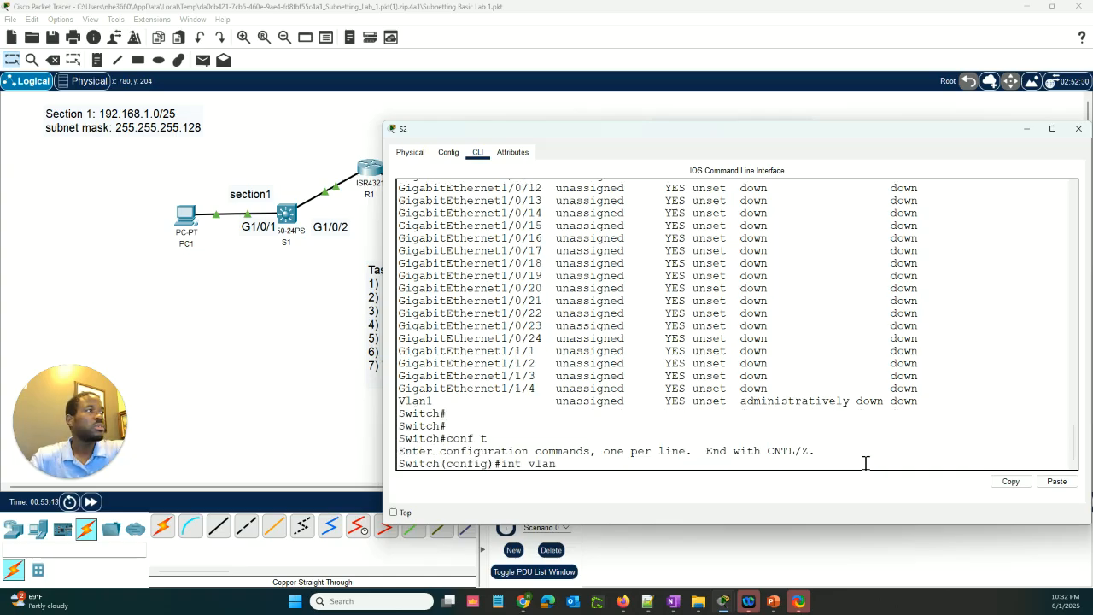
text(1)
key(Return)
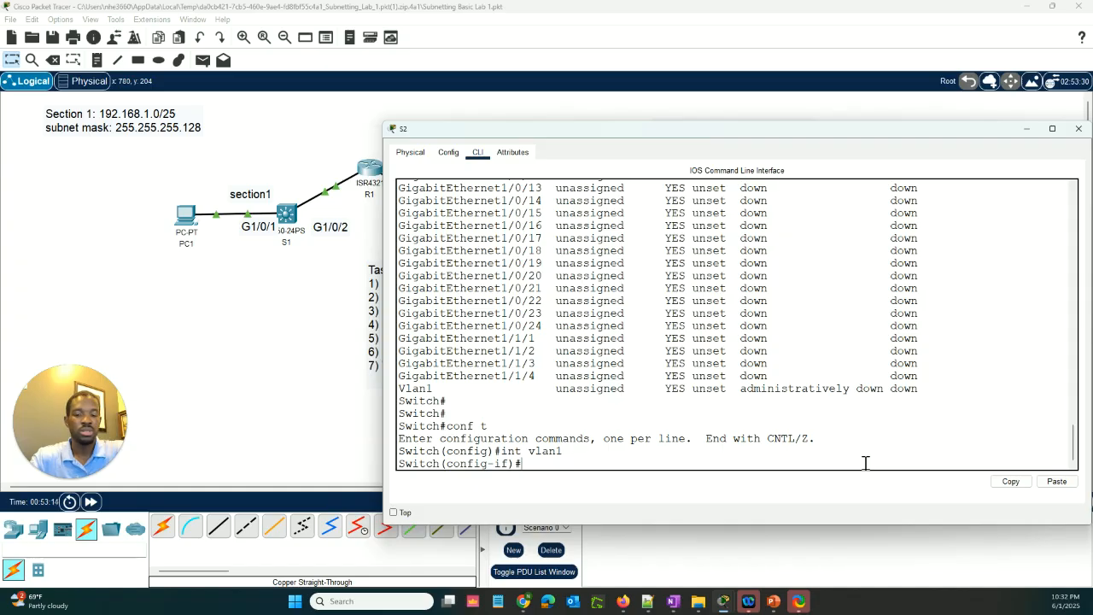
Assign S2's VLAN 1 interface the IP address 192.168.1.253 with mask 255.255.255.128, consulting R1's interface addresses
text(ip)
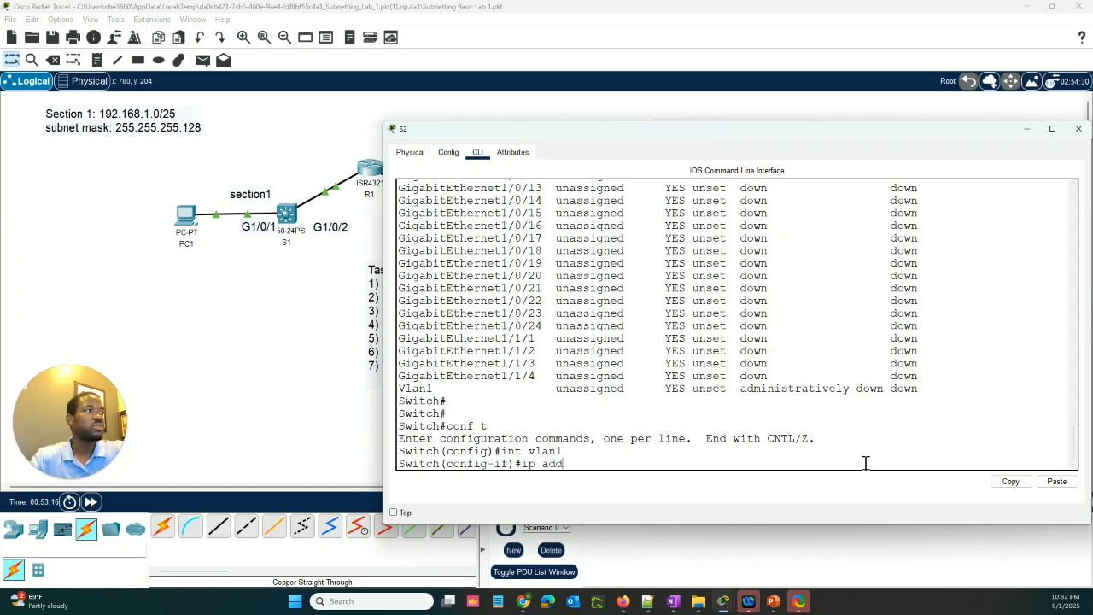
text( add)
key(Tab)
text(192)
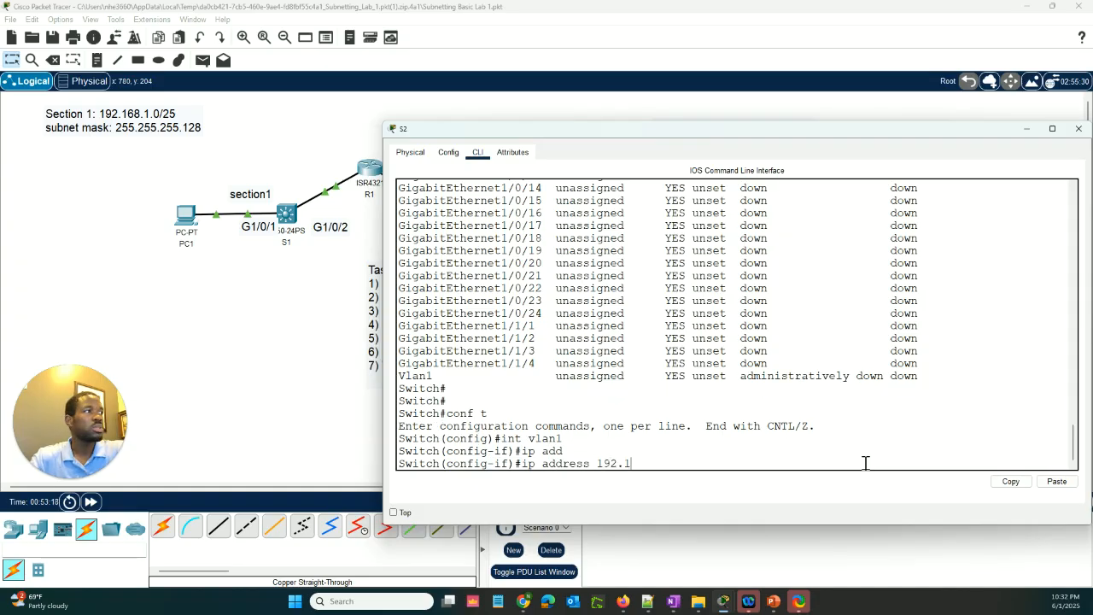
text(.16)
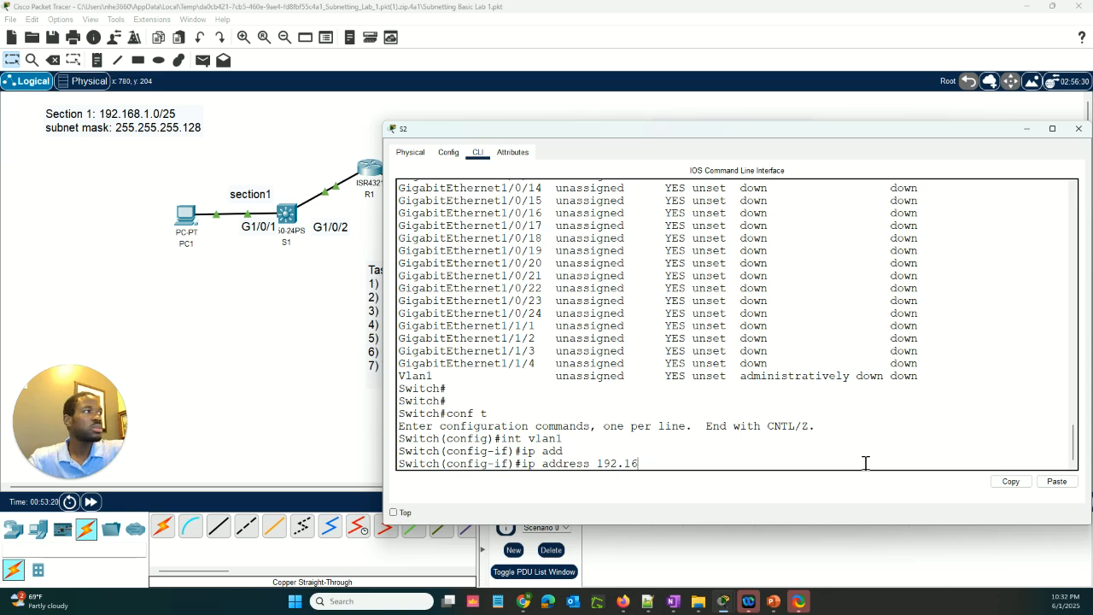
text(7.)
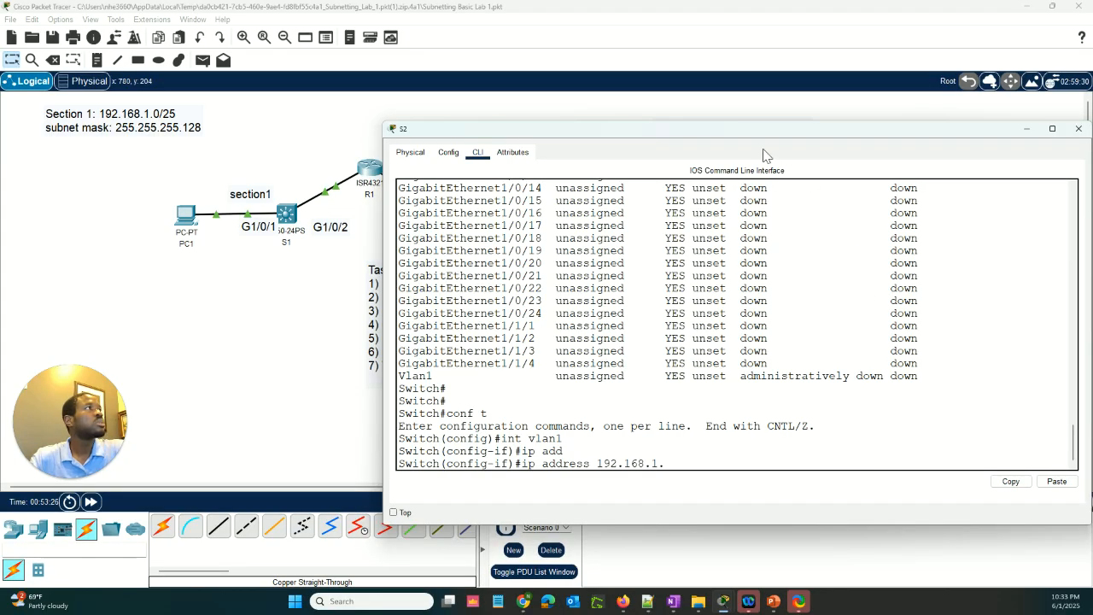
drag(754, 135, 791, 241)
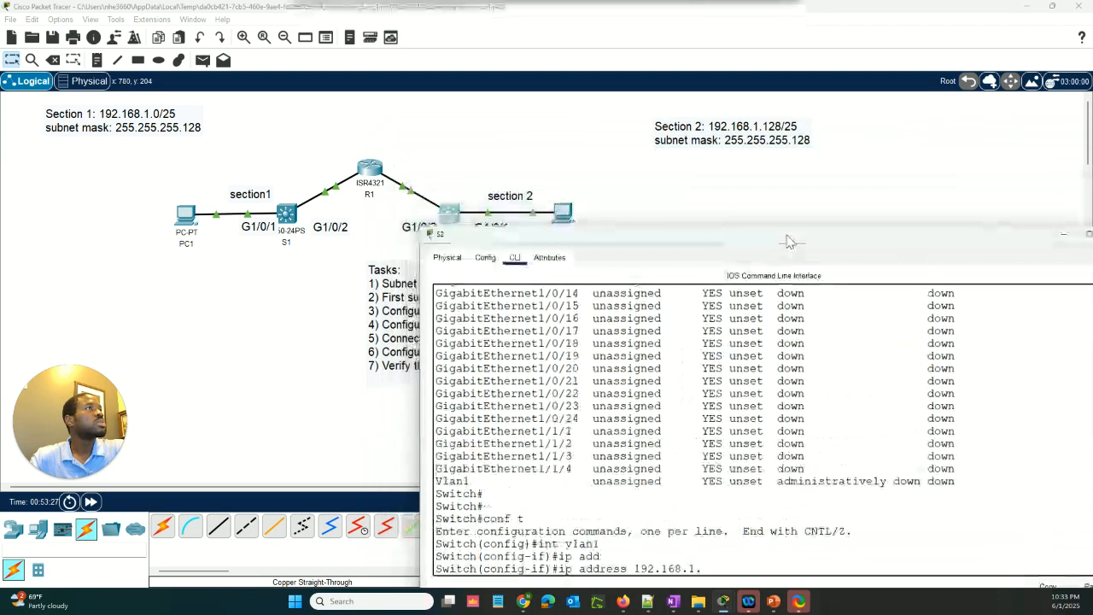
click(372, 177)
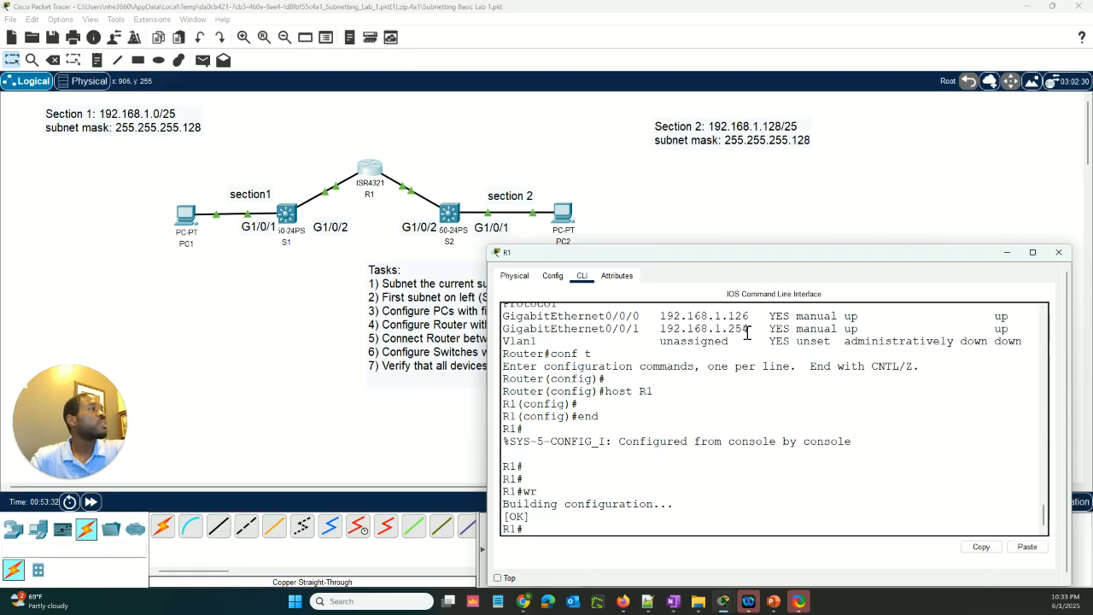
click(433, 441)
click(459, 224)
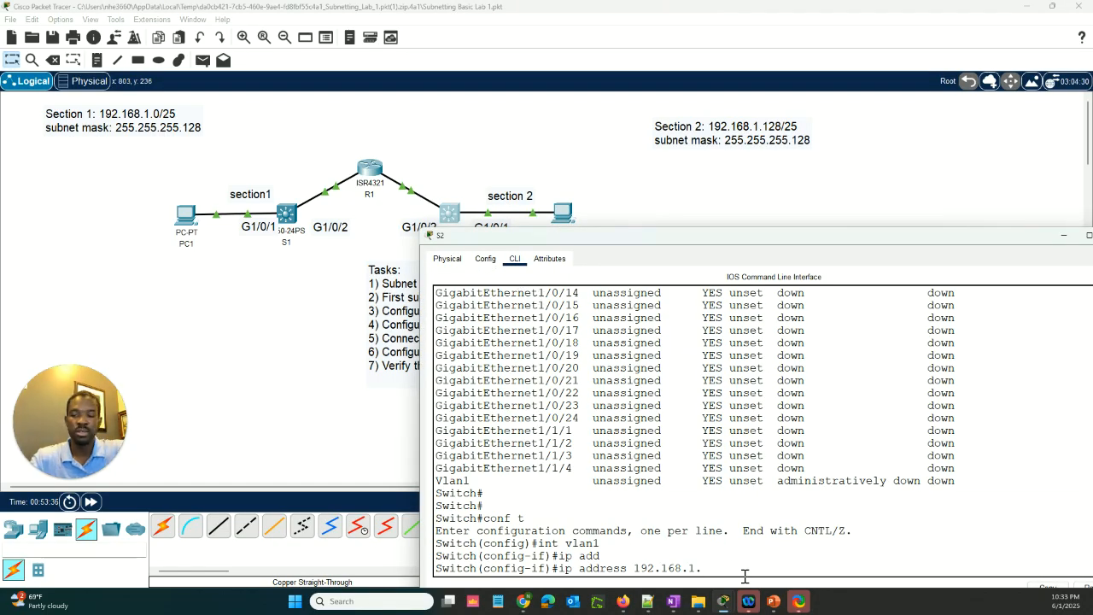
text(253)
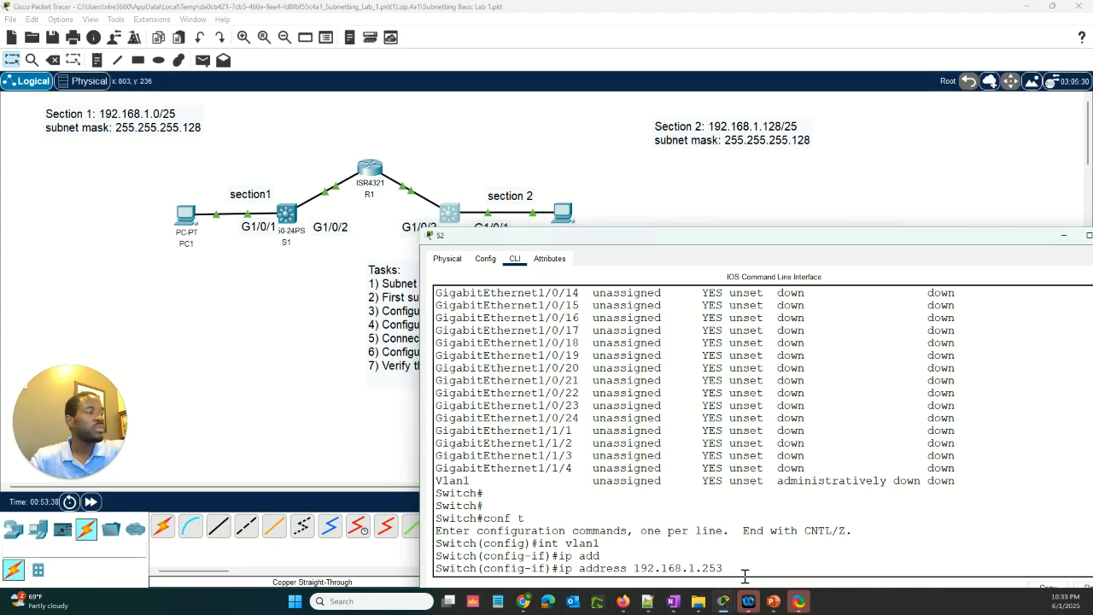
text( 255.255)
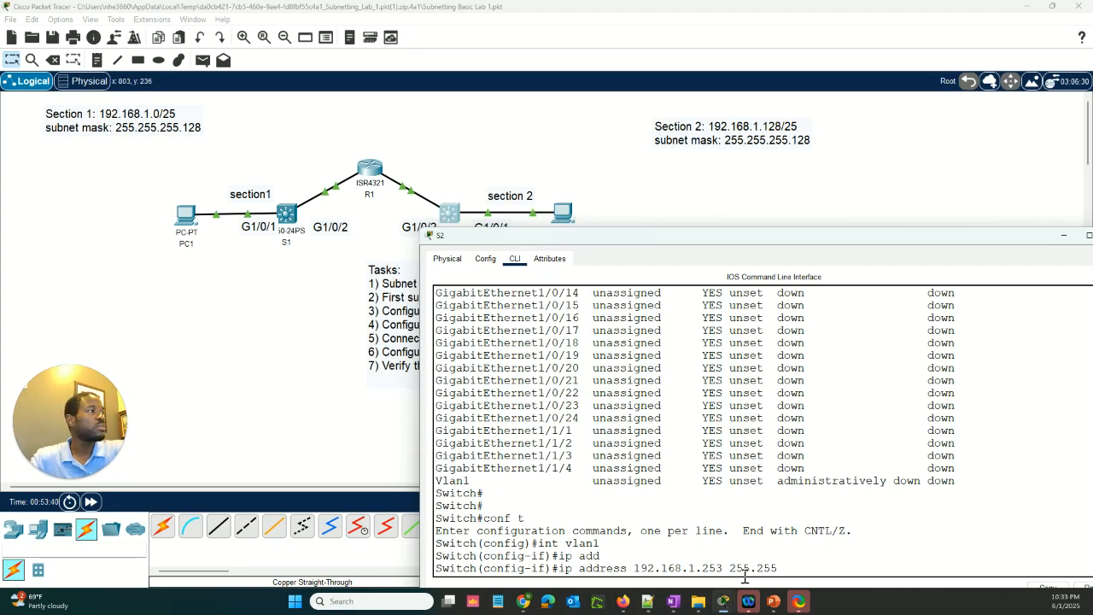
text(.255.12)
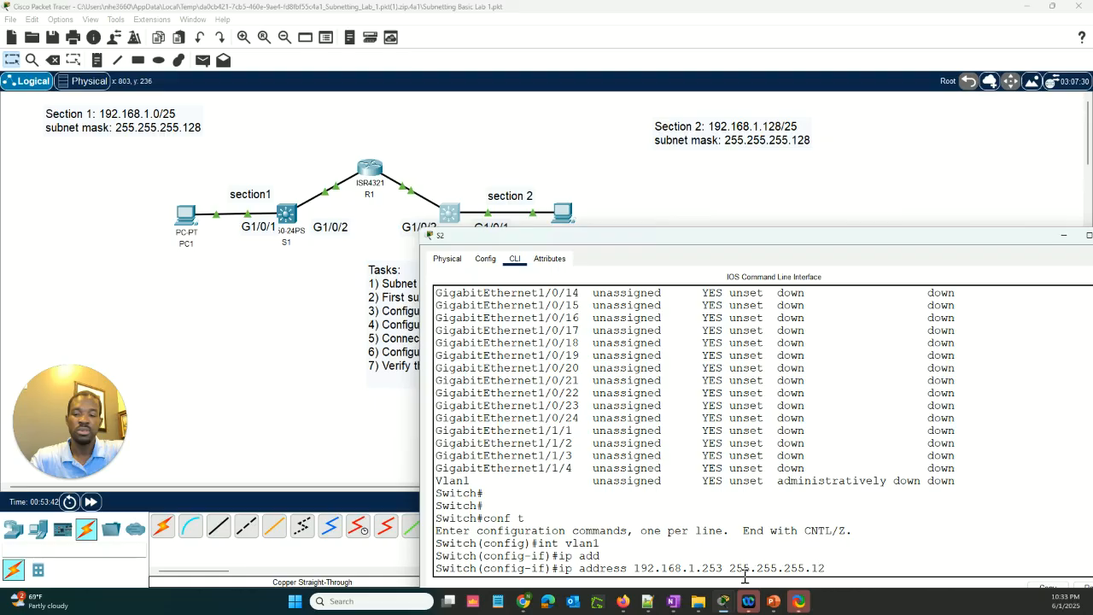
text(8)
key(Return)
key(Return)
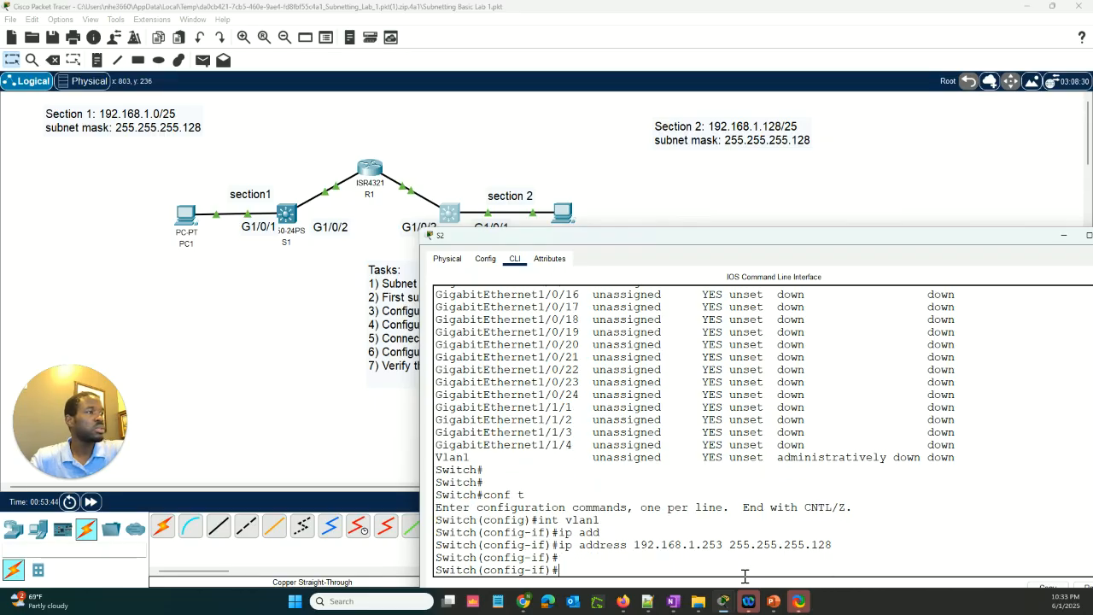
Enable S2's VLAN 1 interface with no shut and leave configuration mode with end
text(en)
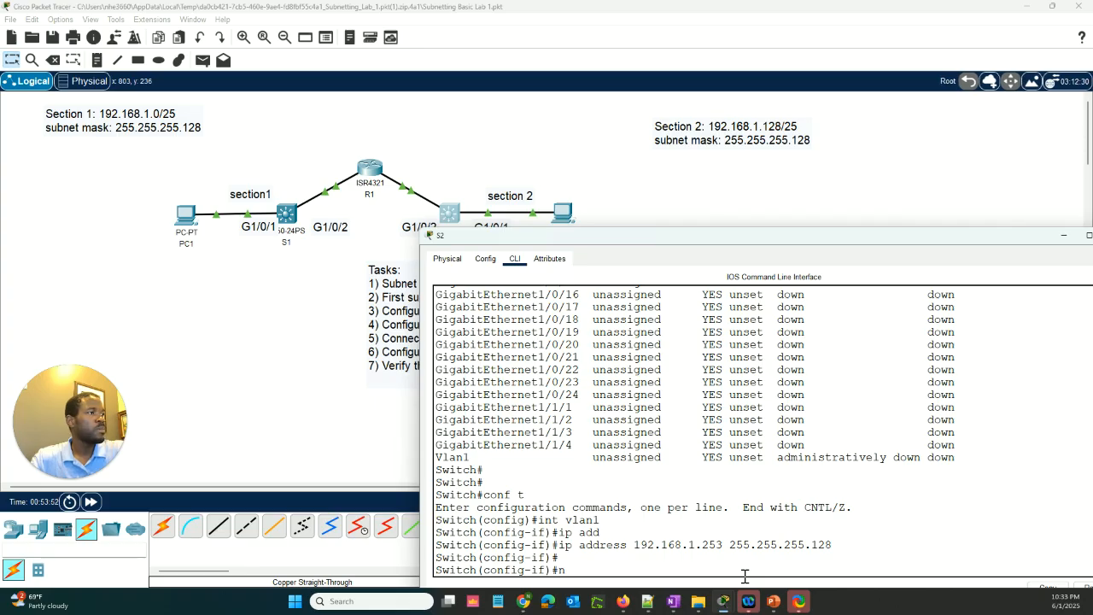
text(o shut)
key(Return)
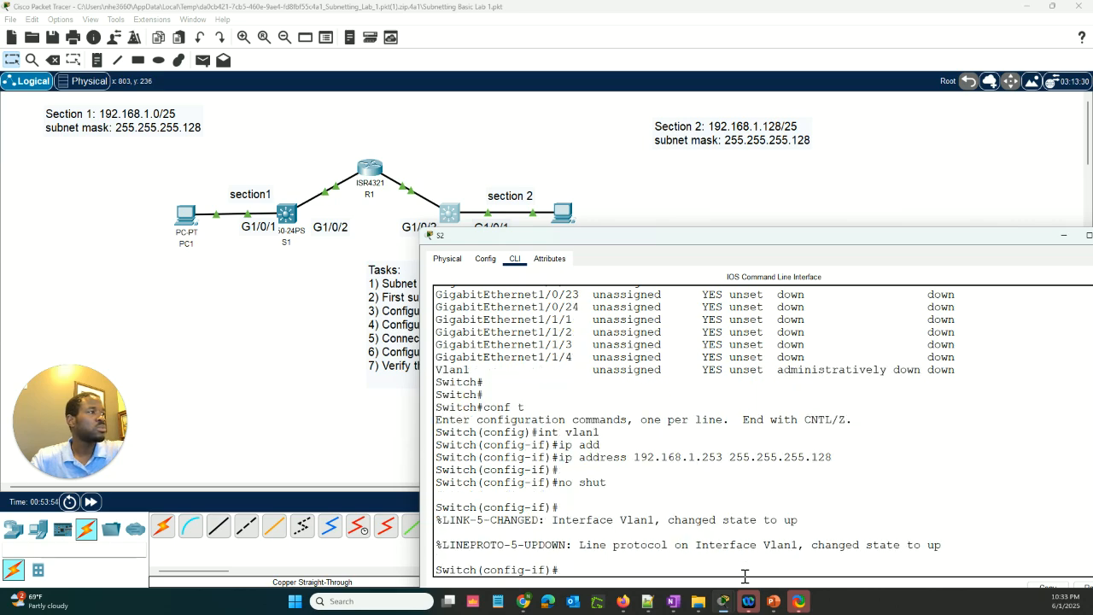
key(Return)
key(Return)
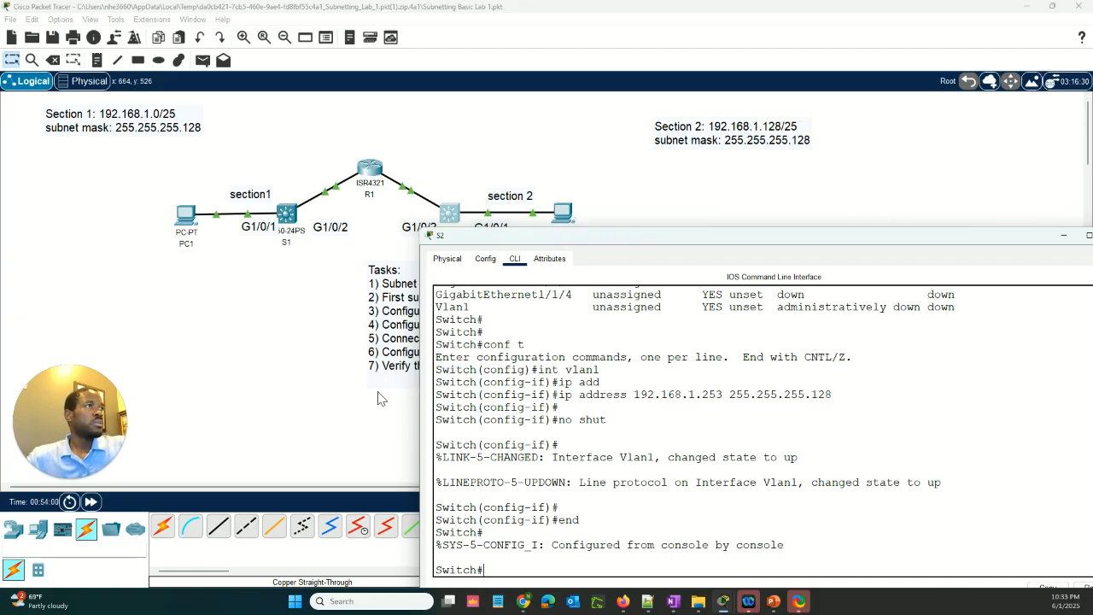
Ping 192.168.1.1 from PC1's Command Prompt
click(344, 403)
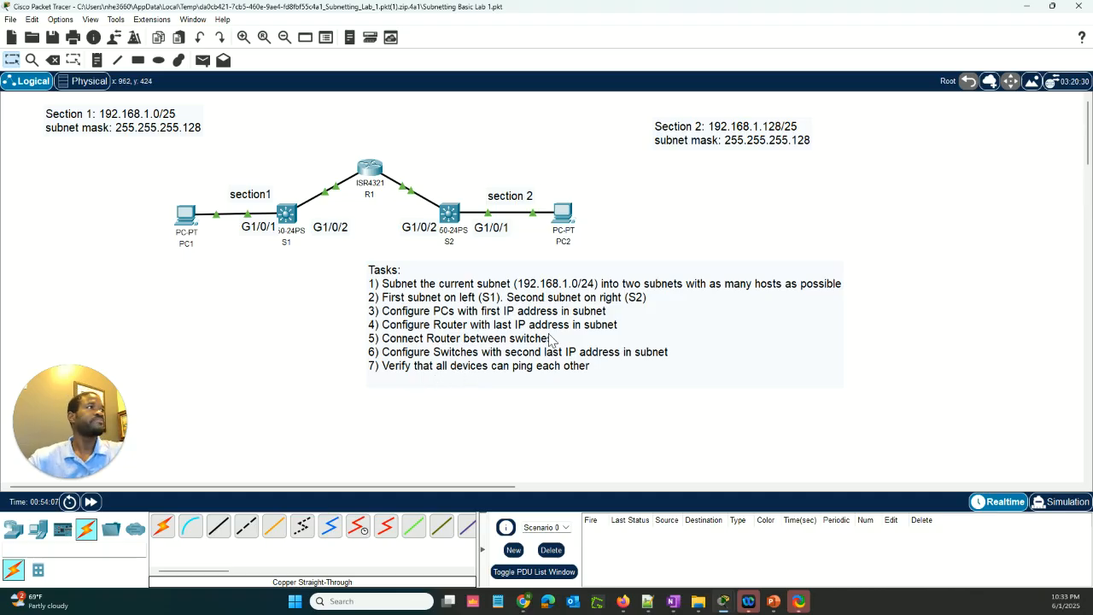
click(185, 215)
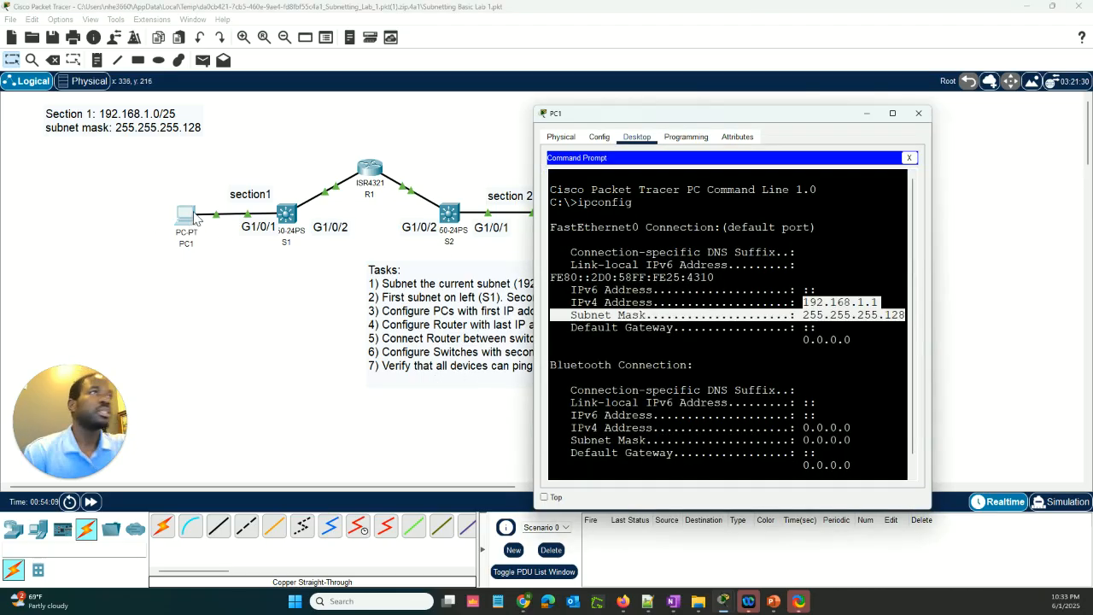
scroll(735, 376, down, 1)
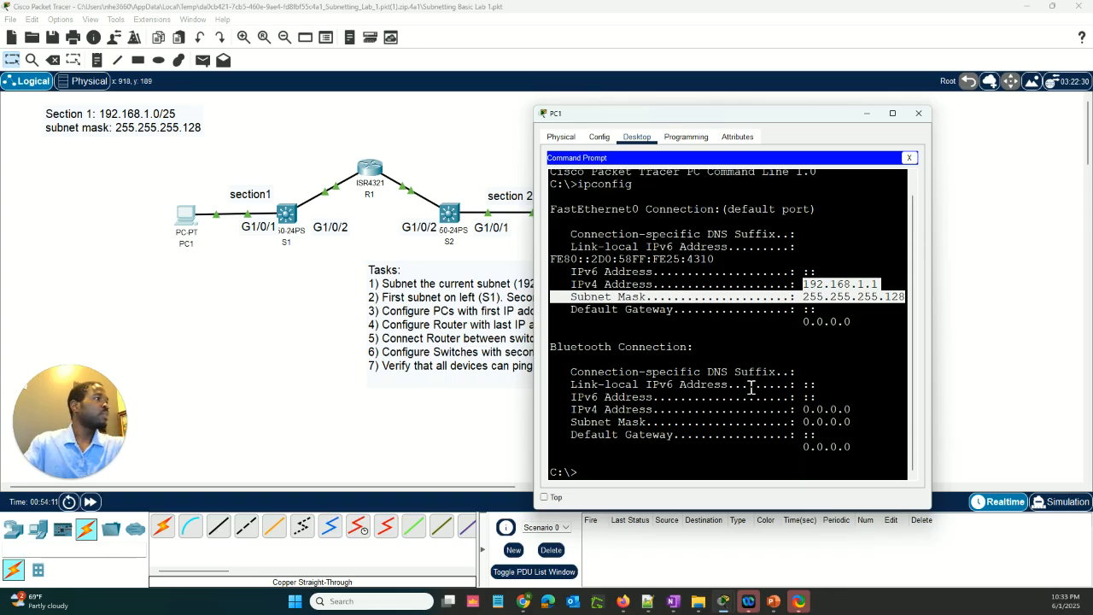
click(739, 470)
text(pi)
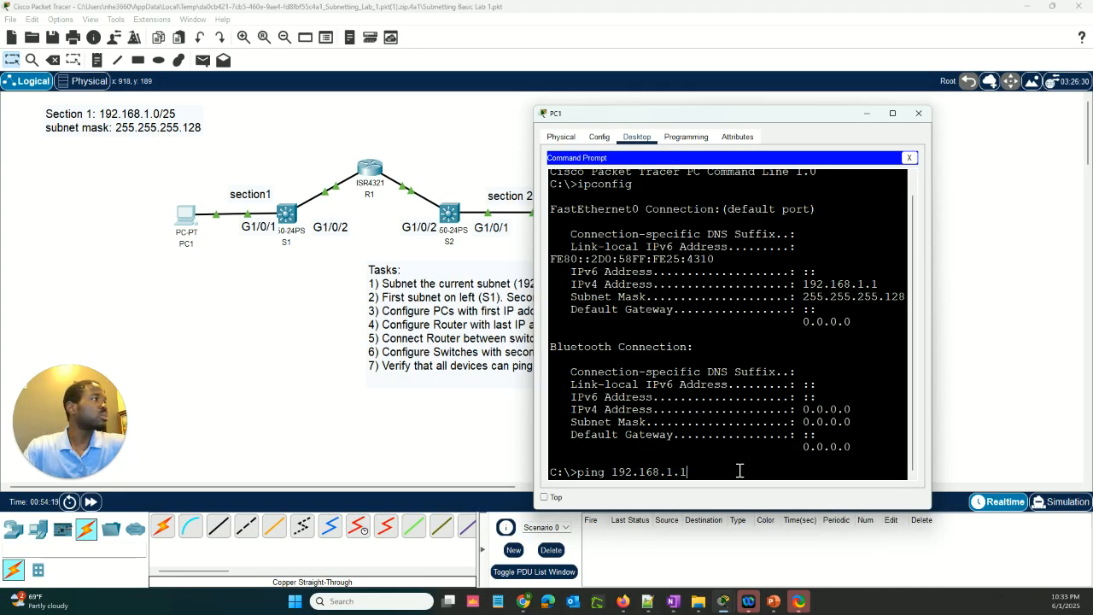
text(ng 192.168.1.1)
key(Return)
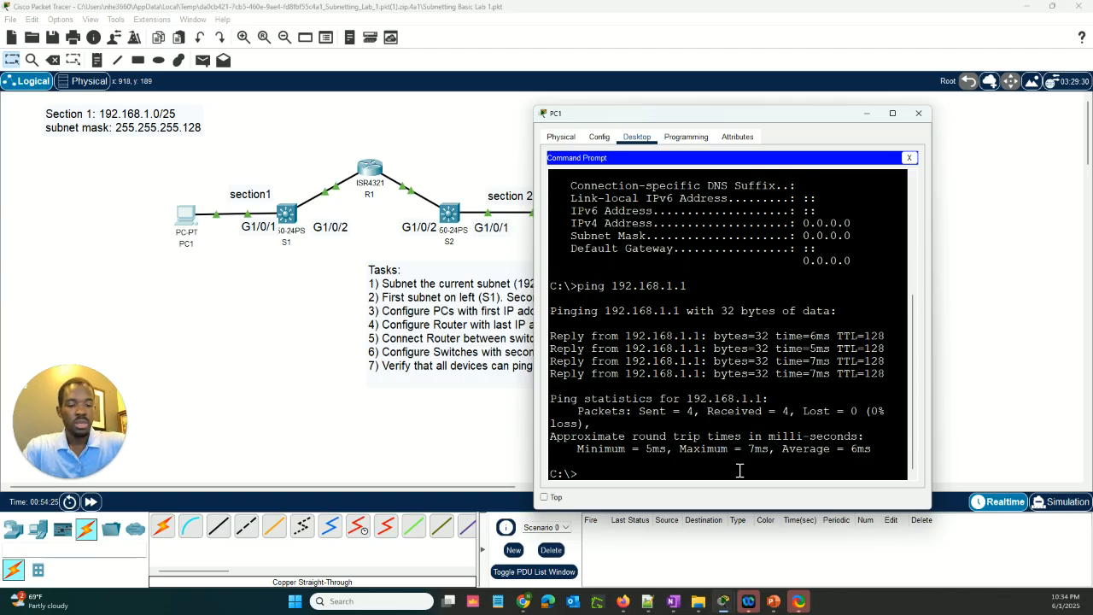
Run ipconfig in PC2's Command Prompt to look up its IP address for a ping from PC1
key(Up)
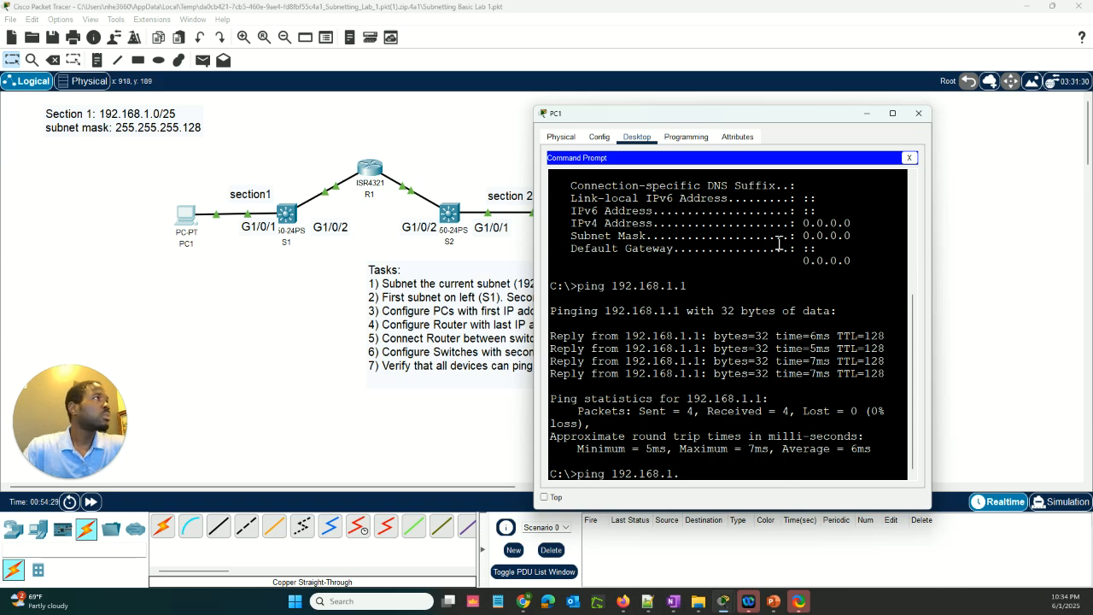
drag(773, 124, 886, 165)
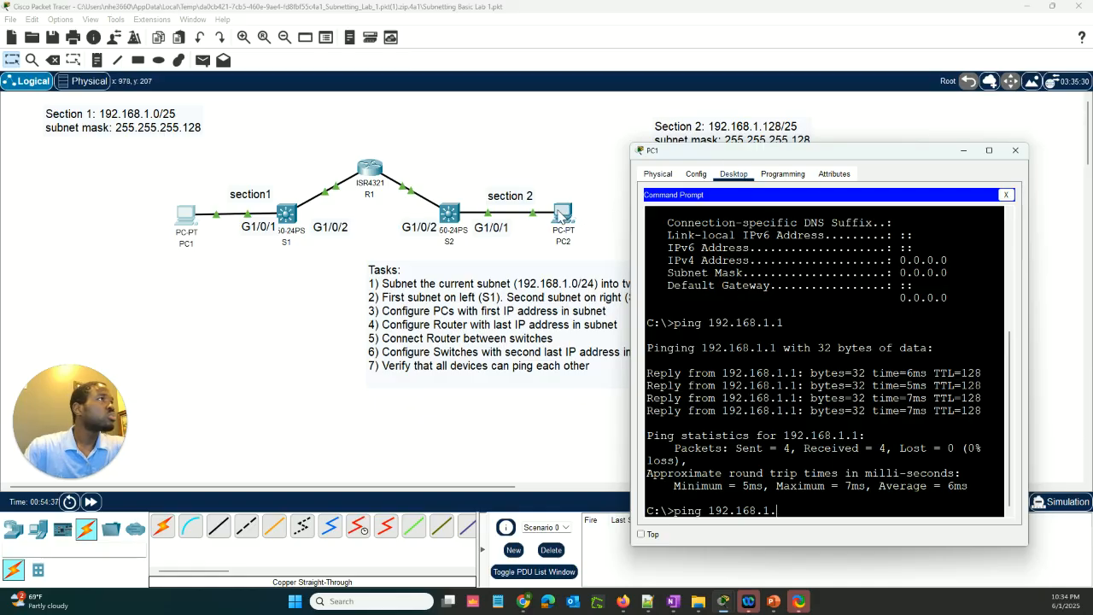
click(561, 215)
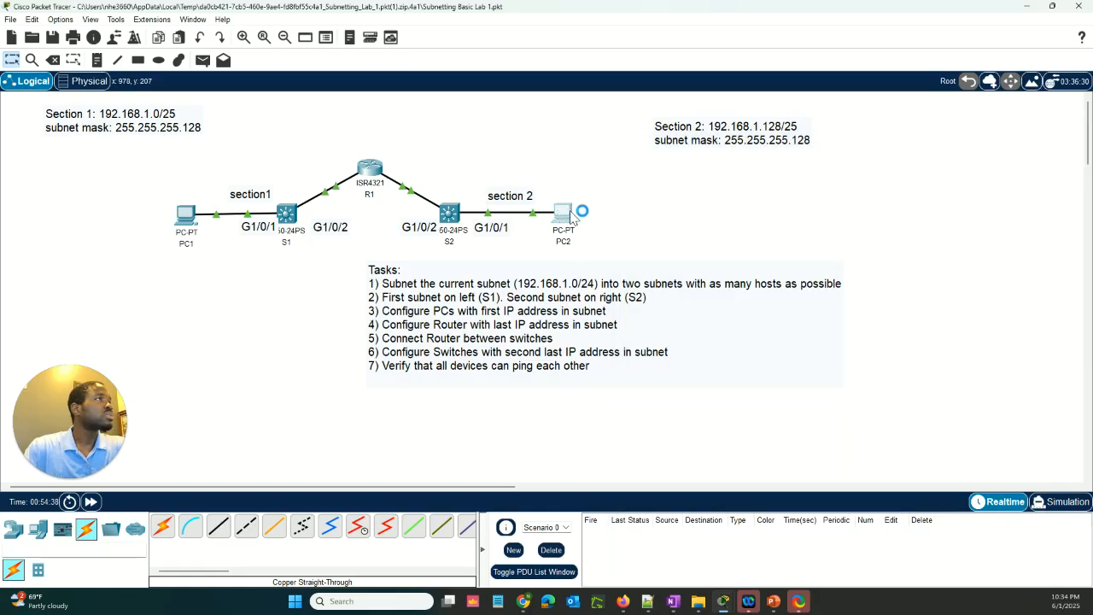
click(427, 160)
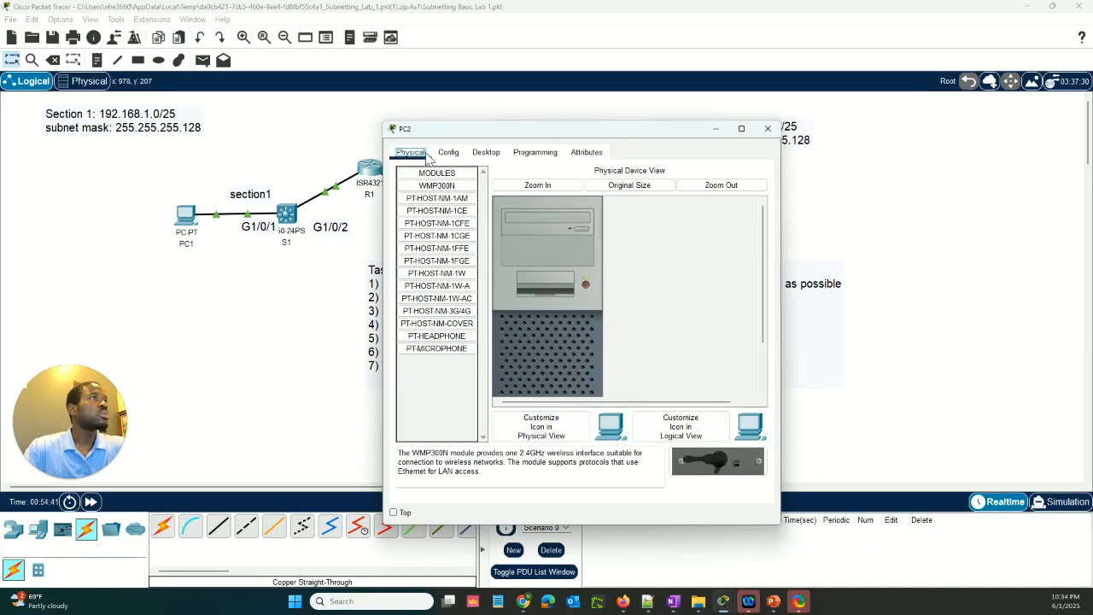
click(535, 153)
click(497, 154)
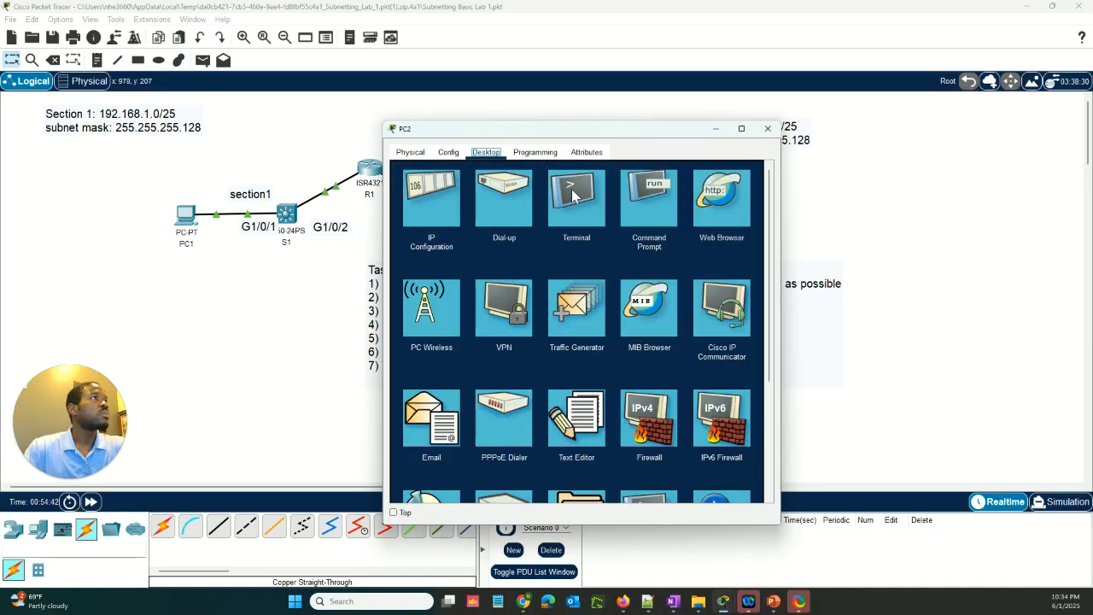
click(646, 199)
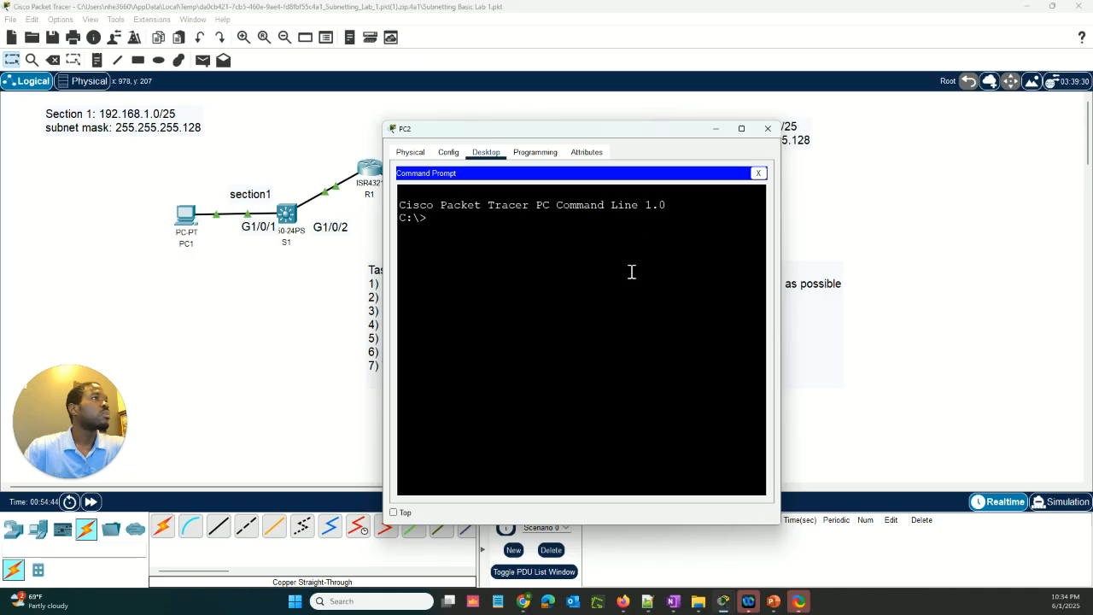
text(ipconfig)
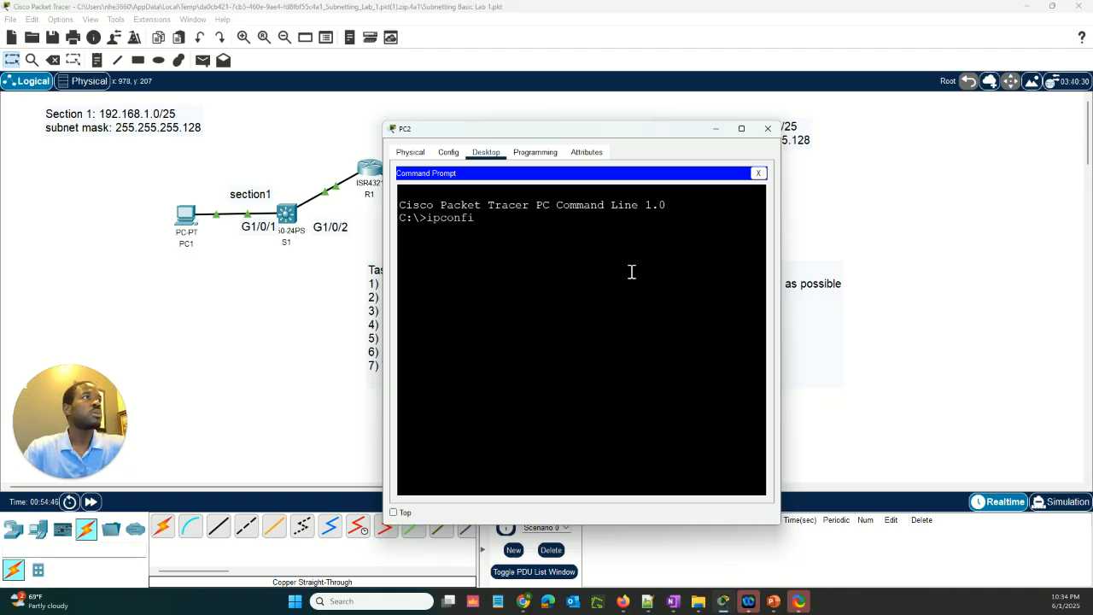
key(Return)
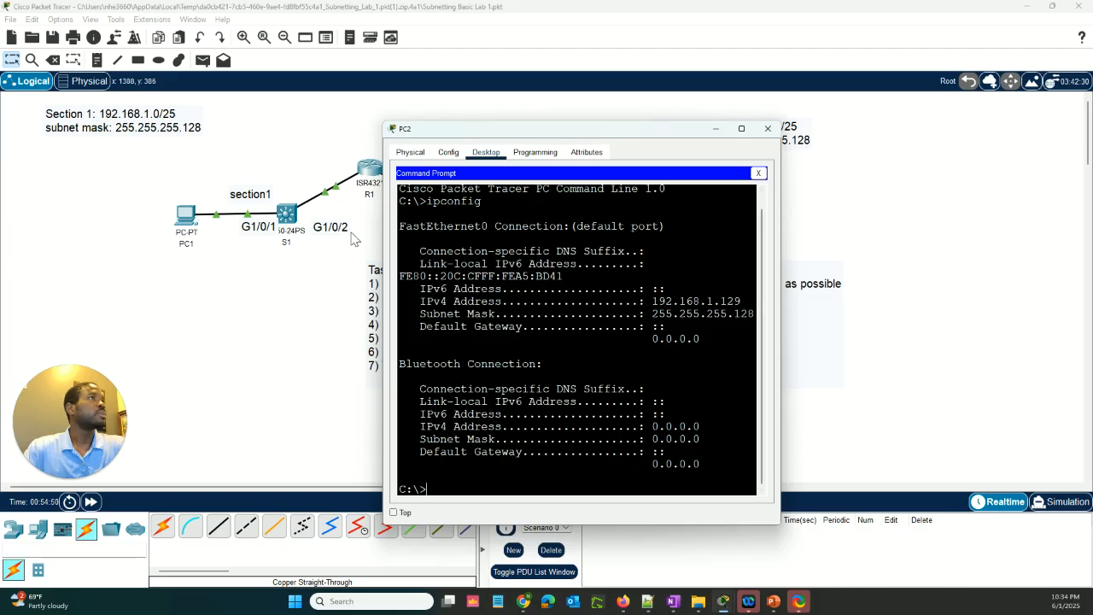
Ping PC2 at 192.168.1.129 from PC1's Command Prompt
click(184, 216)
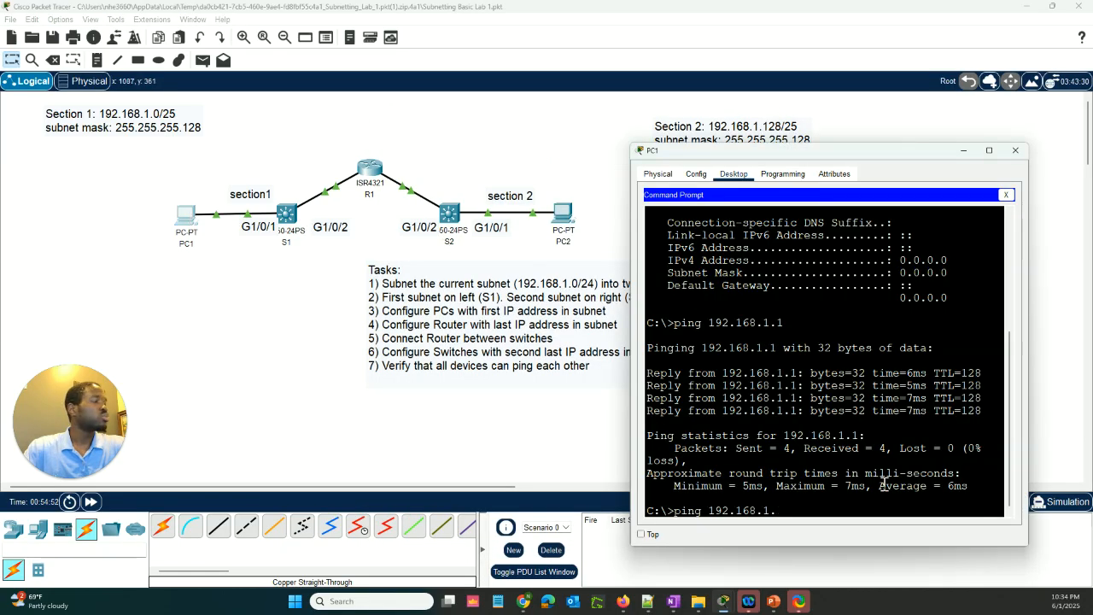
text(129)
key(Return)
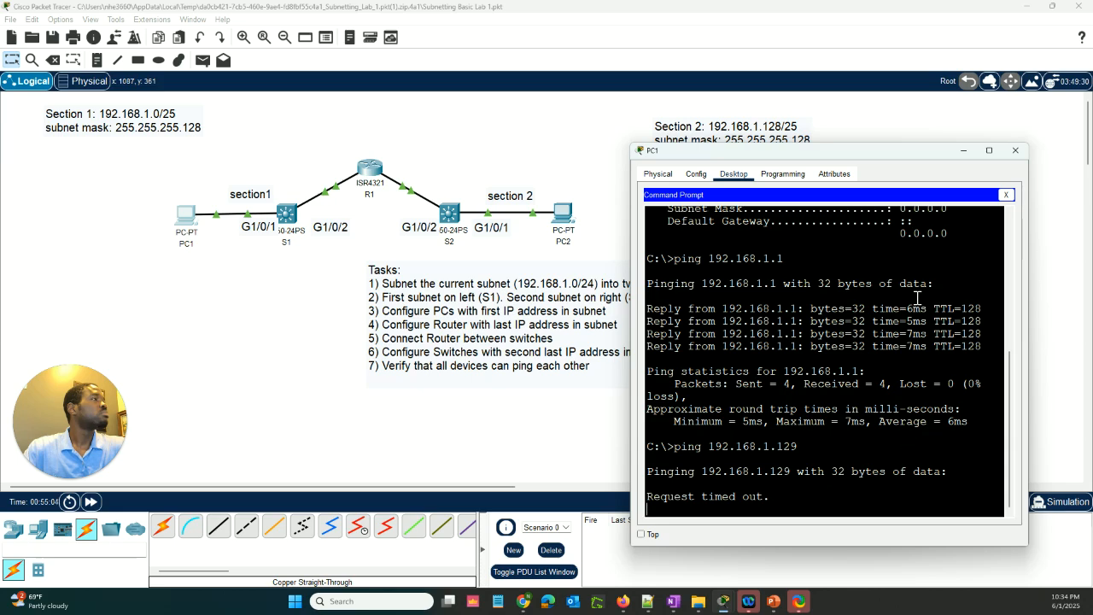
drag(890, 159, 889, 141)
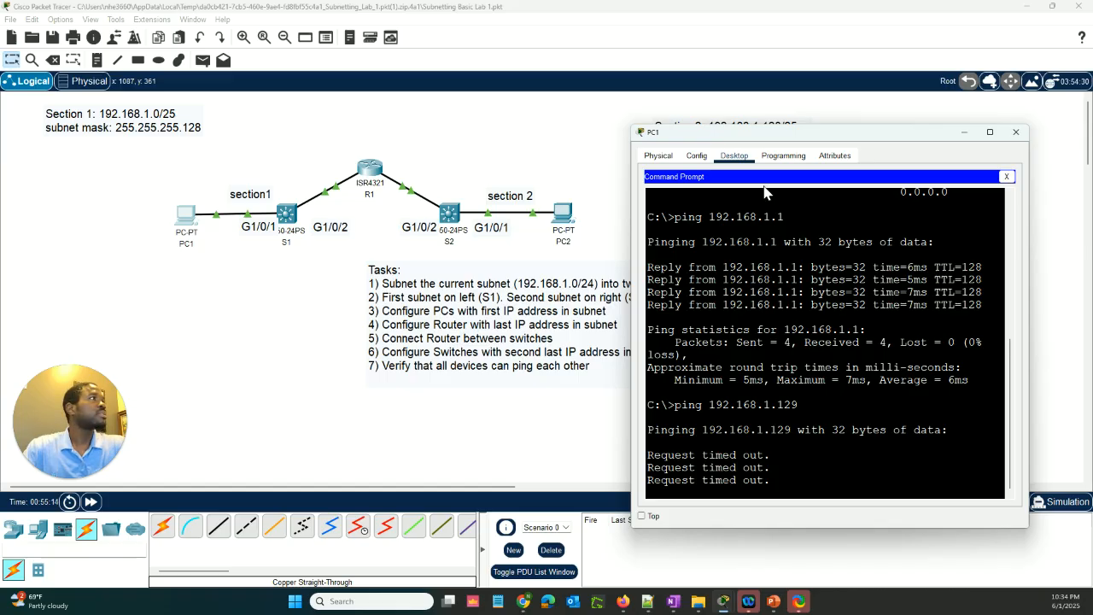
Set PC1's IPv4 default gateway to 192.168.1.126, consulting R1's interface addresses
click(666, 158)
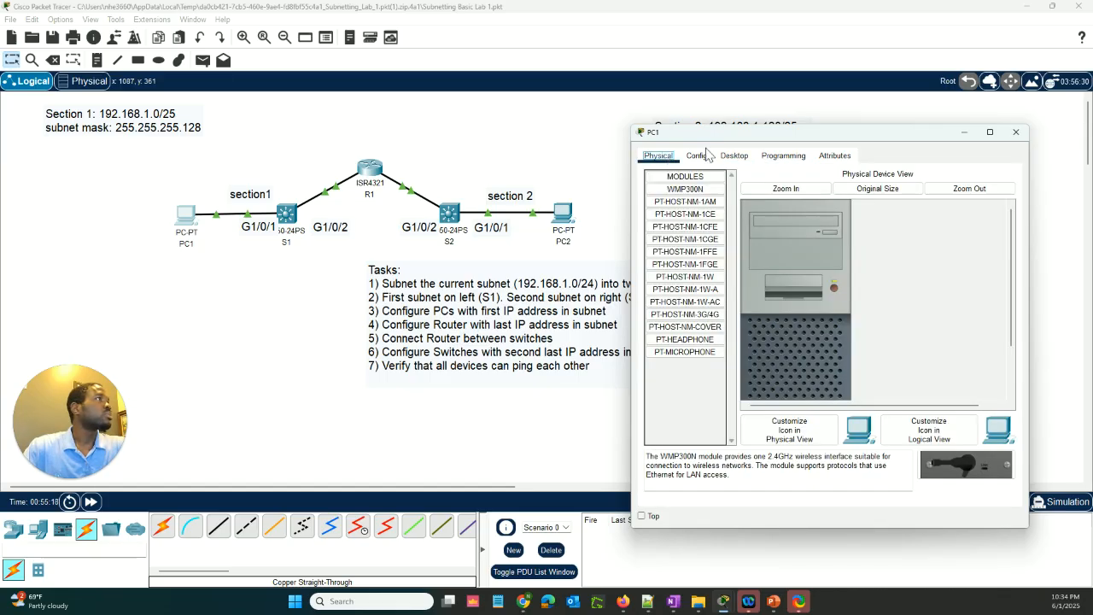
click(697, 155)
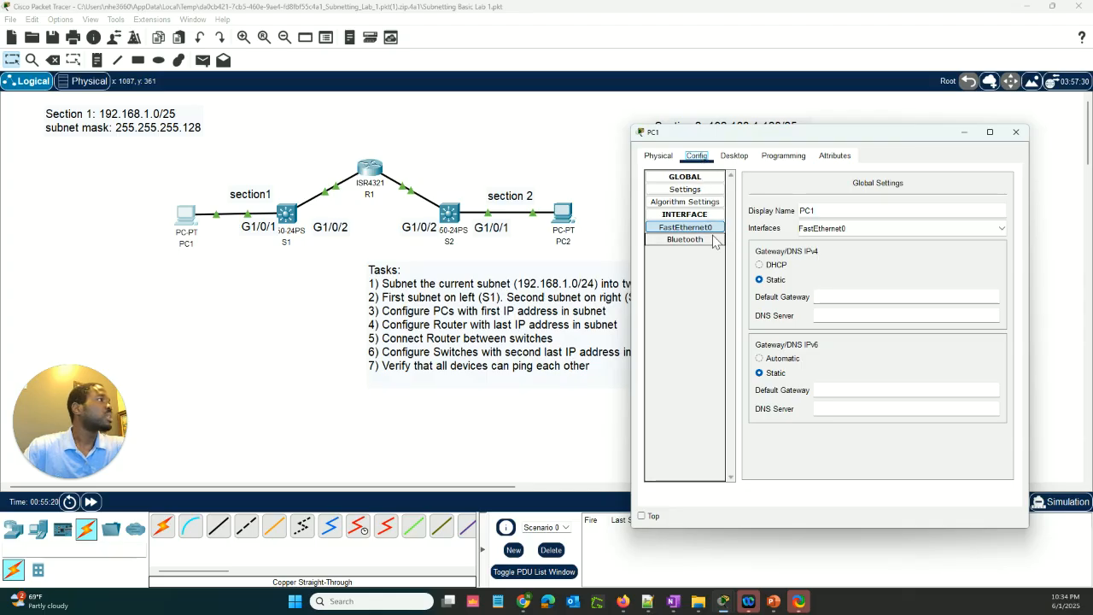
click(844, 298)
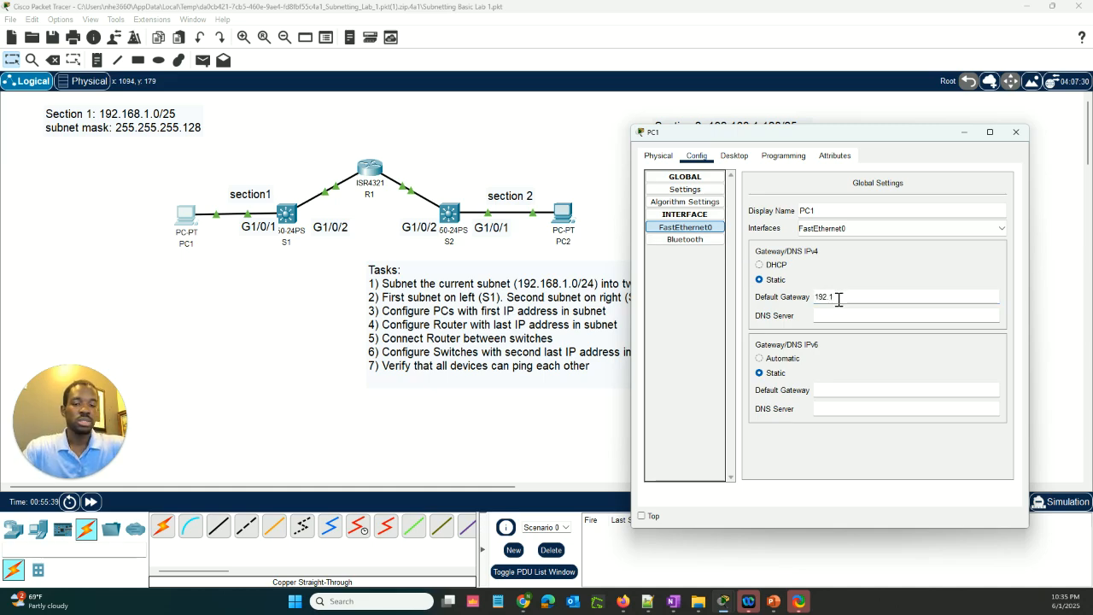
text(68)
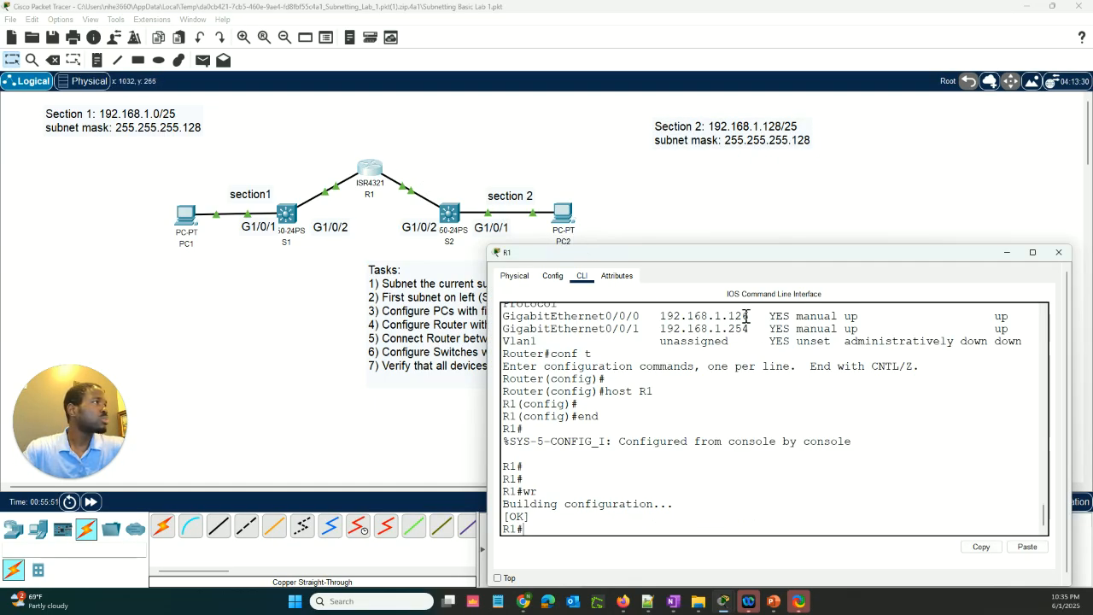
click(190, 212)
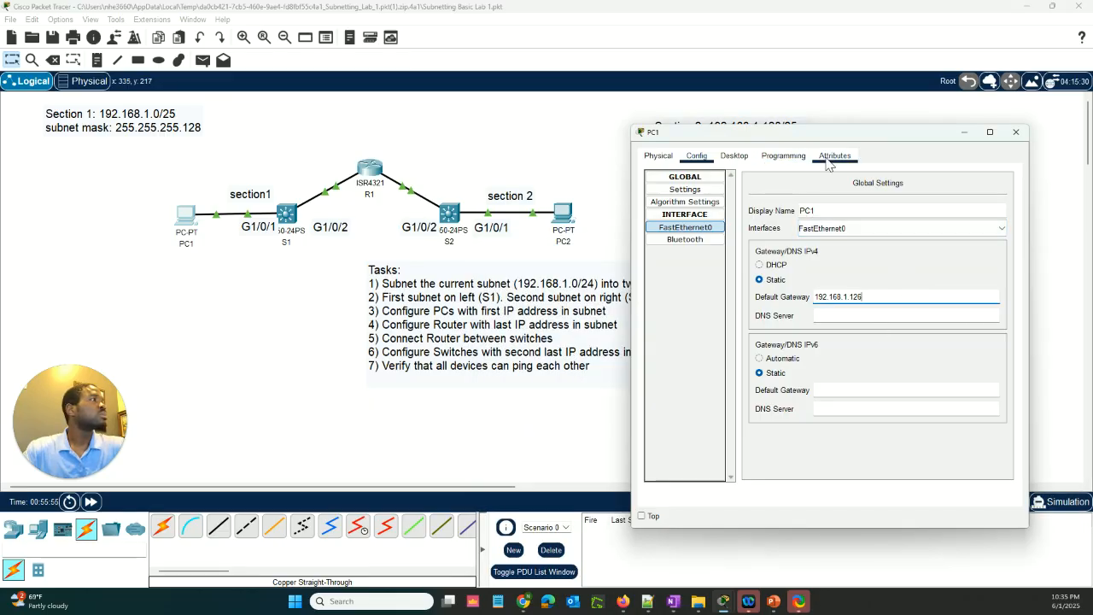
Repeat the ping to 192.168.1.129 from PC1's Command Prompt
click(737, 159)
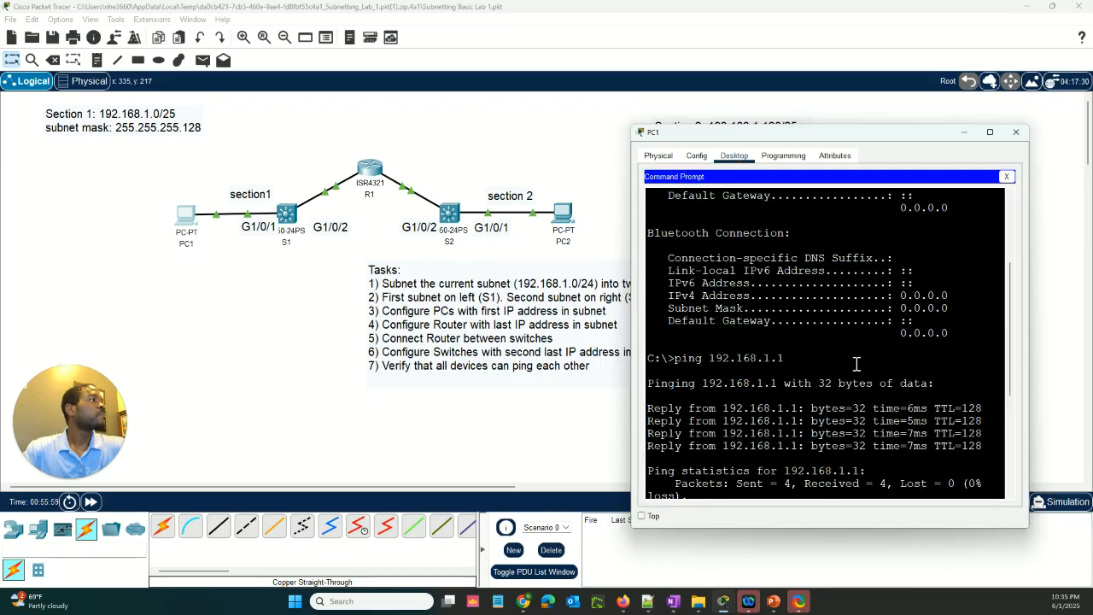
scroll(856, 365, down, 5)
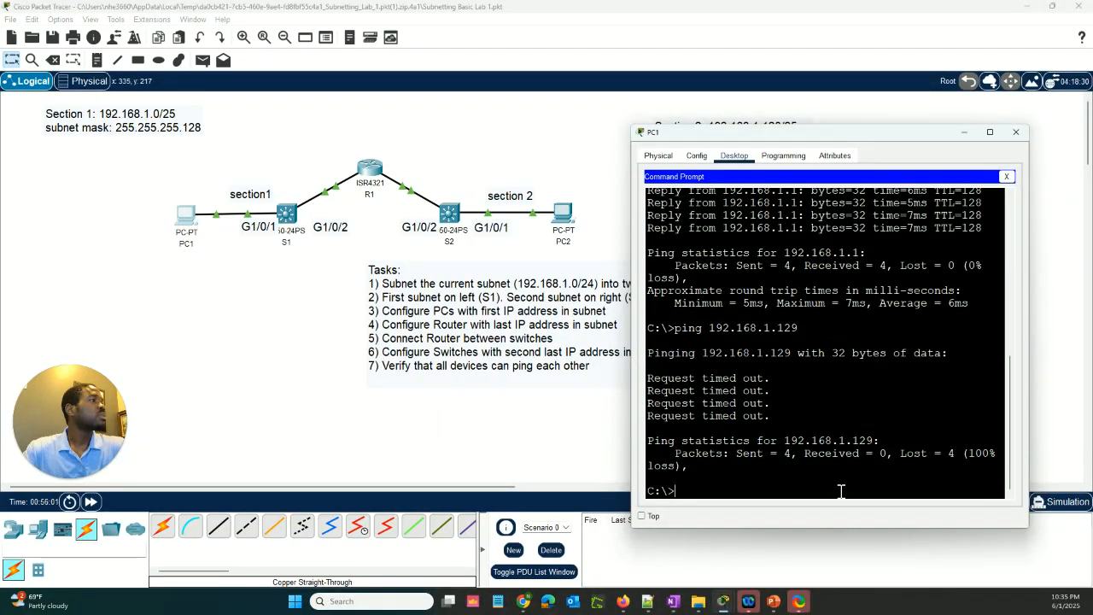
key(Up)
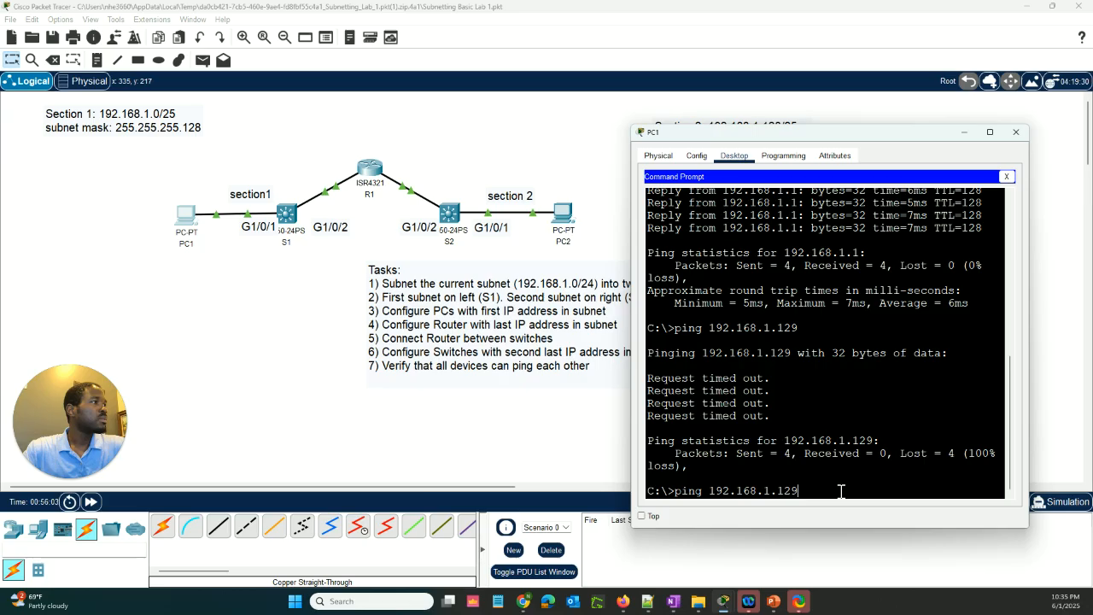
key(Return)
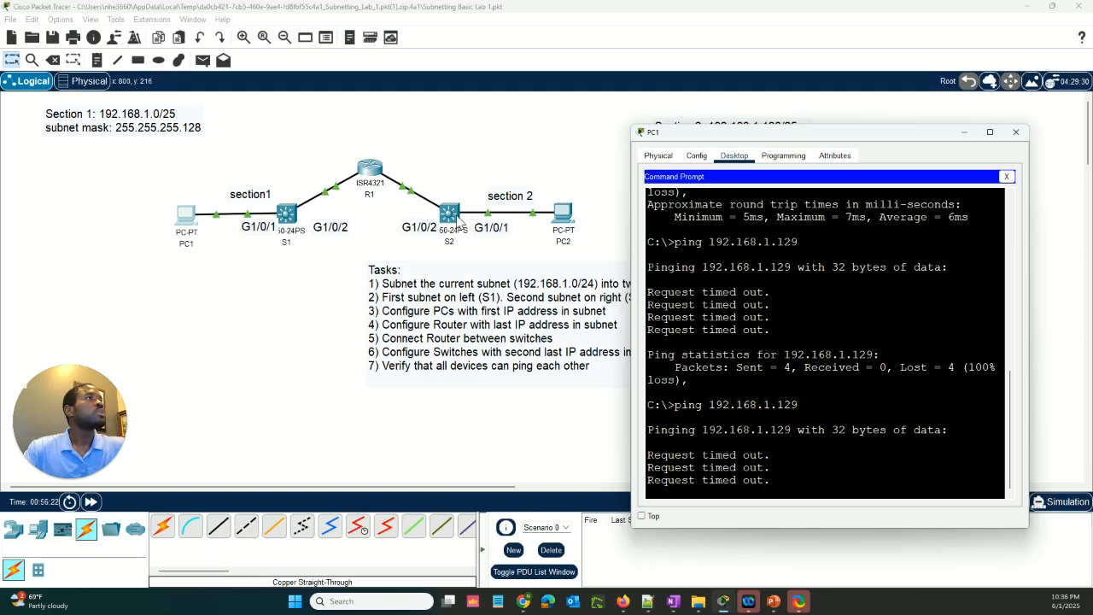
Review S2's VLAN 1 configuration in its command line and check router R1
click(460, 220)
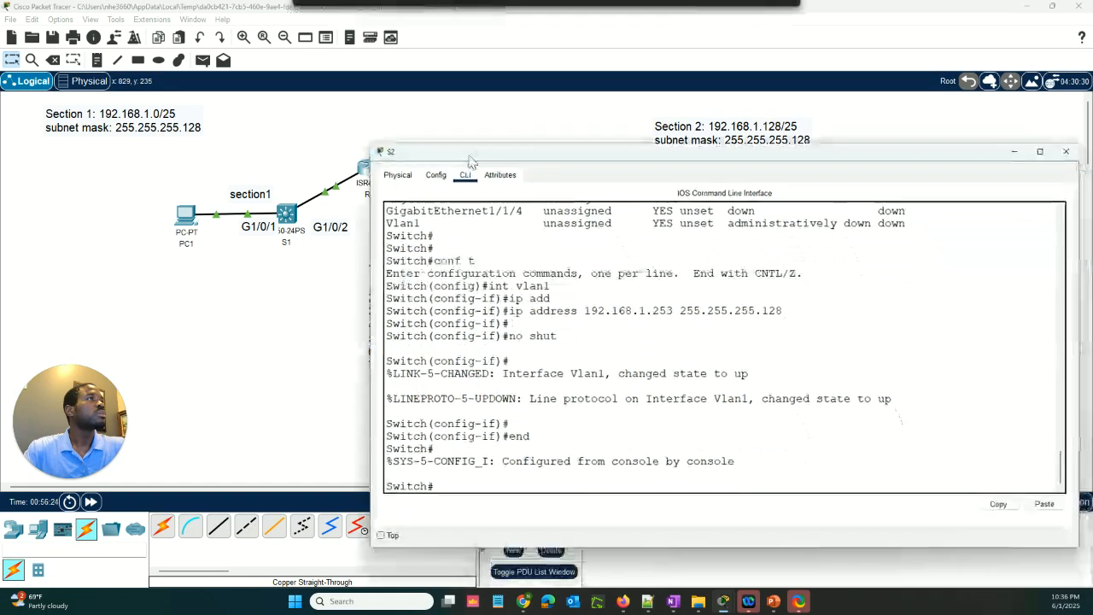
click(339, 208)
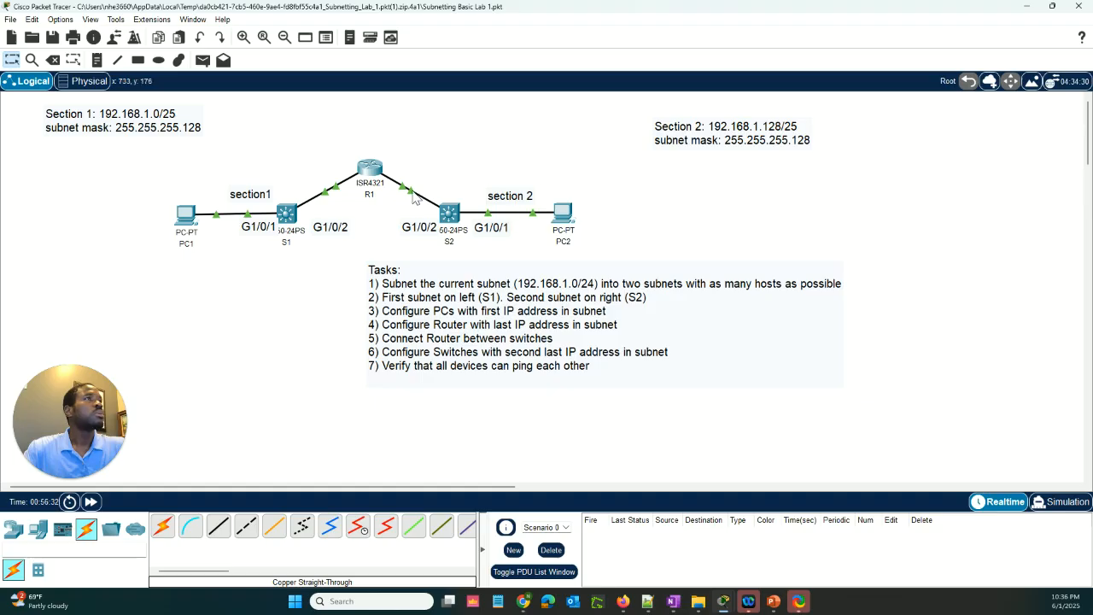
click(371, 171)
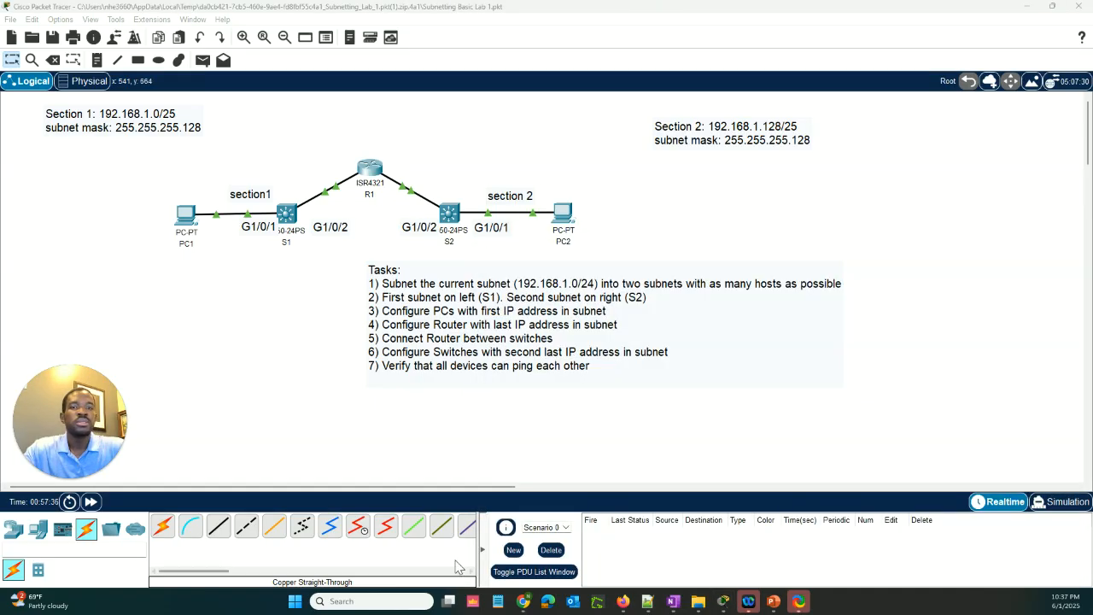
Open PC2's global configuration settings and move its window clear of the topology
click(565, 215)
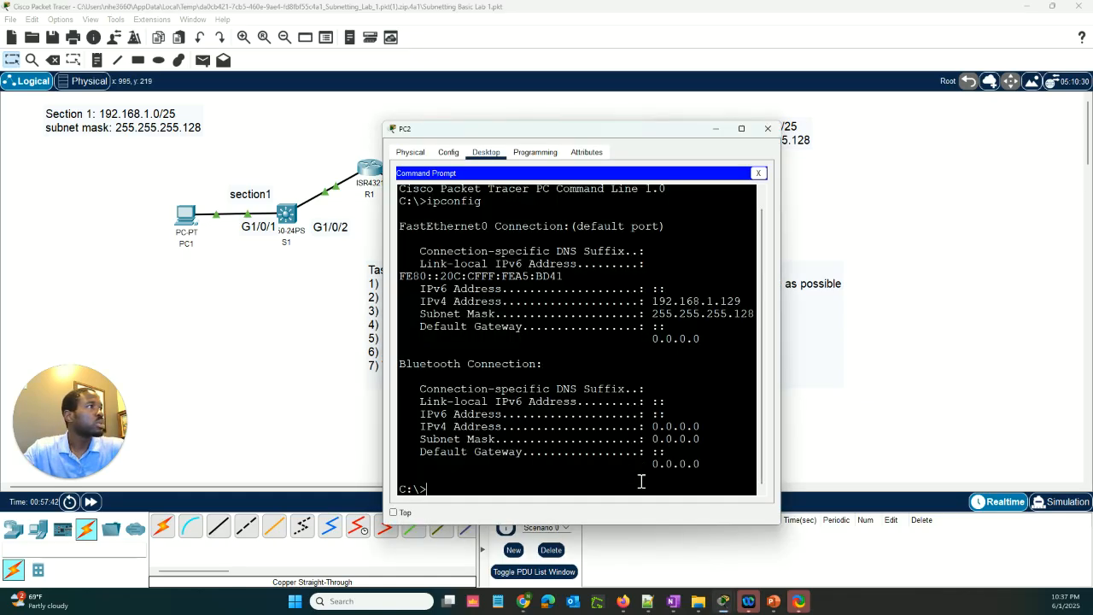
click(416, 153)
drag(499, 129, 708, 128)
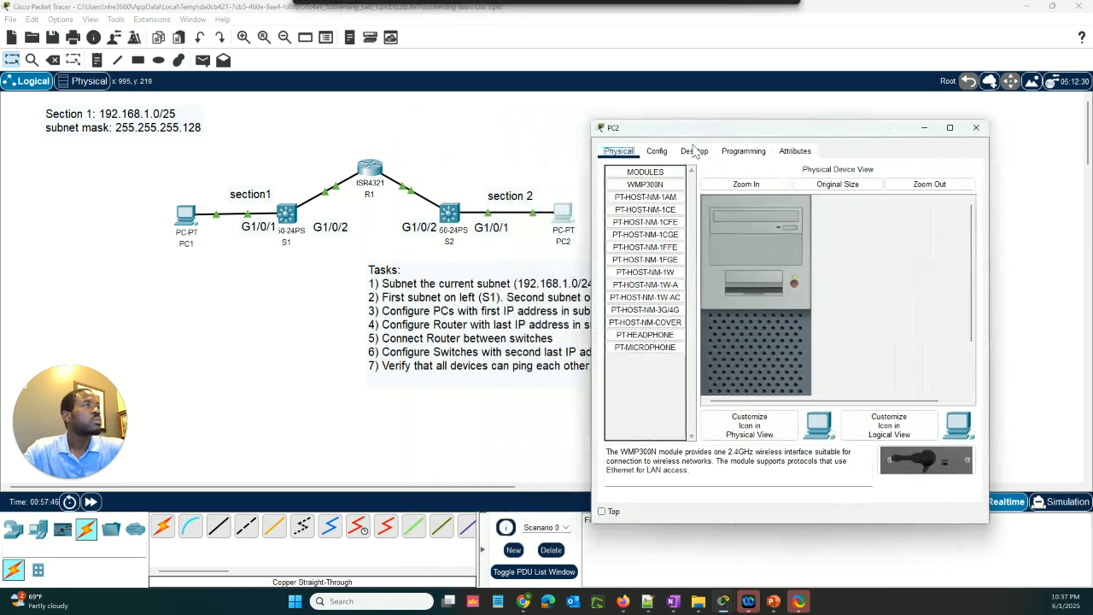
click(659, 153)
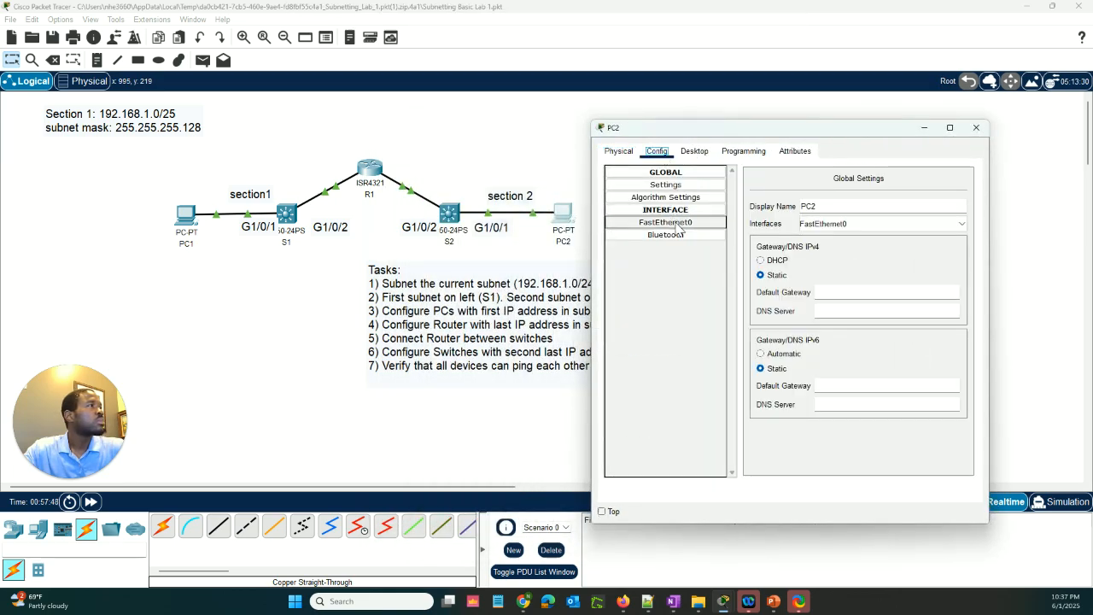
click(907, 295)
text(1)
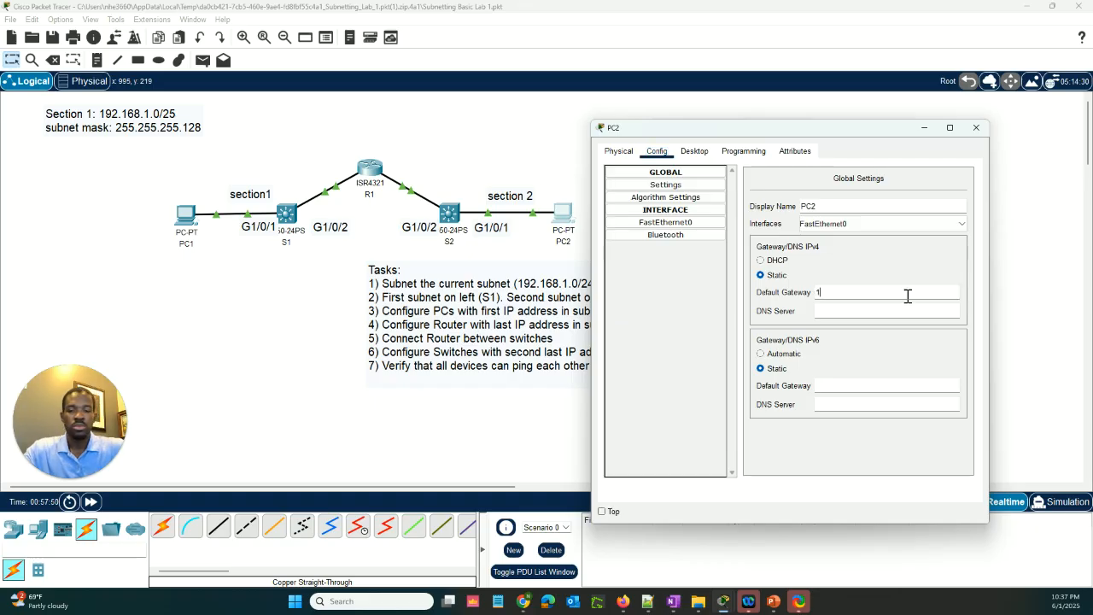
text(92.168.1)
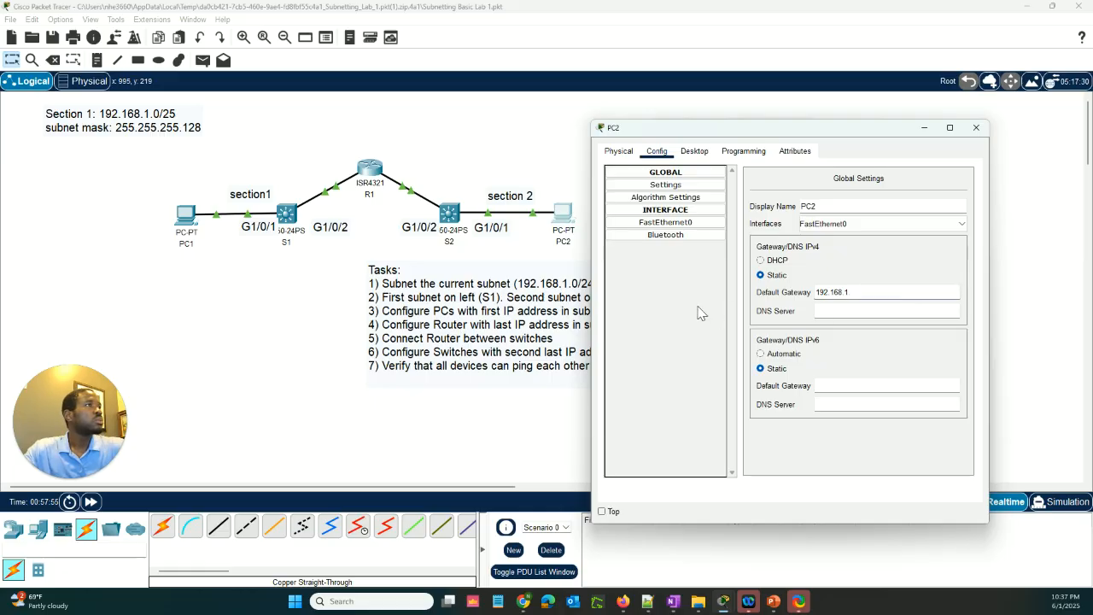
click(370, 171)
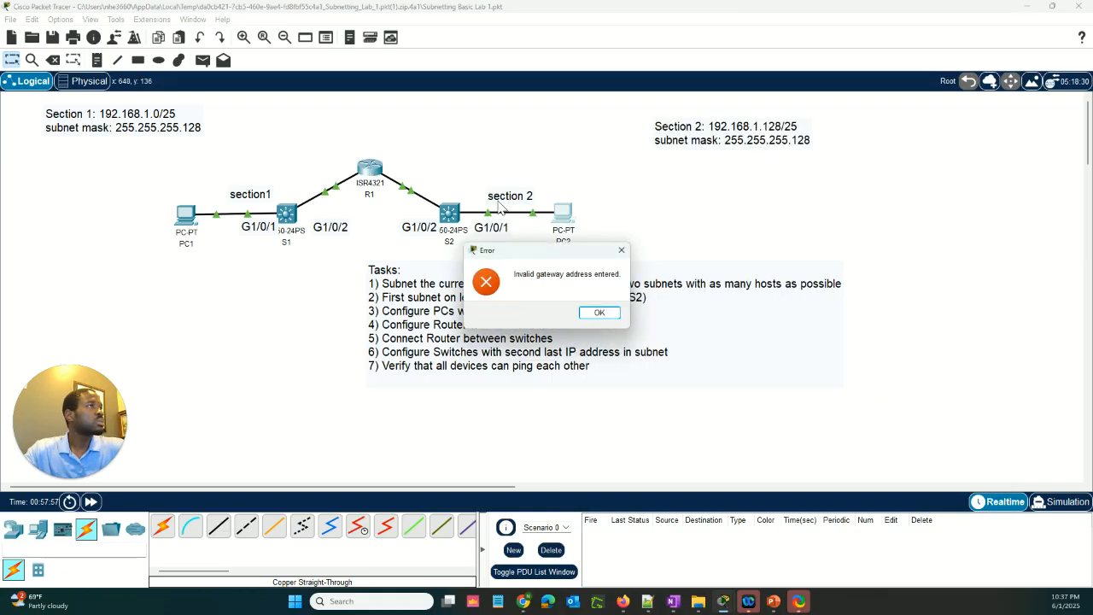
click(622, 250)
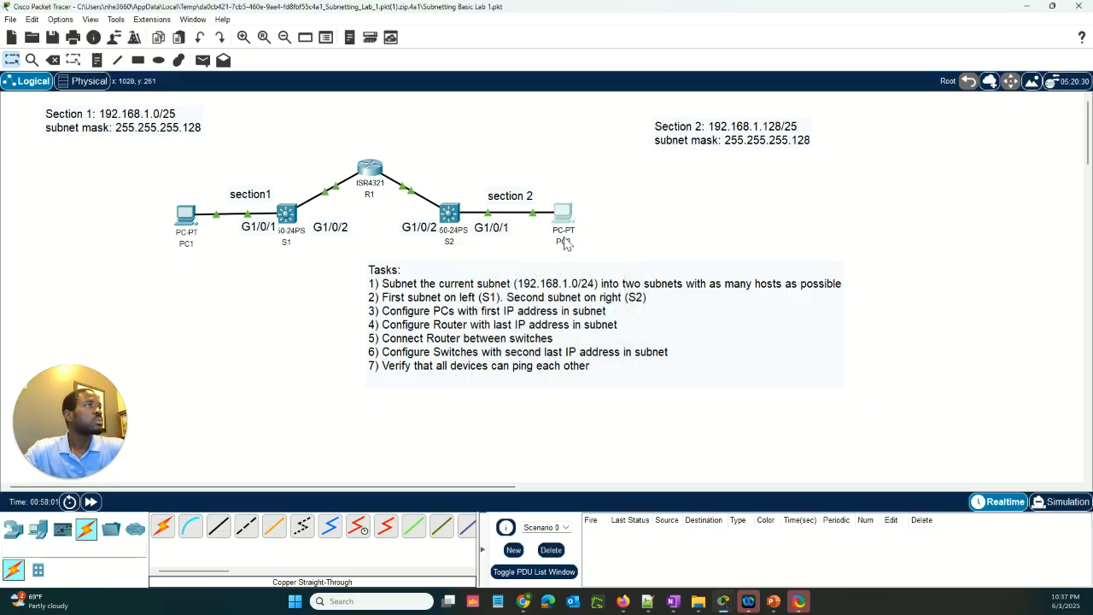
Look up R1's GigabitEthernet0/0/1 address and set PC2's IPv4 default gateway to 192.168.1.254
click(362, 181)
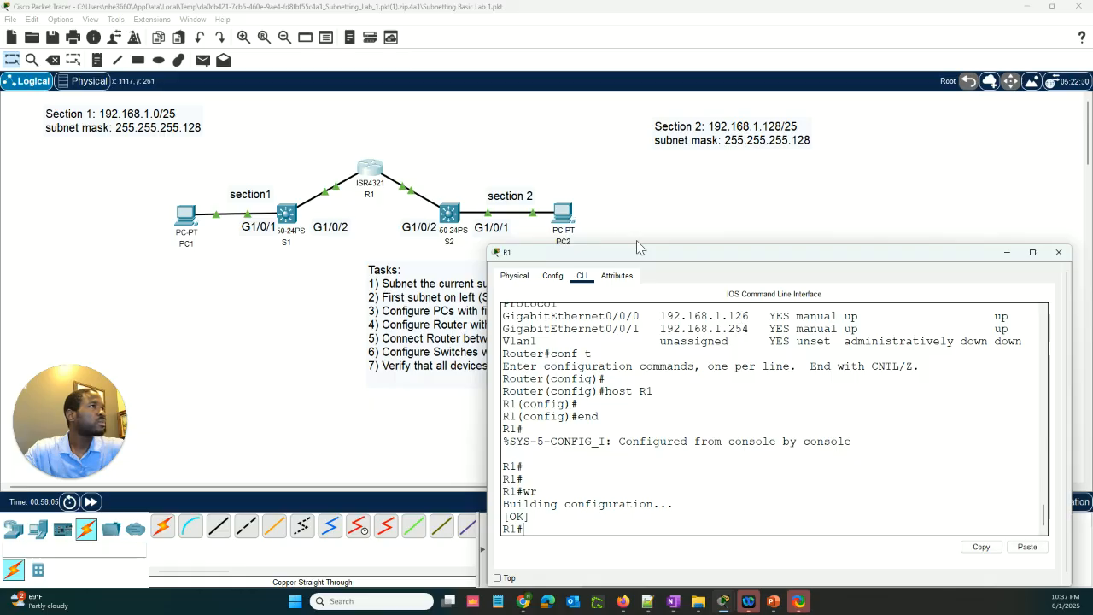
click(566, 216)
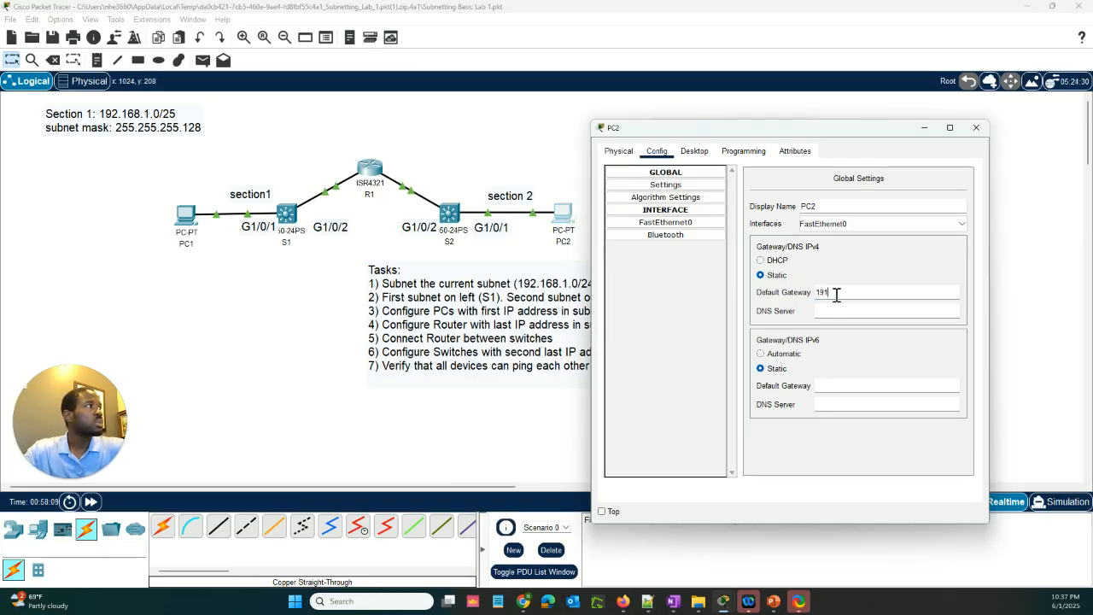
text(192.168)
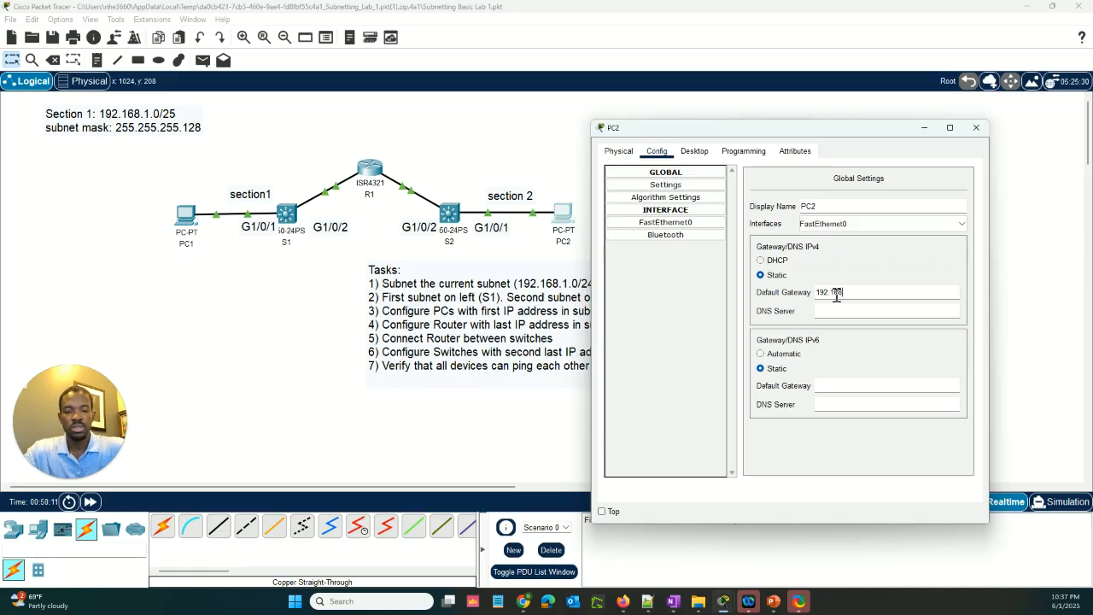
text(.1.254)
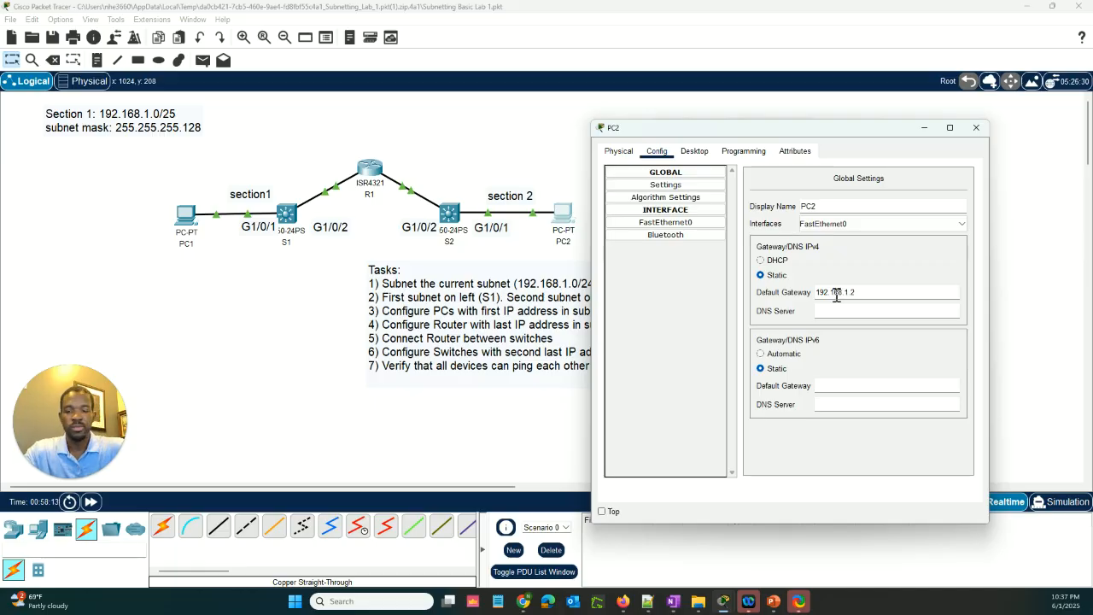
click(618, 151)
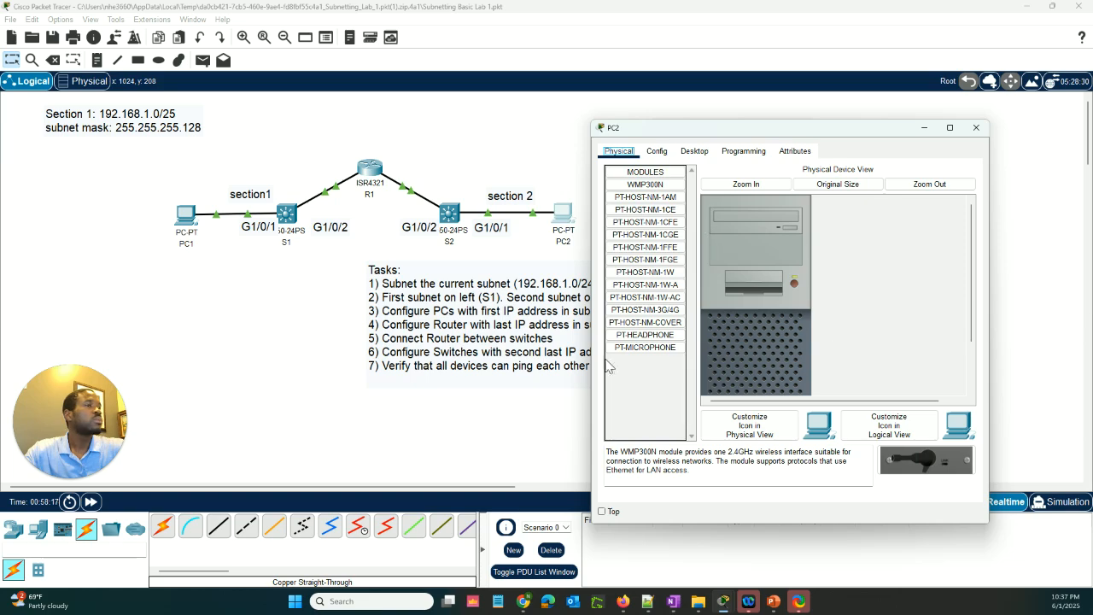
Ping PC2's address 192.168.1.129 from PC1's Command Prompt
click(187, 217)
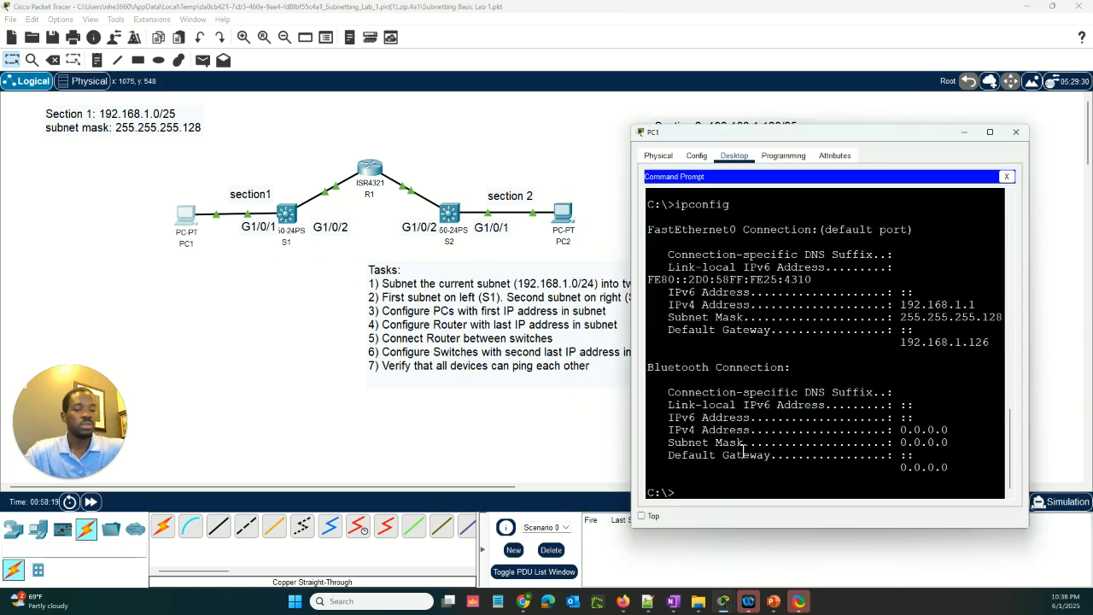
text(ping 192.168.1.129)
key(Return)
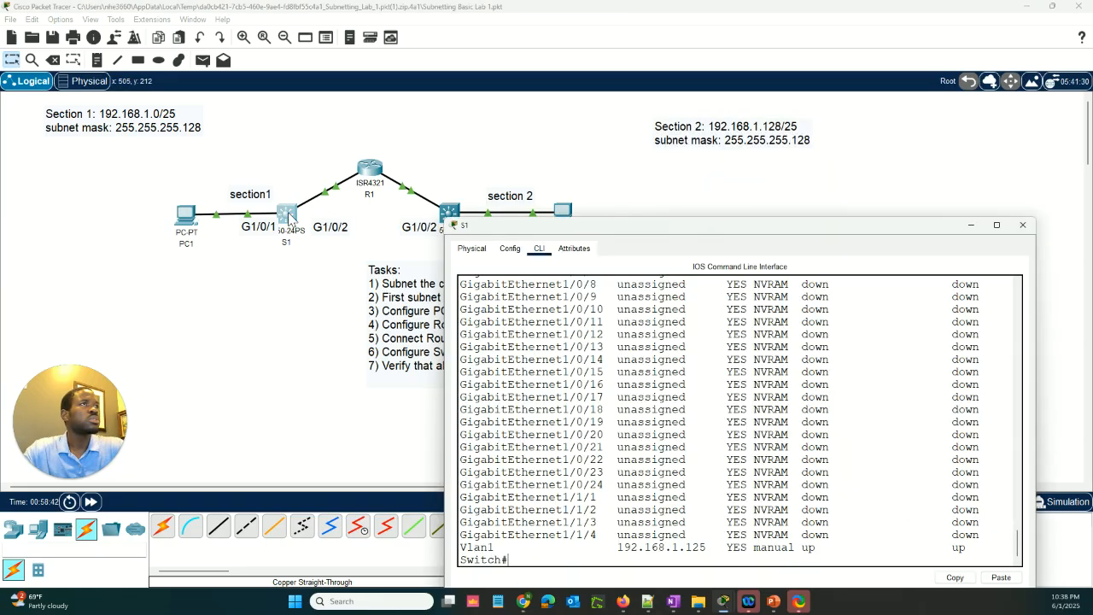
Select S1's VLAN 1 address 192.168.1.125 in the switch's command-line output
click(286, 214)
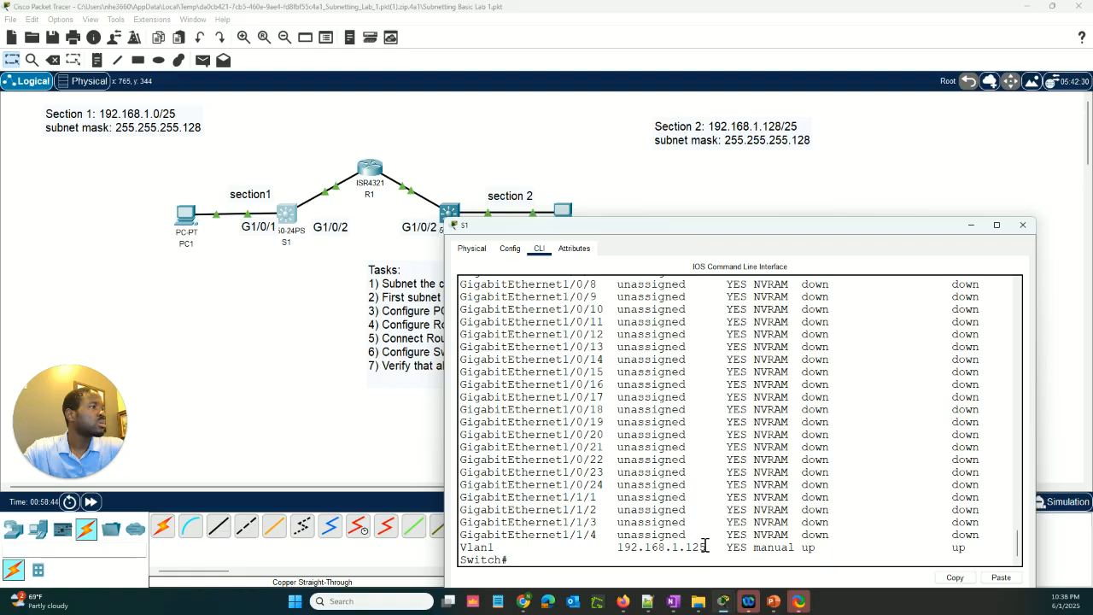
drag(705, 546, 621, 548)
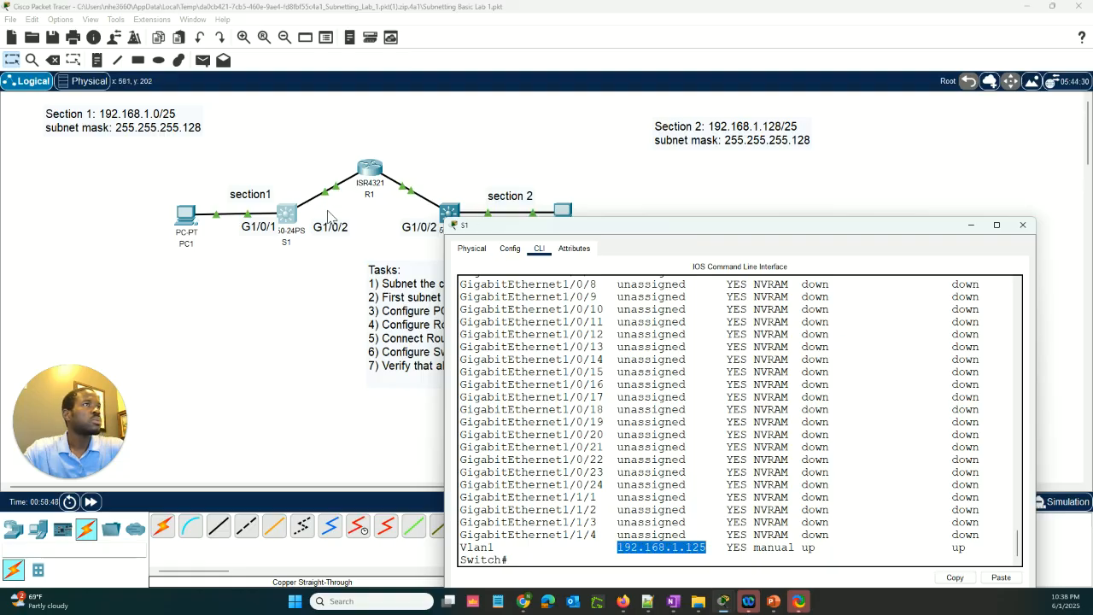
click(186, 218)
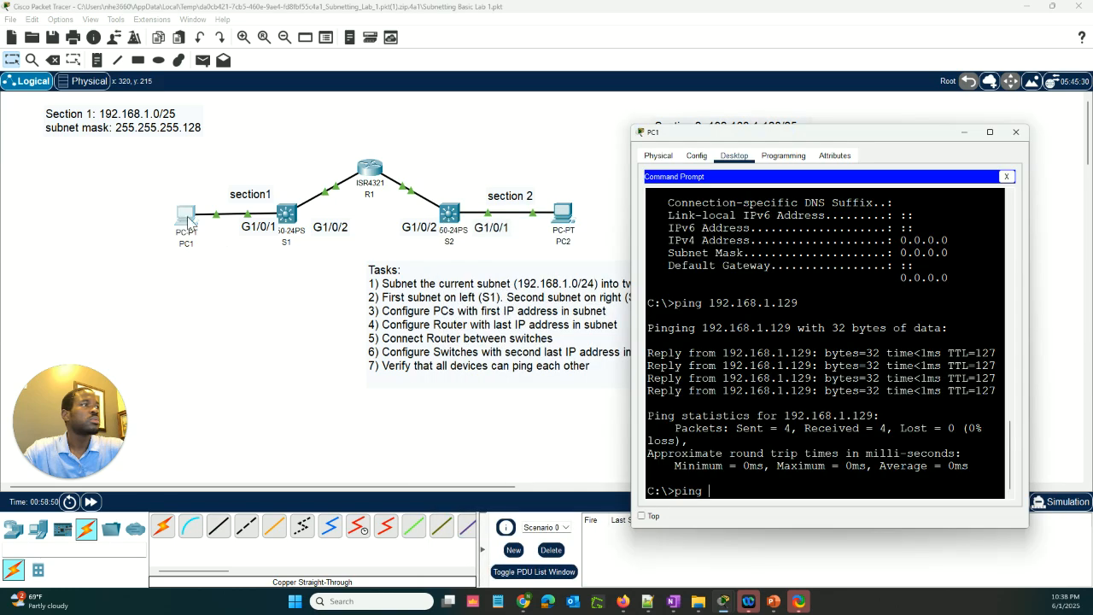
right_click(746, 497)
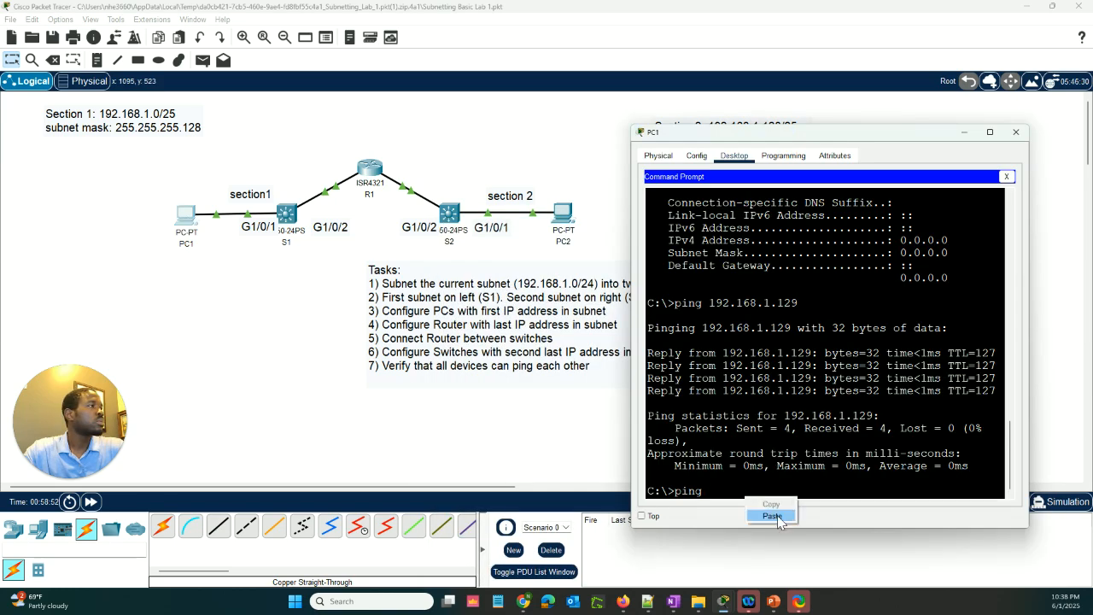
click(772, 516)
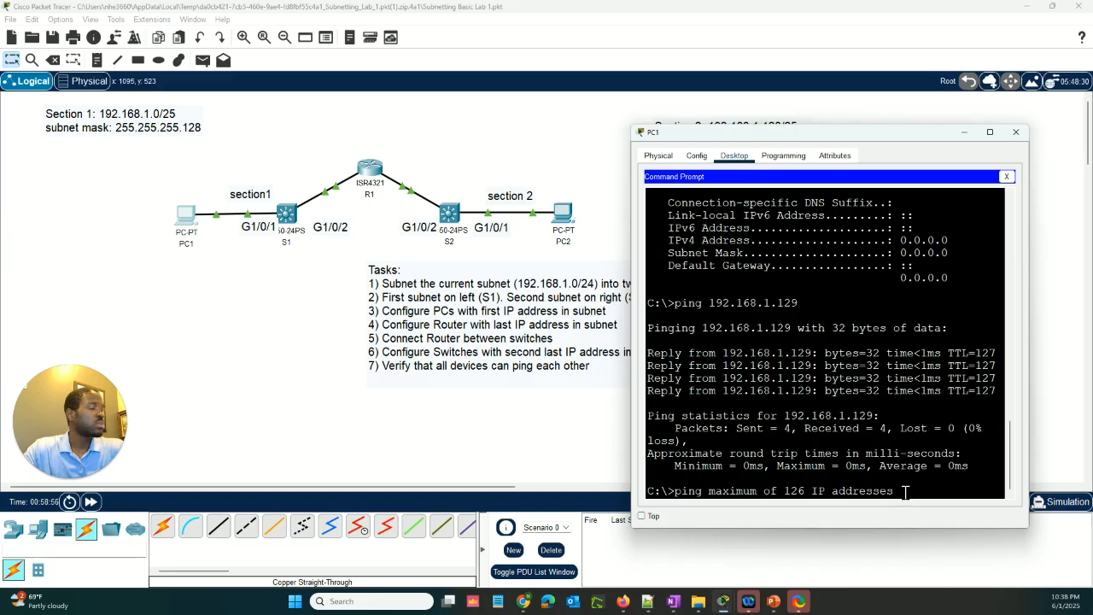
key(BackSpace)
key(BackSpace)
key(BackSpace)
key(BackSpace)
key(BackSpace)
key(BackSpace)
key(BackSpace)
key(BackSpace)
key(BackSpace)
key(BackSpace)
key(BackSpace)
key(BackSpace)
key(BackSpace)
key(BackSpace)
key(BackSpace)
key(BackSpace)
key(BackSpace)
key(BackSpace)
key(BackSpace)
key(BackSpace)
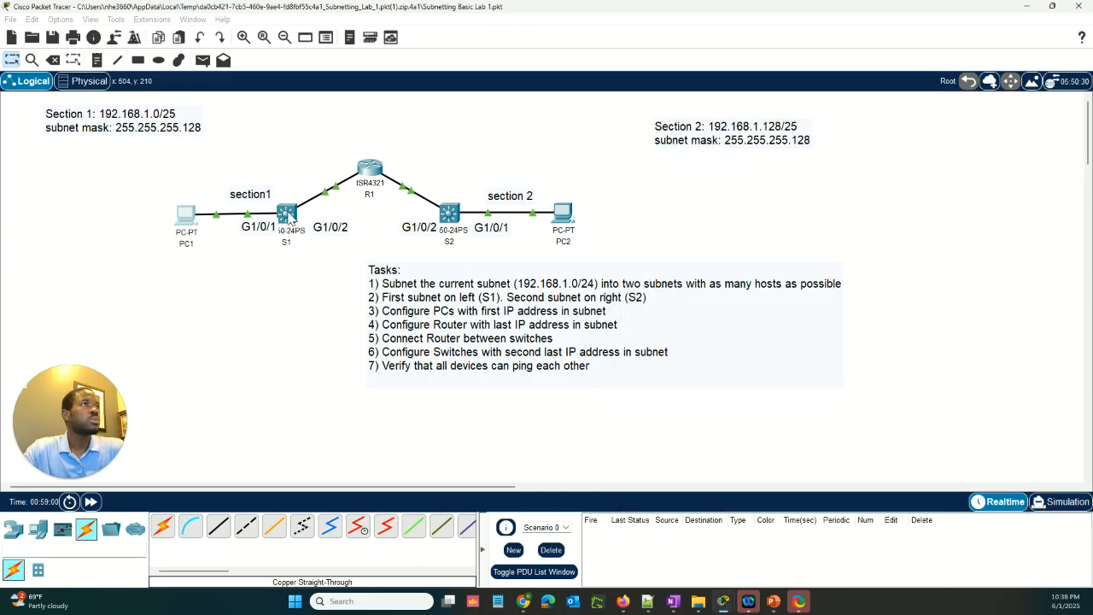
Copy S1's VLAN 1 address and ping 192.168.1.125 from PC1's Command Prompt
right_click(681, 551)
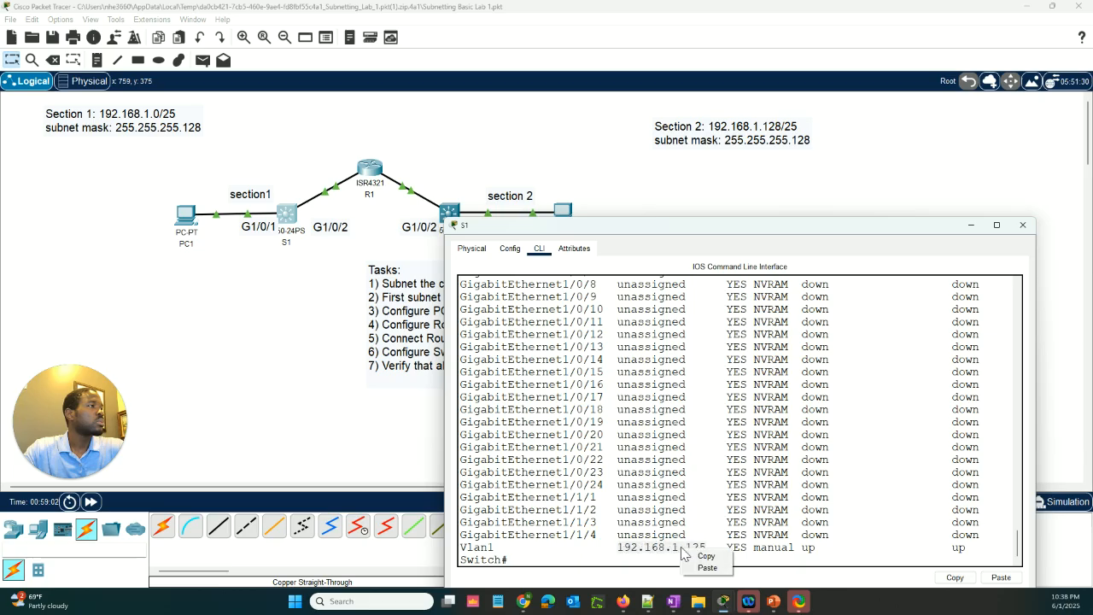
click(712, 557)
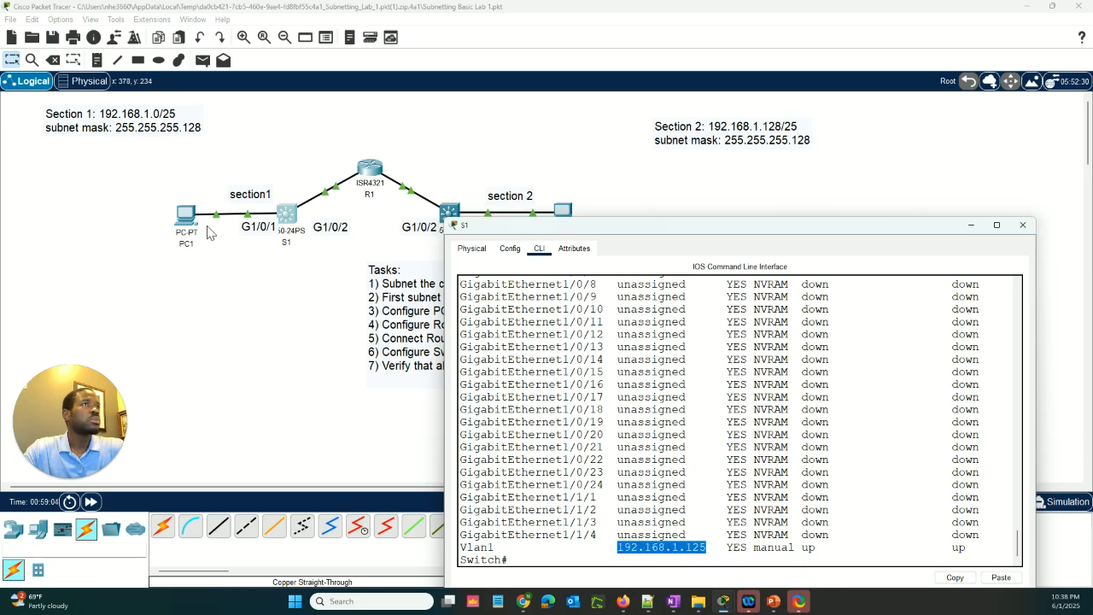
click(190, 218)
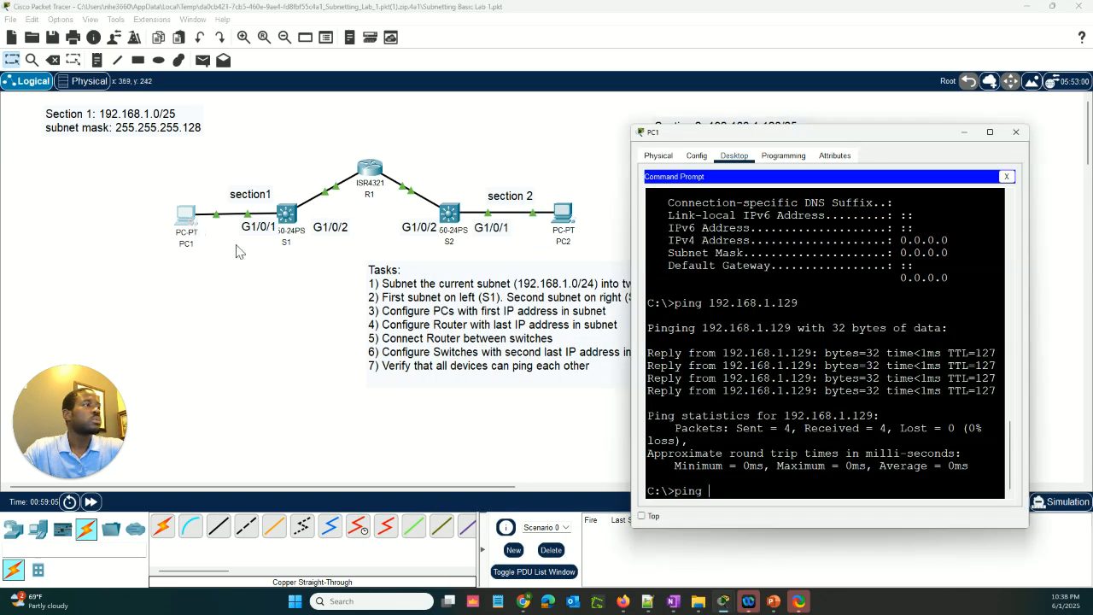
right_click(738, 489)
click(765, 510)
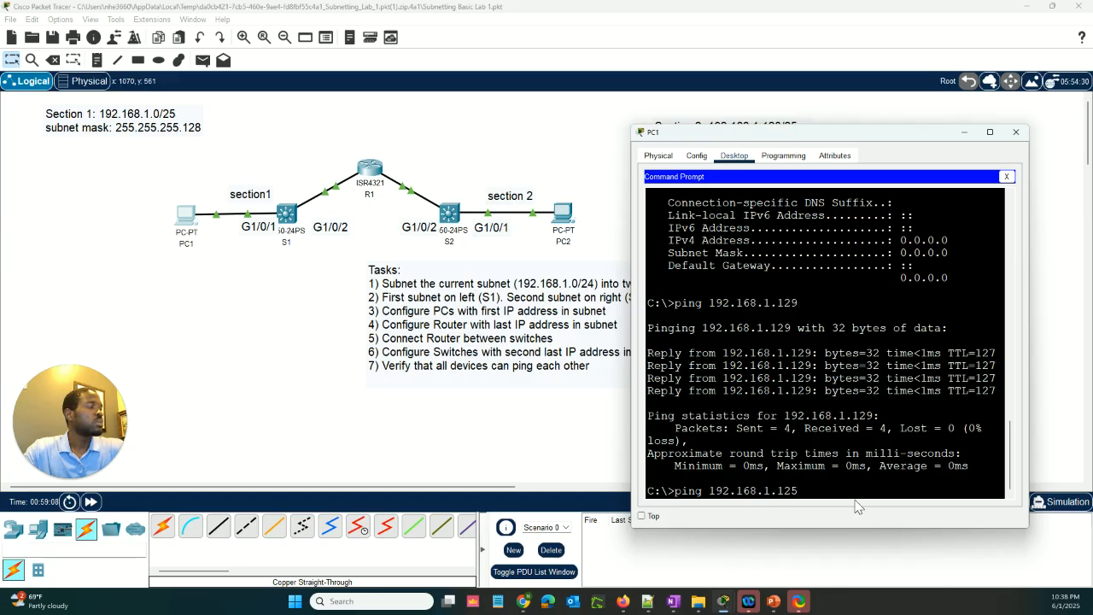
key(Return)
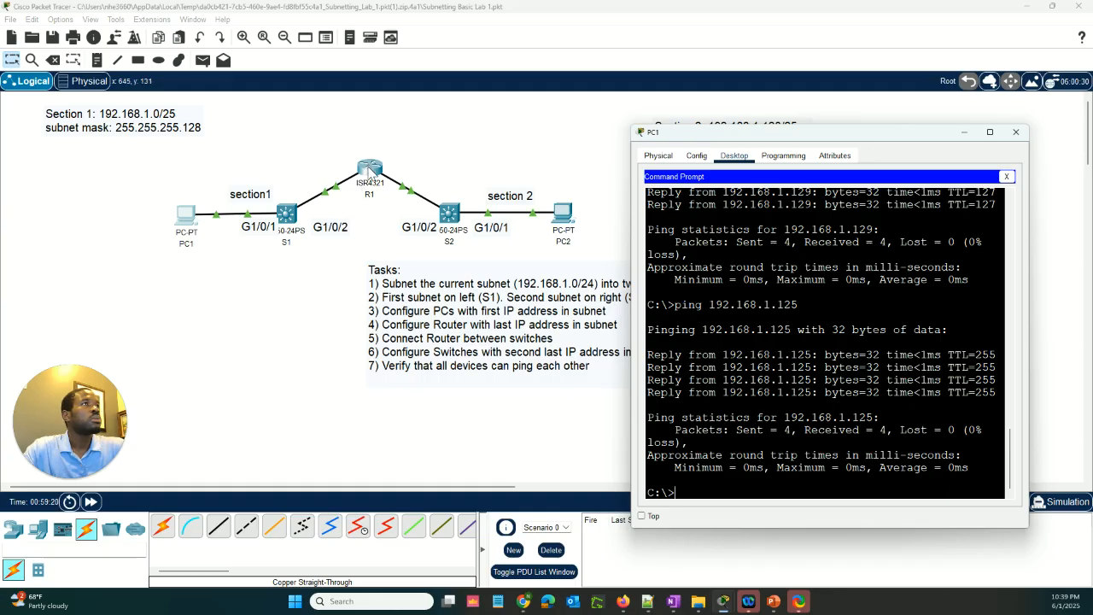
Try to copy R1's GigabitEthernet0/0/0 address into a ping command in PC1's Command Prompt
click(370, 171)
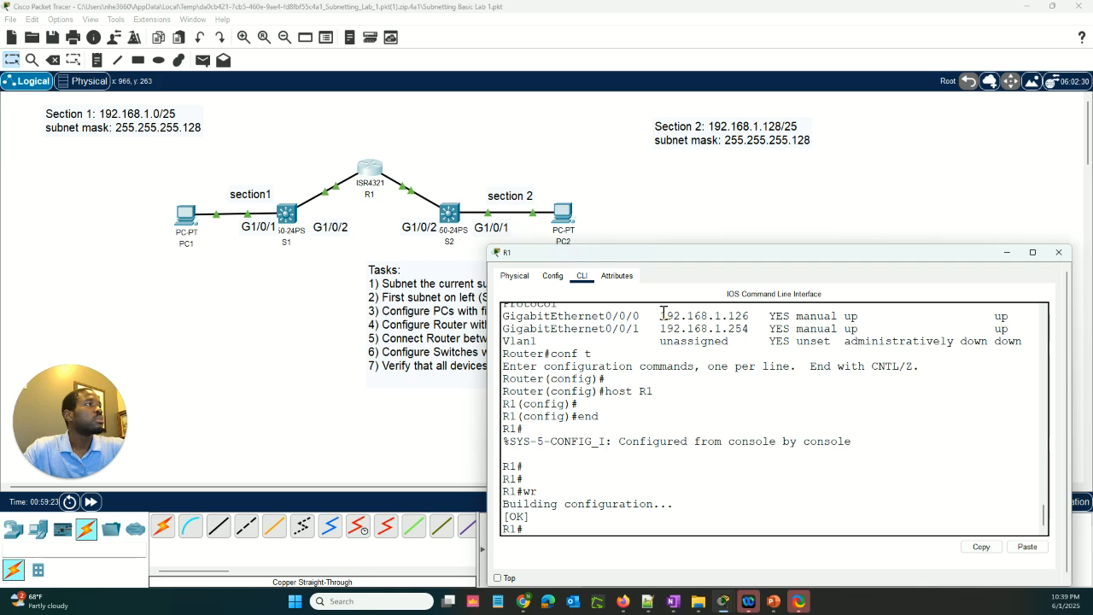
drag(662, 316, 749, 318)
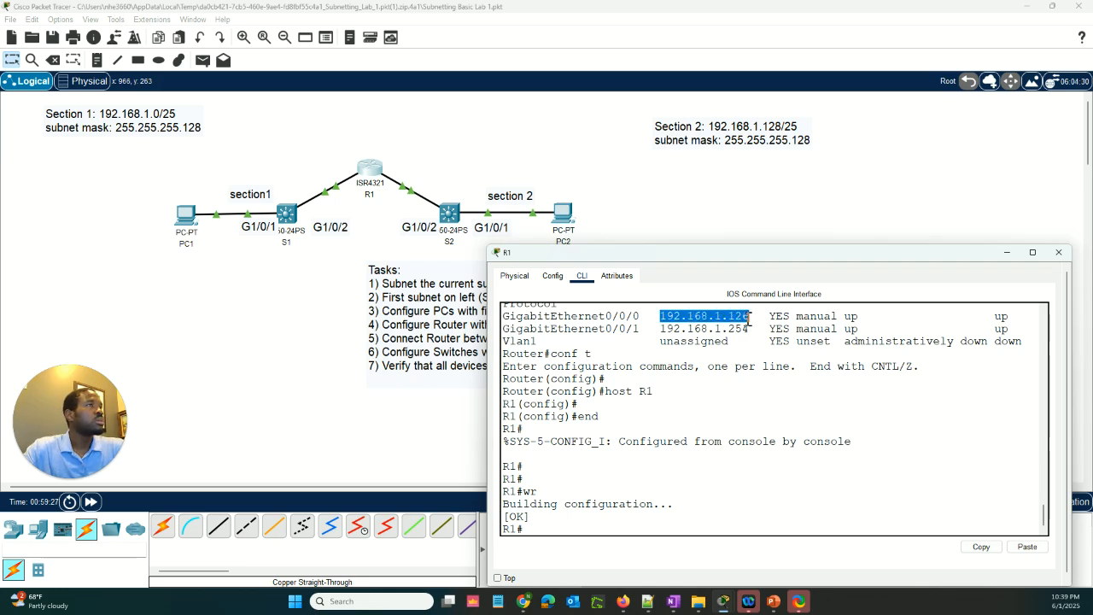
key(Return)
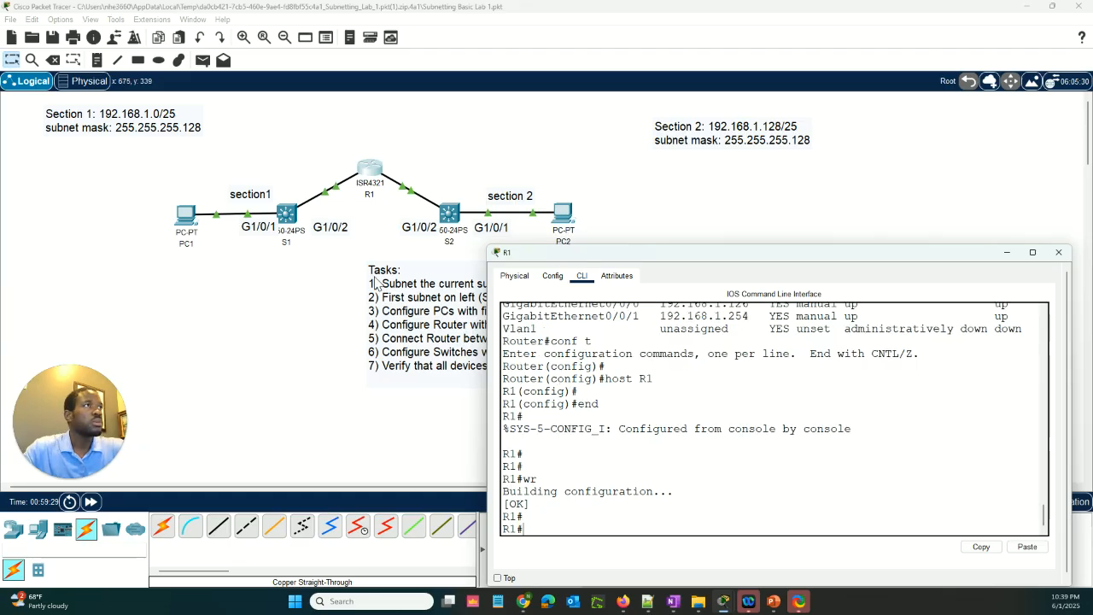
click(185, 214)
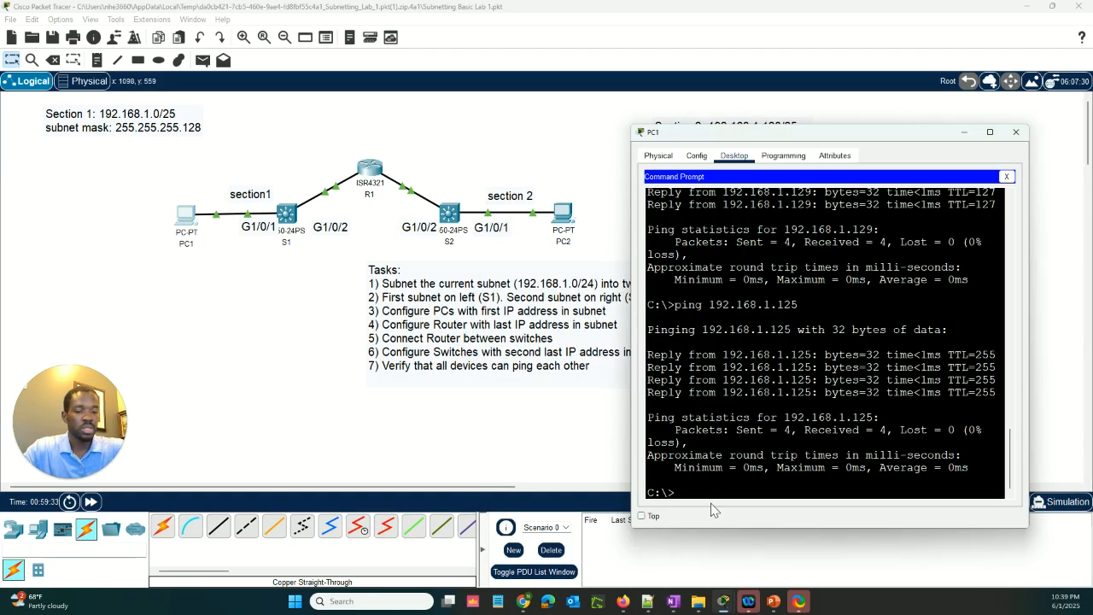
key(Up)
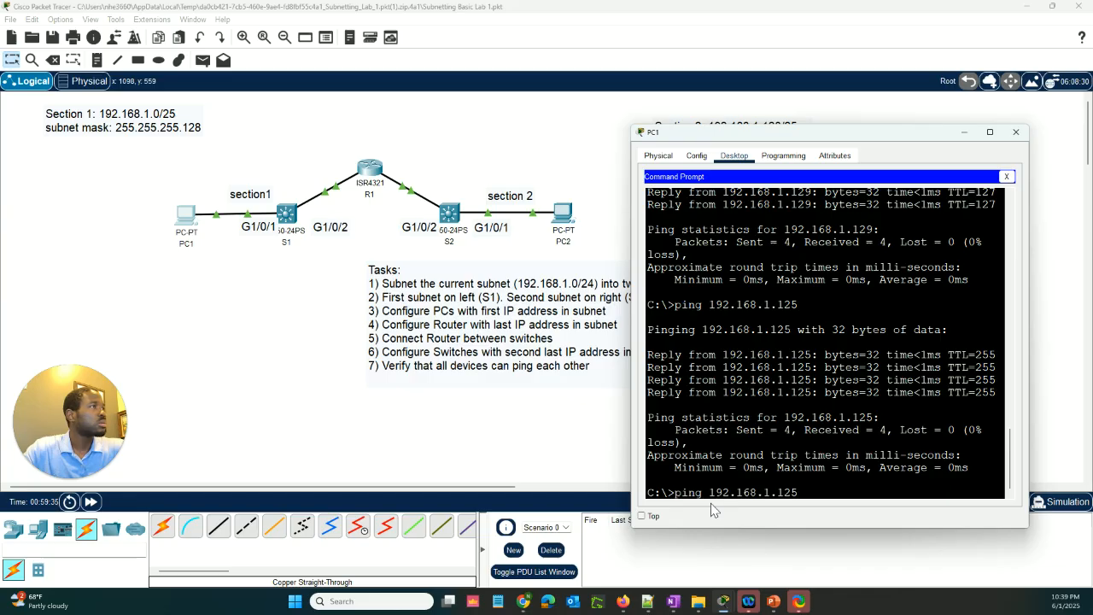
key(BackSpace)
key(BackSpace)
key(BackSpace)
key(BackSpace)
key(BackSpace)
key(BackSpace)
key(BackSpace)
key(BackSpace)
key(BackSpace)
key(BackSpace)
right_click(729, 493)
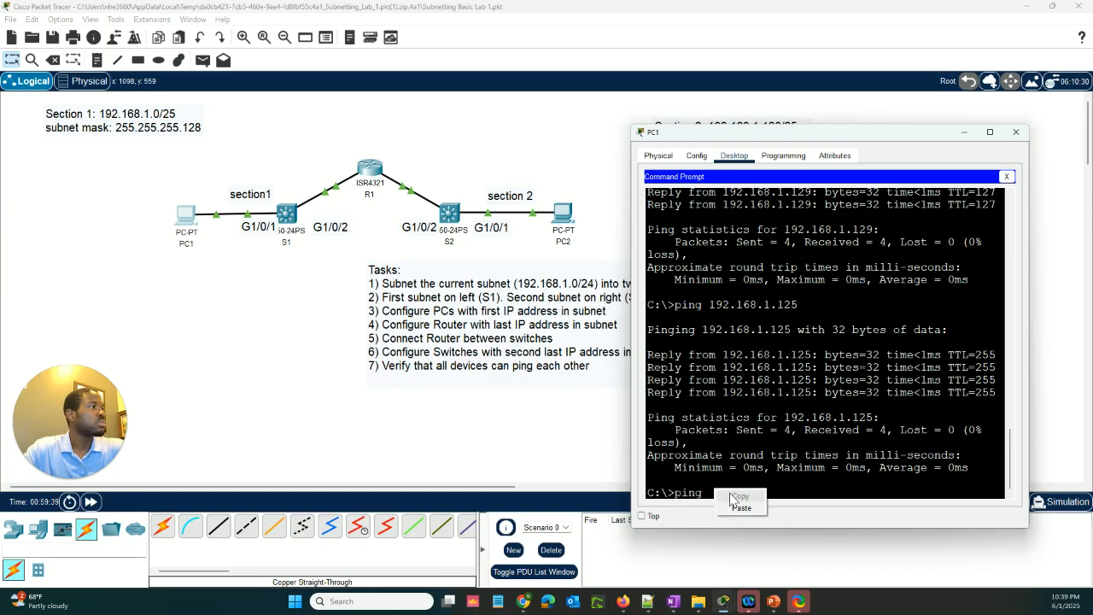
click(740, 507)
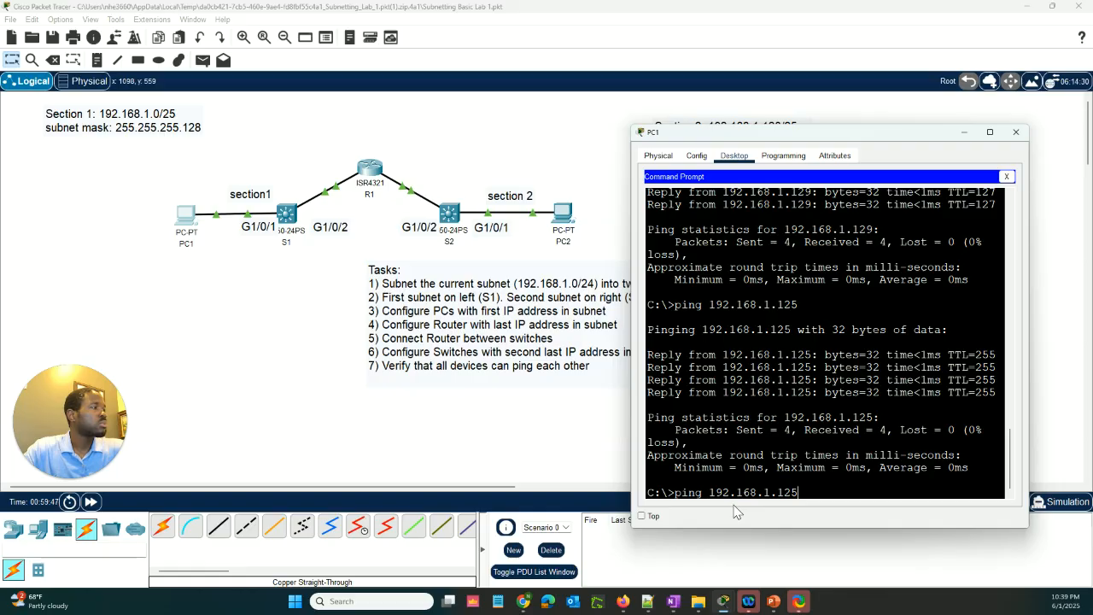
Recheck R1's GigabitEthernet0/0/0 address and ping 192.168.1.126 from PC1
click(365, 171)
scroll(671, 401, up, 1)
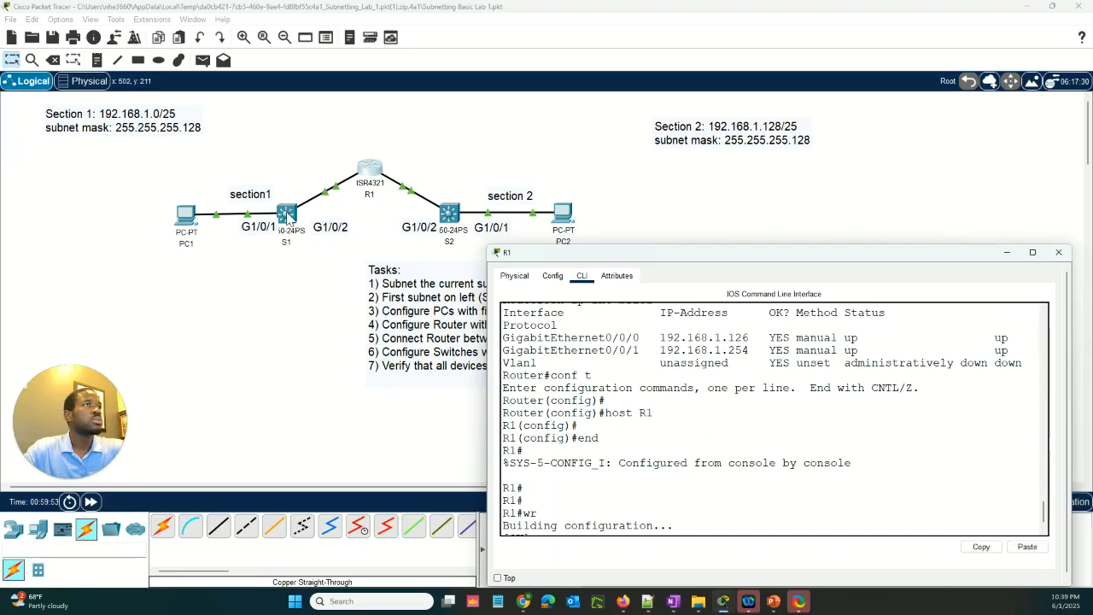
click(185, 213)
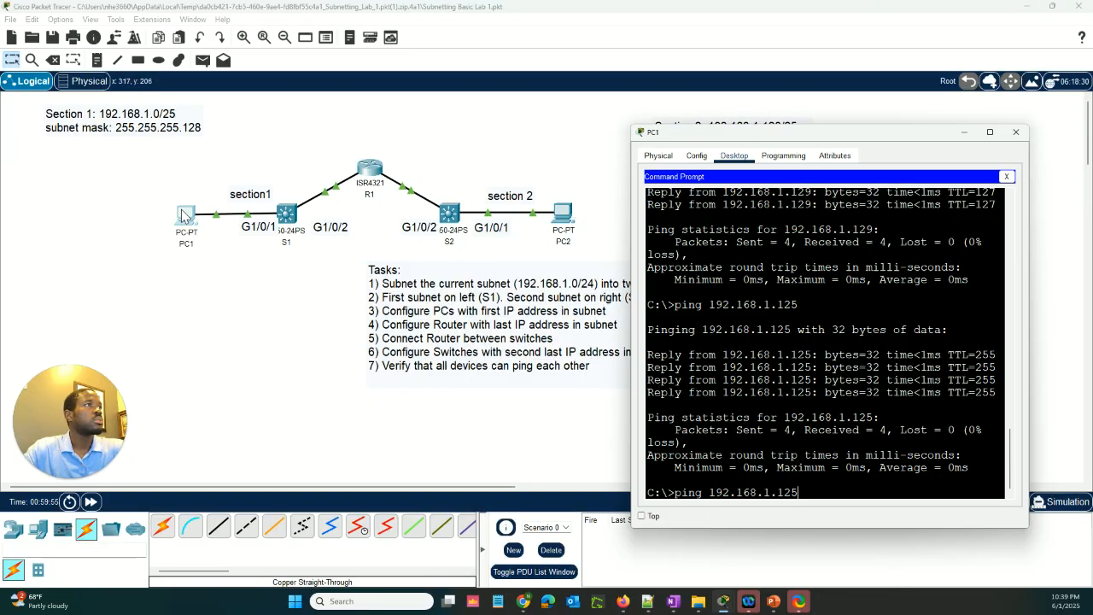
key(BackSpace)
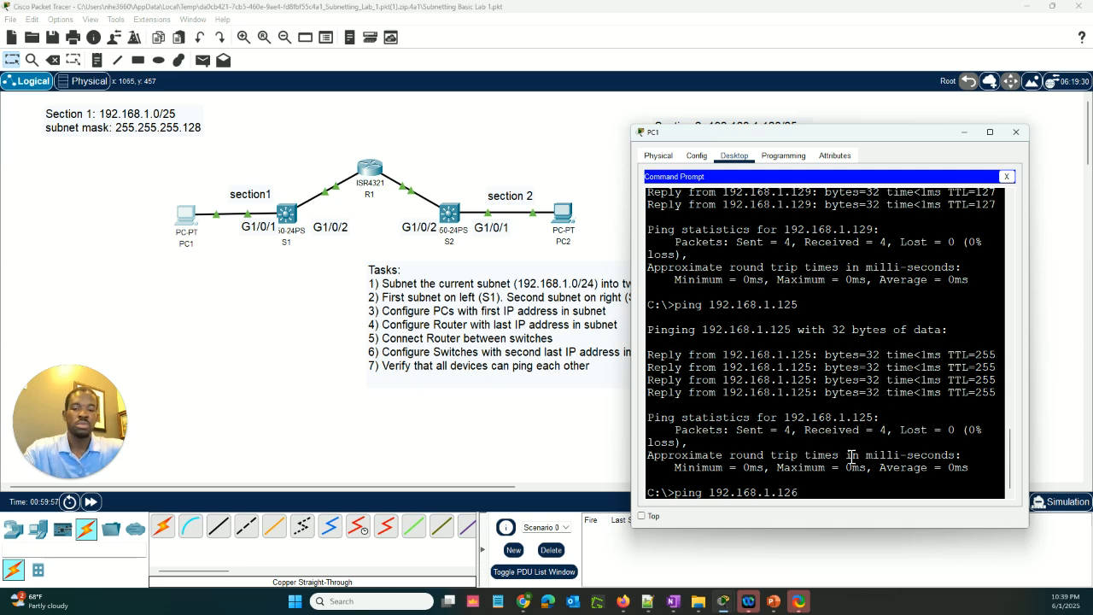
text(6)
key(Return)
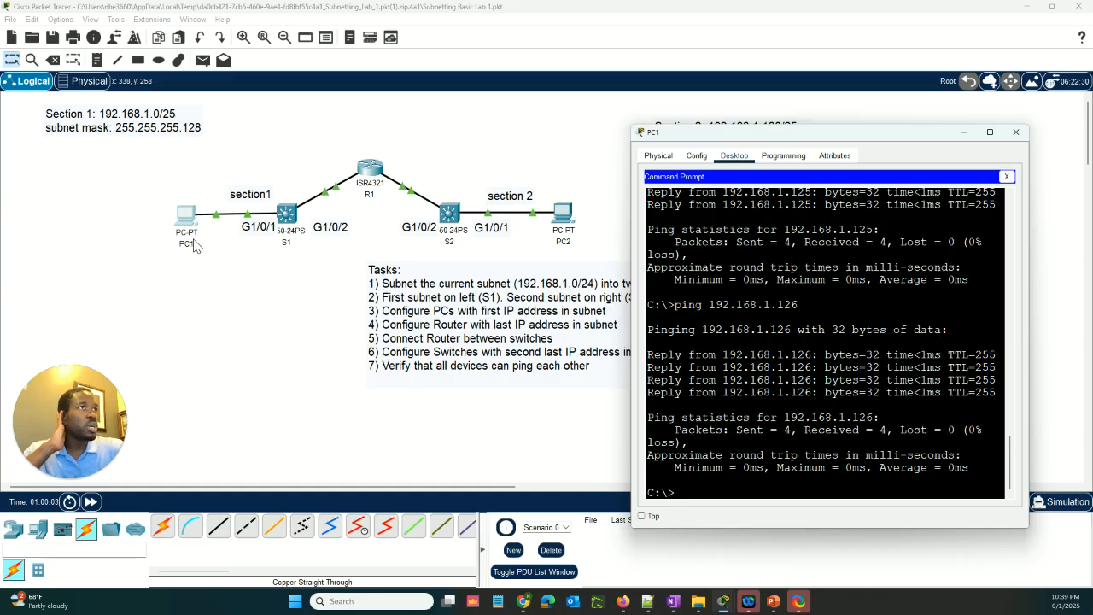
Look up S2's VLAN 1 address and ping 192.168.1.253 from PC1's Command Prompt
click(452, 218)
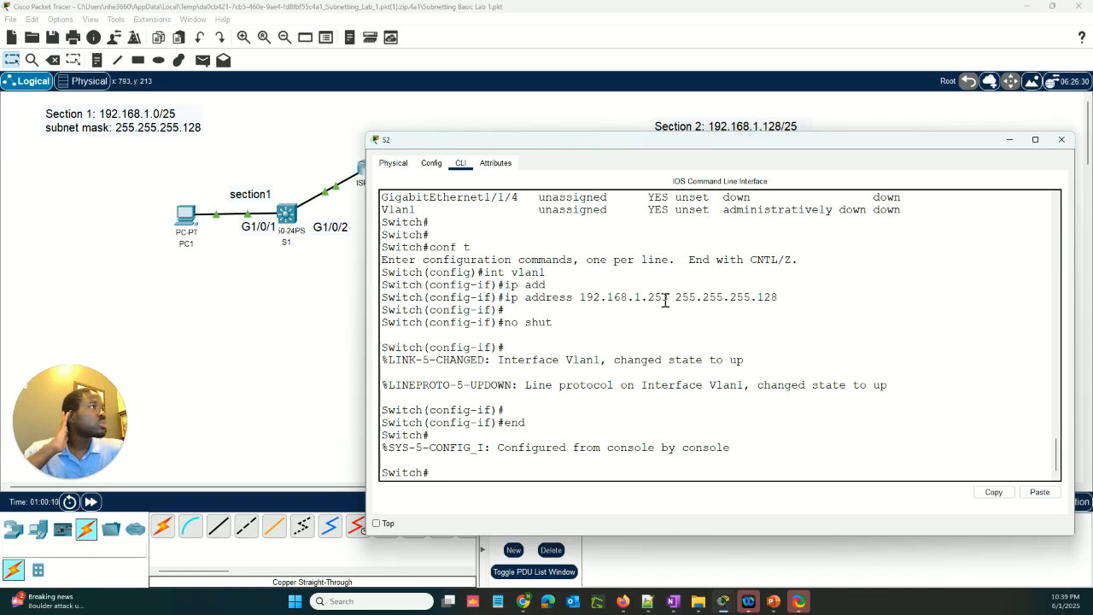
click(186, 216)
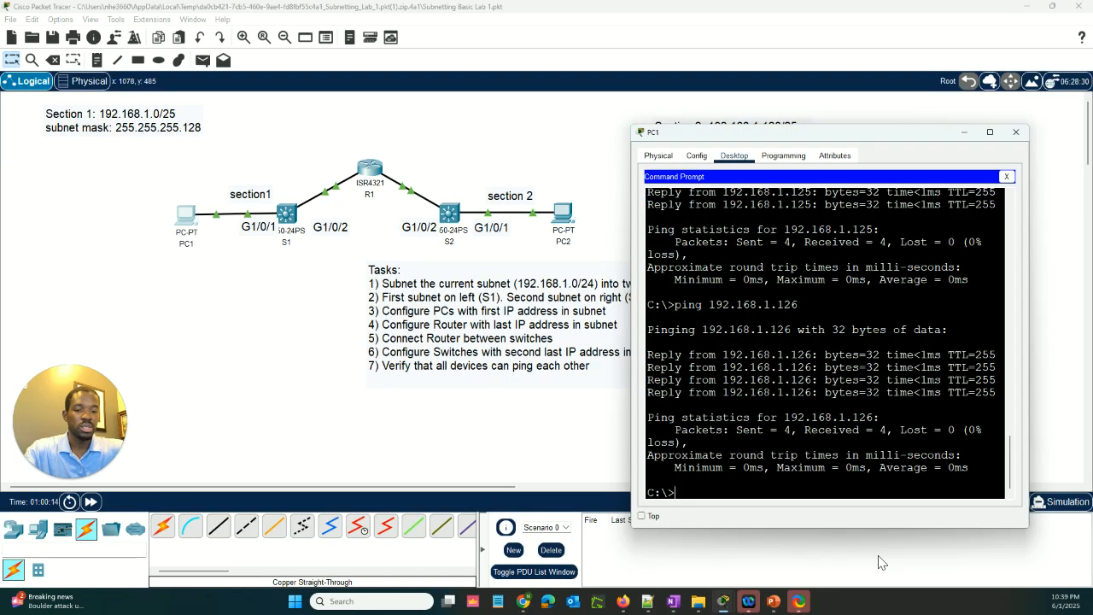
text(ping )
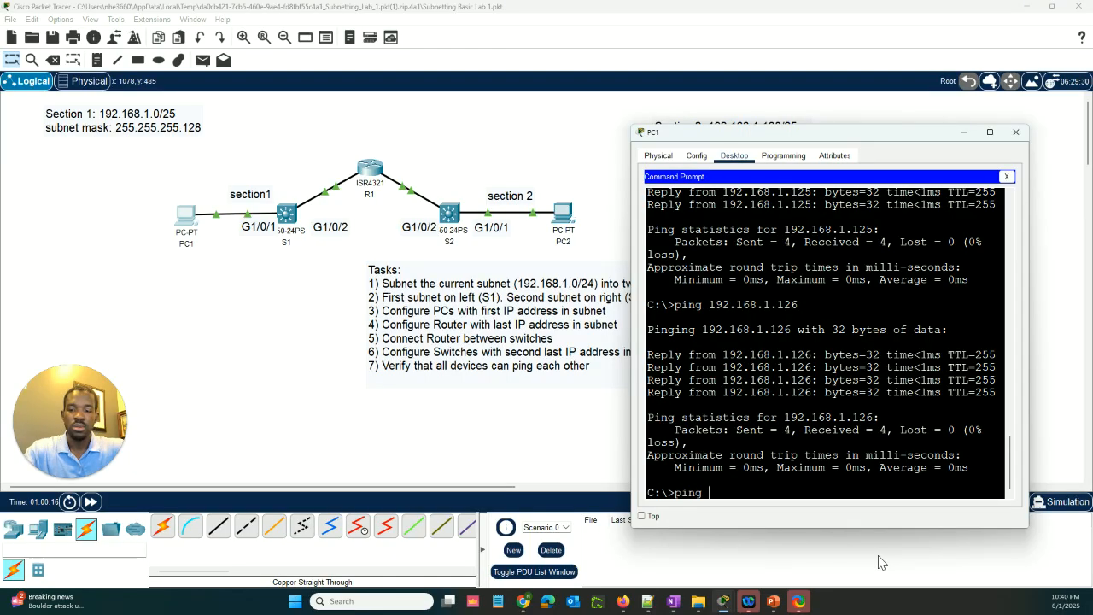
text(192)
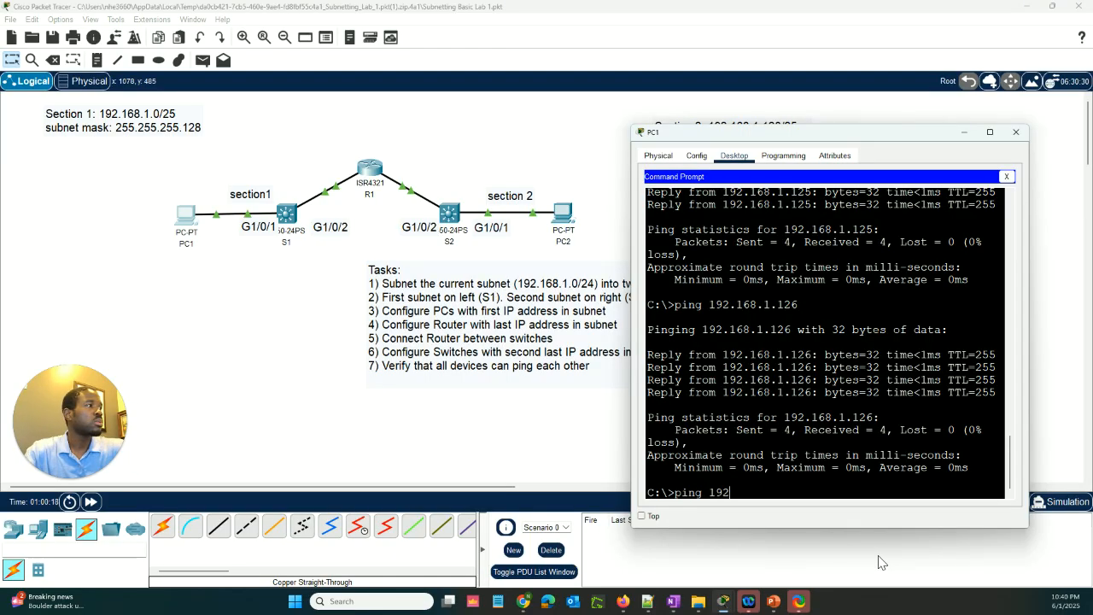
text(.168.1)
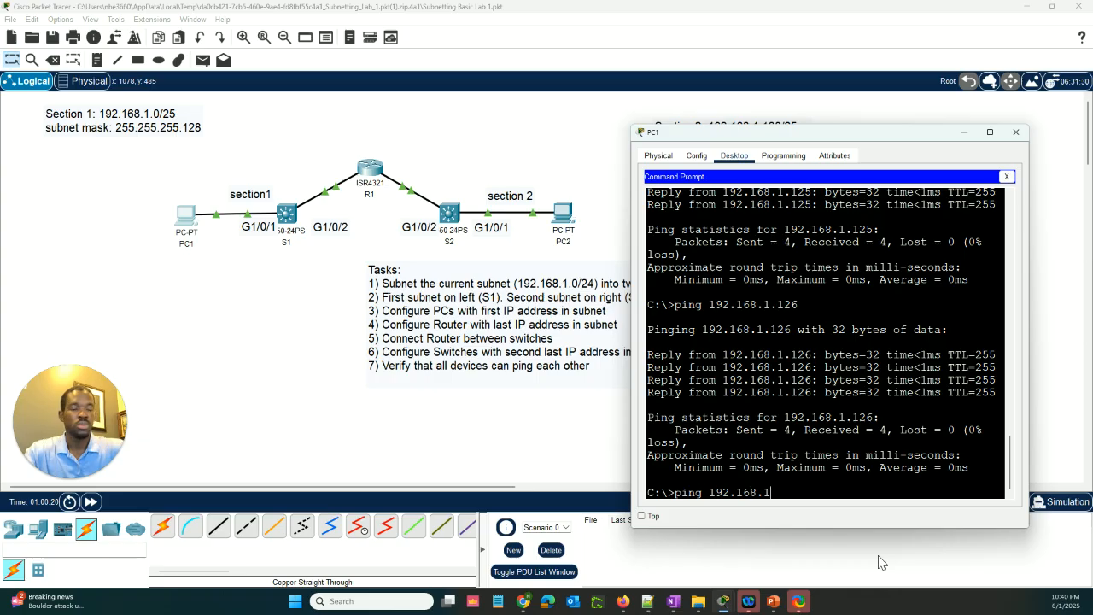
text(.253)
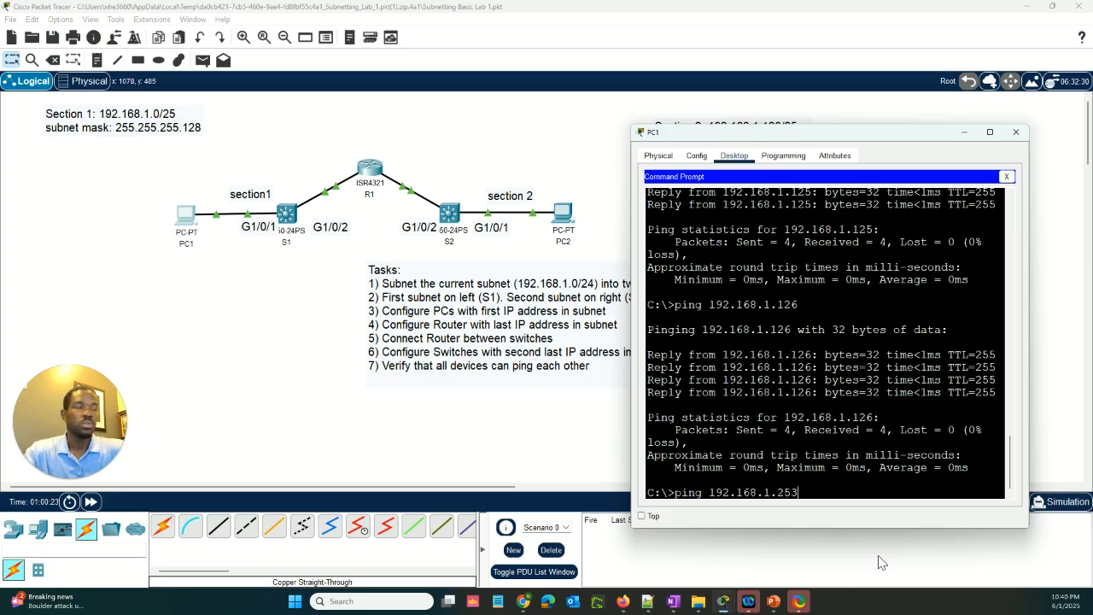
key(Return)
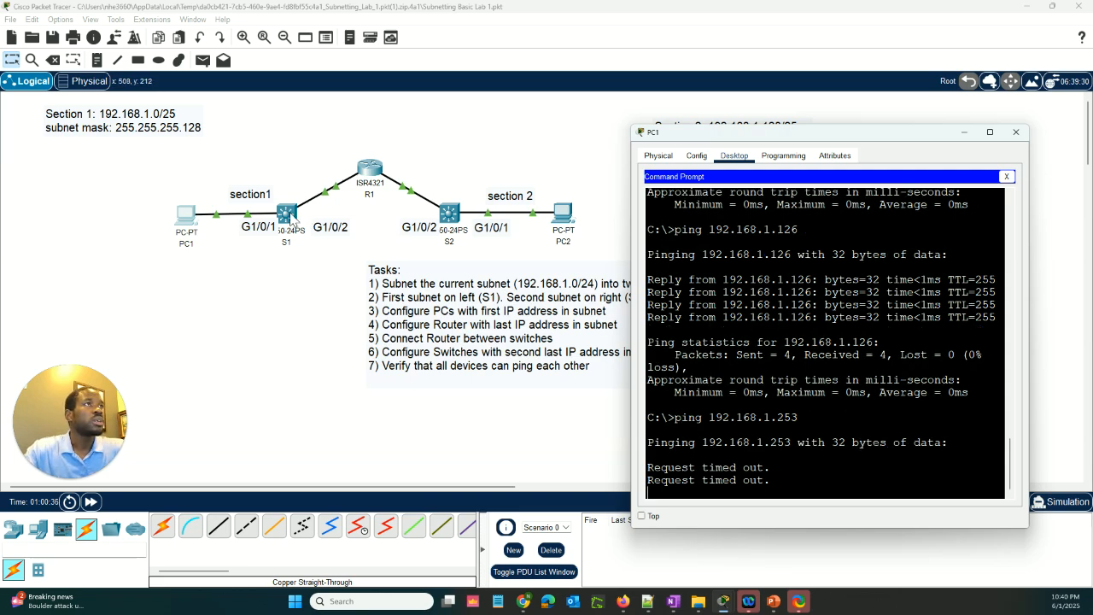
Open S1's command line, move its window up into view and enter global configuration mode
click(291, 219)
drag(739, 234, 712, 121)
click(733, 466)
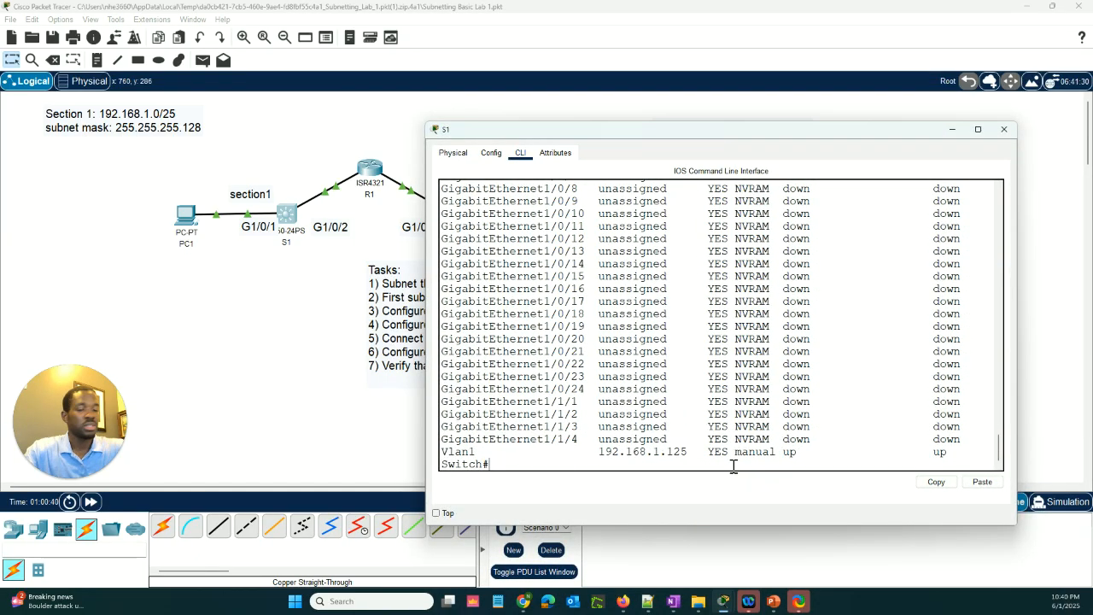
key(Return)
key(Return)
key(Return)
text(conf t)
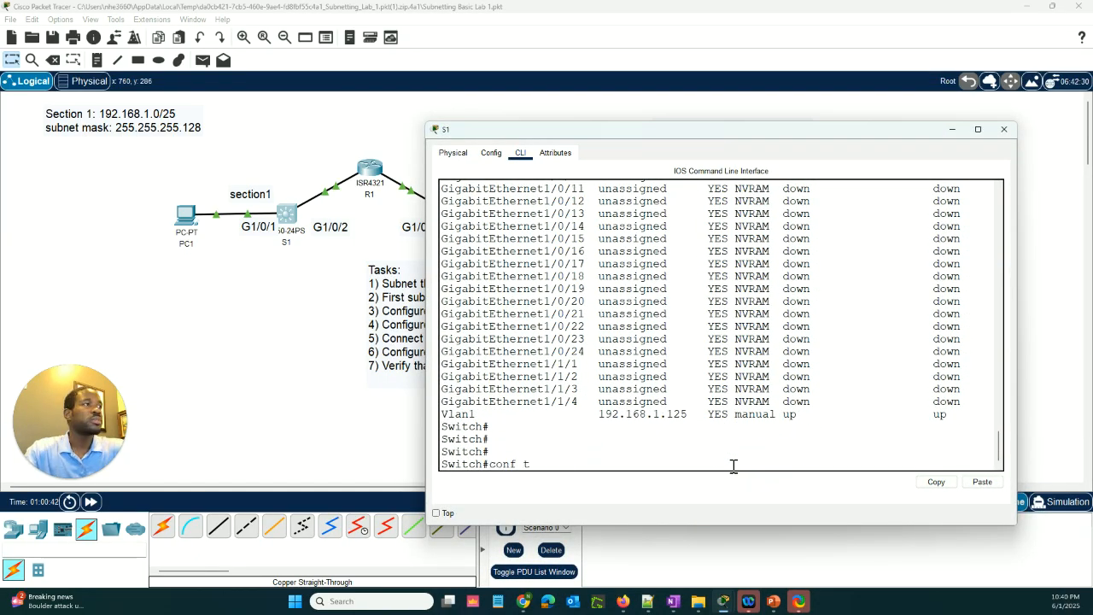
key(Return)
key(Return)
List the available ip subcommands in S1's global configuration mode to find the default gateway command
text(ip)
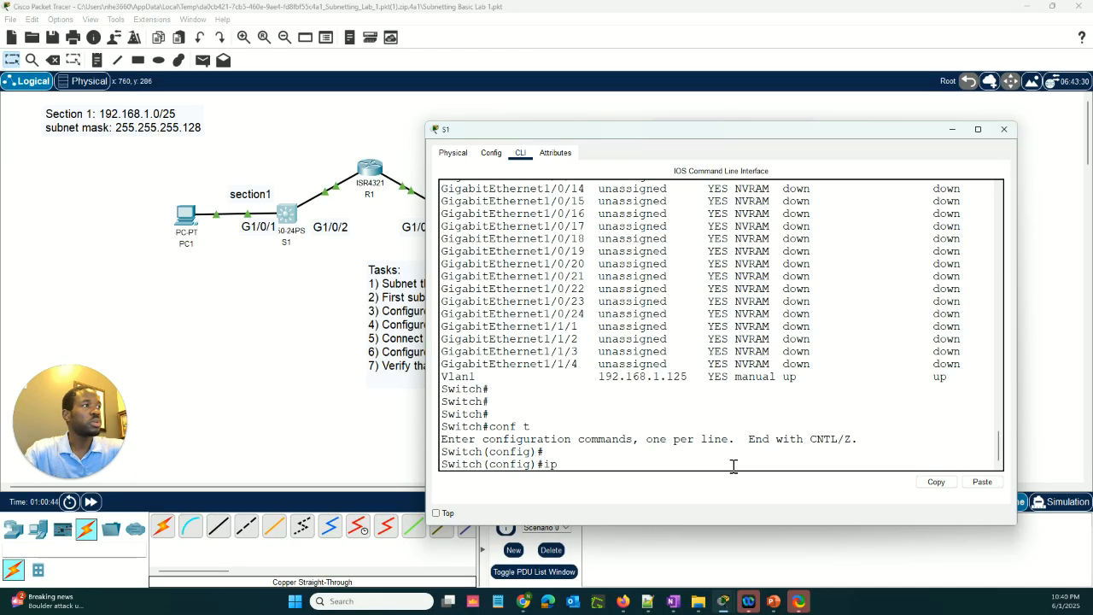
text( def)
key(Tab)
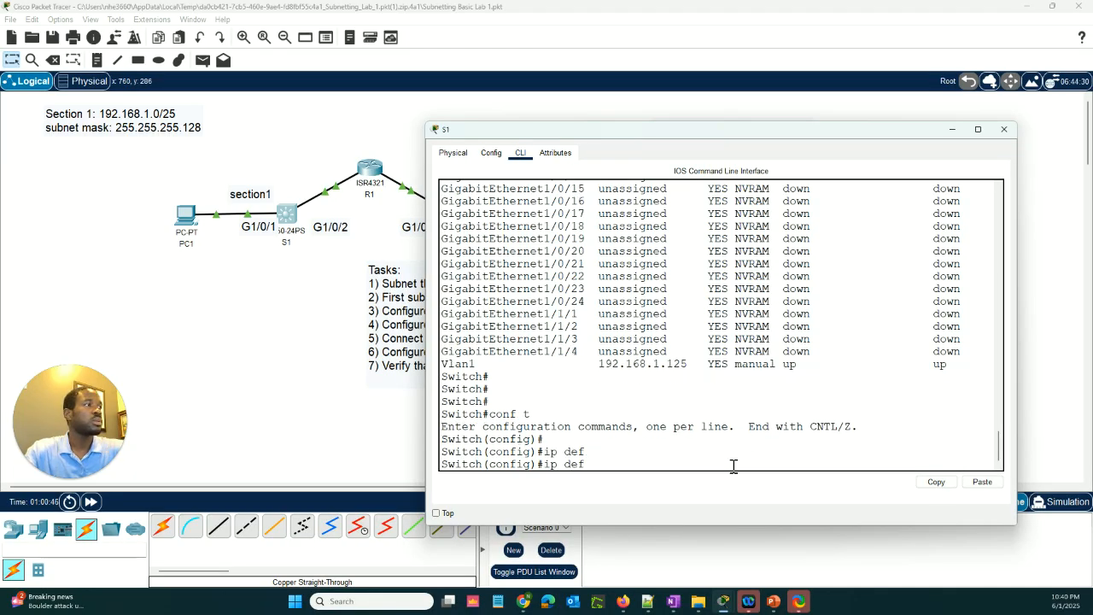
key(BackSpace)
key(BackSpace)
key(BackSpace)
text(?)
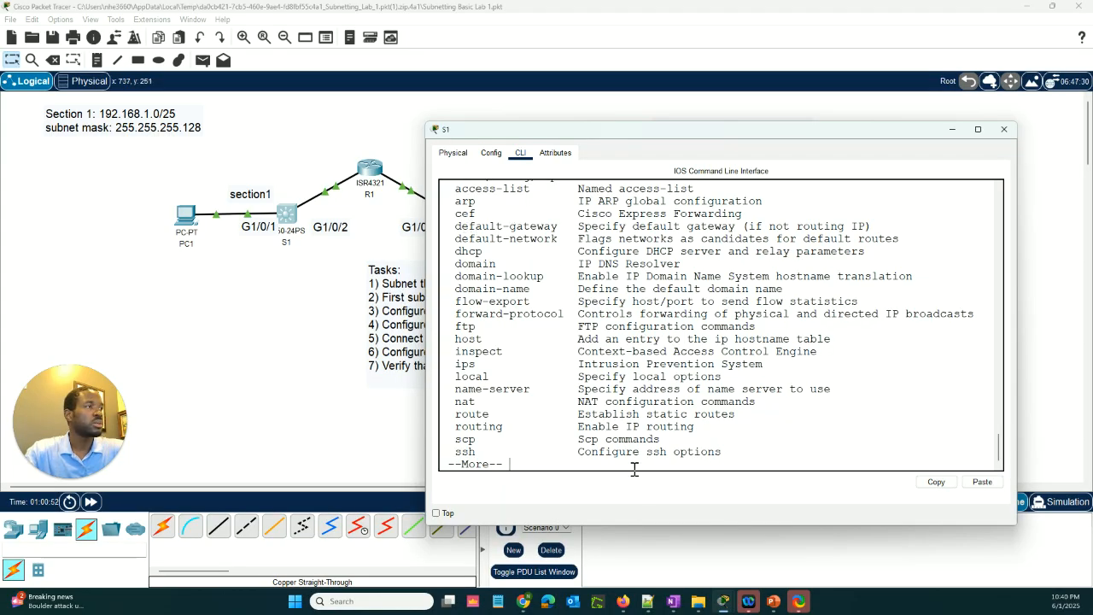
text(v)
key(BackSpace)
Begin S1's ip default-gateway command with 192.168.1. and check R1's GigabitEthernet0/0/0 address for the last octet
text(d)
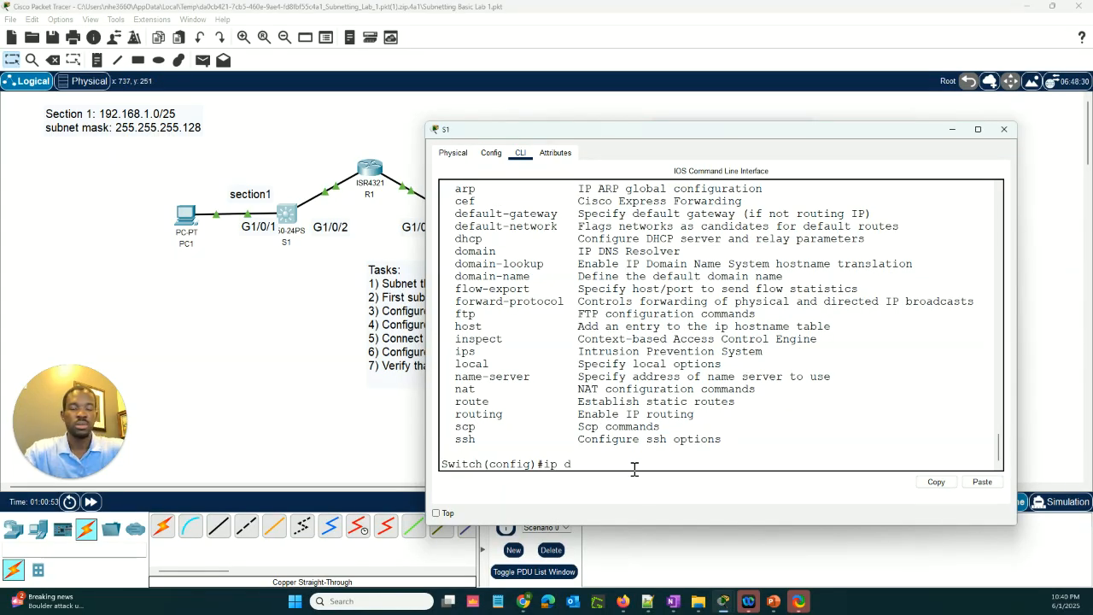
text(efault-)
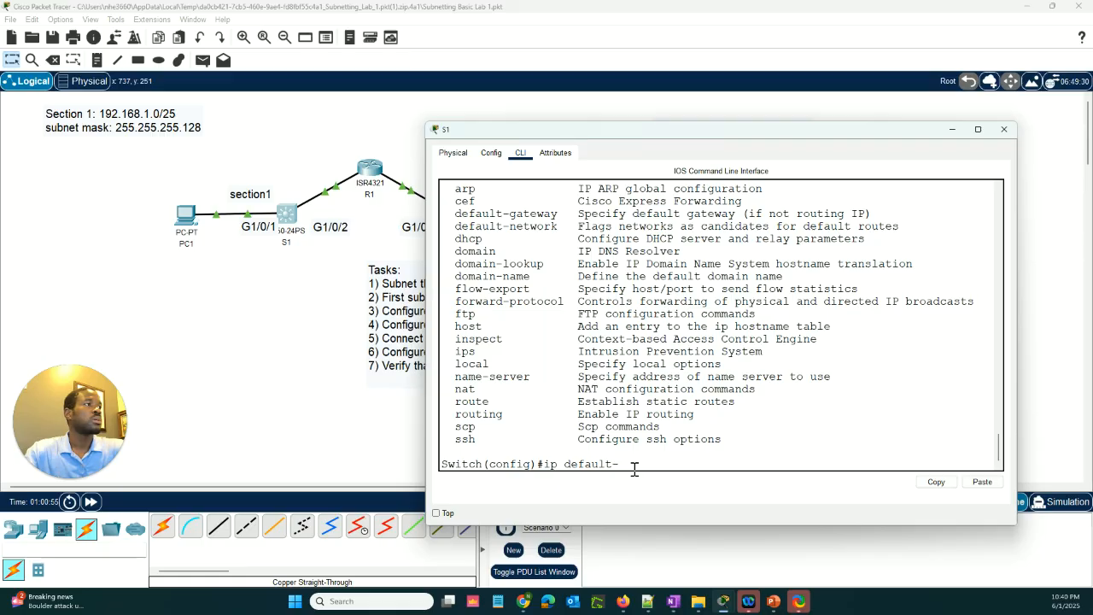
text(g)
key(Tab)
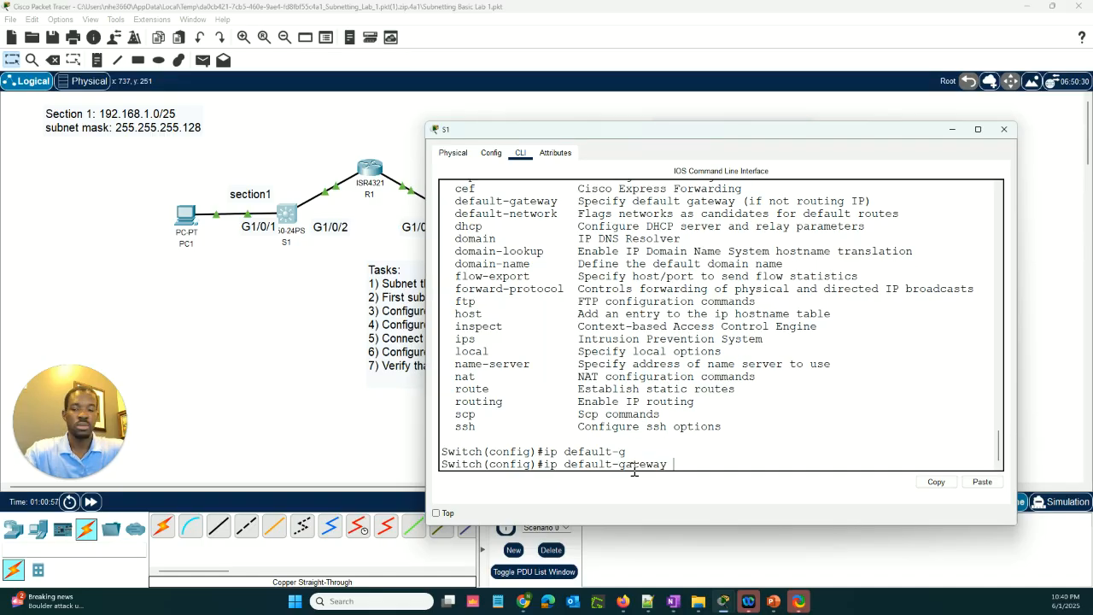
text(192.1)
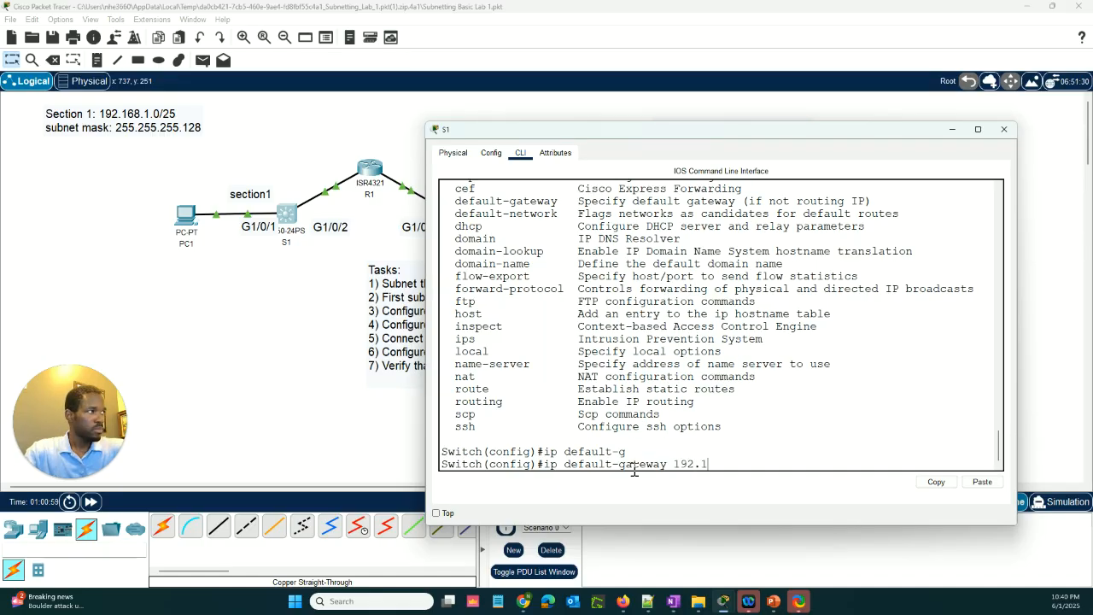
text(68.)
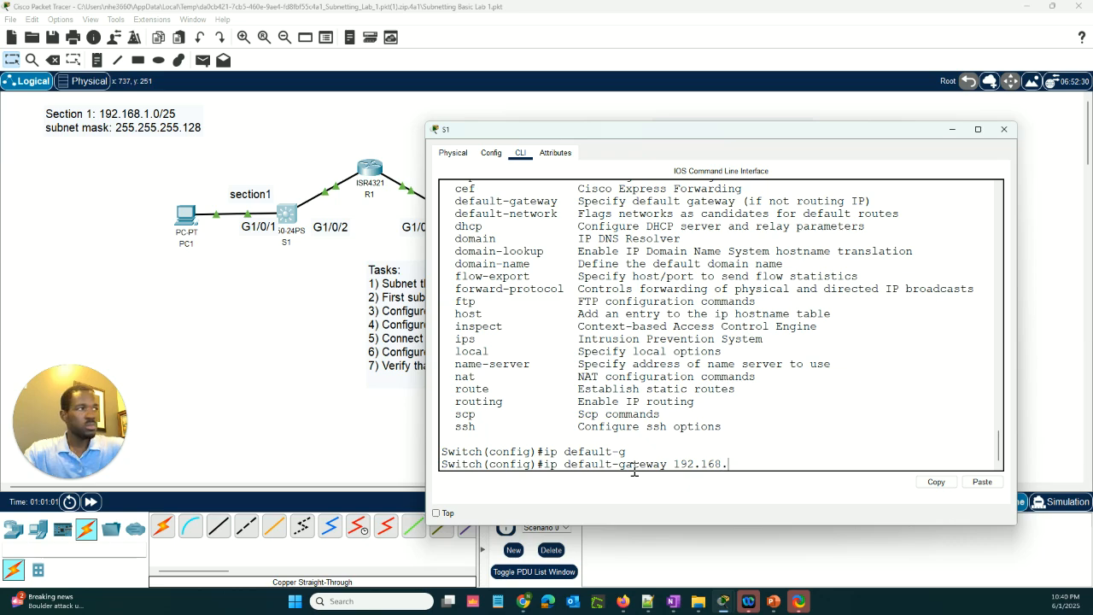
text(1.)
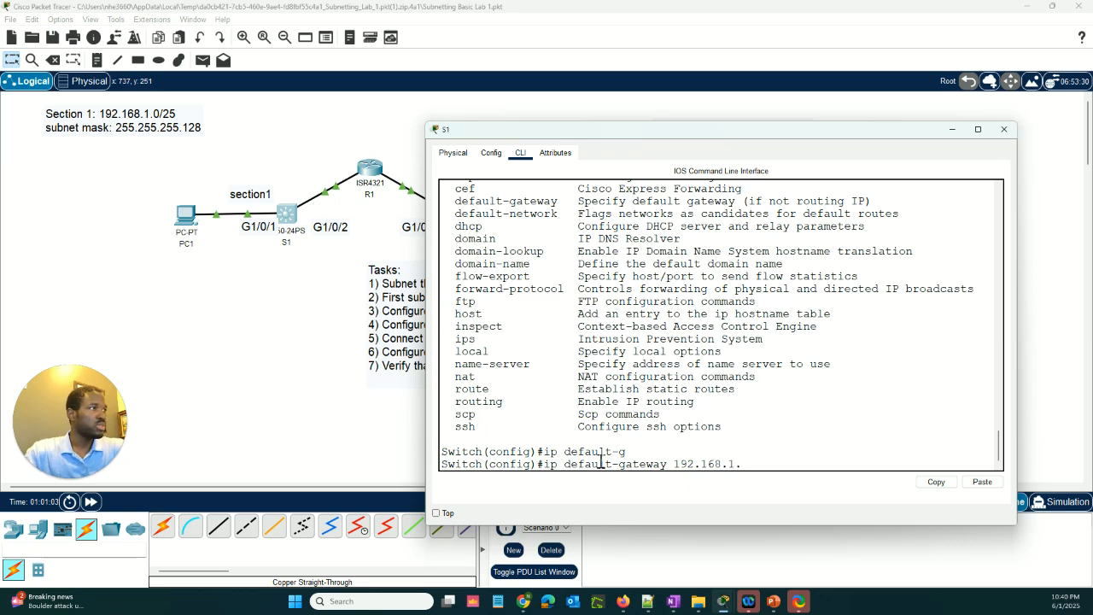
click(375, 170)
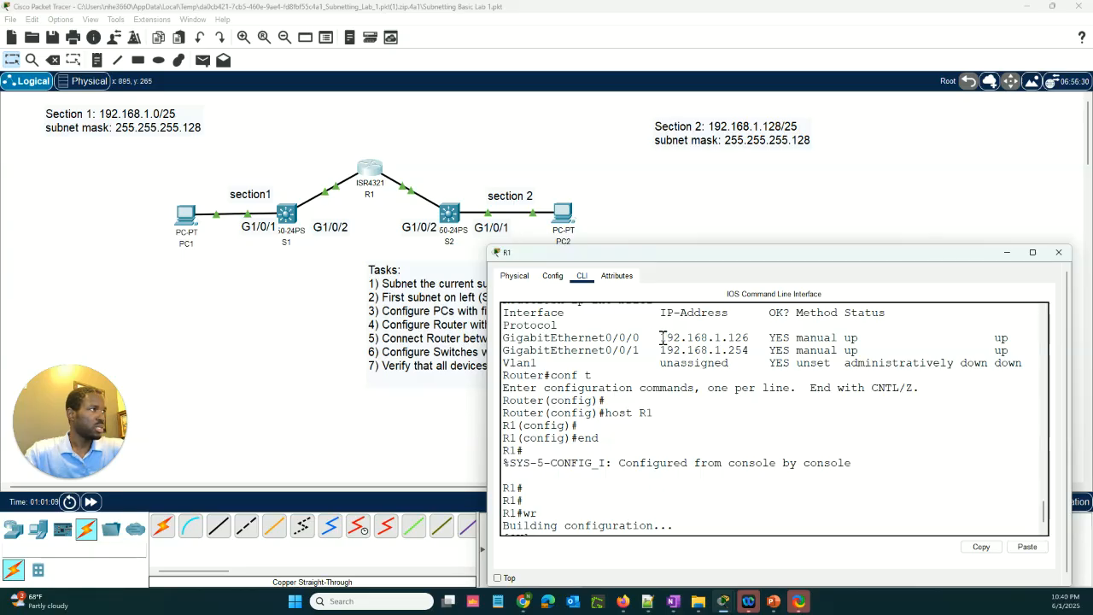
click(288, 218)
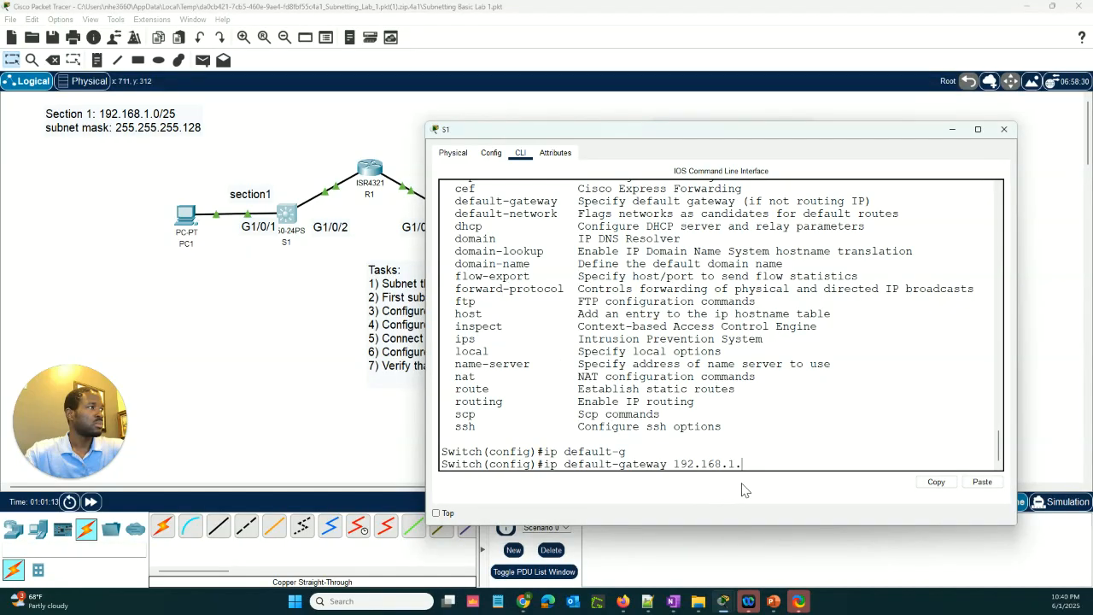
Try to set S1's default gateway to 192.168.1.126 with subnet mask 255.255.255.128
text(126)
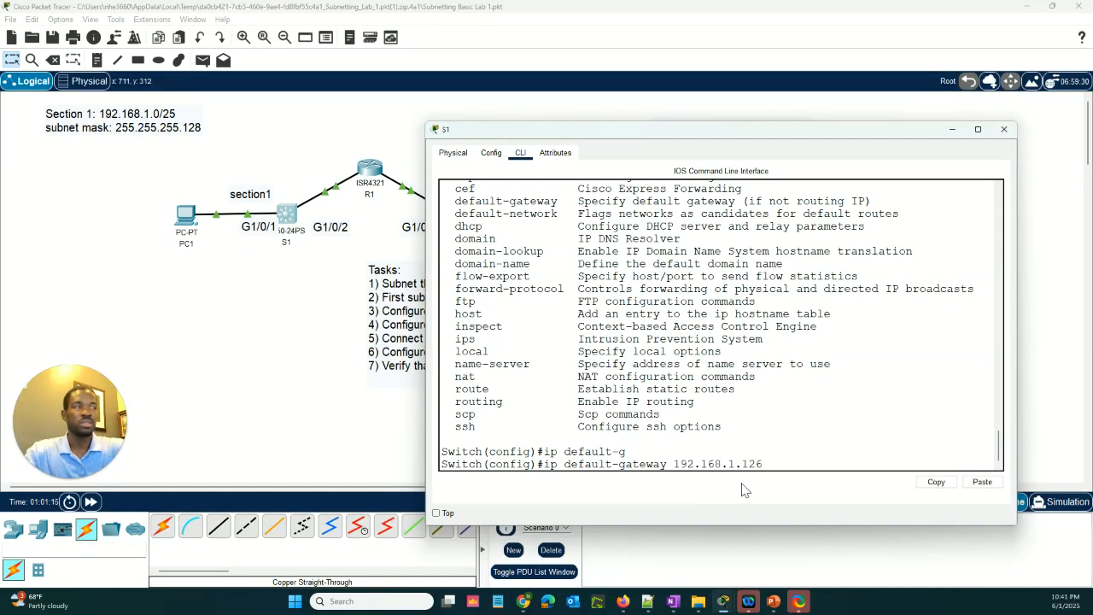
text( 255.)
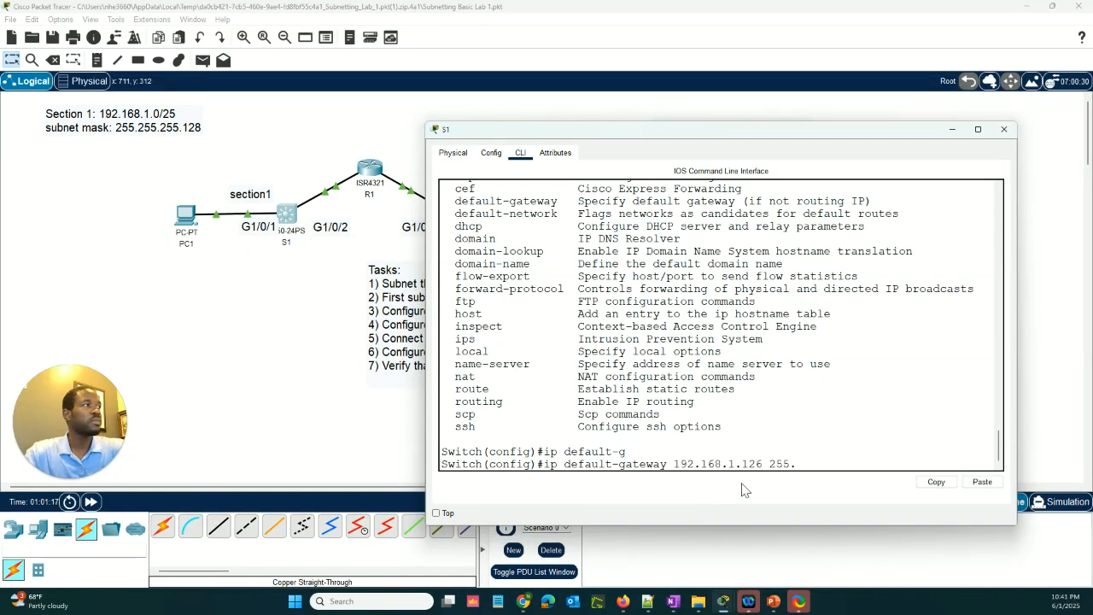
text(255.255)
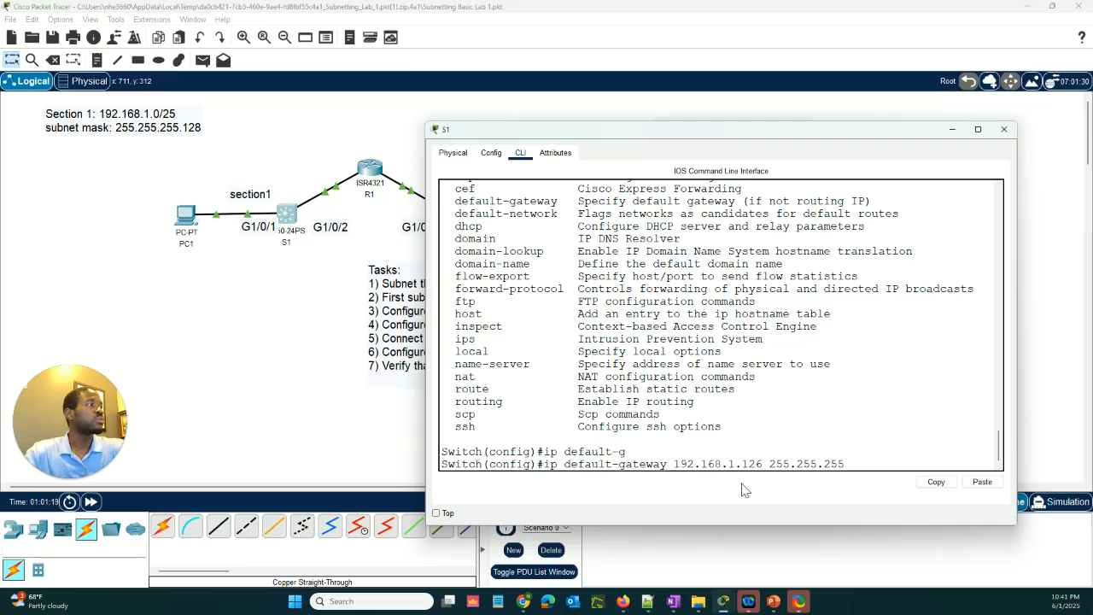
text(.)
text(128)
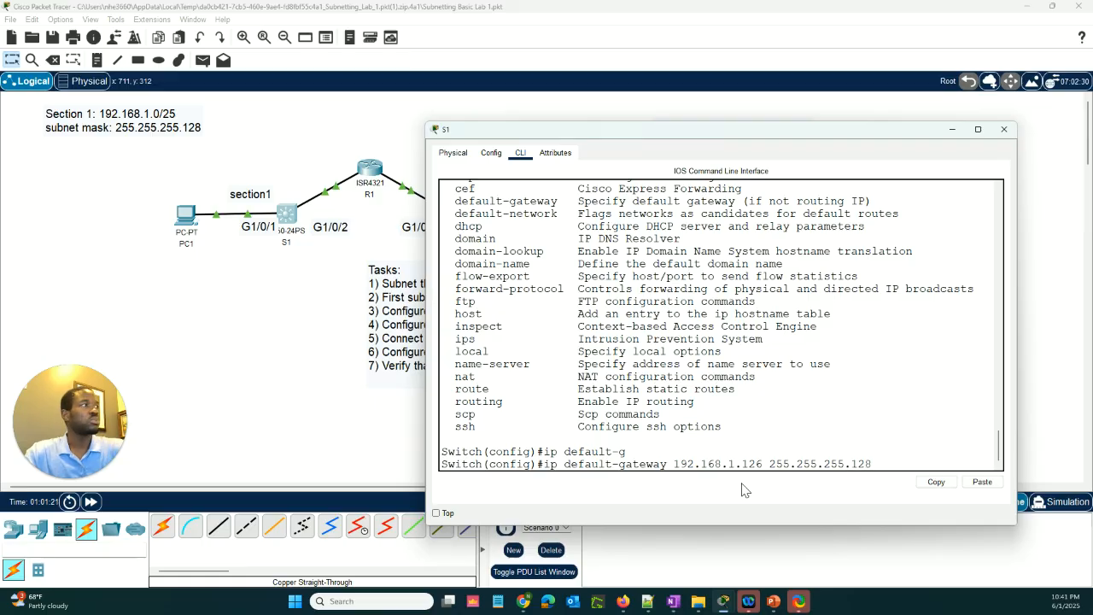
key(Return)
key(Return)
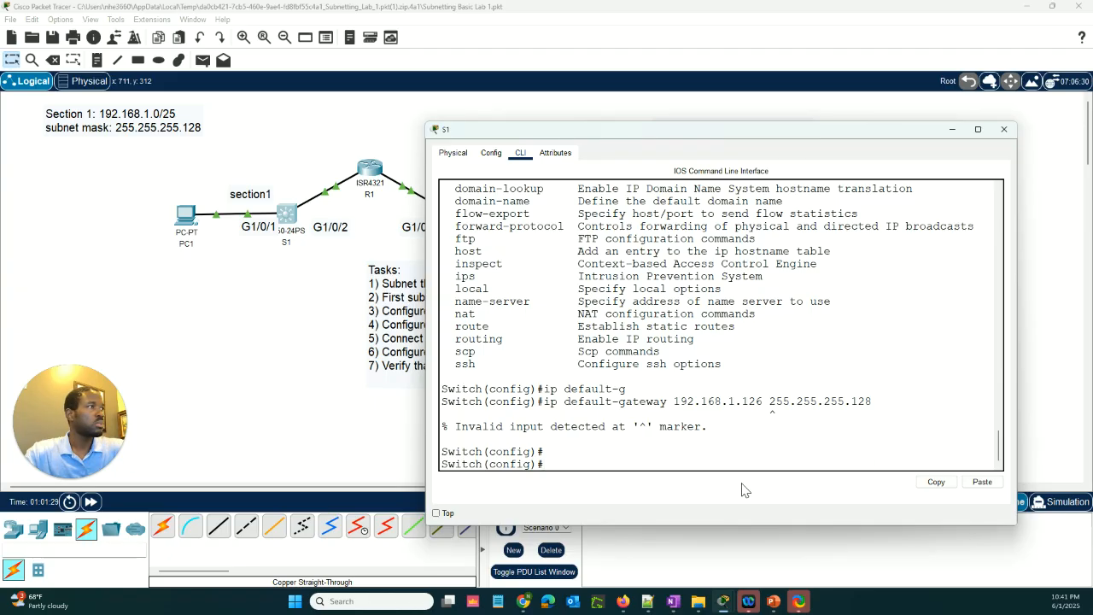
Reissue S1's default gateway command as 192.168.1.126 without the subnet mask
key(Up)
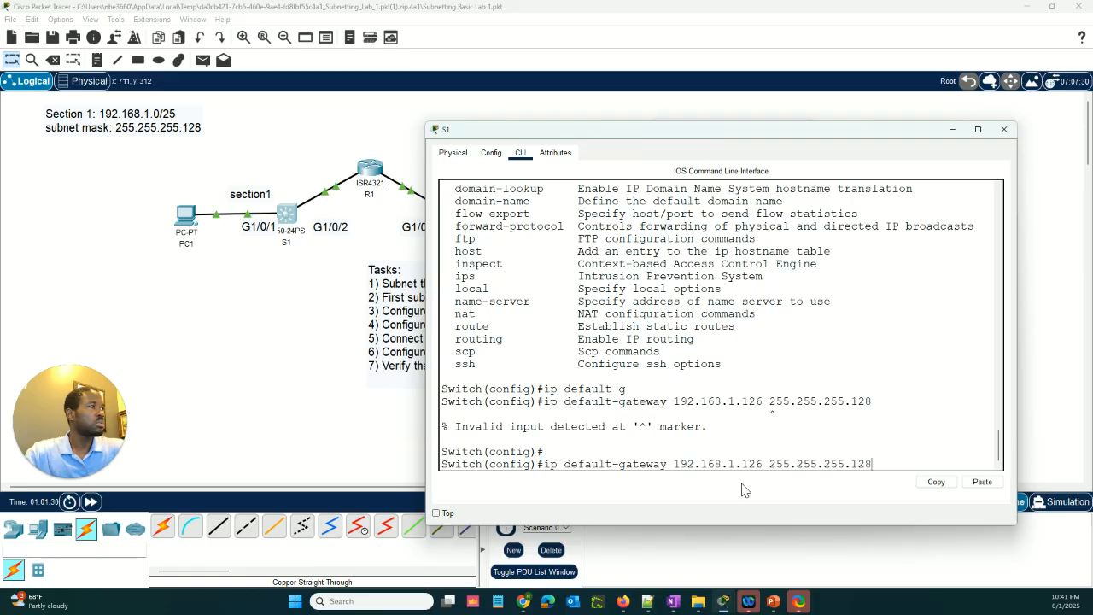
key(BackSpace)
key(BackSpace)
key(BackSpace)
key(BackSpace)
key(BackSpace)
key(BackSpace)
key(BackSpace)
key(BackSpace)
key(BackSpace)
key(BackSpace)
key(BackSpace)
key(BackSpace)
key(BackSpace)
key(BackSpace)
key(BackSpace)
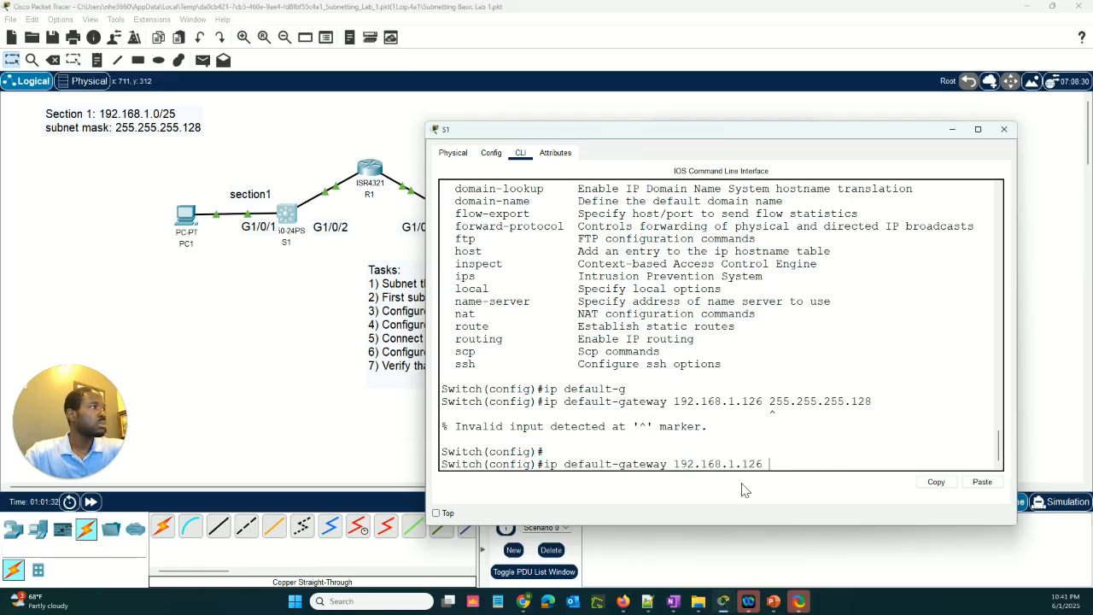
key(Return)
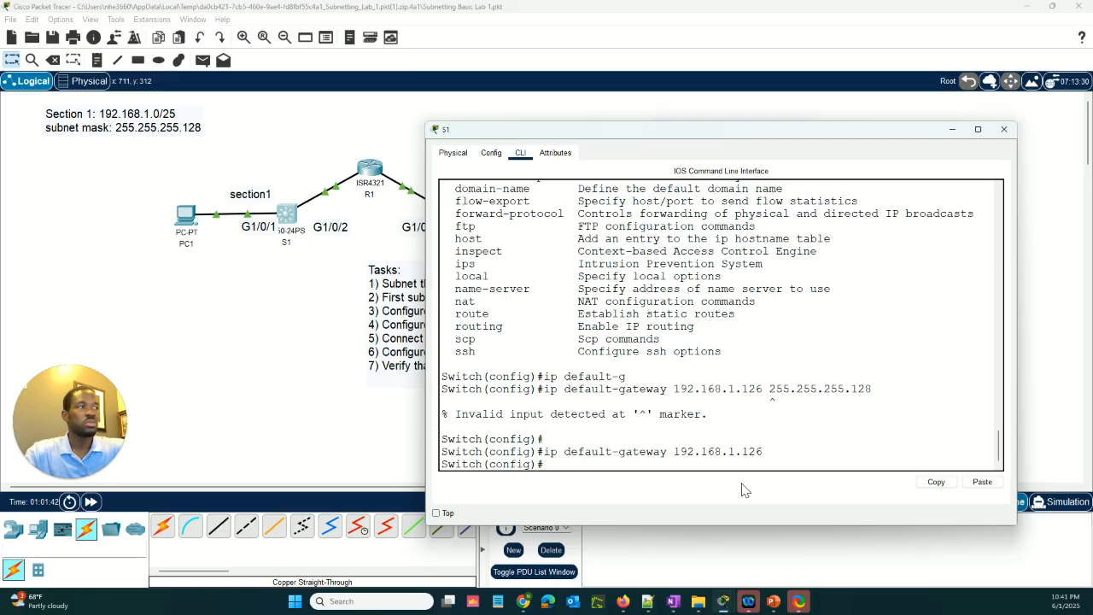
Exit configuration mode on S1 and save its configuration with wr
text(end)
key(Return)
key(Return)
key(Return)
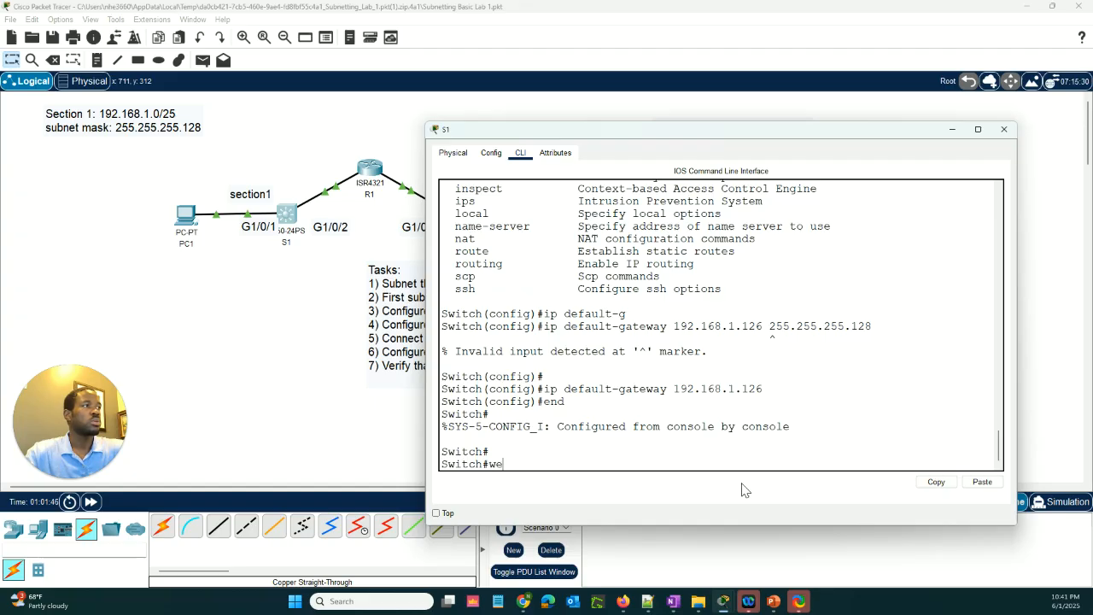
text(we)
key(BackSpace)
text(r)
key(Return)
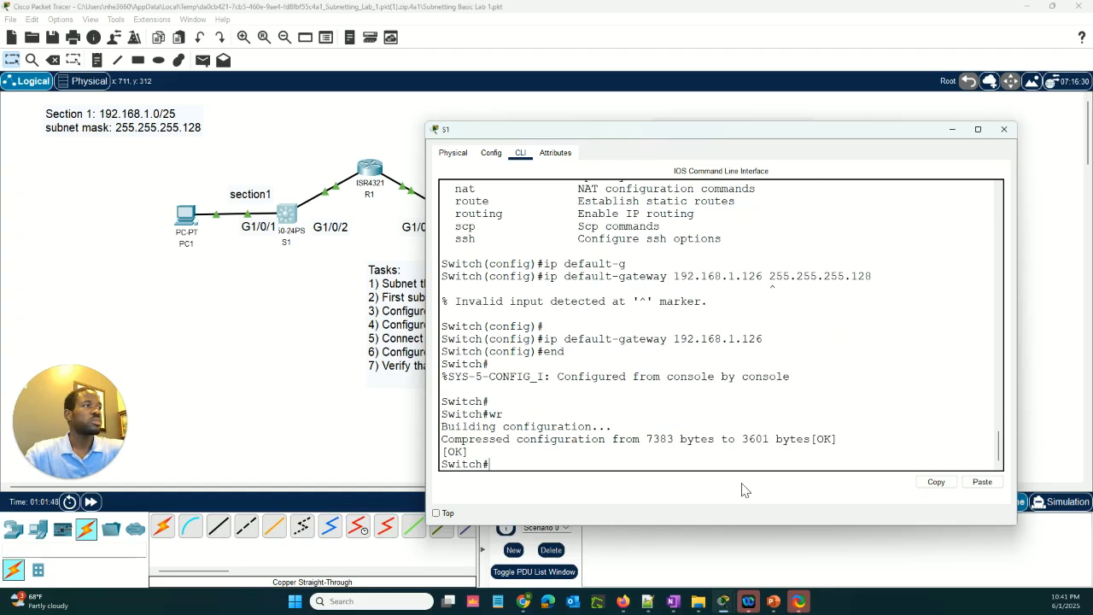
key(Return)
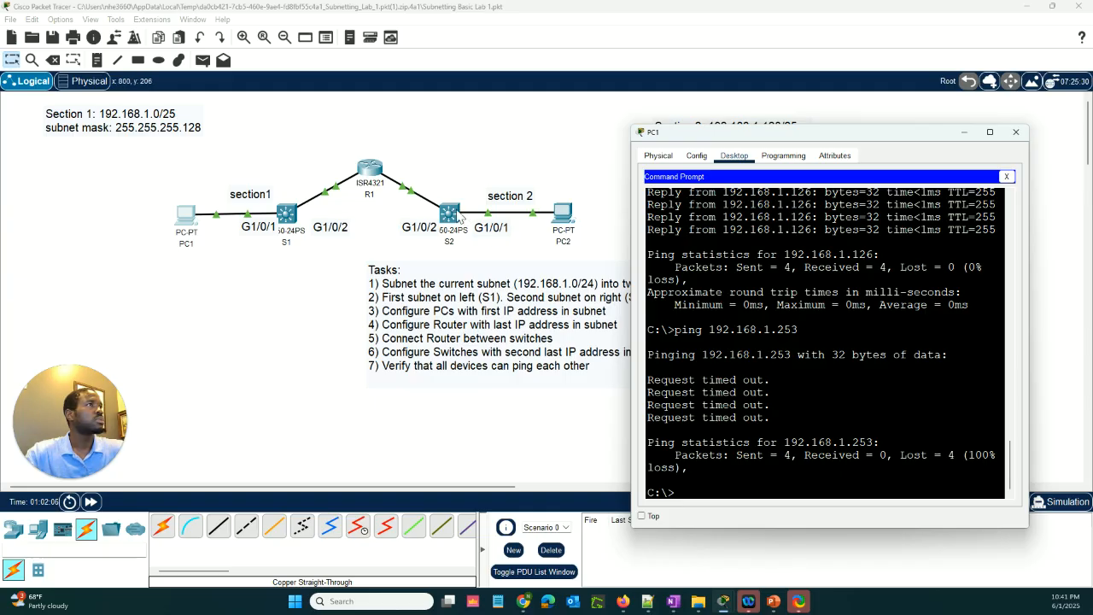
Open S2's command line and enter global configuration mode
click(459, 216)
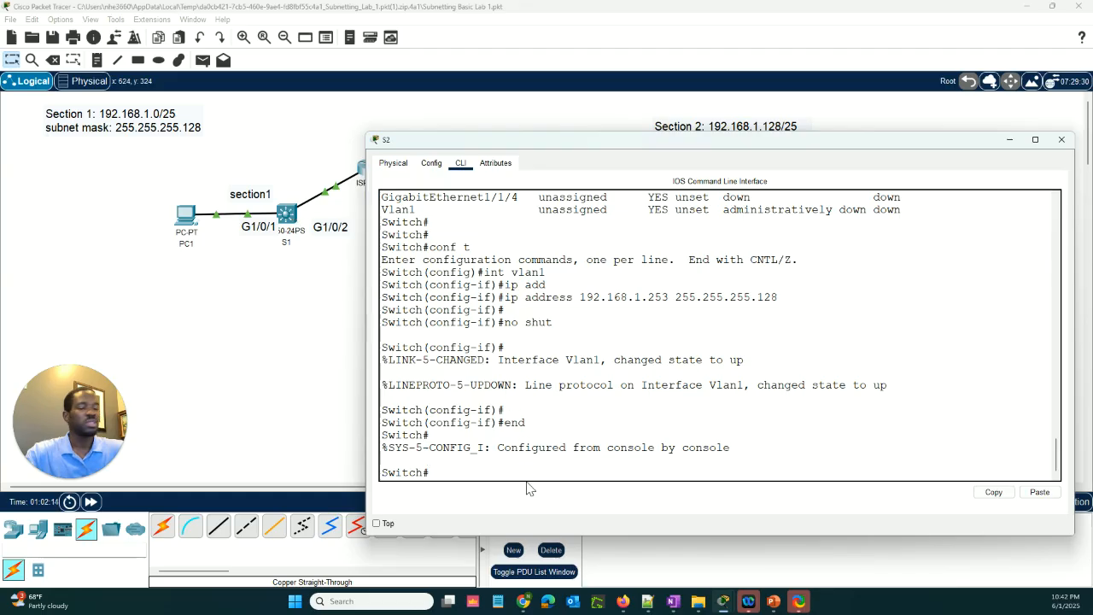
text(conf t)
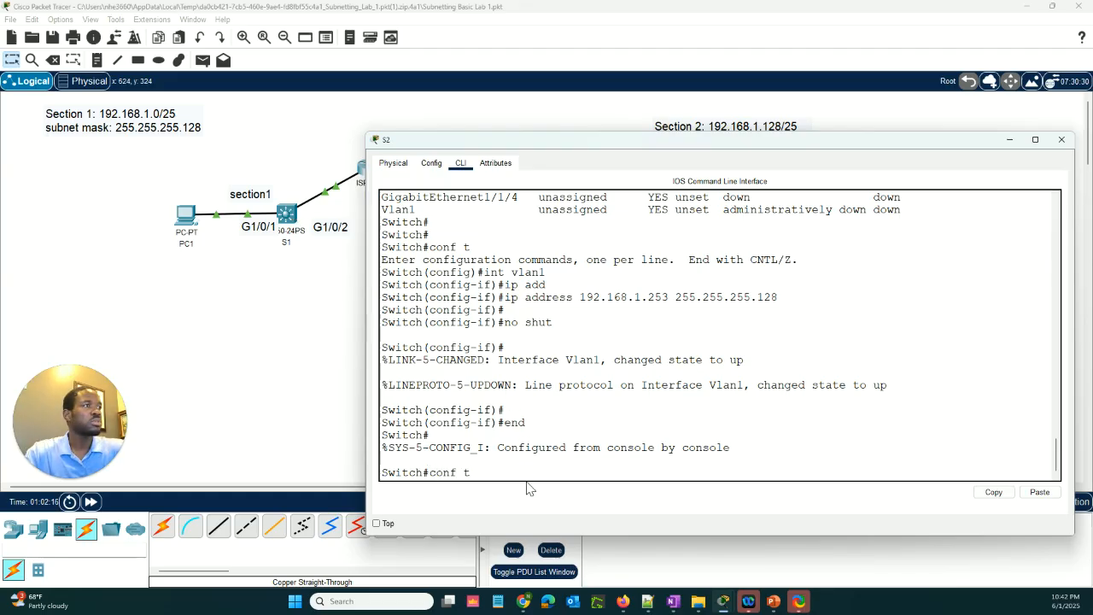
key(Return)
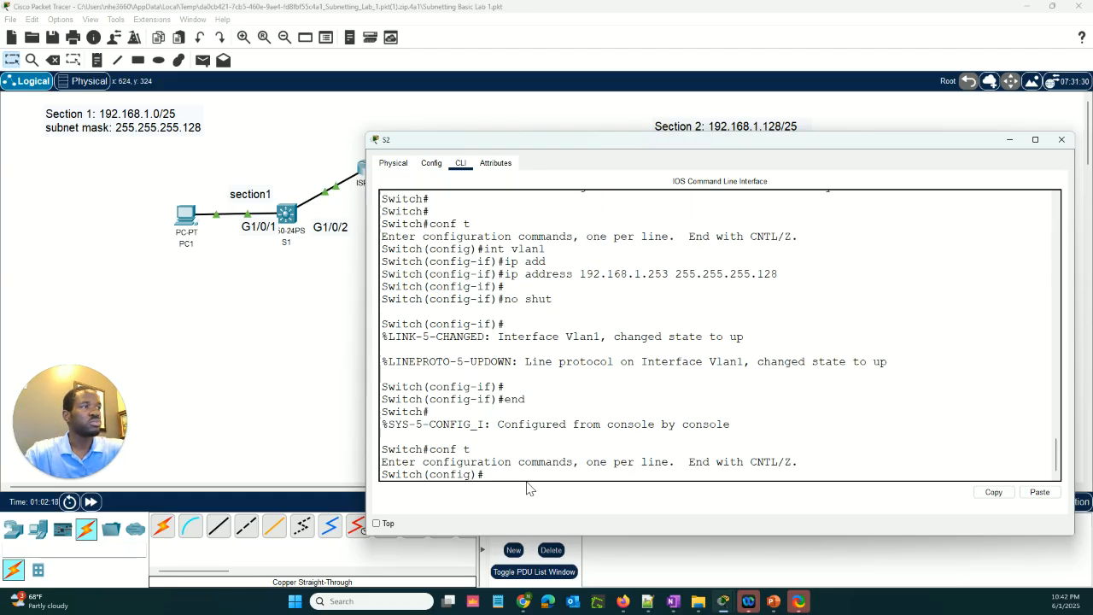
Write the ip default-gateway command with 192.168.1.254 at S2's configuration prompt
text(ip ad)
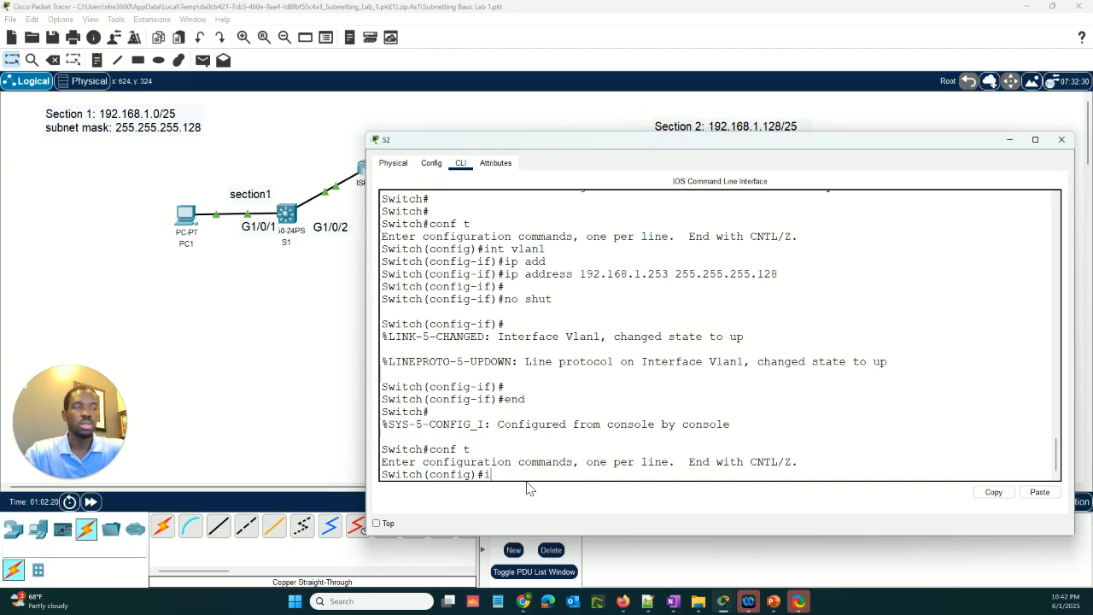
key(BackSpace)
key(BackSpace)
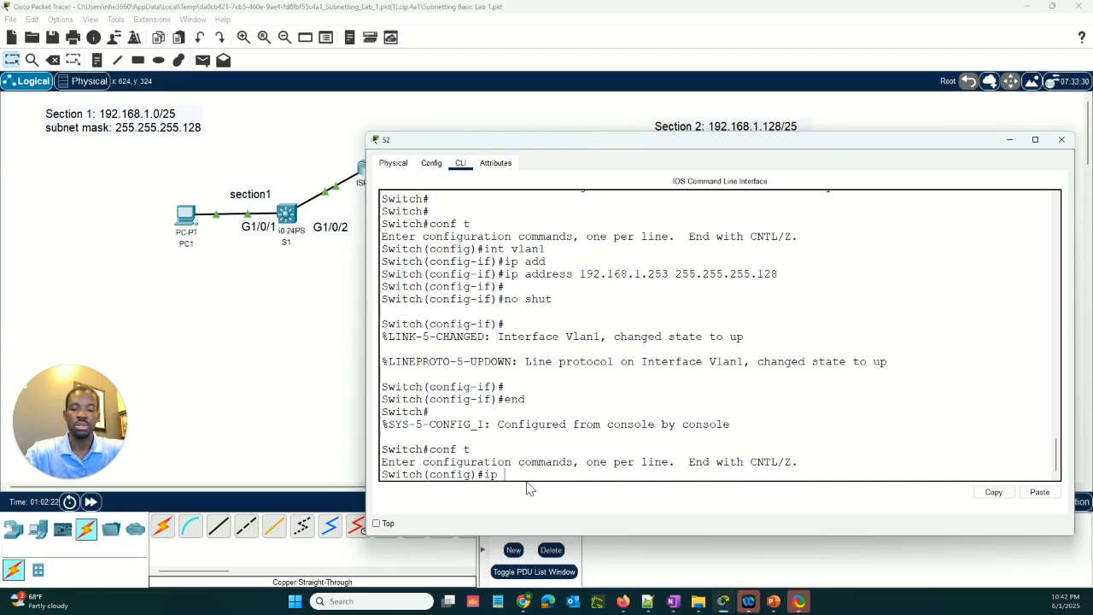
text(defaul)
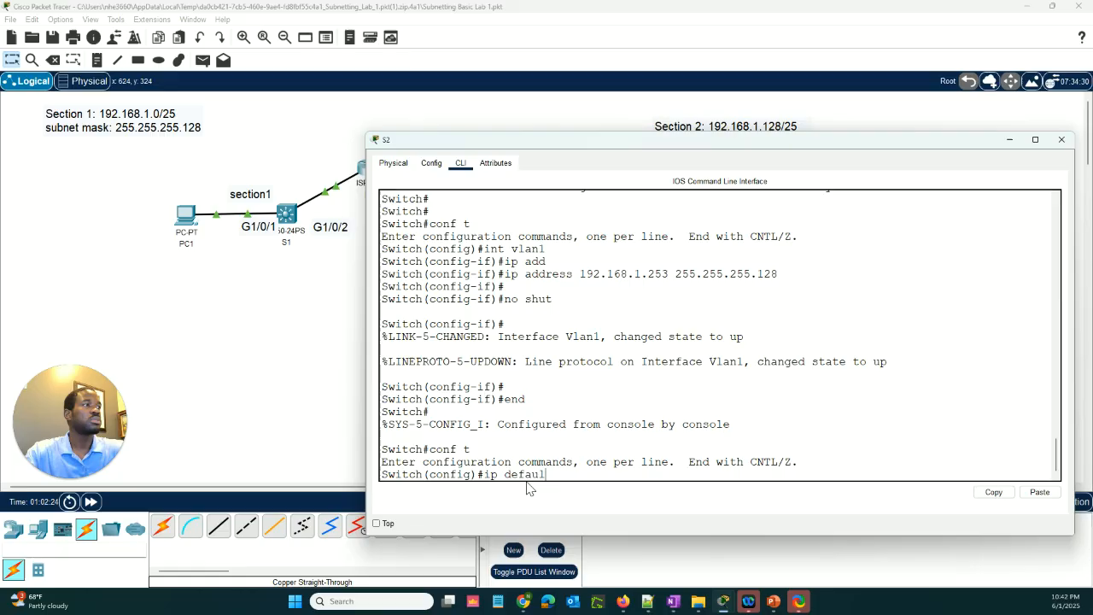
text(t-gateway)
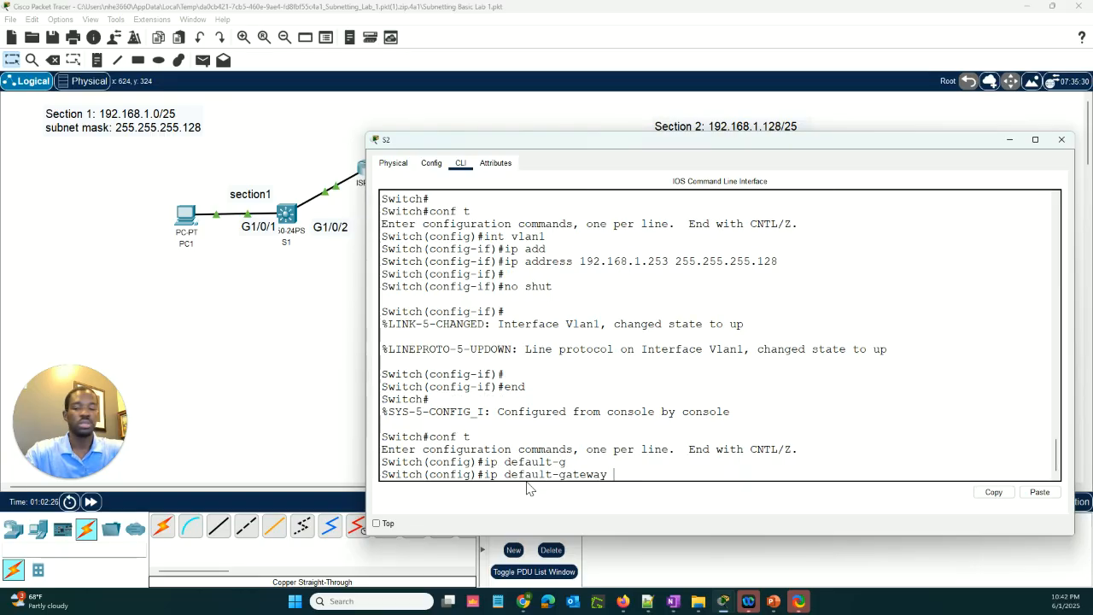
text(192.16)
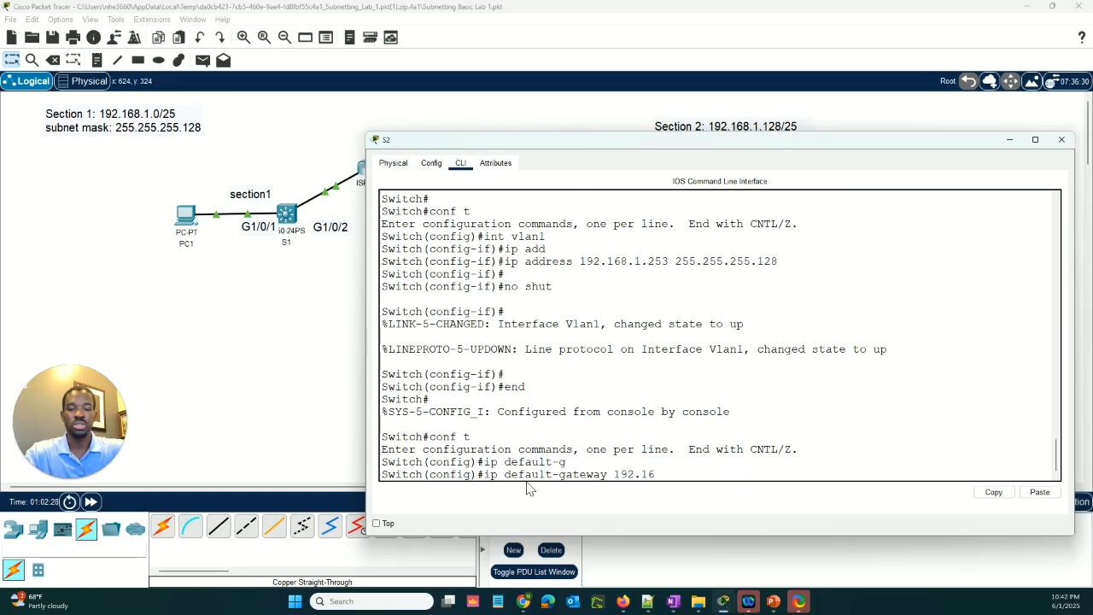
text(8.1)
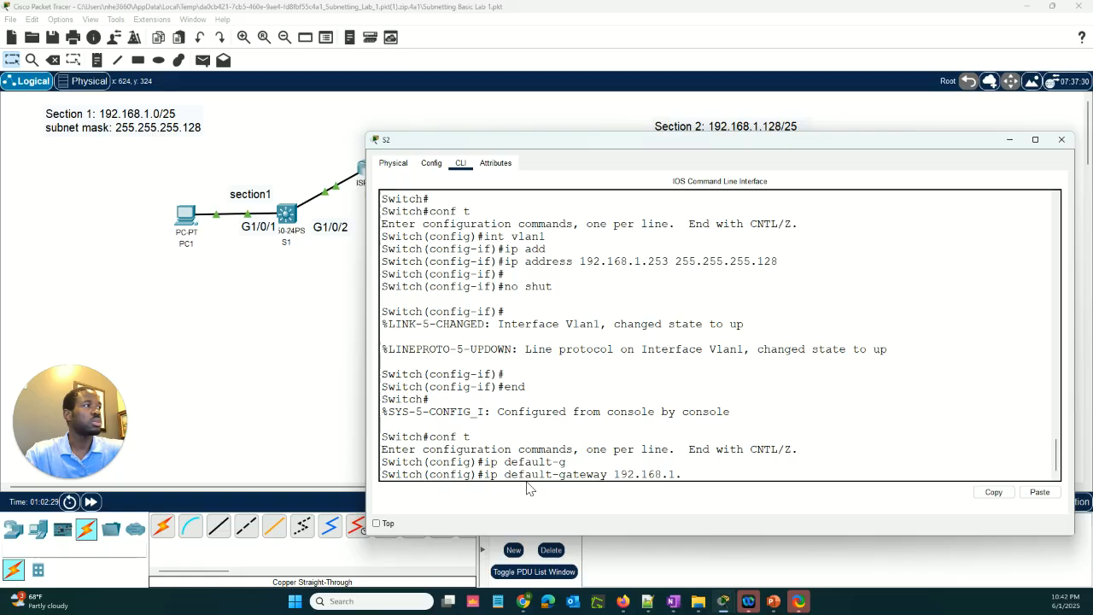
text(.254)
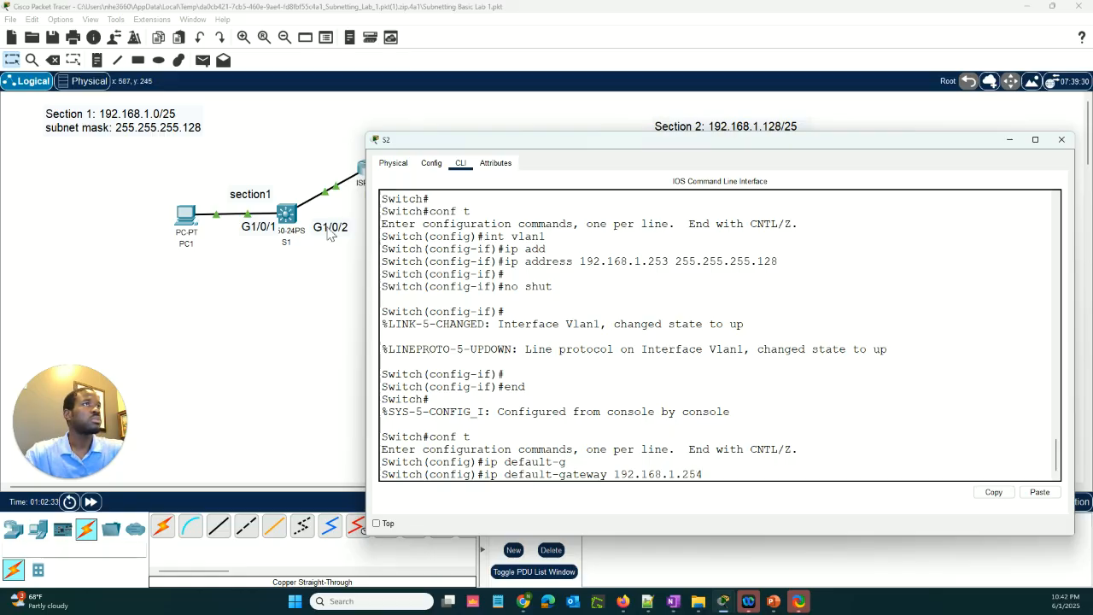
Check R1's GigabitEthernet0/0/1 address, then return to S2 and execute its pending default gateway command
click(364, 171)
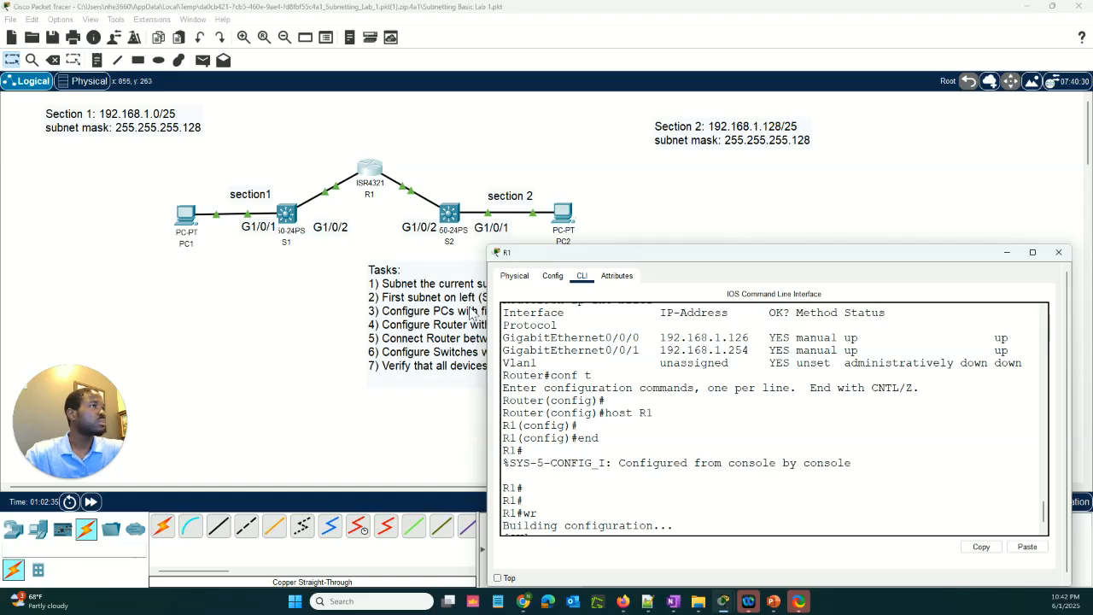
click(448, 211)
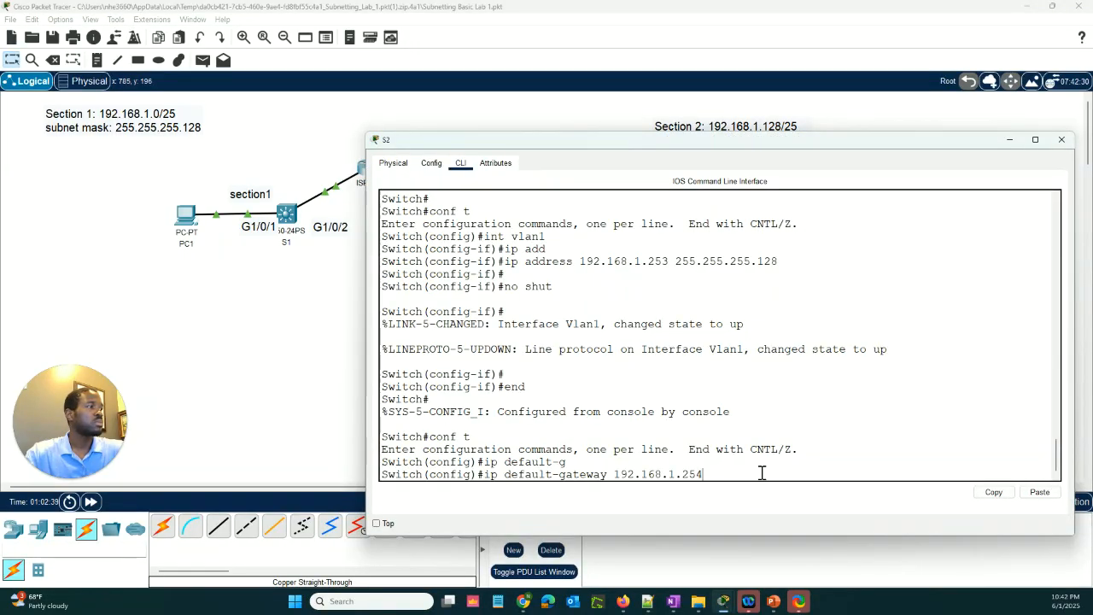
key(Return)
Exit configuration mode on S2 and save its configuration with wr
key(Return)
key(Return)
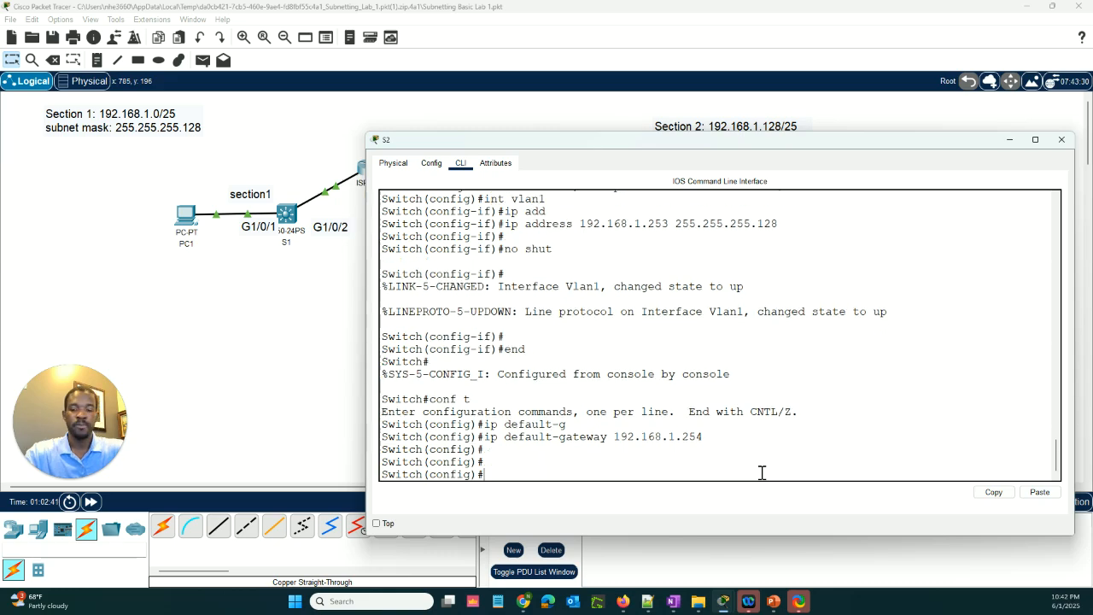
text(end)
key(Return)
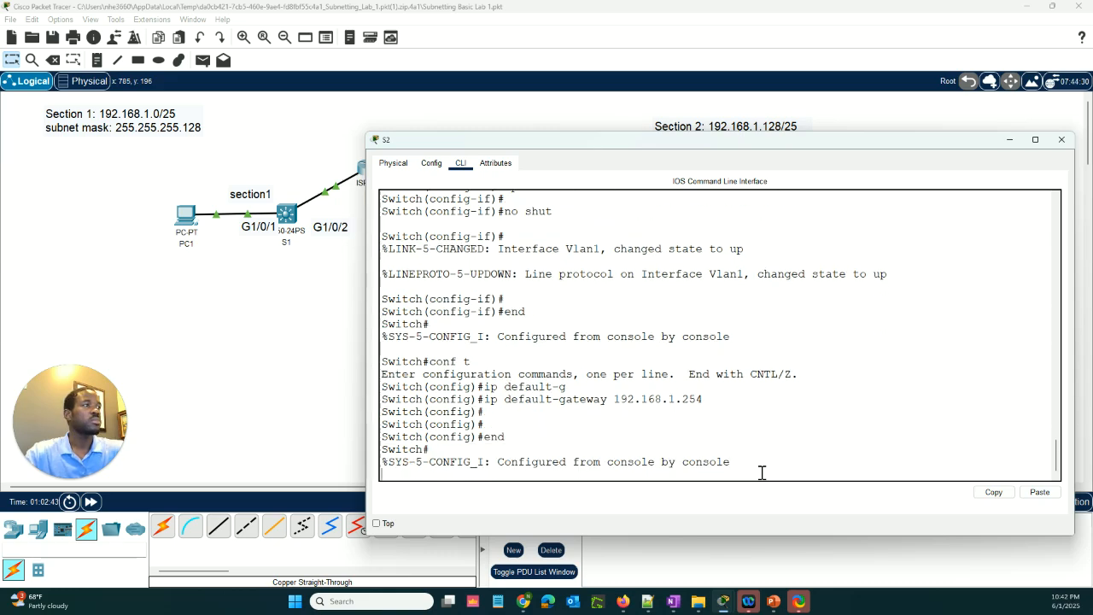
text(wr)
key(Return)
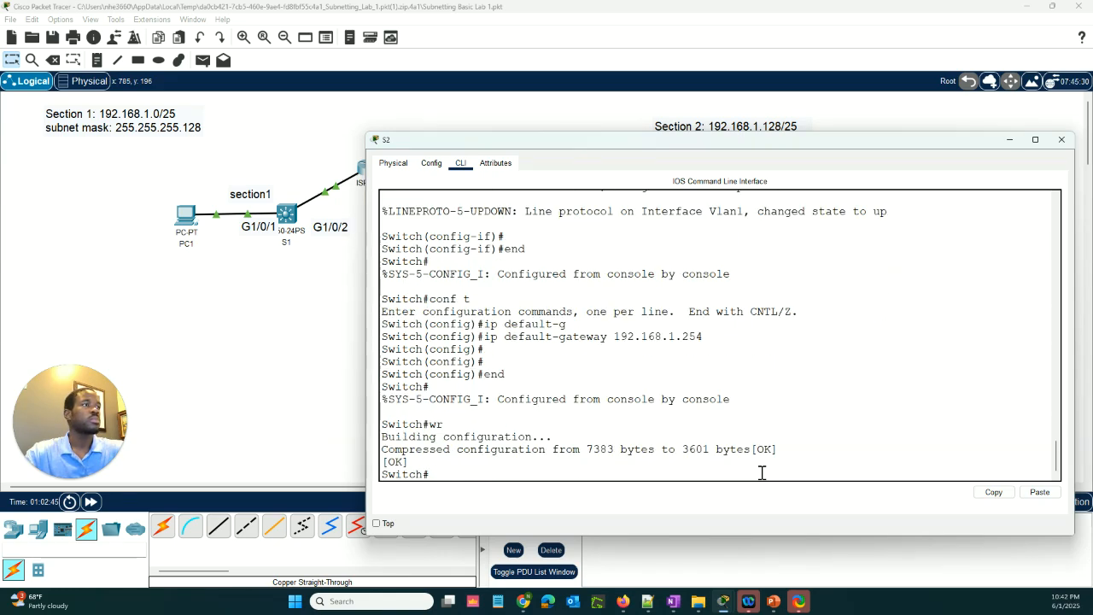
key(Return)
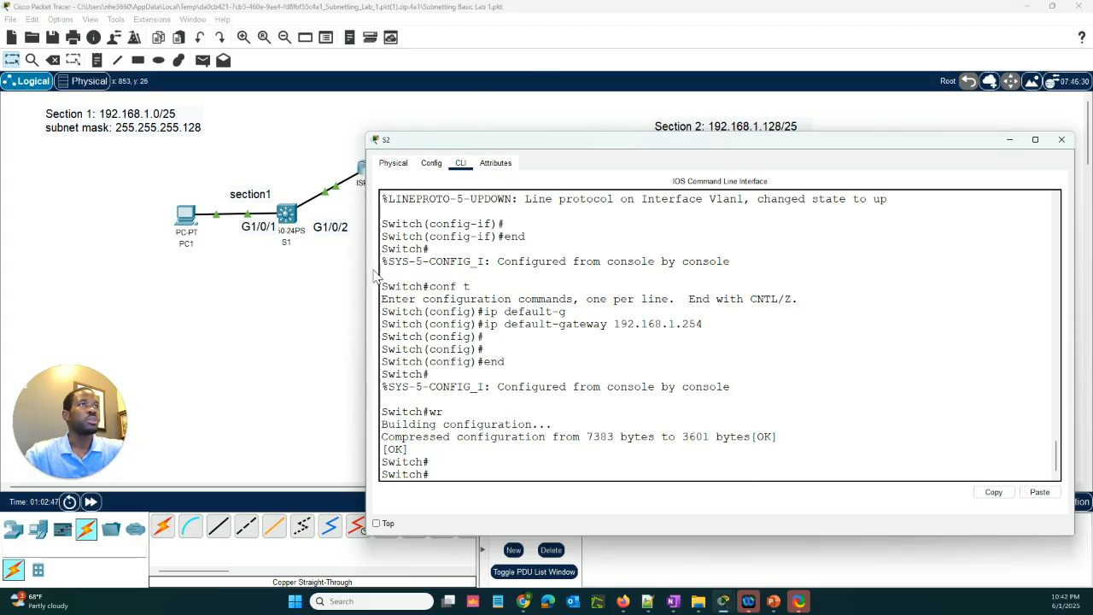
Repeat the ping to S2 at 192.168.1.253 from PC1's command prompt
click(185, 214)
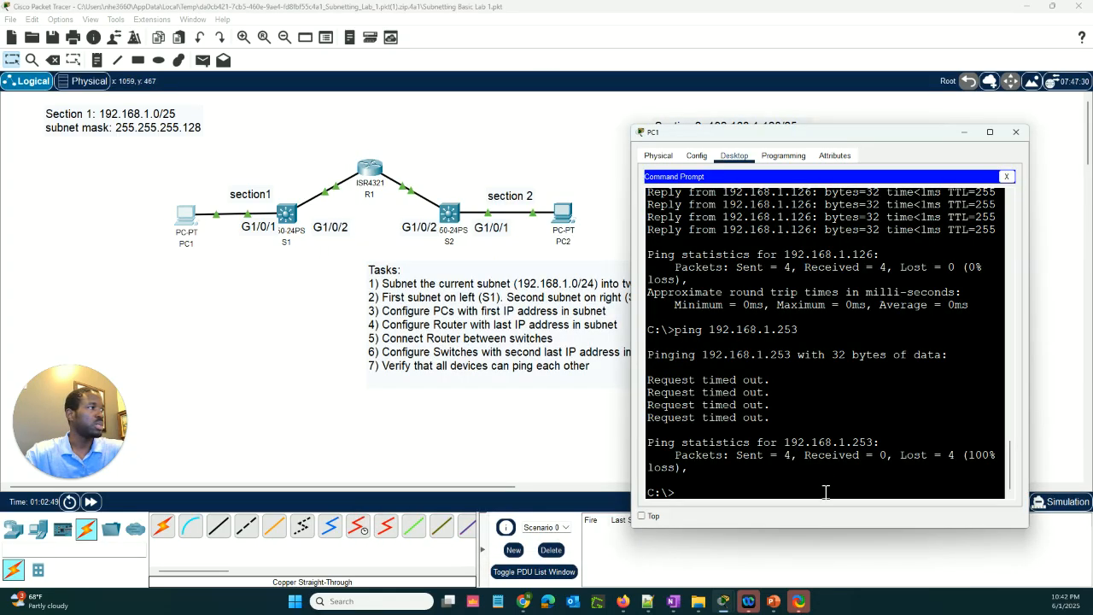
key(Up)
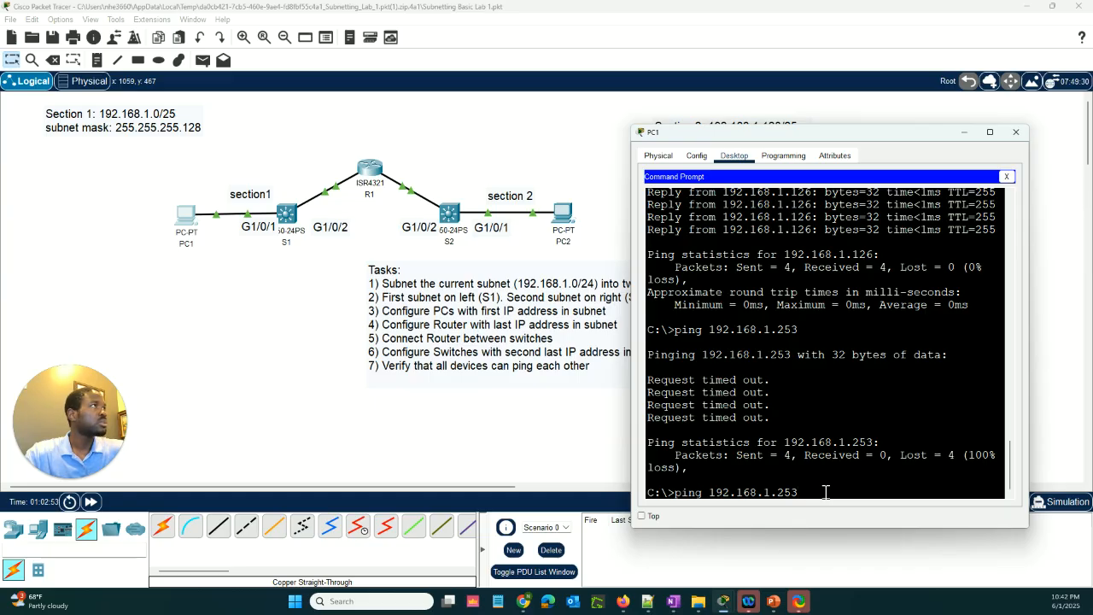
key(Return)
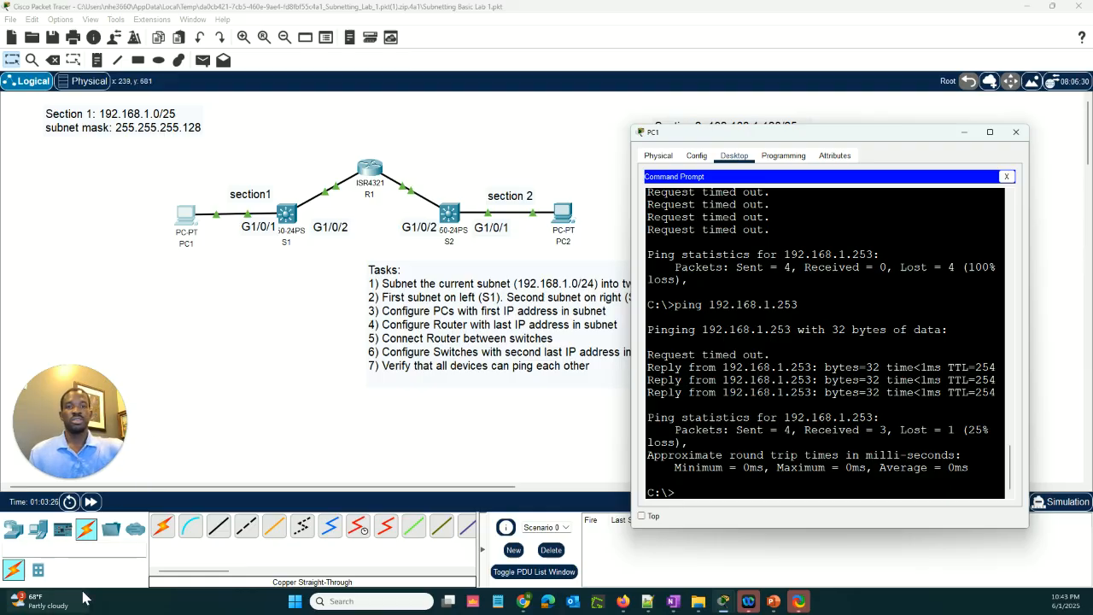
mouse_move(35, 601)
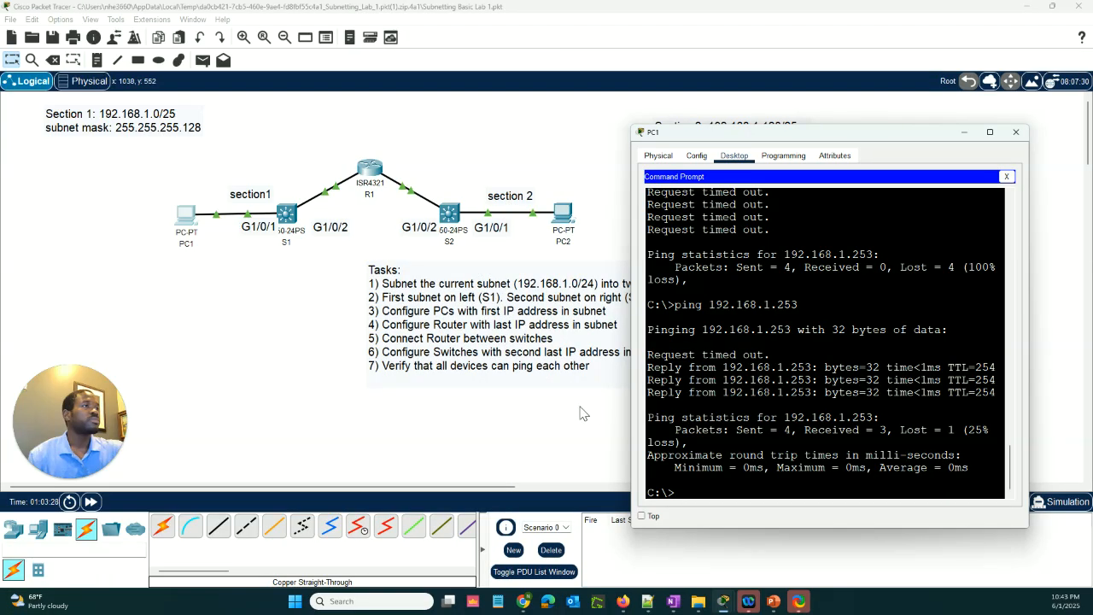